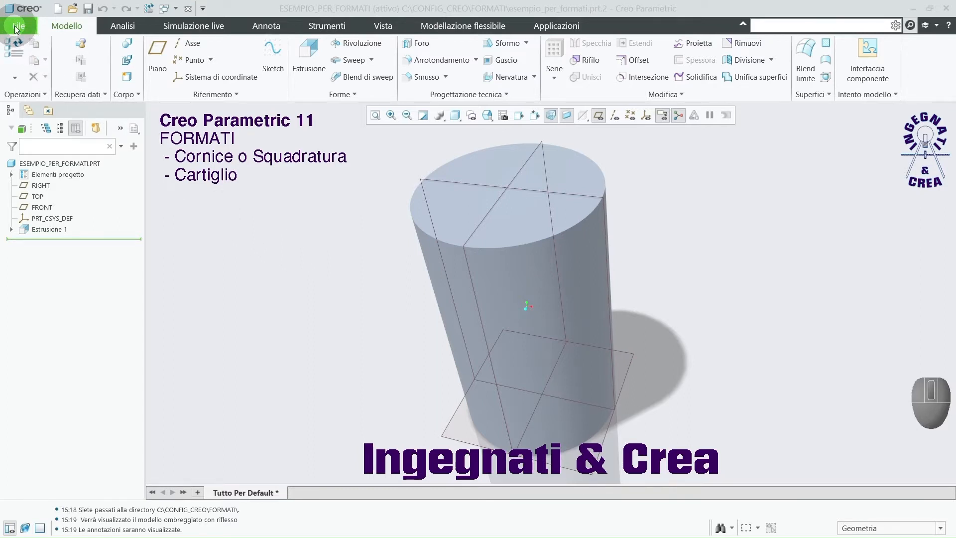
# Step: Open the configuration editor in the program options and locate the pro_format_dir option in config.pro
pyautogui.click(18, 27)
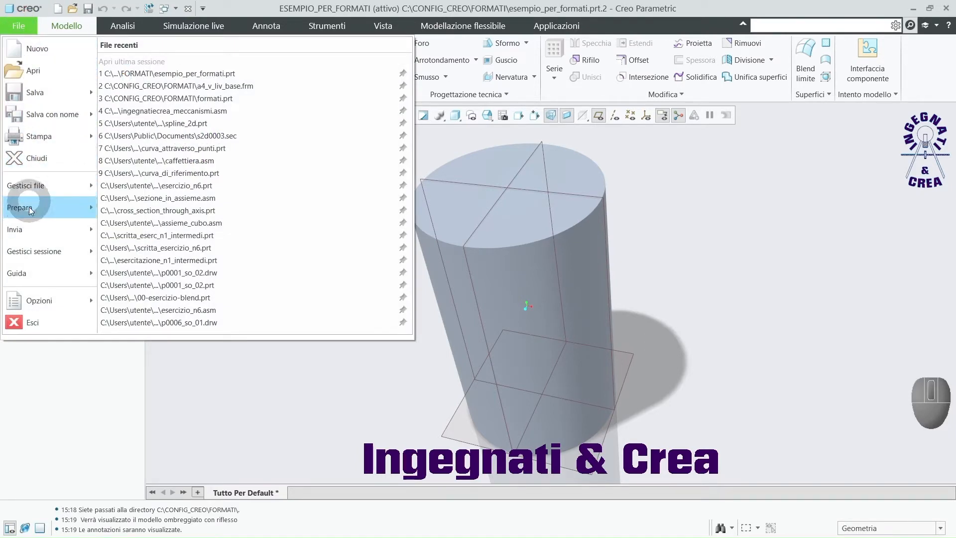
pyautogui.click(42, 301)
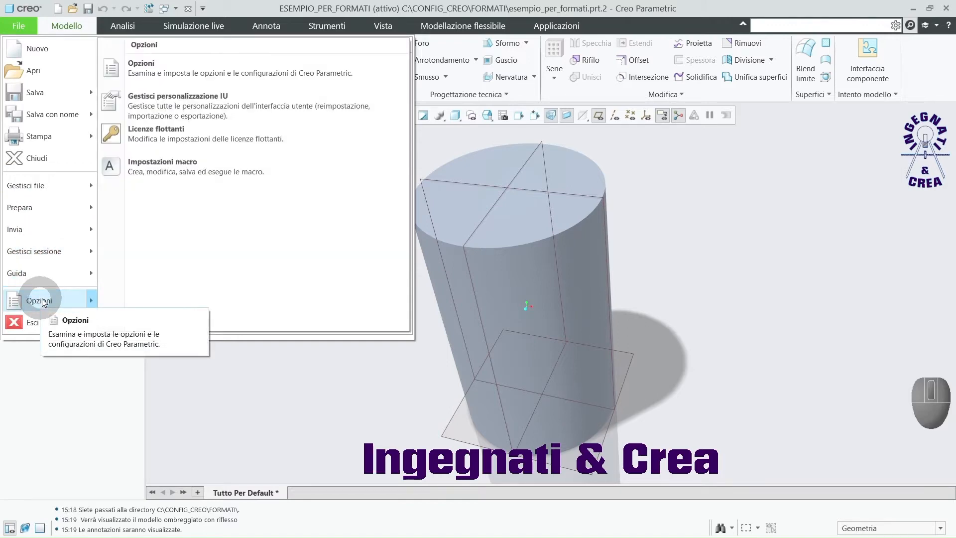
pyautogui.click(181, 69)
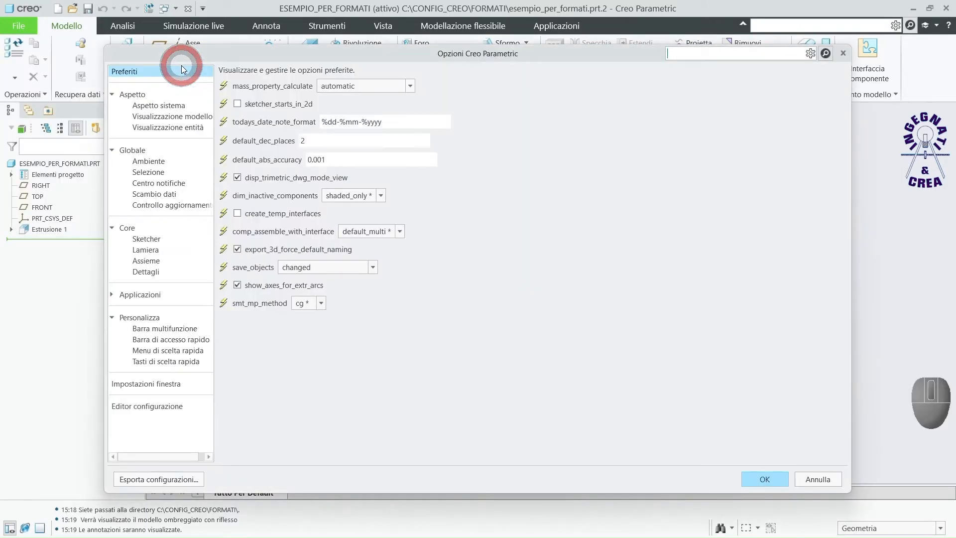
pyautogui.click(168, 410)
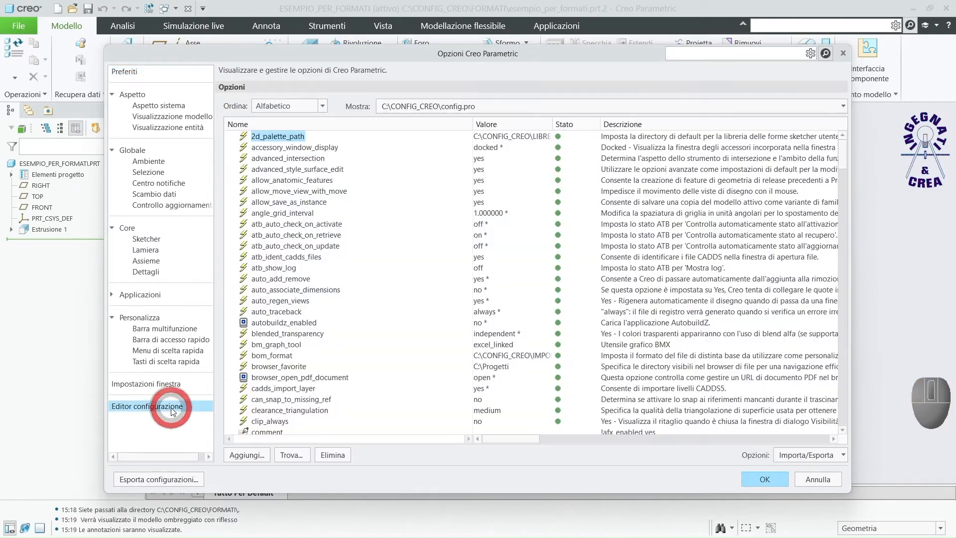
pyautogui.scroll(-15, 333, 314)
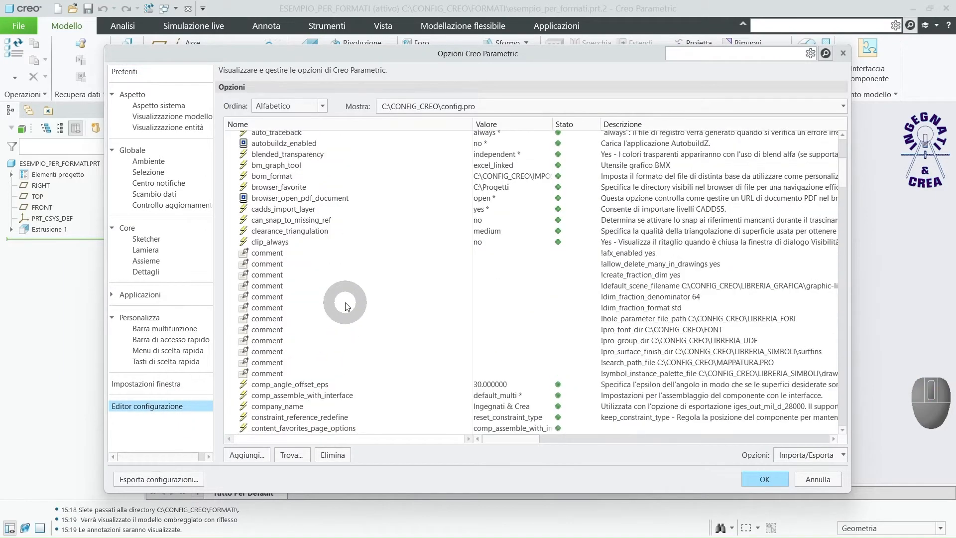
pyautogui.scroll(-15, 347, 306)
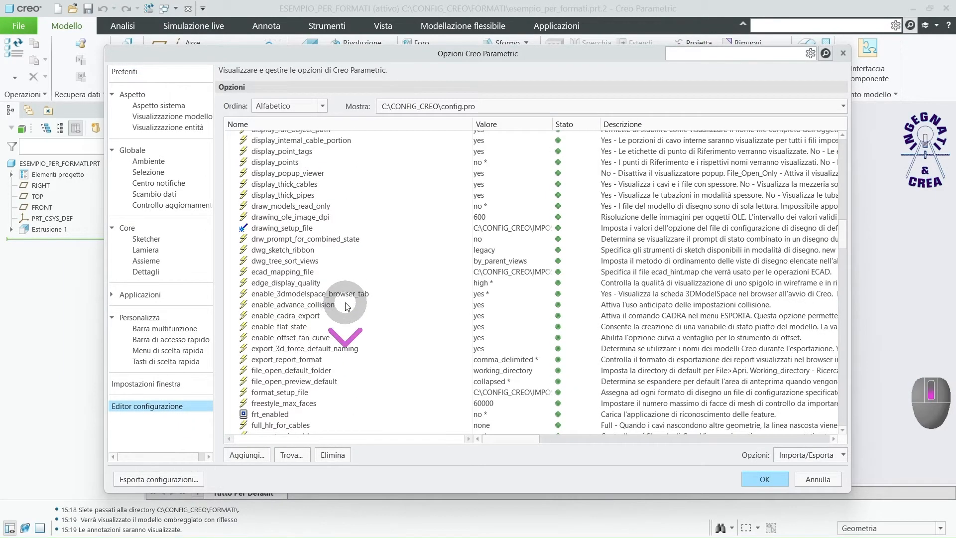
pyautogui.scroll(-15, 347, 305)
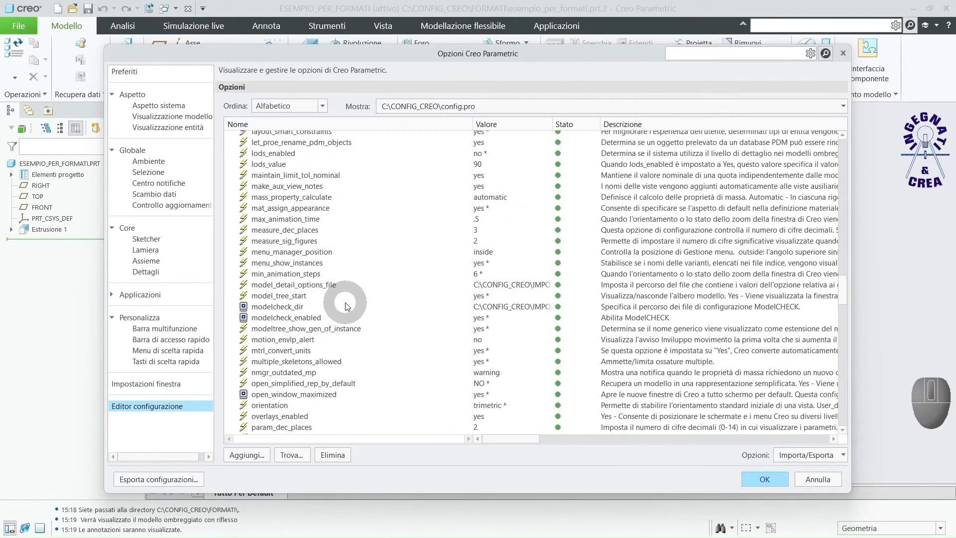
pyautogui.scroll(-3, 347, 306)
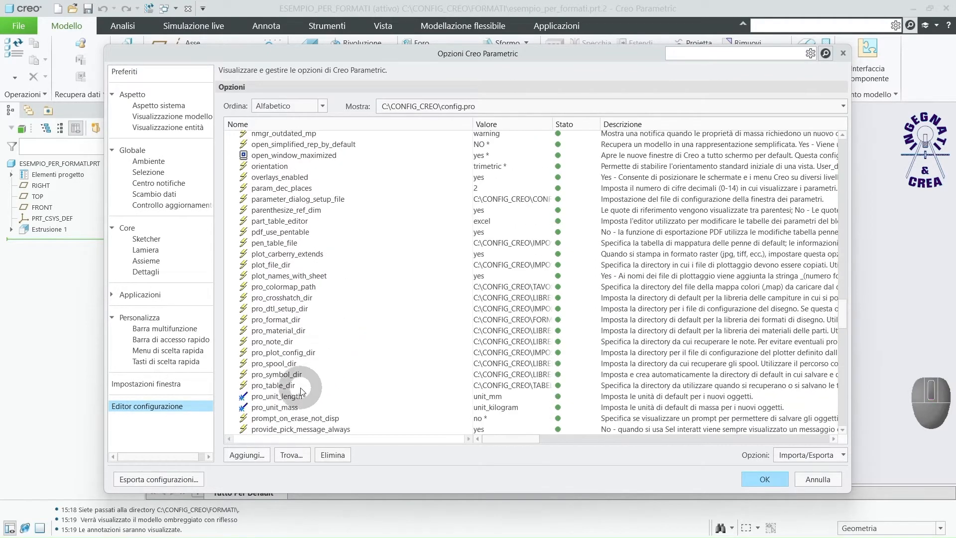
pyautogui.click(289, 319)
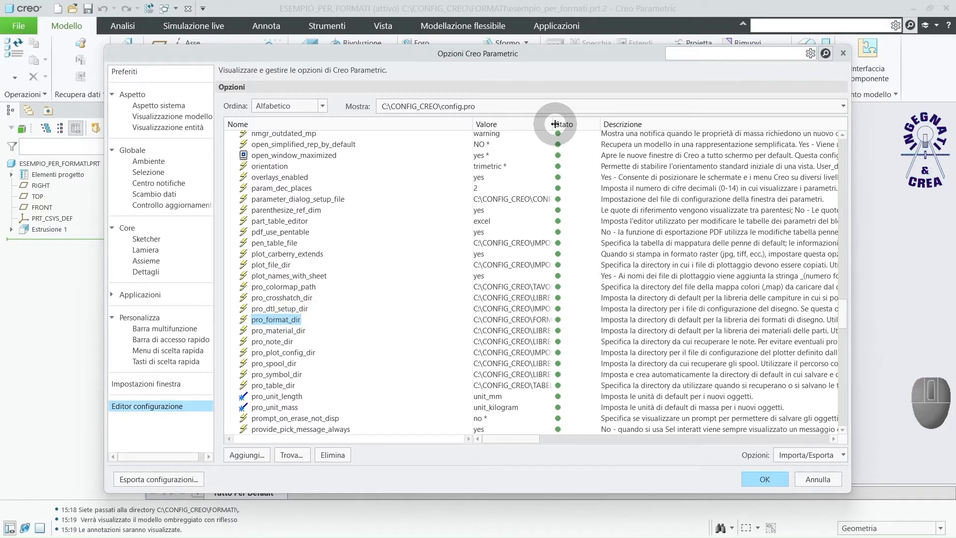
# Step: Resize the name and value columns of the options list to read the full pro_format_dir path
pyautogui.moveTo(552, 124); pyautogui.dragTo(597, 124)
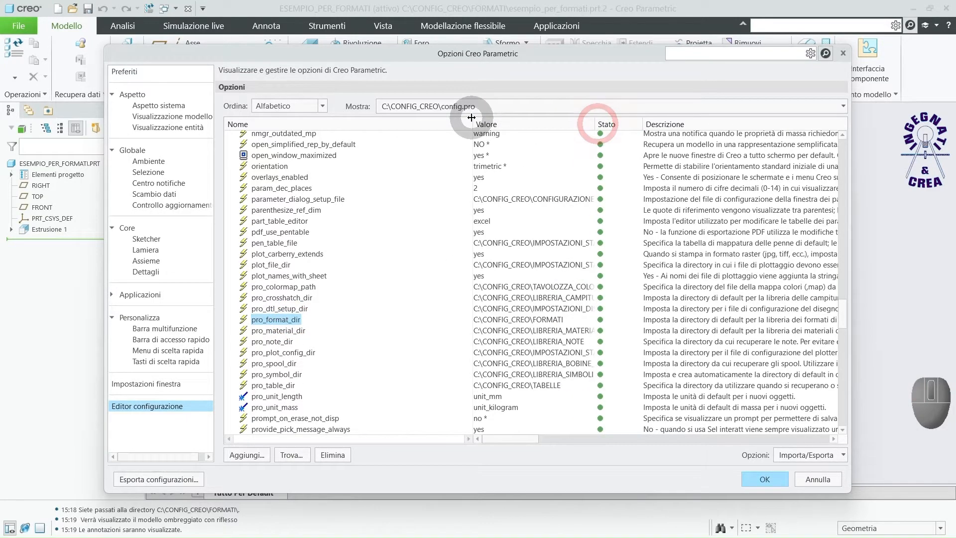
pyautogui.moveTo(472, 123); pyautogui.dragTo(370, 124)
pyautogui.moveTo(493, 124); pyautogui.dragTo(523, 124)
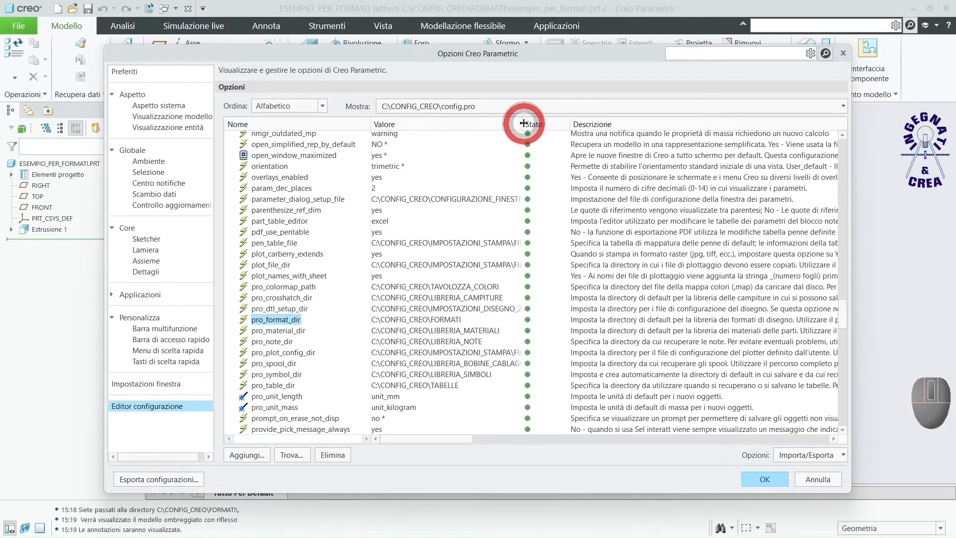
pyautogui.click(443, 320)
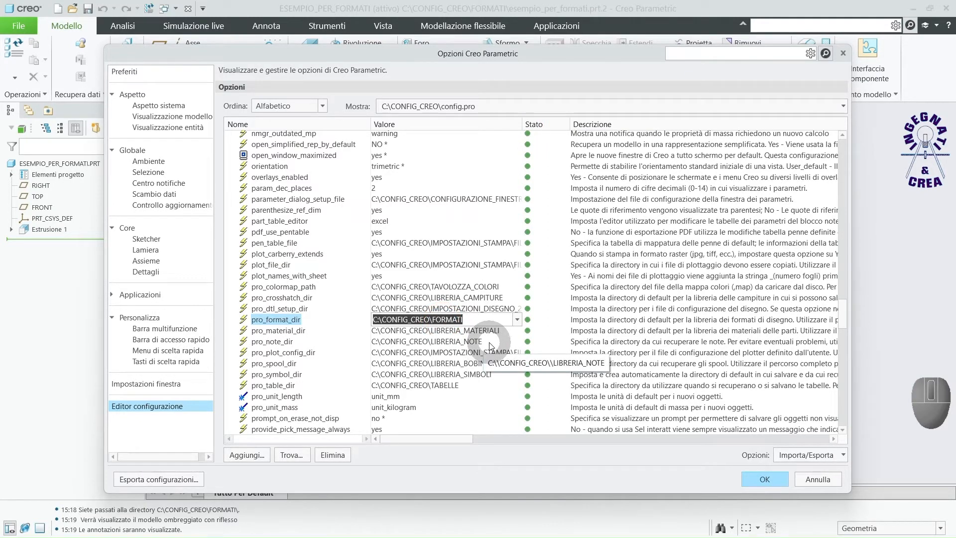
# Step: Check the directory paths set for pro_symbol_dir and pro_table_dir, and close the options without changes
pyautogui.click(281, 377)
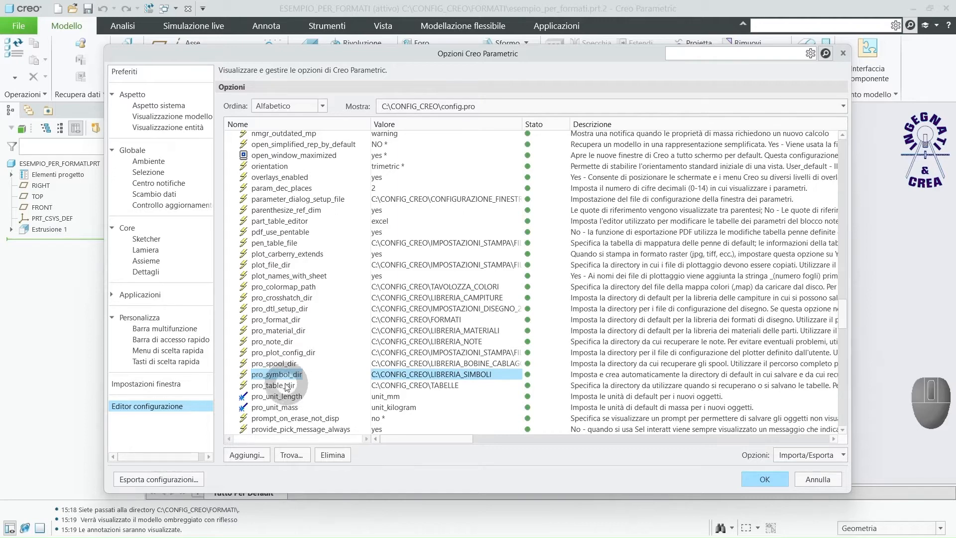
pyautogui.click(280, 386)
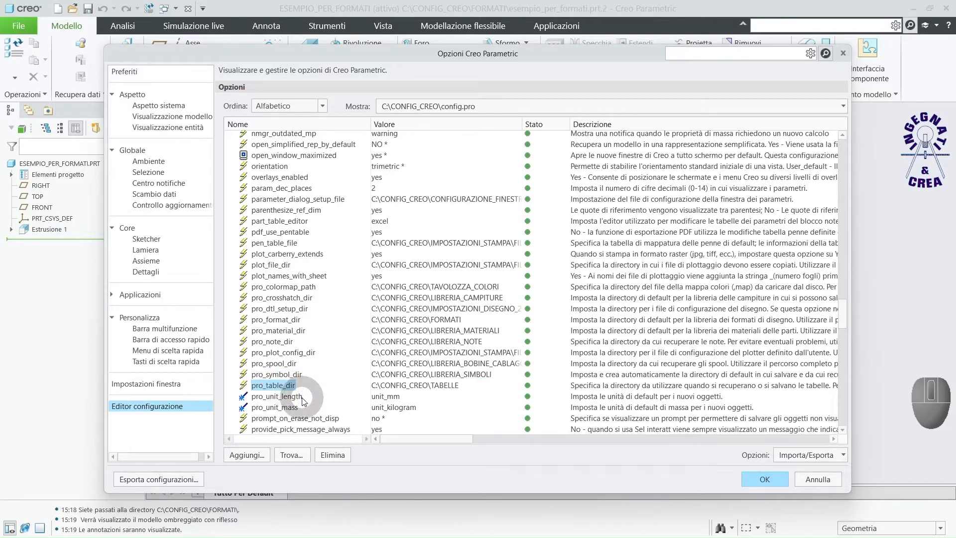
pyautogui.click(403, 385)
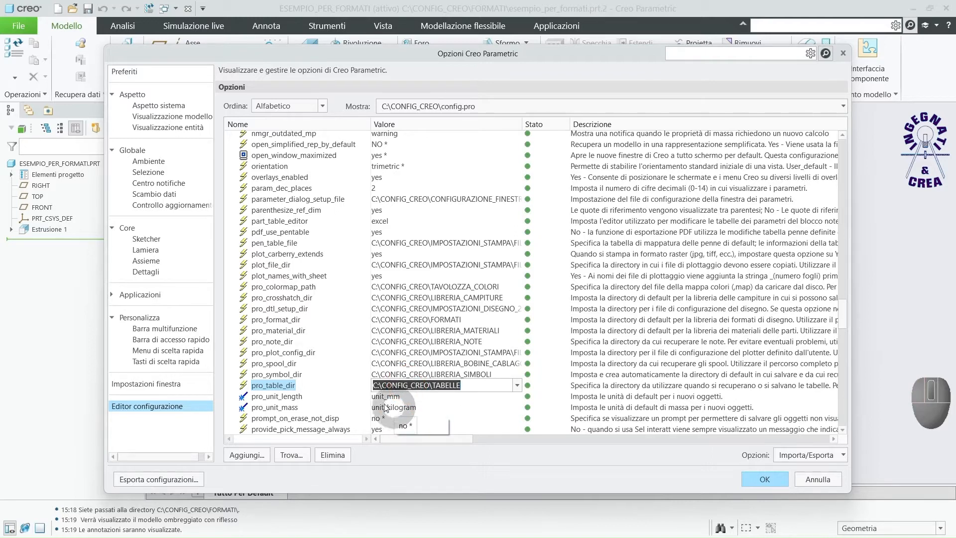
pyautogui.click(294, 376)
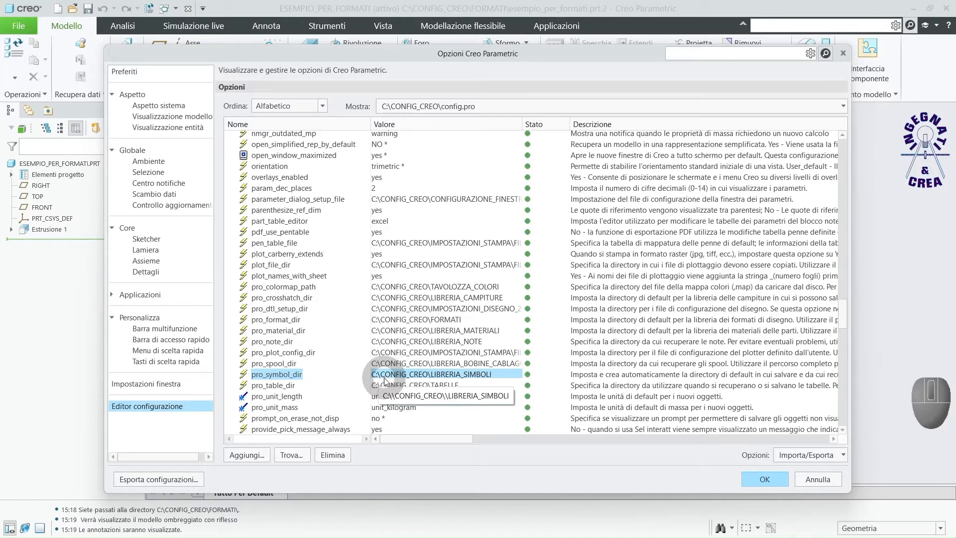
pyautogui.click(827, 480)
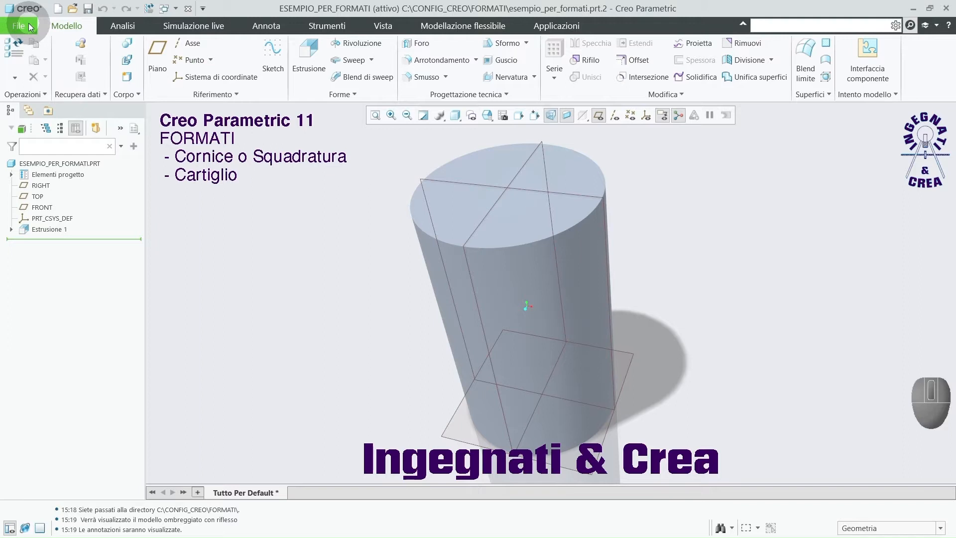
# Step: Start a new drawing set to empty with format, browse the user formats folder, and cancel the creation
pyautogui.click(59, 9)
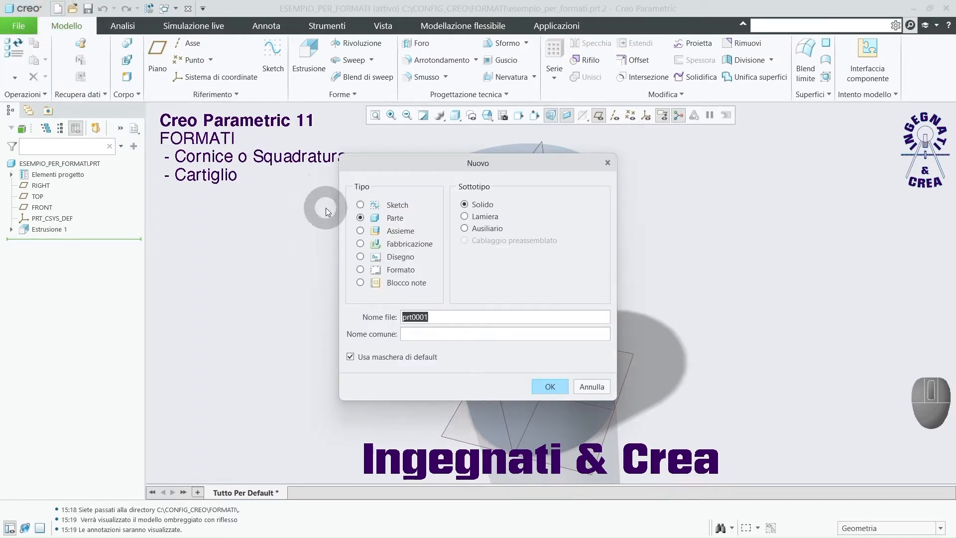
pyautogui.click(392, 258)
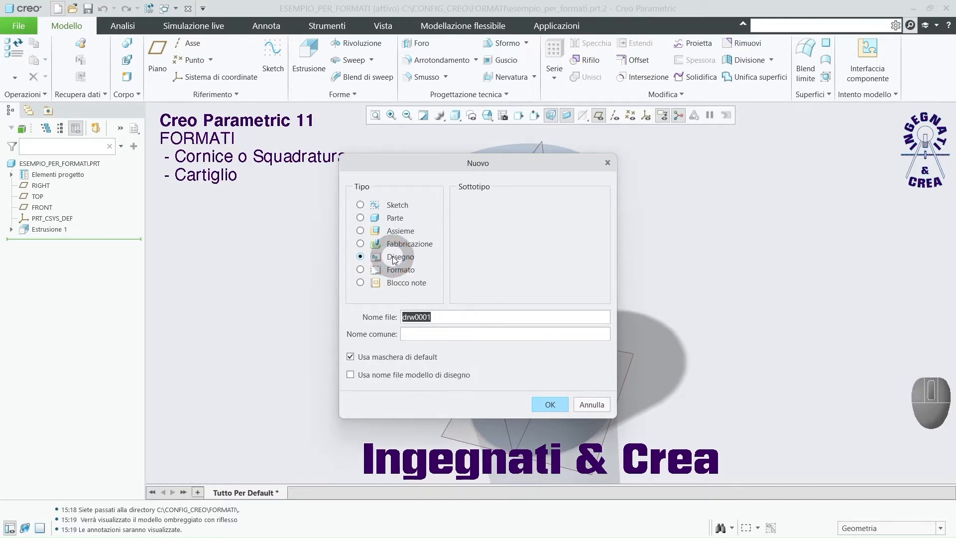
pyautogui.click(550, 404)
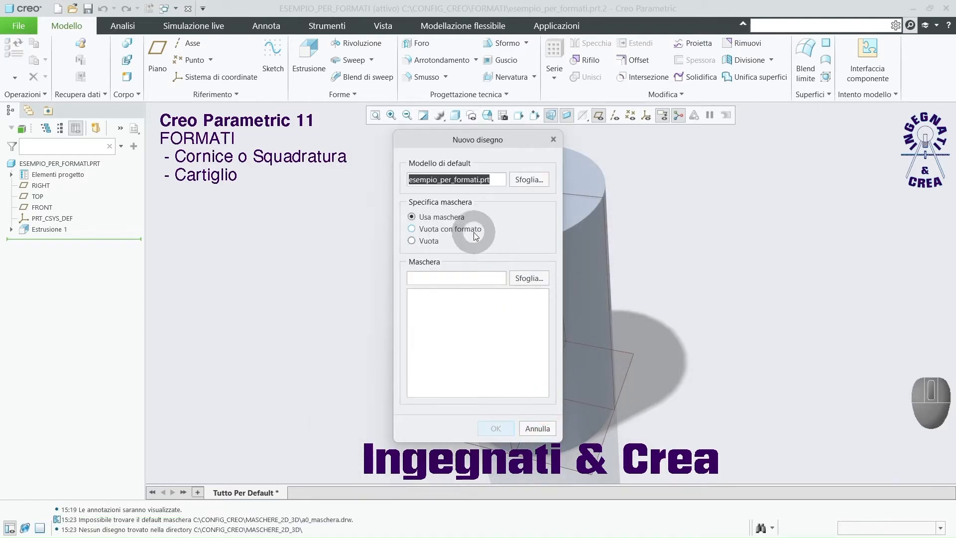
pyautogui.click(462, 232)
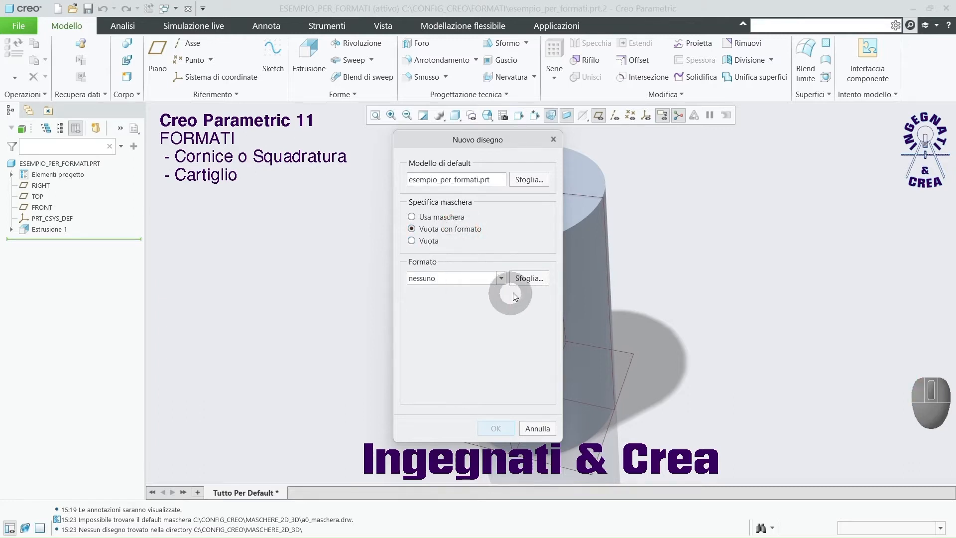
pyautogui.click(529, 279)
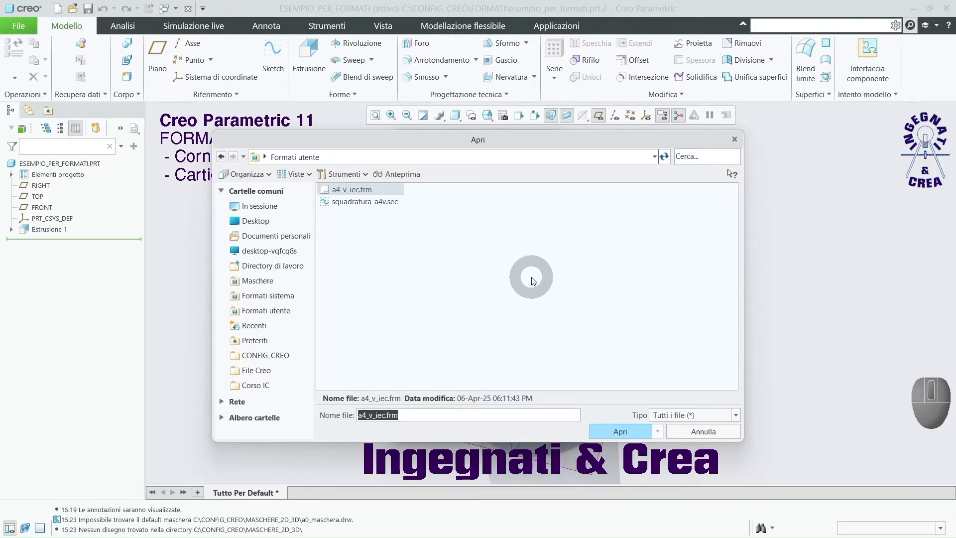
pyautogui.click(713, 434)
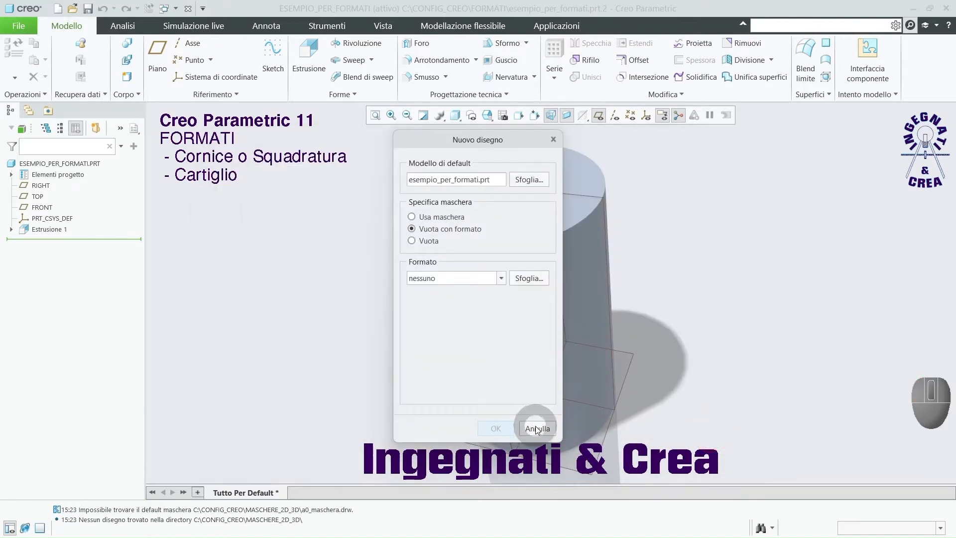
pyautogui.click(536, 428)
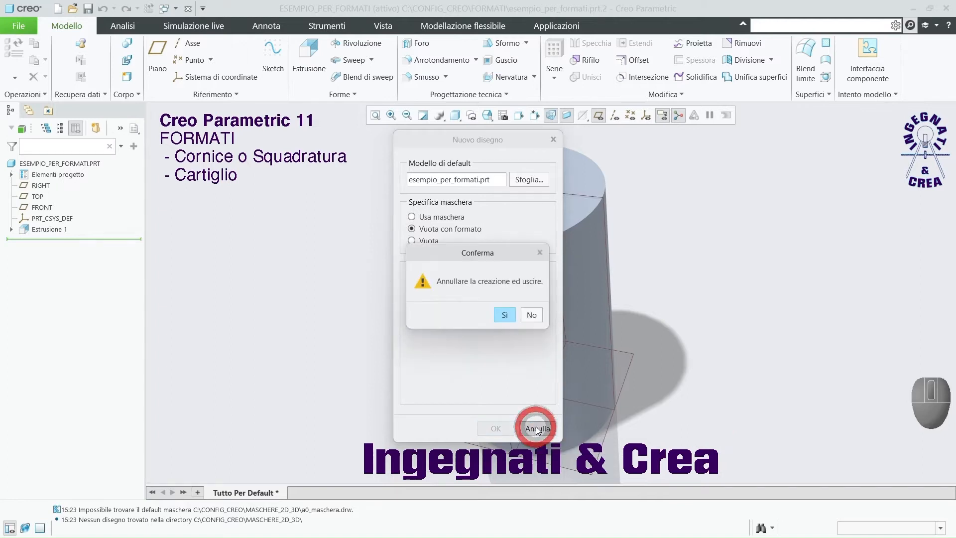
pyautogui.click(507, 316)
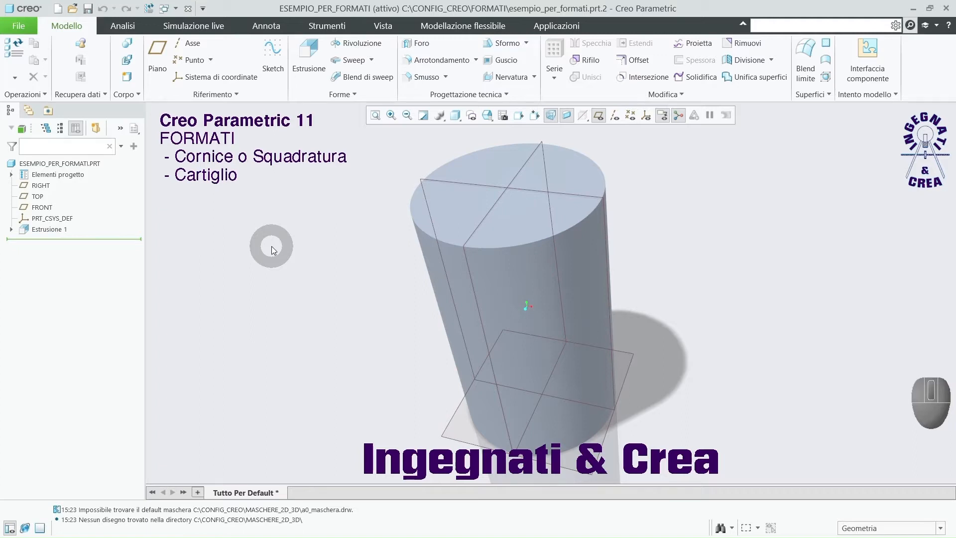
# Step: Start a new format file named a4_v_liv_base
pyautogui.click(60, 9)
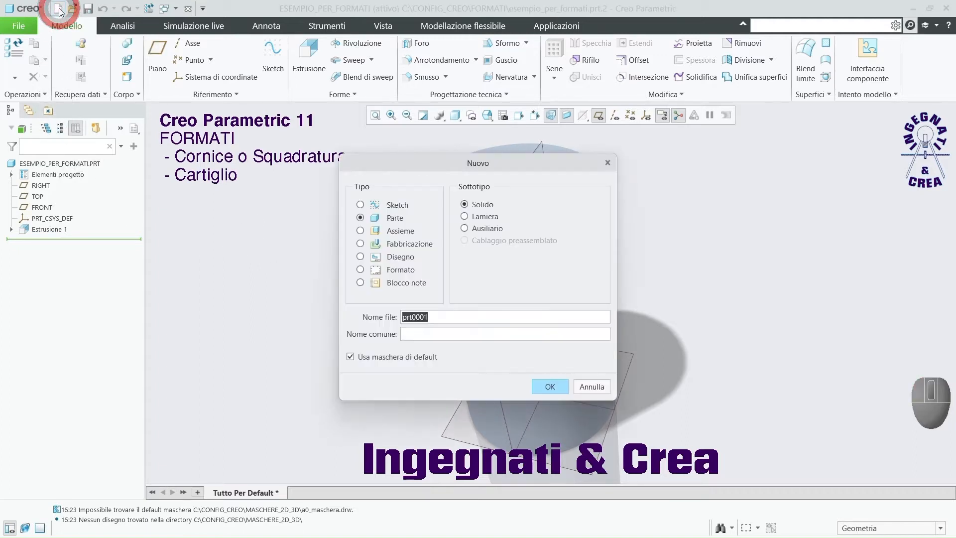
pyautogui.click(360, 270)
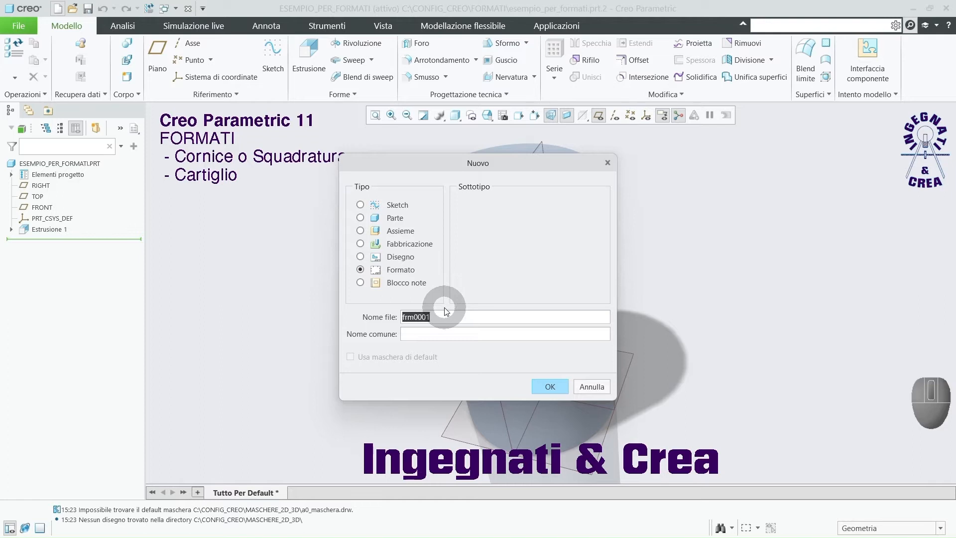
pyautogui.write('a4_v_liv_base')
pyautogui.click(554, 389)
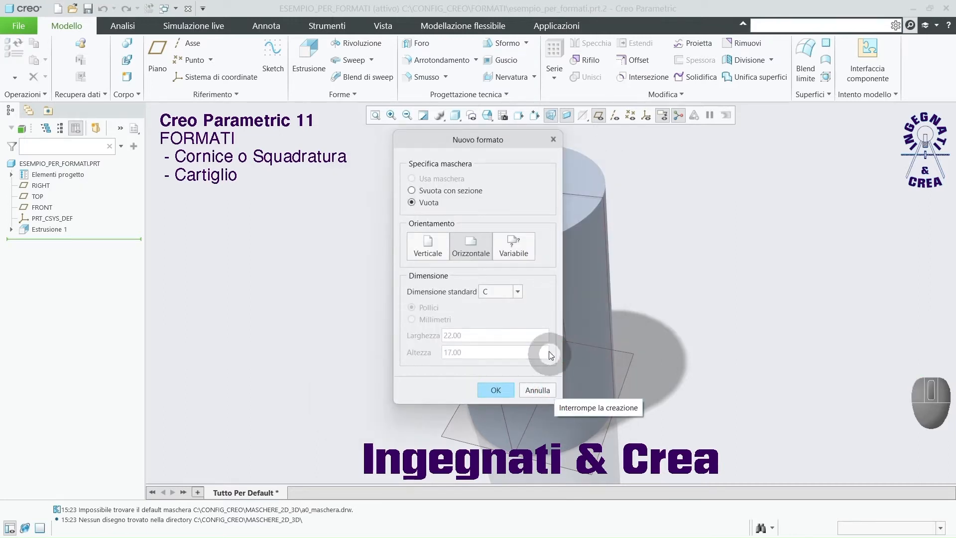
# Step: Create the empty format with portrait orientation and standard size A4
pyautogui.click(431, 245)
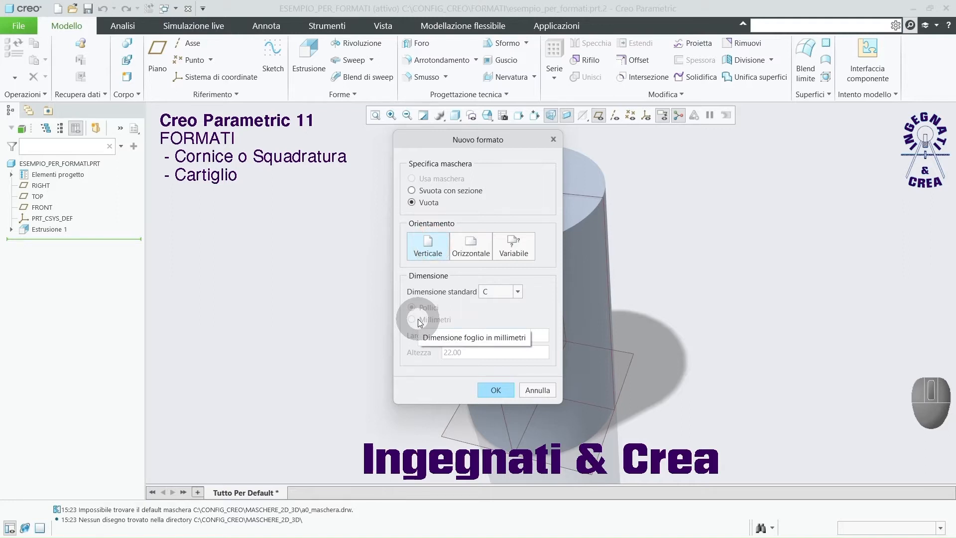
pyautogui.click(518, 292)
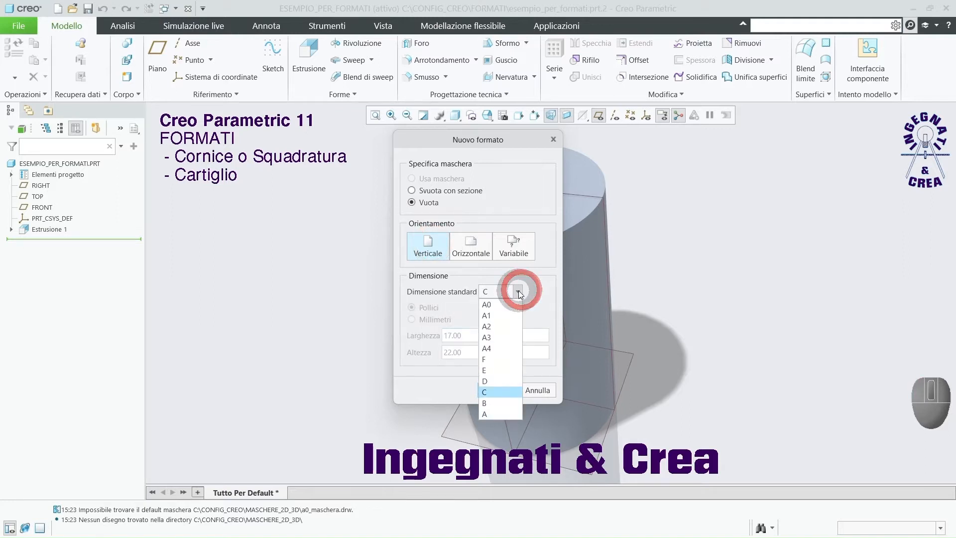
pyautogui.click(500, 349)
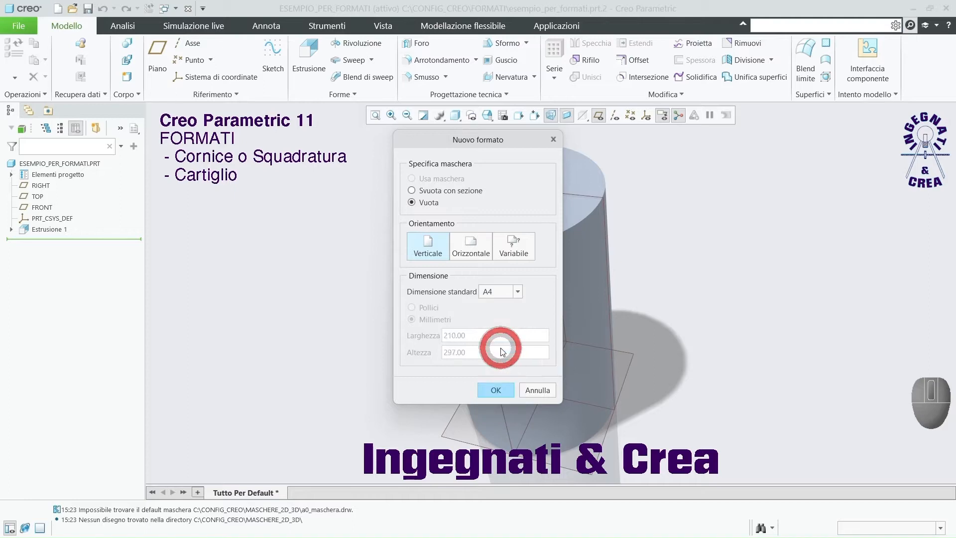
pyautogui.click(496, 390)
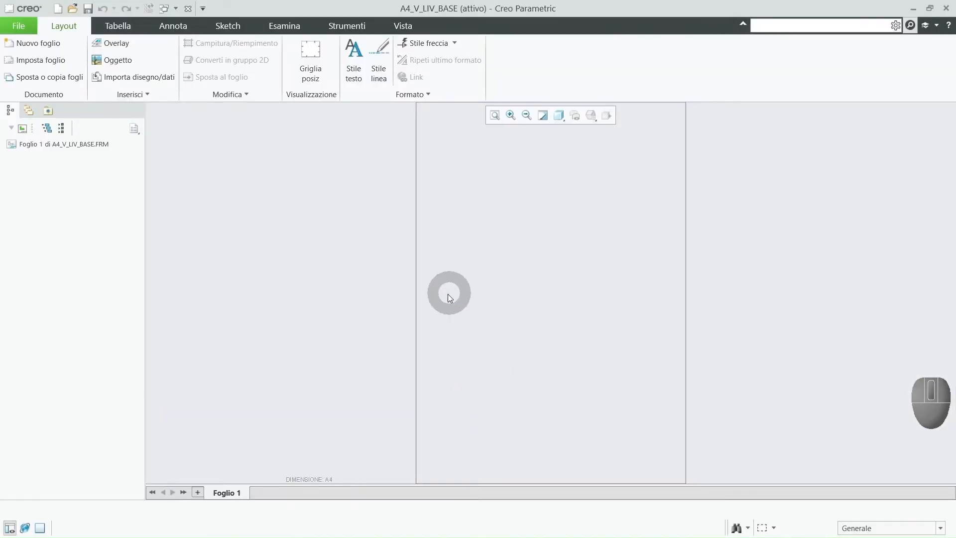
pyautogui.scroll(2, 450, 298)
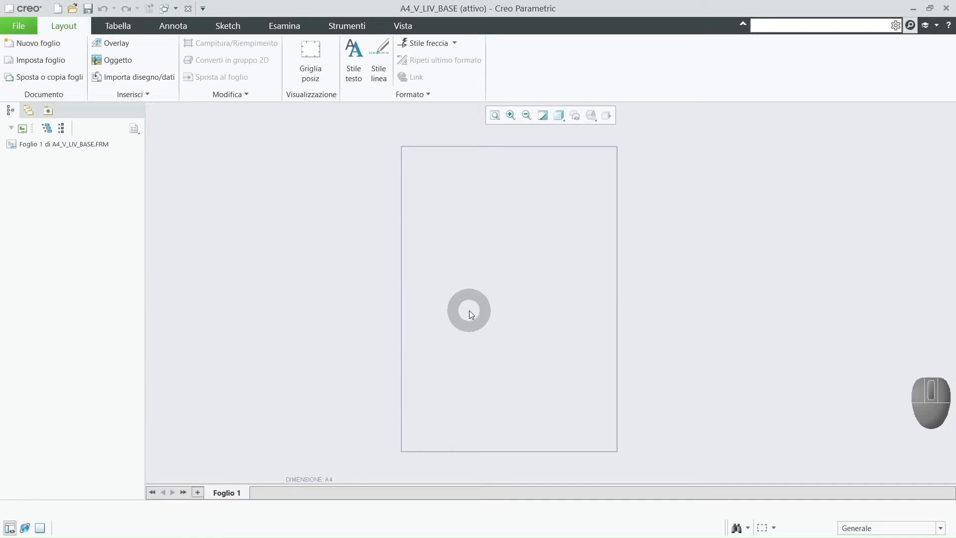
pyautogui.scroll(-2, 503, 256)
pyautogui.scroll(3, 503, 253)
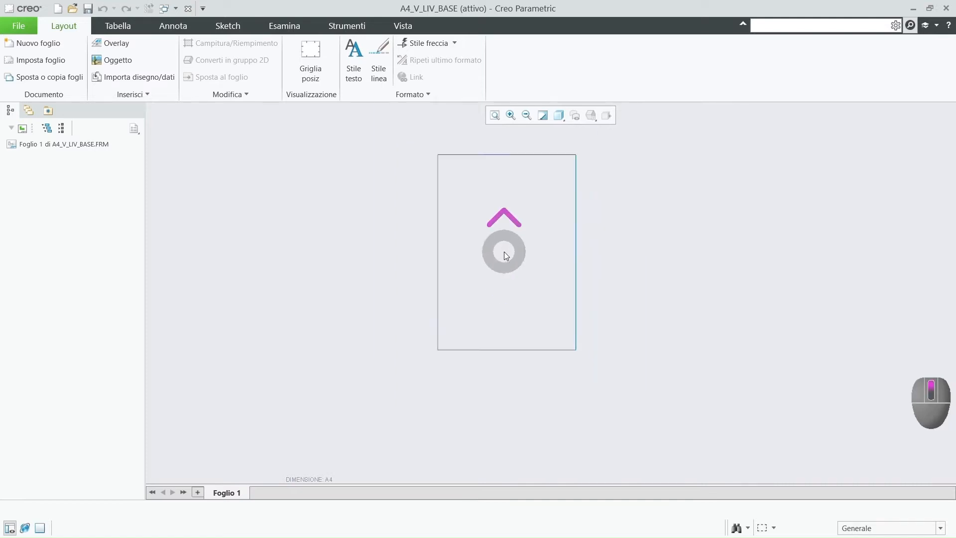
pyautogui.scroll(-2, 504, 250)
pyautogui.scroll(4, 504, 250)
pyautogui.scroll(-2, 505, 250)
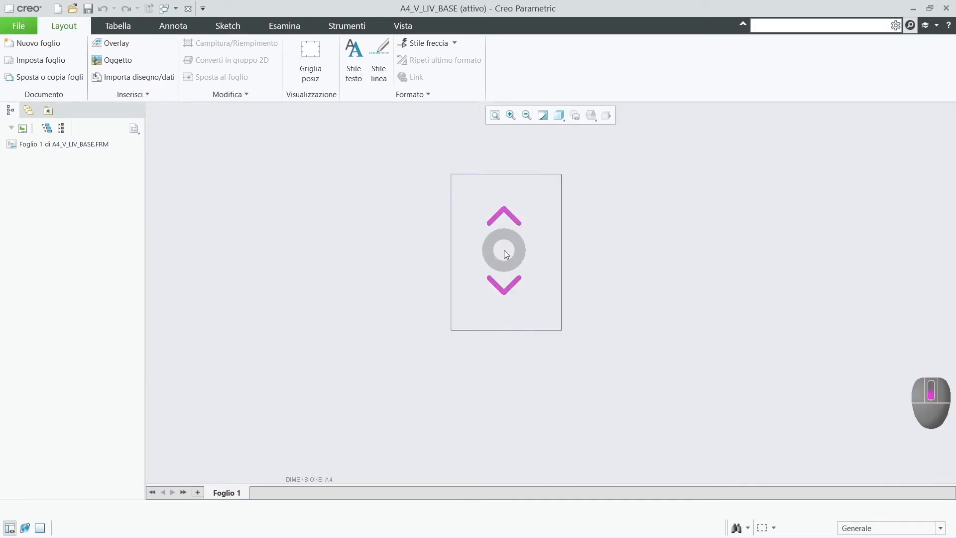
pyautogui.moveTo(520, 237)
pyautogui.mouseDown(button='middle')
pyautogui.moveTo(269, 269)
pyautogui.moveTo(557, 254)
pyautogui.moveTo(437, 265)
pyautogui.moveTo(625, 286)
pyautogui.moveTo(539, 276)
pyautogui.mouseUp(button='middle')
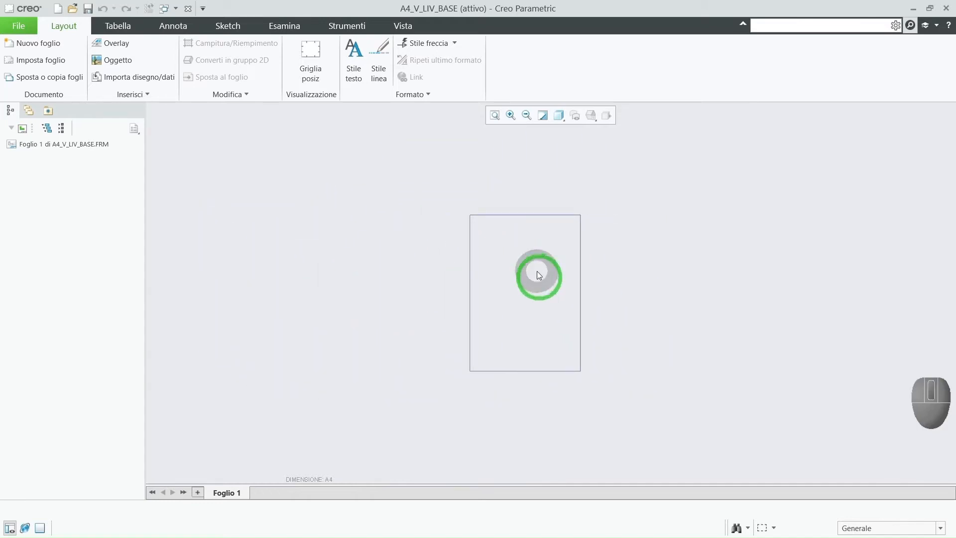
pyautogui.click(495, 115)
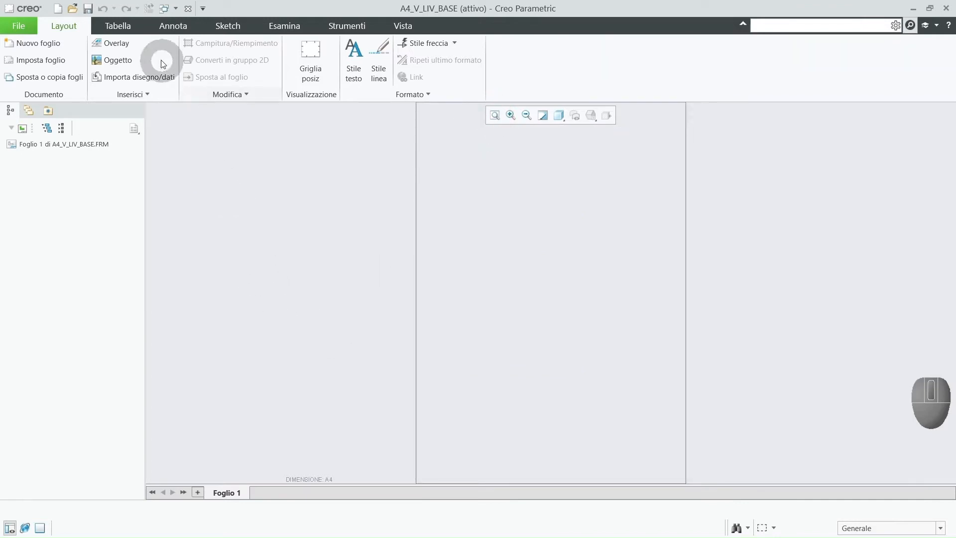
pyautogui.click(121, 26)
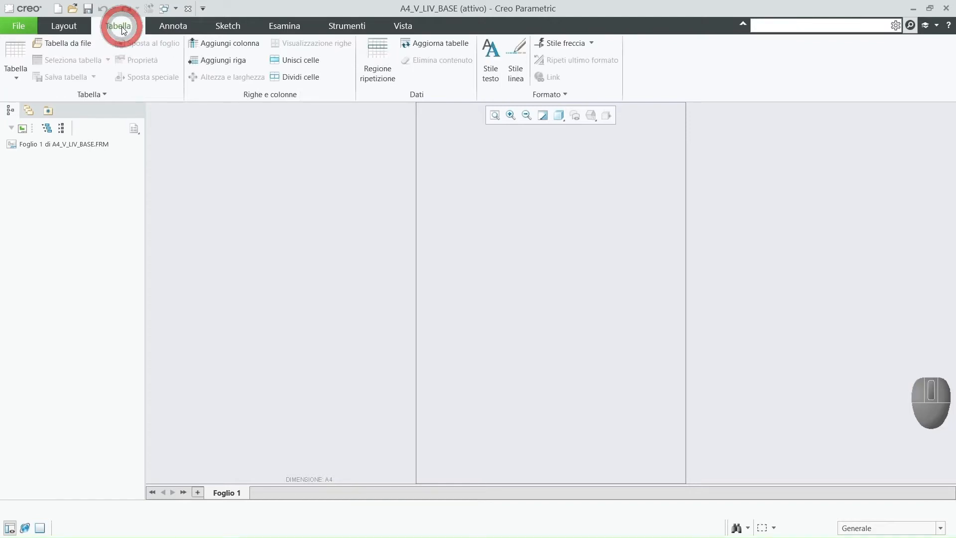
pyautogui.click(225, 29)
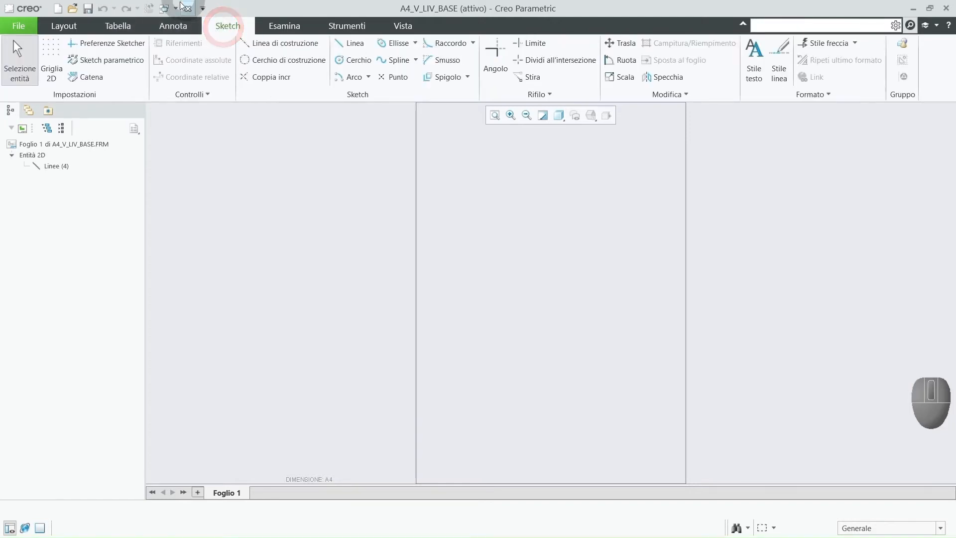
pyautogui.click(183, 30)
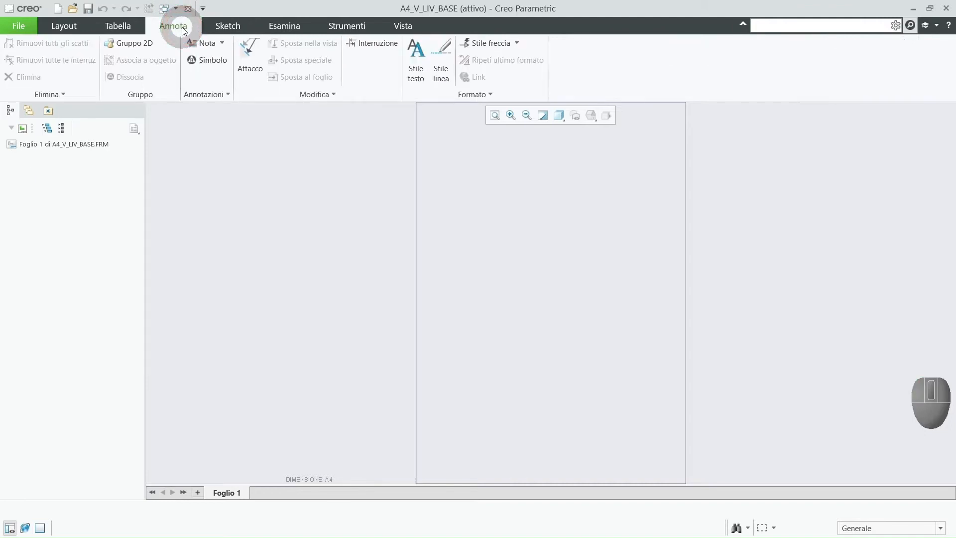
# Step: Offset the left, lower and right sheet edges inward as an entity chain, using an offset value of -10
pyautogui.click(220, 26)
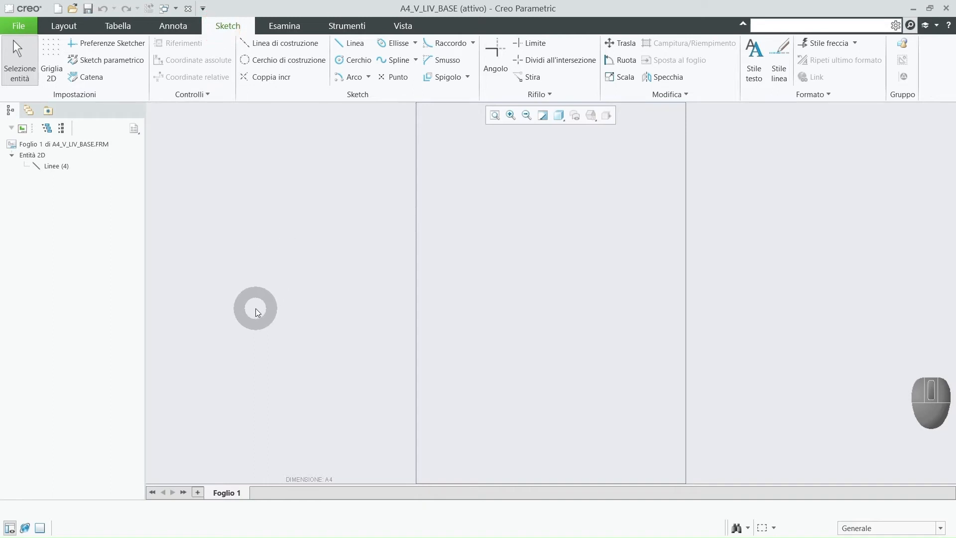
pyautogui.scroll(-2, 255, 313)
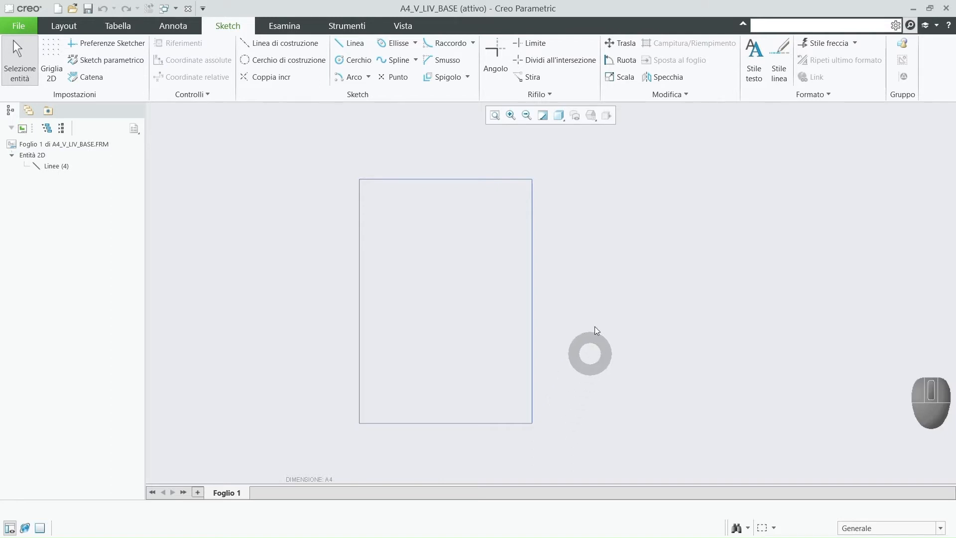
pyautogui.click(444, 80)
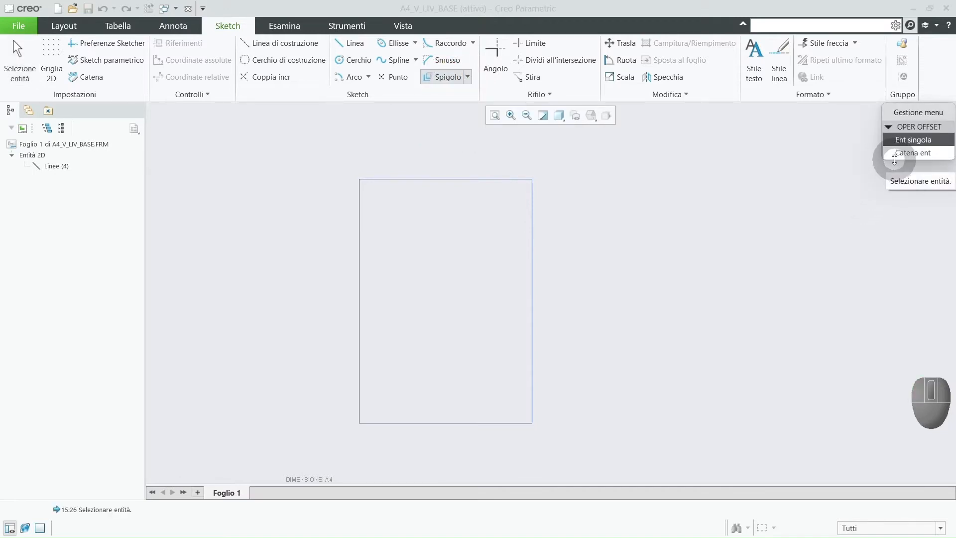
pyautogui.click(901, 157)
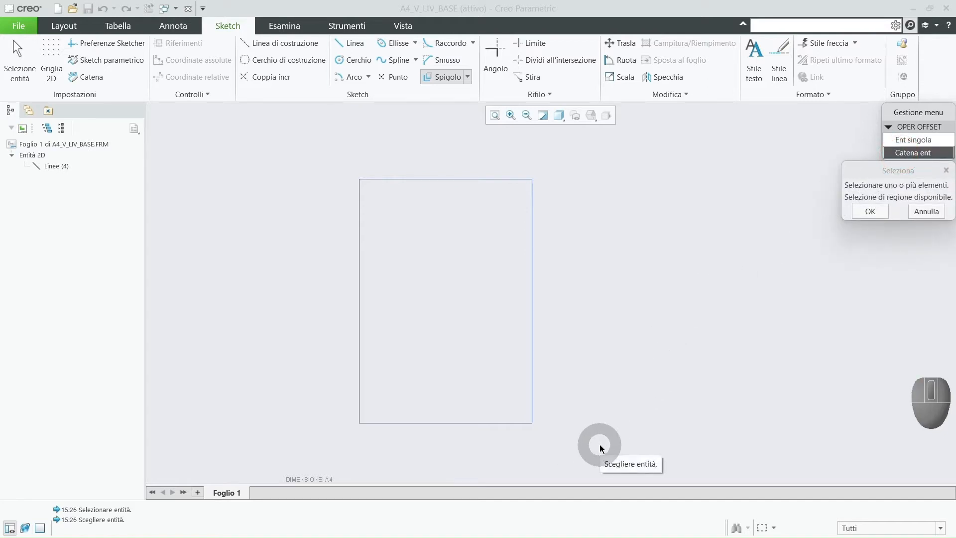
pyautogui.moveTo(599, 444); pyautogui.dragTo(307, 331)
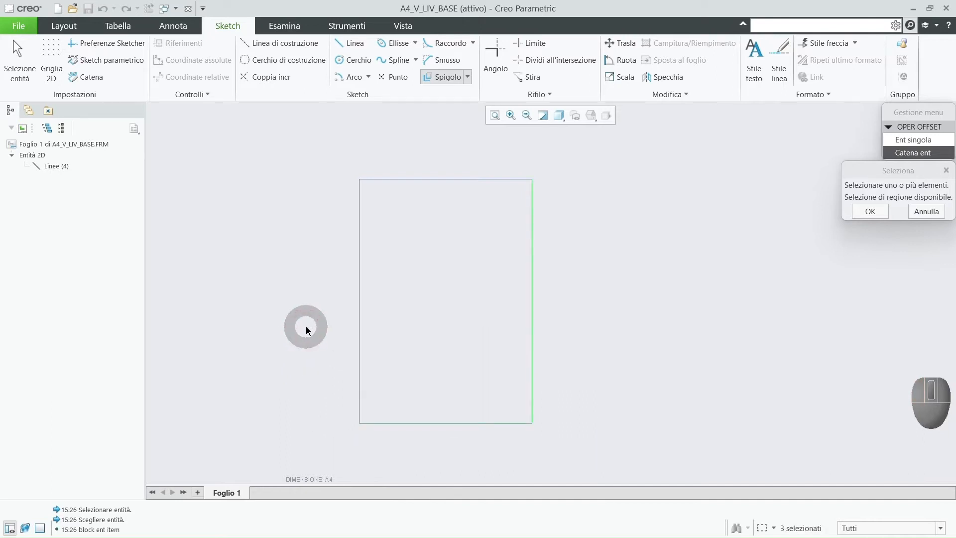
pyautogui.middleClick(594, 302)
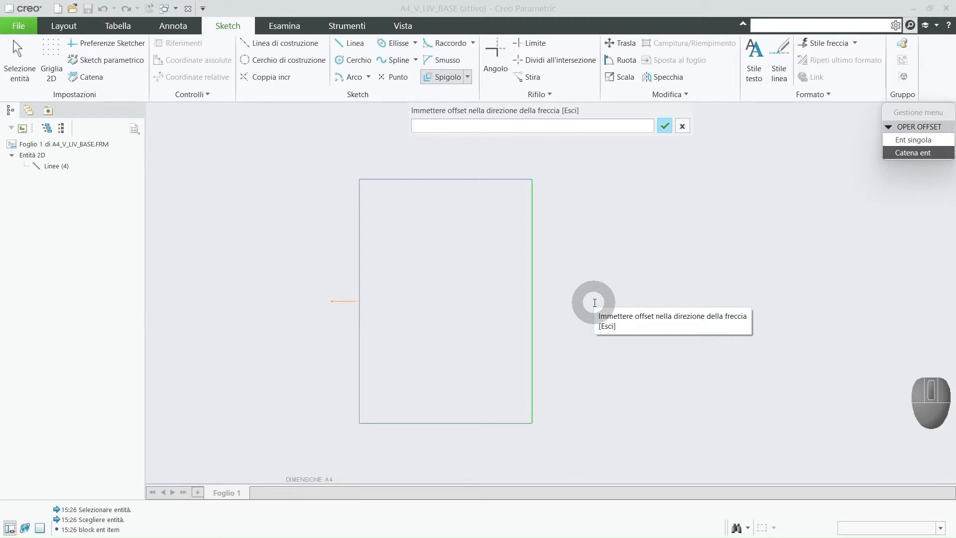
pyautogui.write('-')
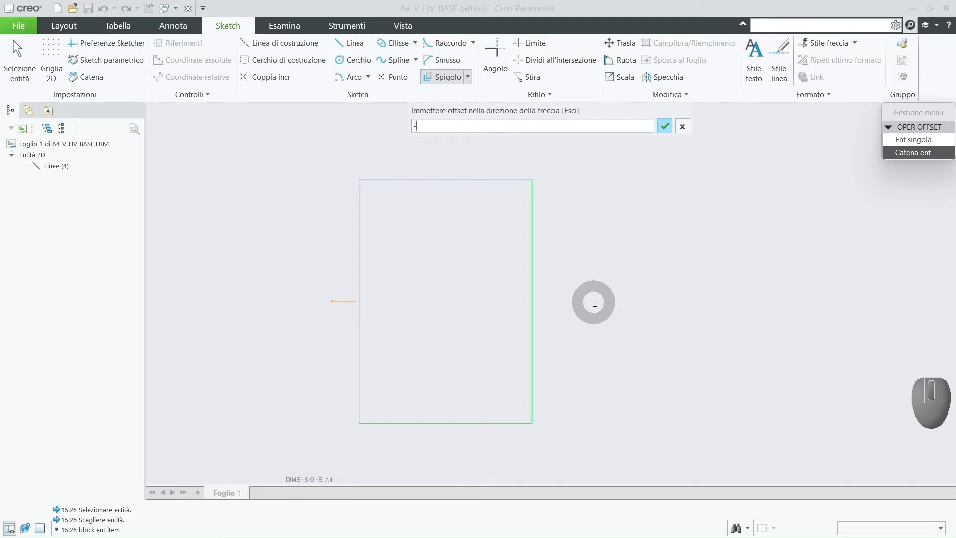
pyautogui.write('10')
pyautogui.click(665, 125)
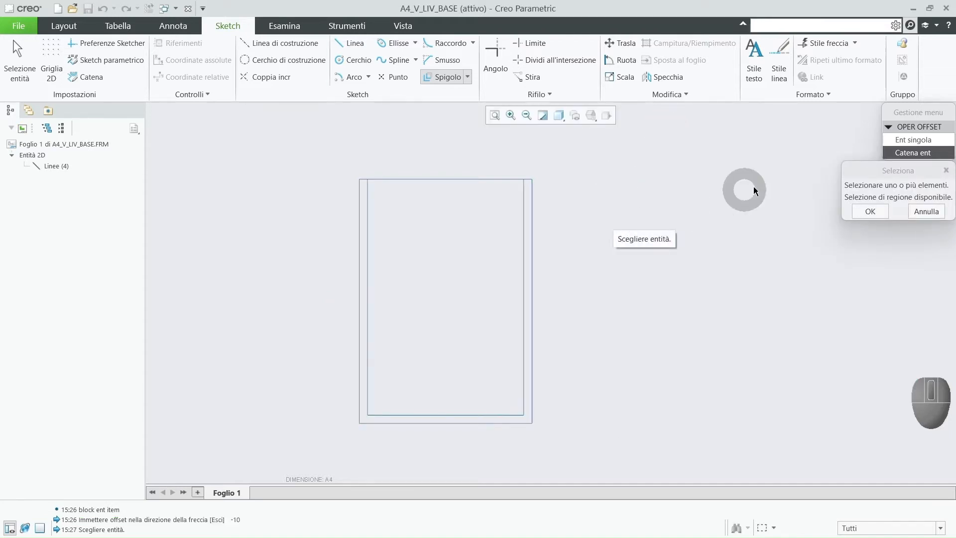
# Step: Offset the upper sheet edge inward by 11 as a single entity, and end the offset command
pyautogui.click(905, 142)
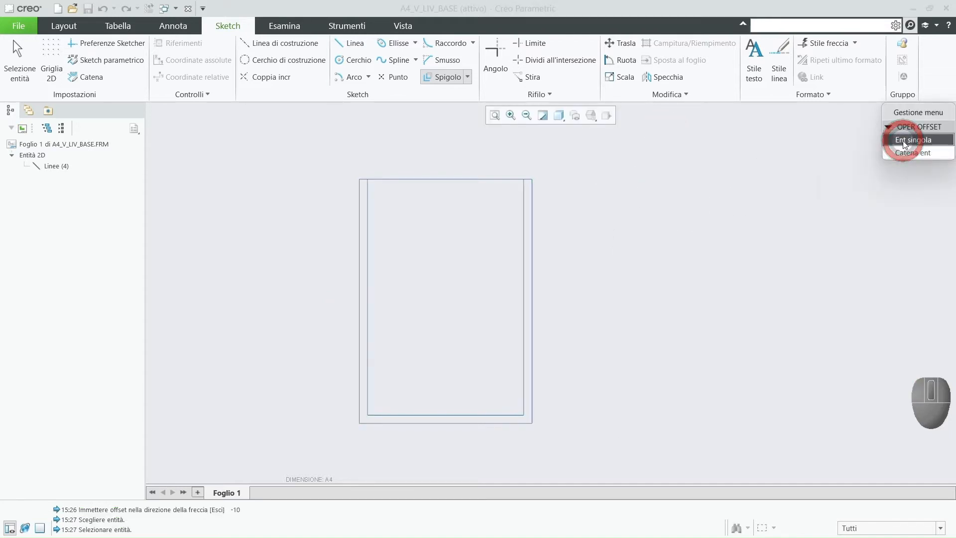
pyautogui.click(477, 179)
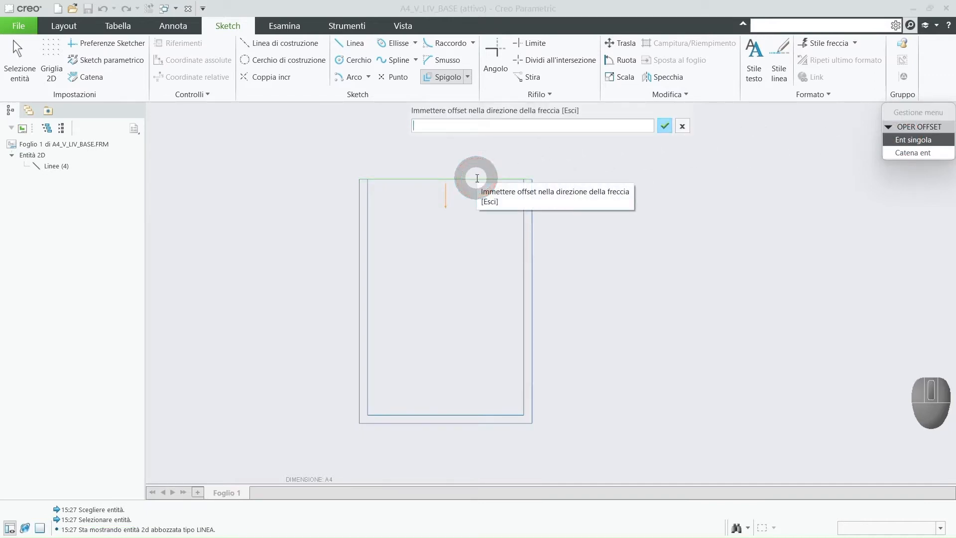
pyautogui.write('11')
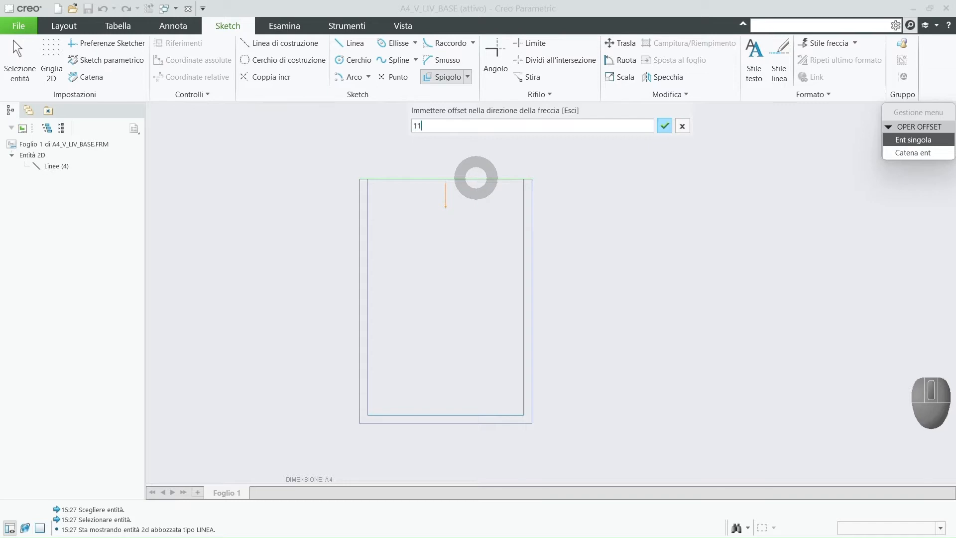
pyautogui.press('Return')
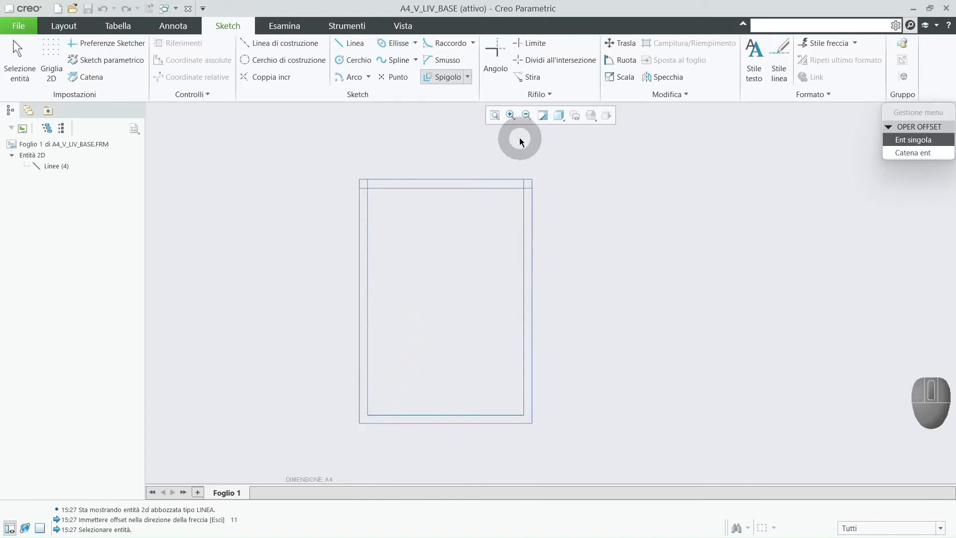
pyautogui.click(495, 116)
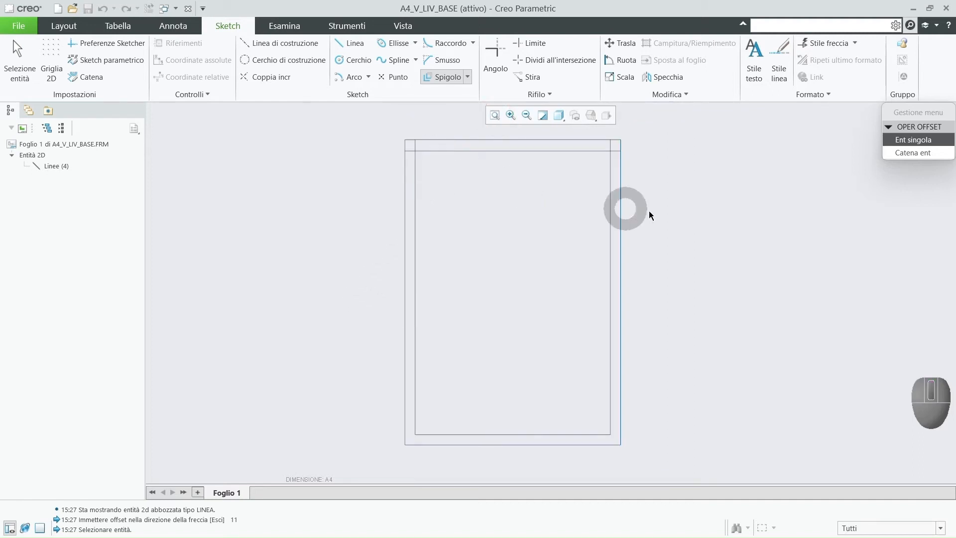
pyautogui.middleClick(794, 182)
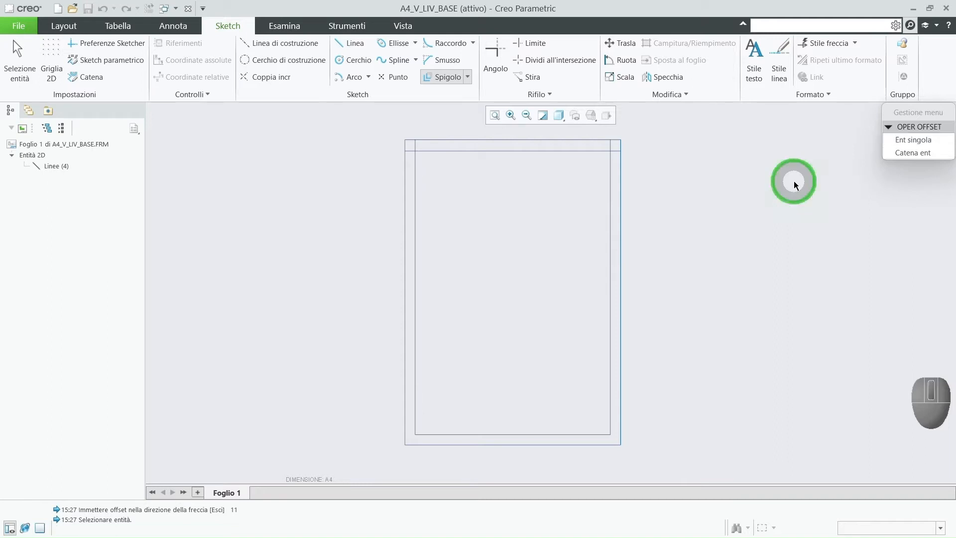
pyautogui.click(743, 169)
# Step: Trim the inner frame's two upper corners with the Corner trim so the offset lines meet cleanly
pyautogui.scroll(2, 743, 170)
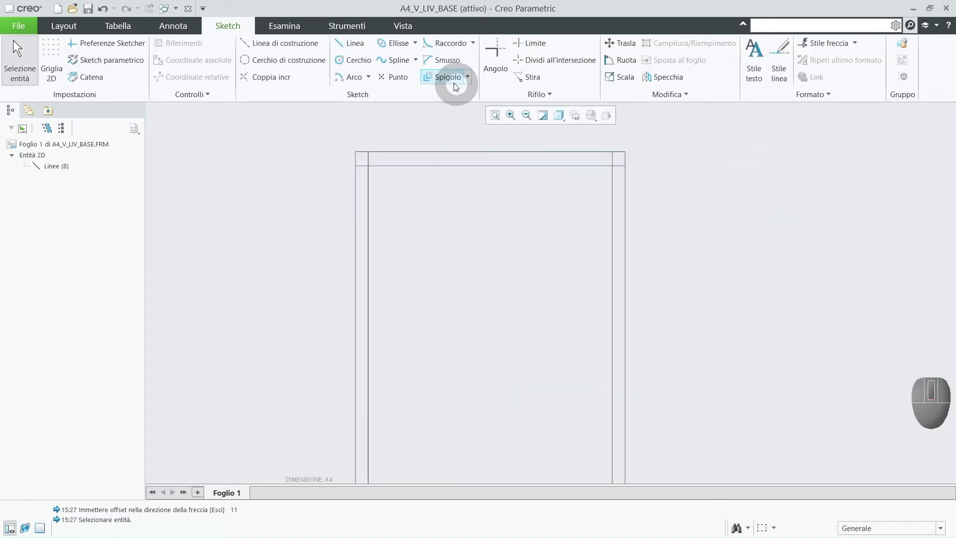
pyautogui.click(495, 50)
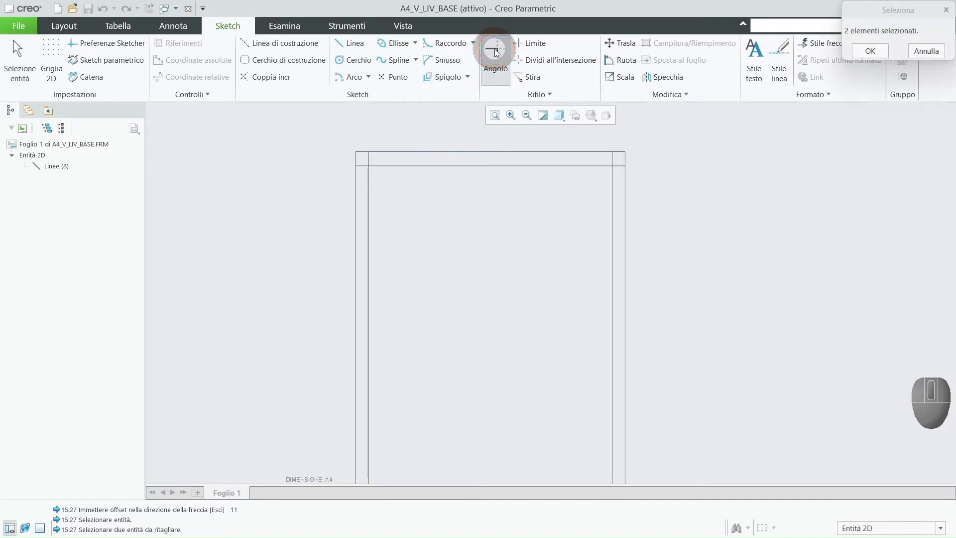
pyautogui.scroll(2, 375, 187)
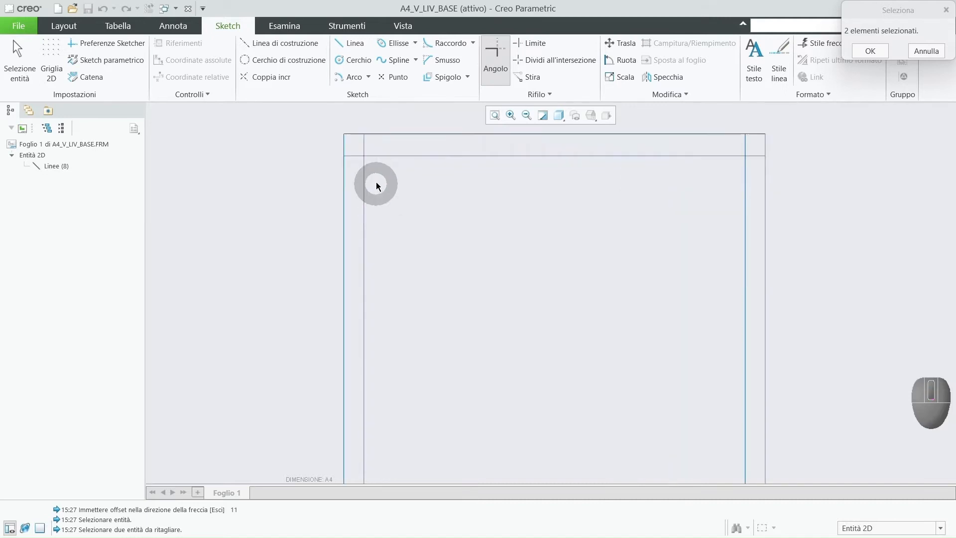
pyautogui.click(374, 159)
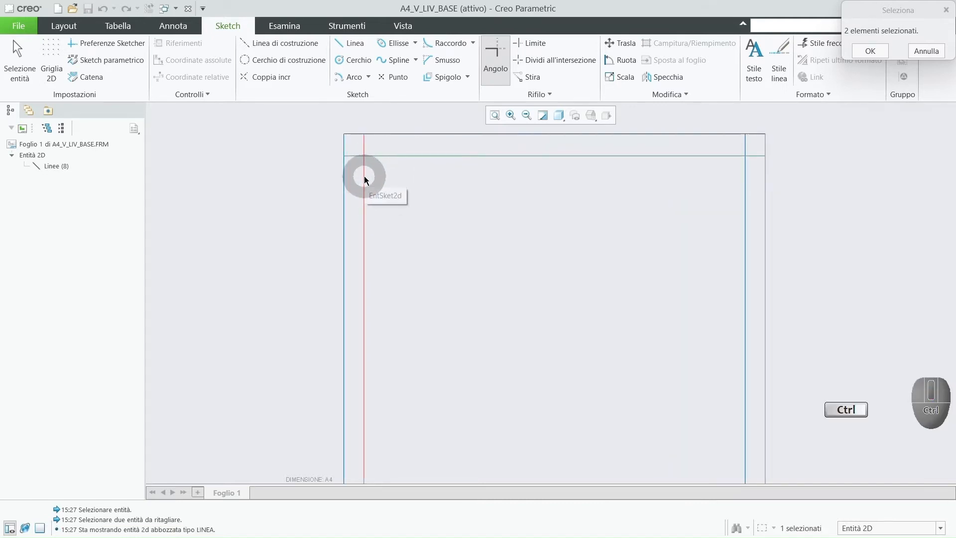
pyautogui.keyDown('ctrl'); pyautogui.click(363, 174); pyautogui.keyUp('ctrl')
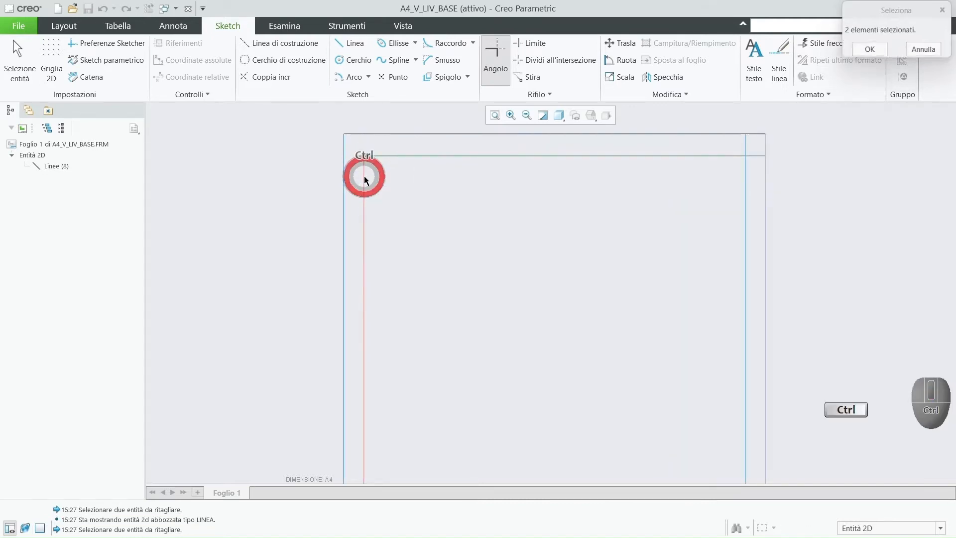
pyautogui.click(689, 156)
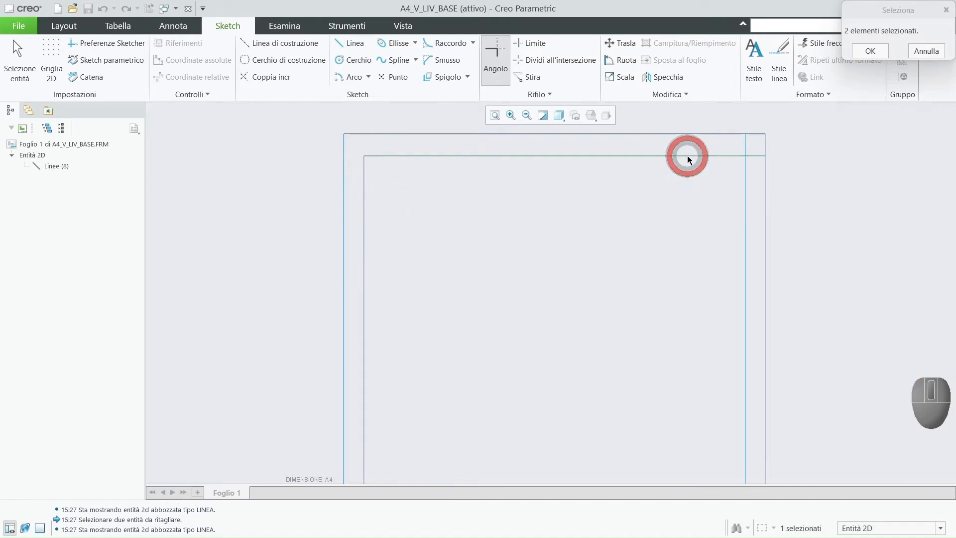
pyautogui.keyDown('ctrl'); pyautogui.click(745, 187); pyautogui.keyUp('ctrl')
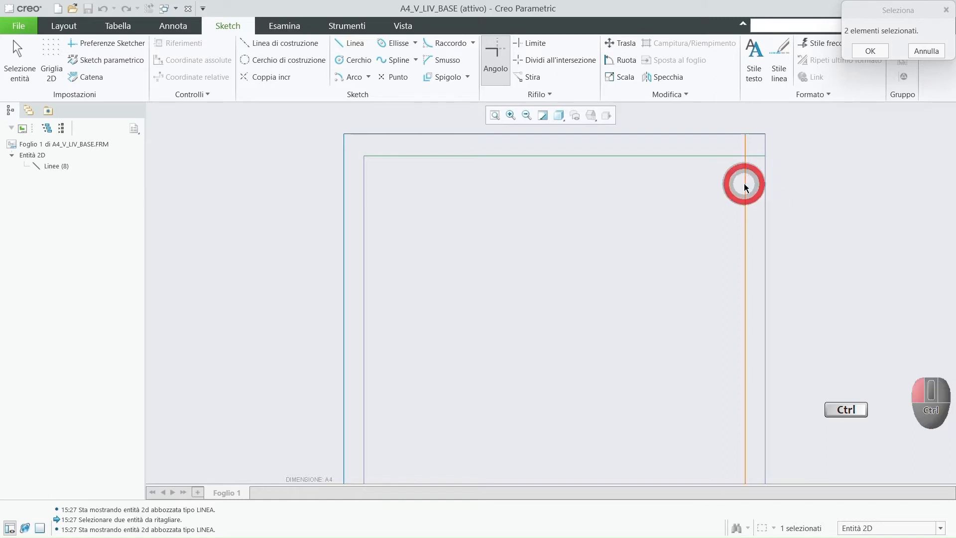
pyautogui.middleClick(850, 172)
pyautogui.scroll(2, 796, 169)
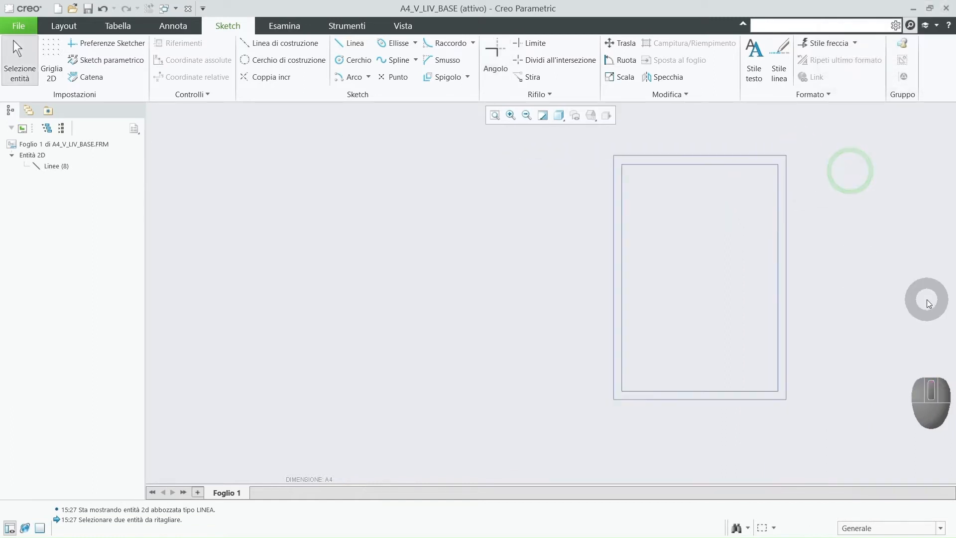
pyautogui.scroll(2, 784, 264)
pyautogui.scroll(-2, 850, 264)
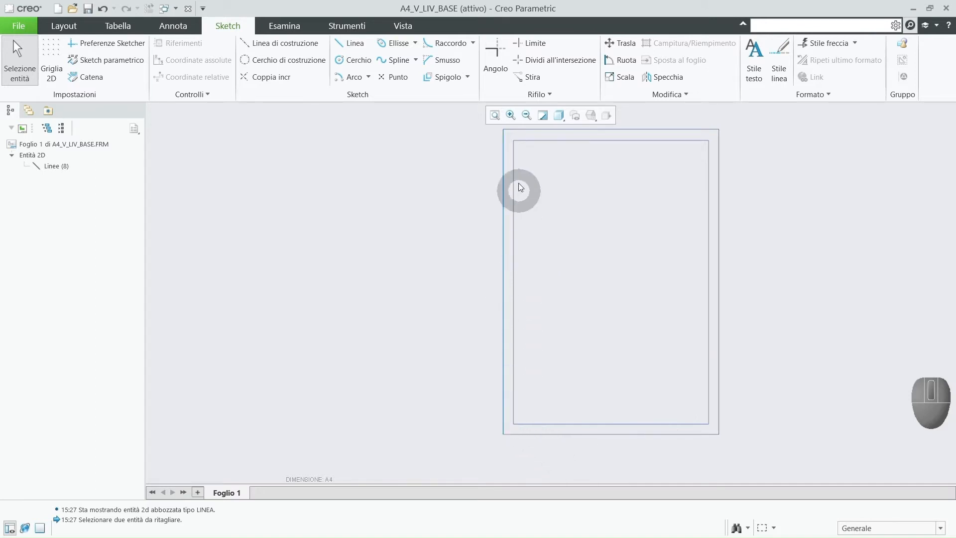
pyautogui.click(494, 116)
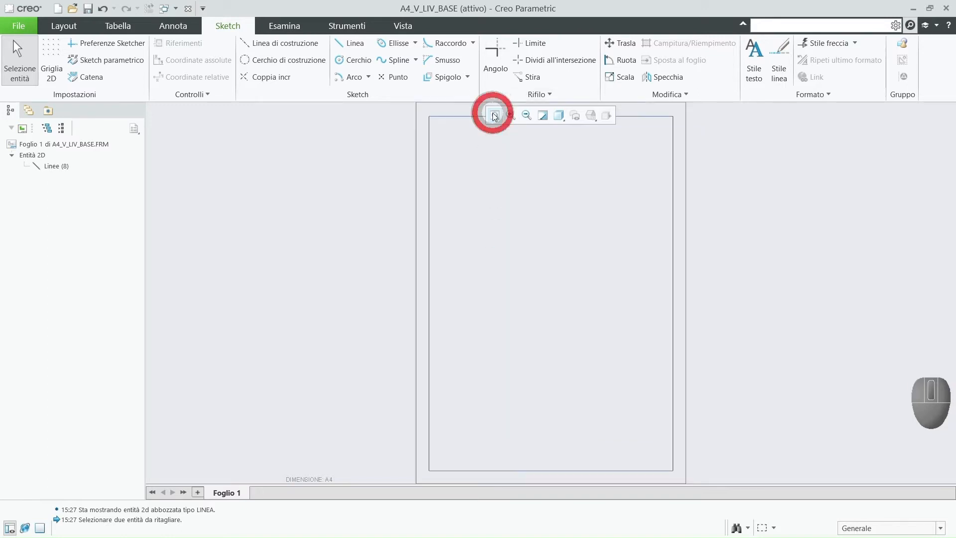
# Step: Look through the available ways to insert a table, including the gallery of quick tables
pyautogui.click(116, 25)
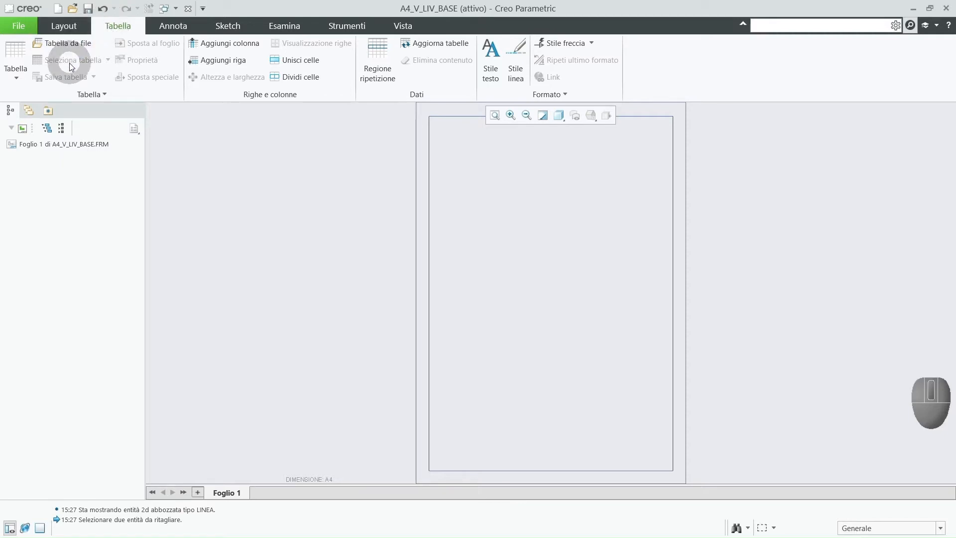
pyautogui.click(22, 76)
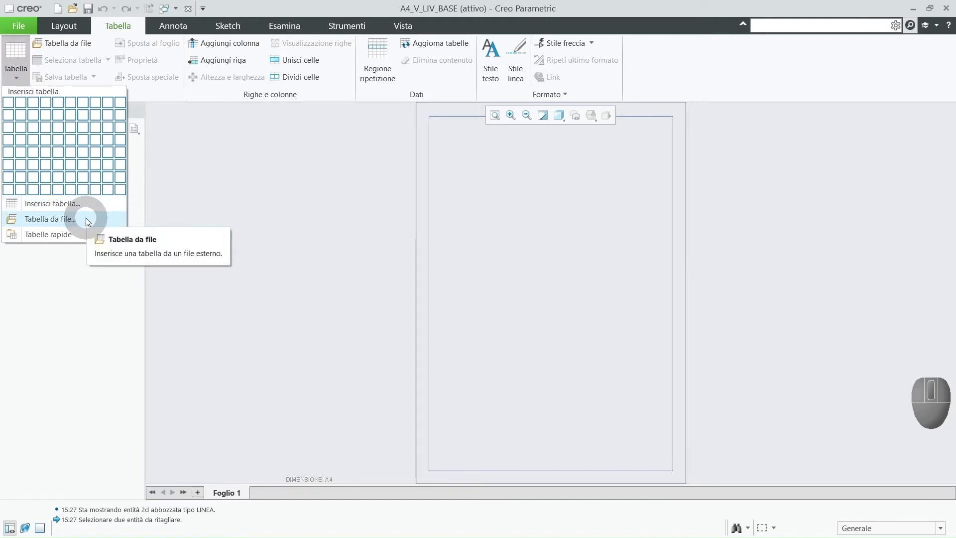
pyautogui.moveTo(79, 233)
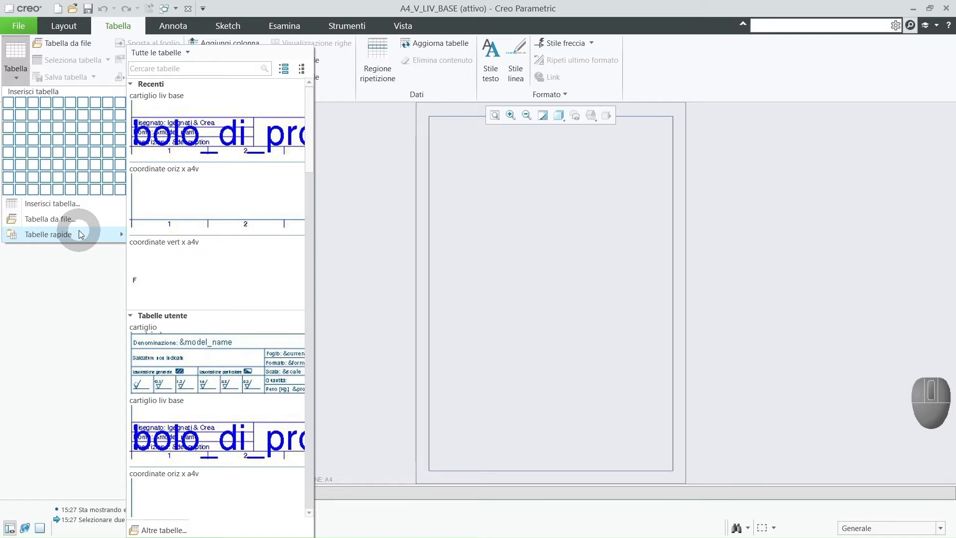
pyautogui.click(365, 235)
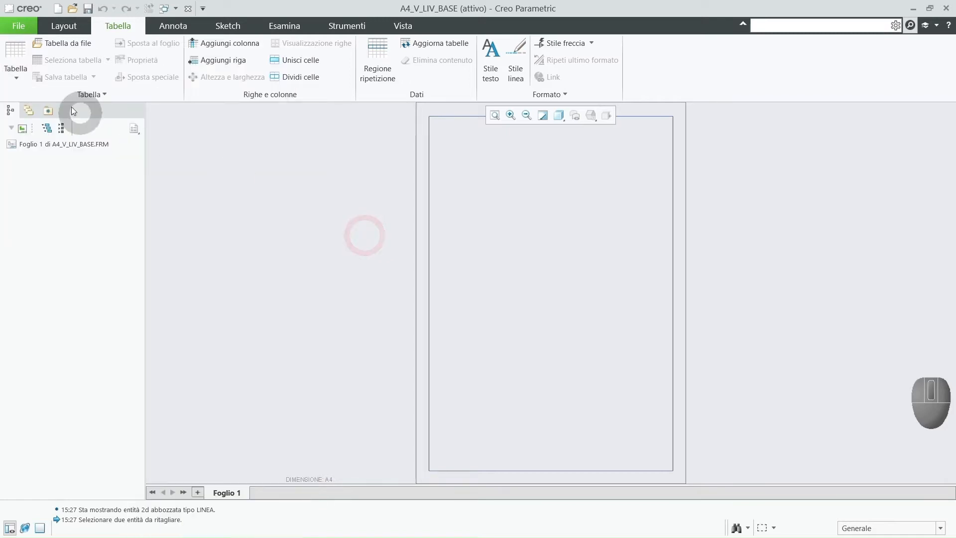
# Step: Start inserting a table that grows leftward and upward, with 10 columns and 4 rows
pyautogui.click(26, 80)
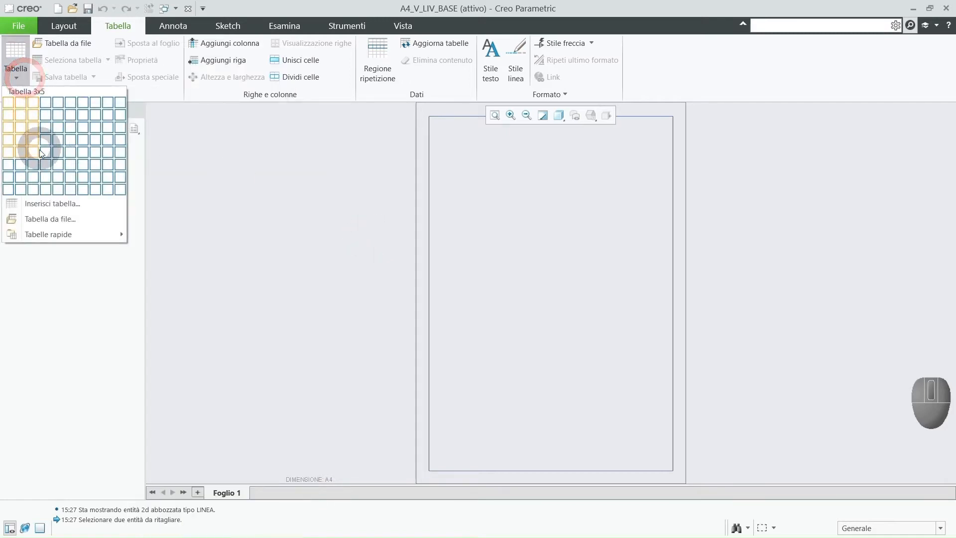
pyautogui.click(49, 205)
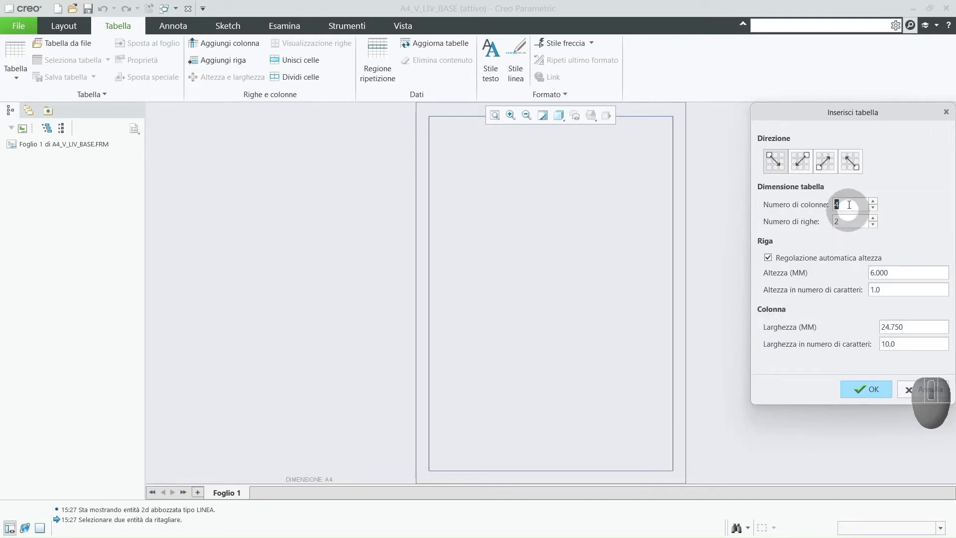
pyautogui.click(854, 169)
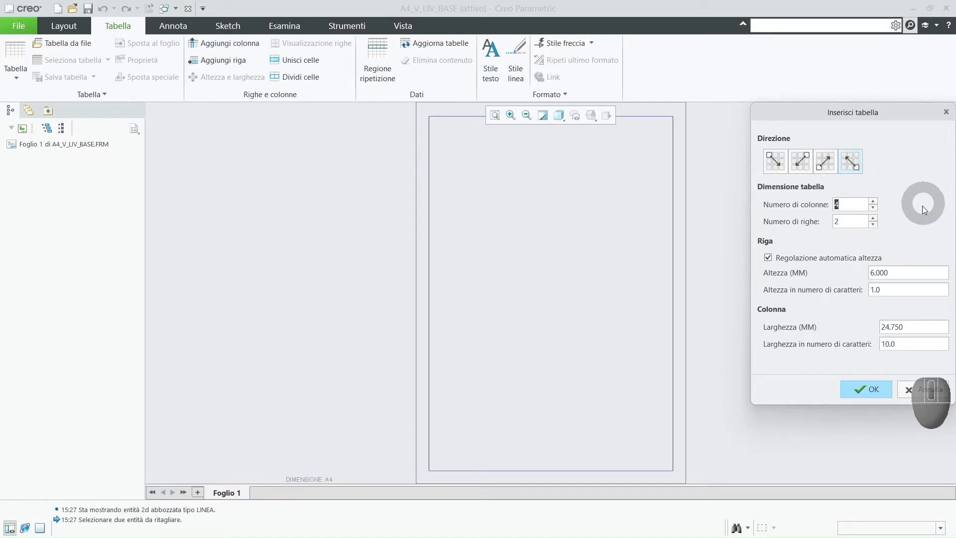
pyautogui.click(873, 201)
pyautogui.click(874, 202)
pyautogui.click(874, 202)
pyautogui.click(873, 202)
pyautogui.click(874, 202)
pyautogui.click(874, 203)
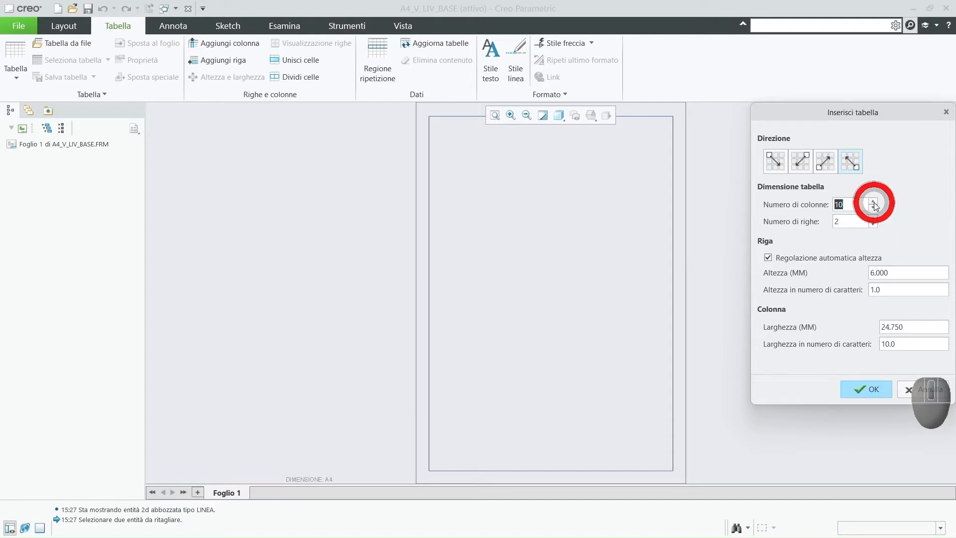
pyautogui.click(872, 218)
pyautogui.click(872, 218)
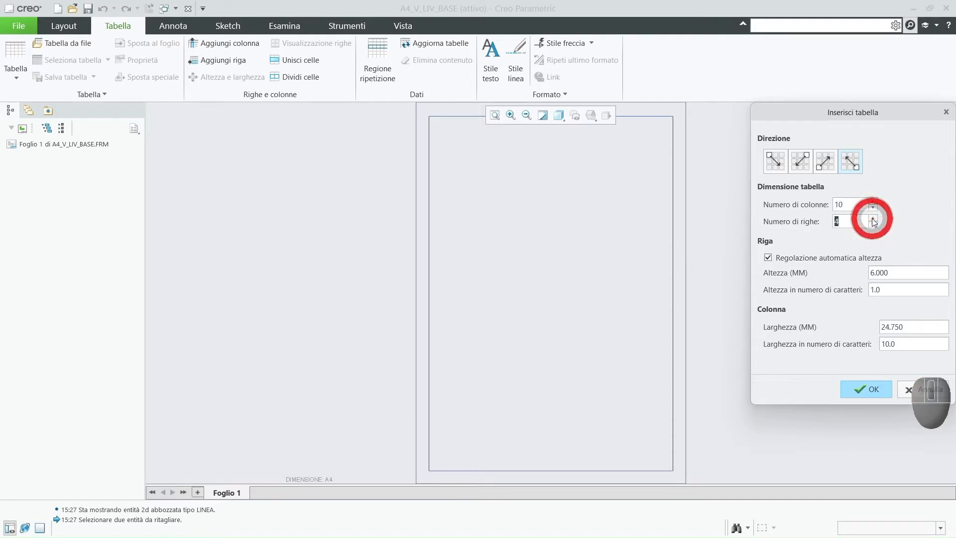
# Step: Turn off automatic row height adjustment, keep the row height at 6 mm, set the column width to 19 mm and accept the table settings
pyautogui.click(768, 258)
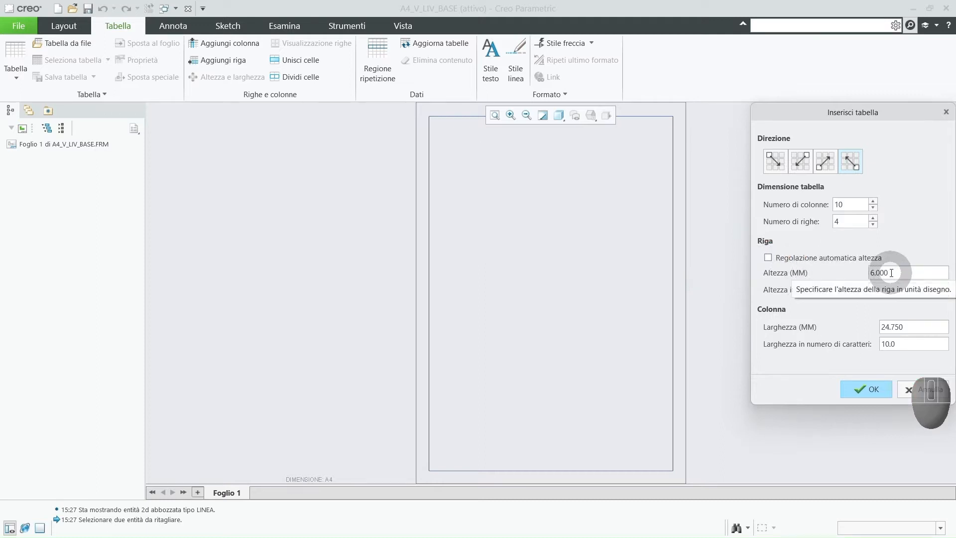
pyautogui.click(871, 273)
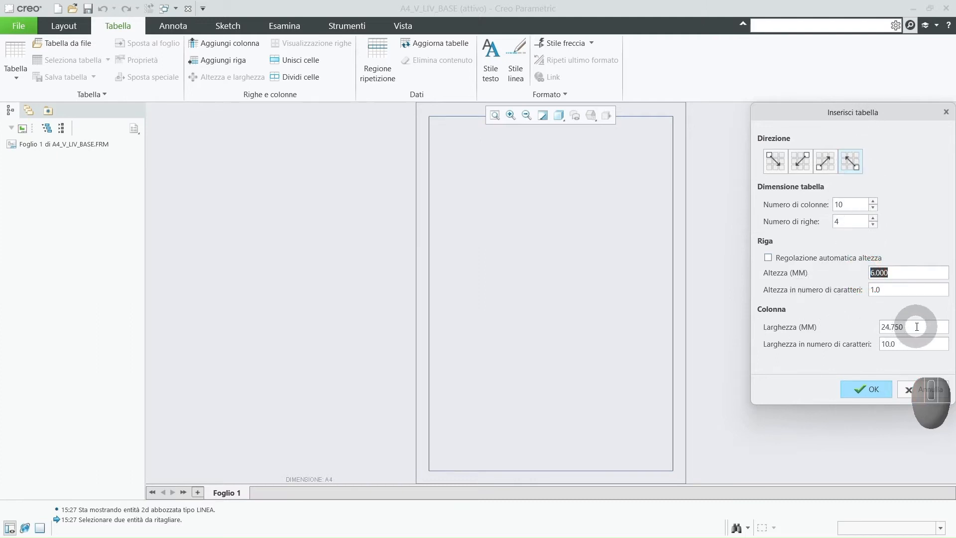
pyautogui.click(892, 327)
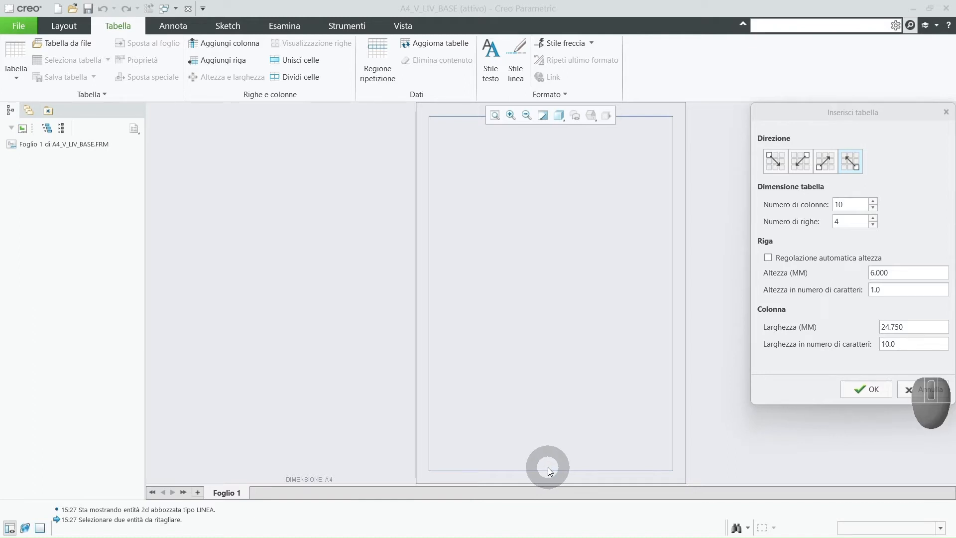
pyautogui.scroll(-1, 548, 467)
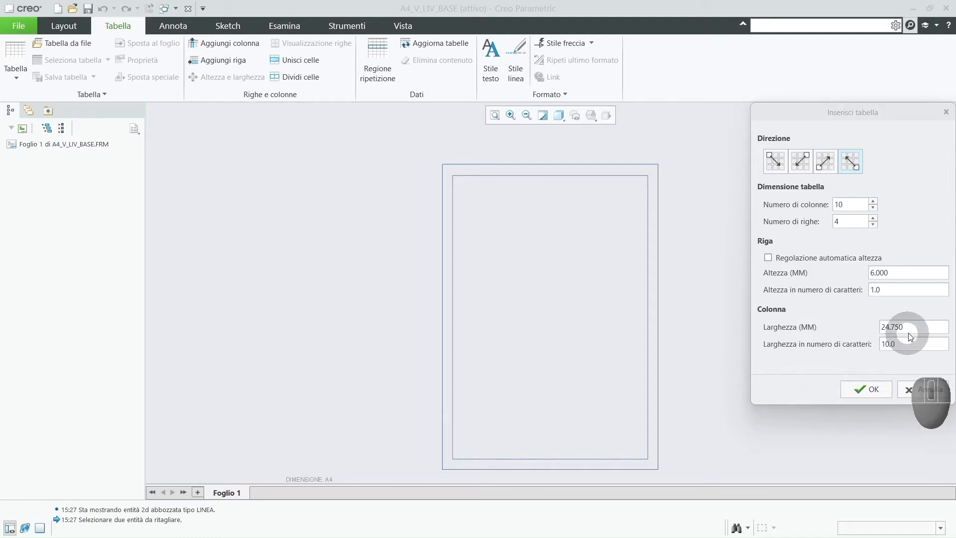
pyautogui.moveTo(911, 326); pyautogui.dragTo(875, 325)
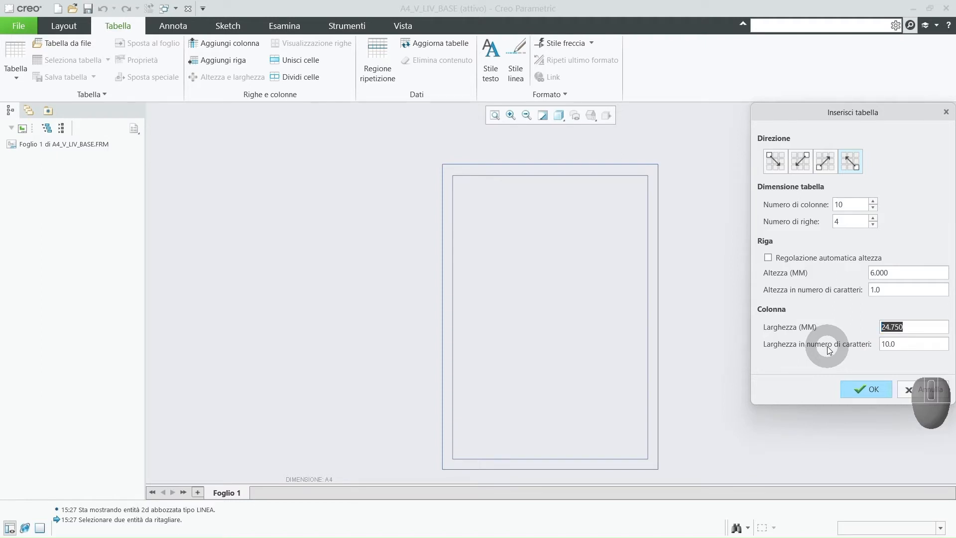
pyautogui.write('19')
pyautogui.click(866, 390)
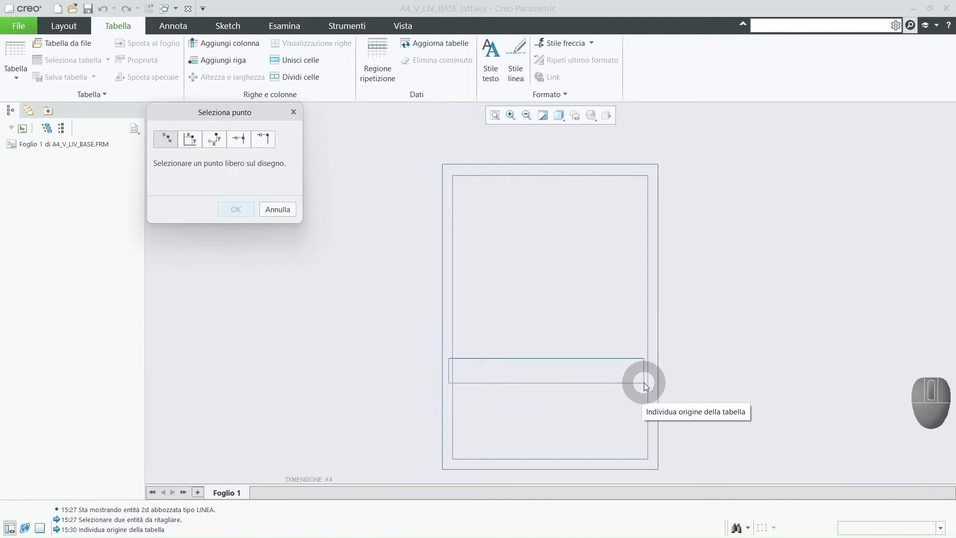
# Step: Place the table's origin on the lower-right vertex of the inner frame and deselect the table
pyautogui.click(265, 139)
pyautogui.scroll(3, 537, 351)
pyautogui.scroll(-2, 595, 431)
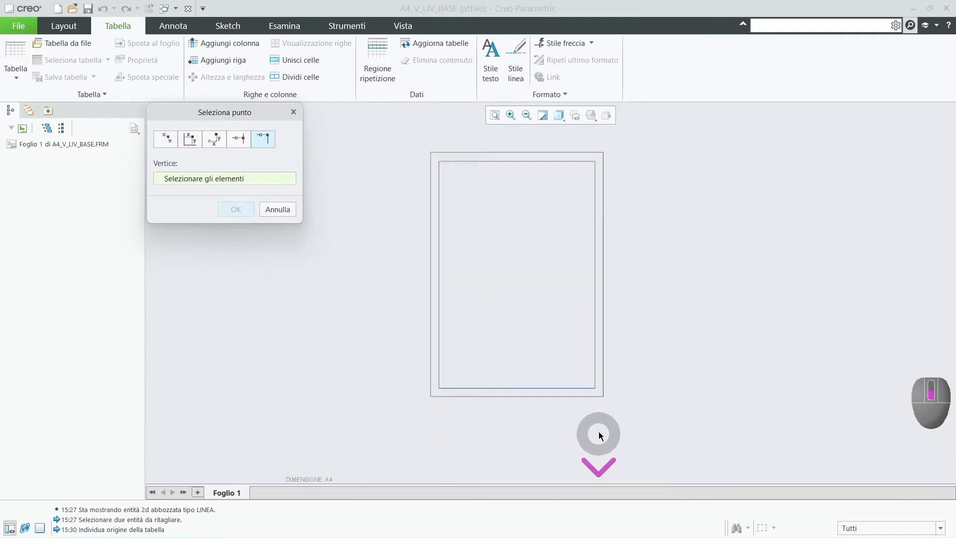
pyautogui.scroll(-3, 599, 435)
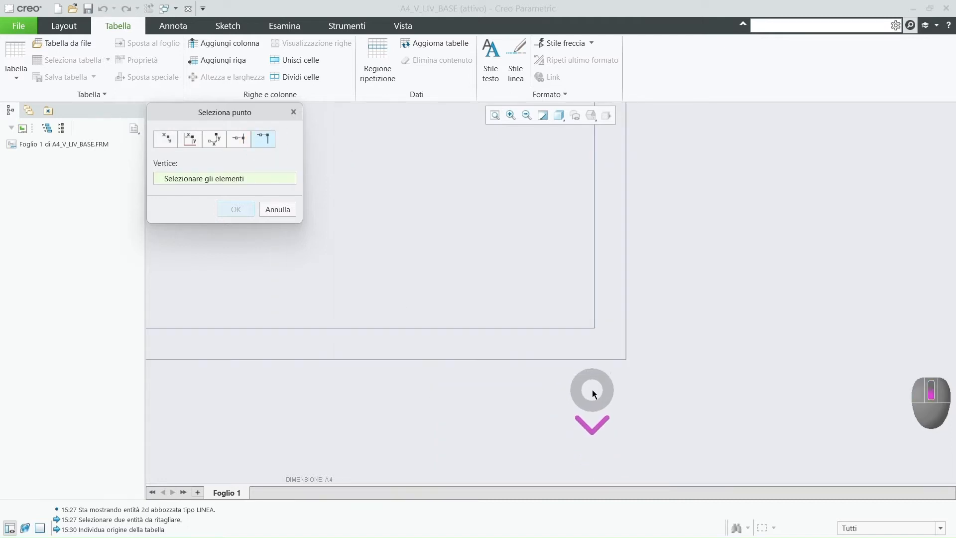
pyautogui.click(596, 317)
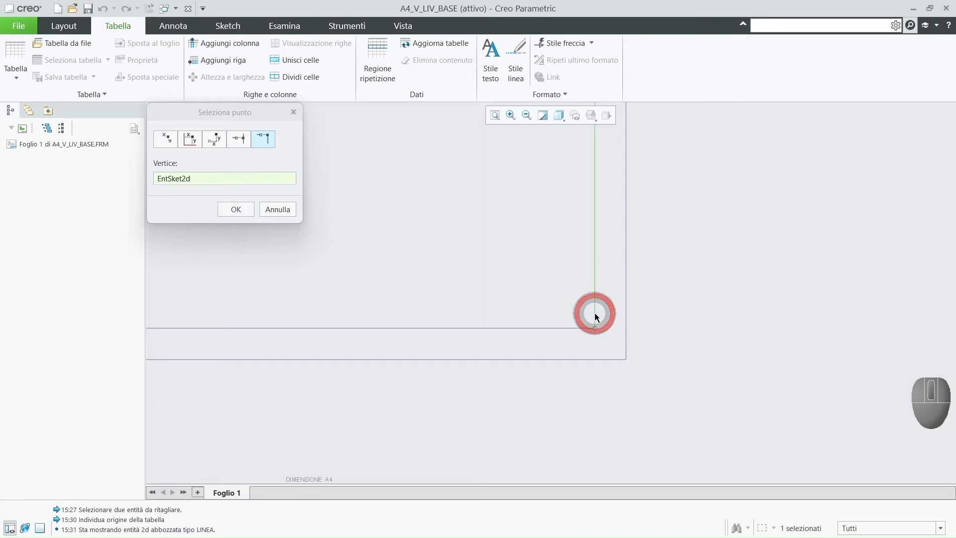
pyautogui.middleClick(689, 297)
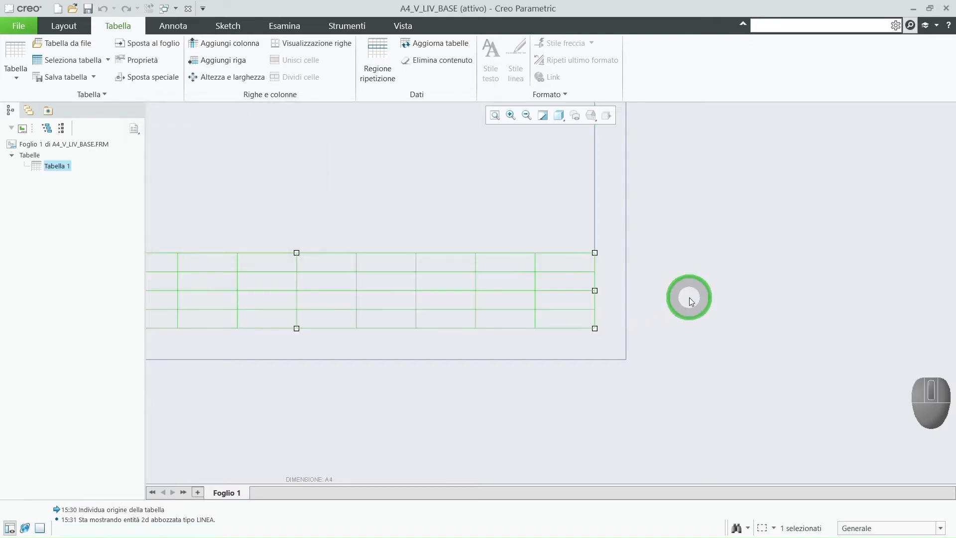
pyautogui.click(687, 305)
# Step: Check the table's fit within the inner frame and cycle the preselection through cell, row, column and whole table
pyautogui.scroll(3, 689, 357)
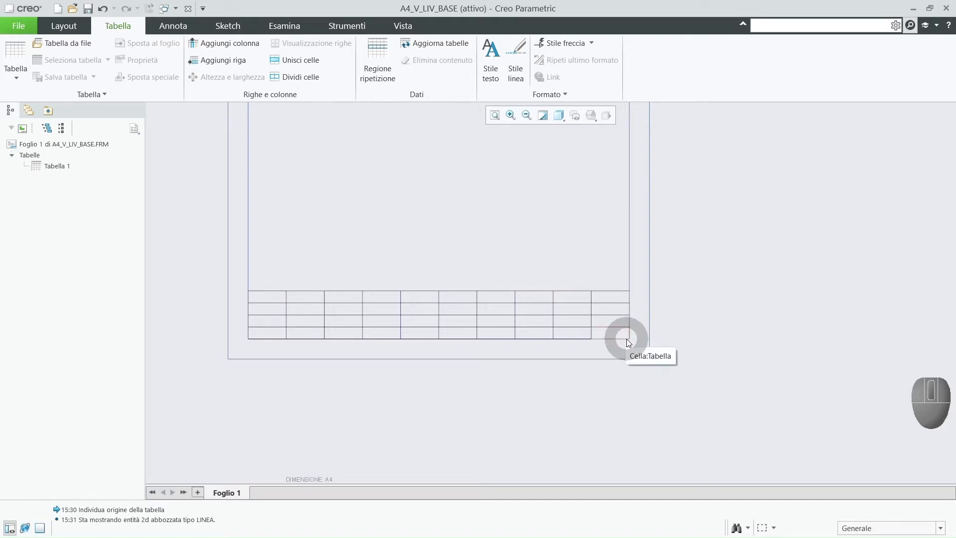
pyautogui.scroll(2, 720, 320)
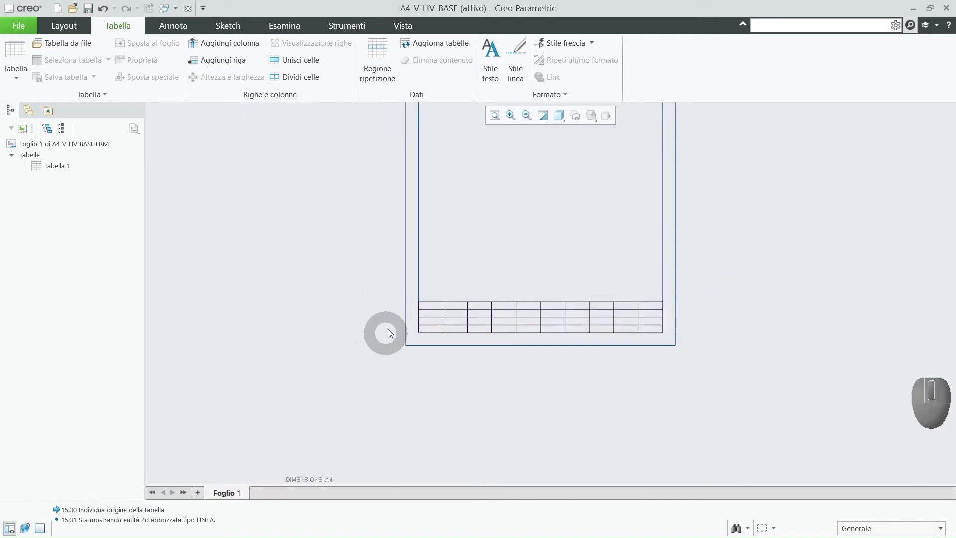
pyautogui.scroll(-2, 422, 282)
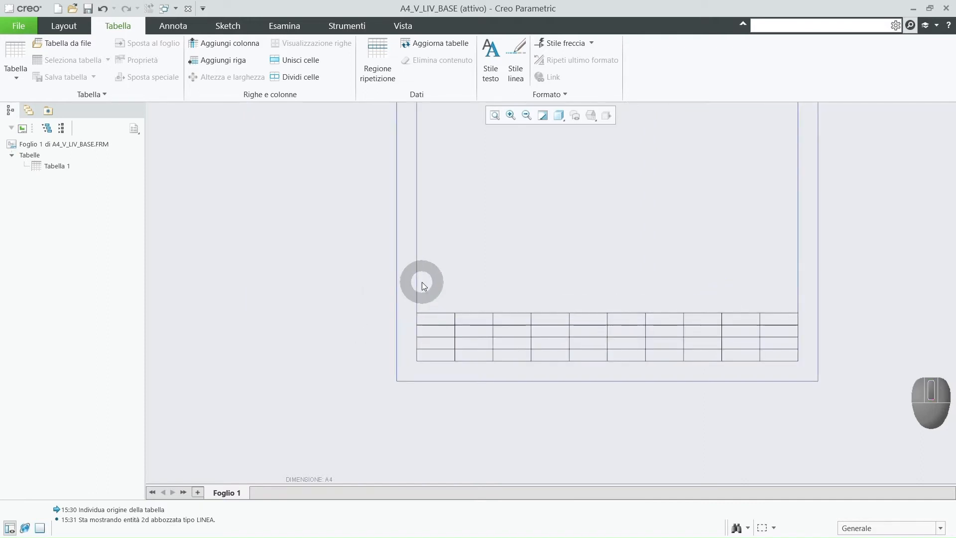
pyautogui.scroll(2, 536, 288)
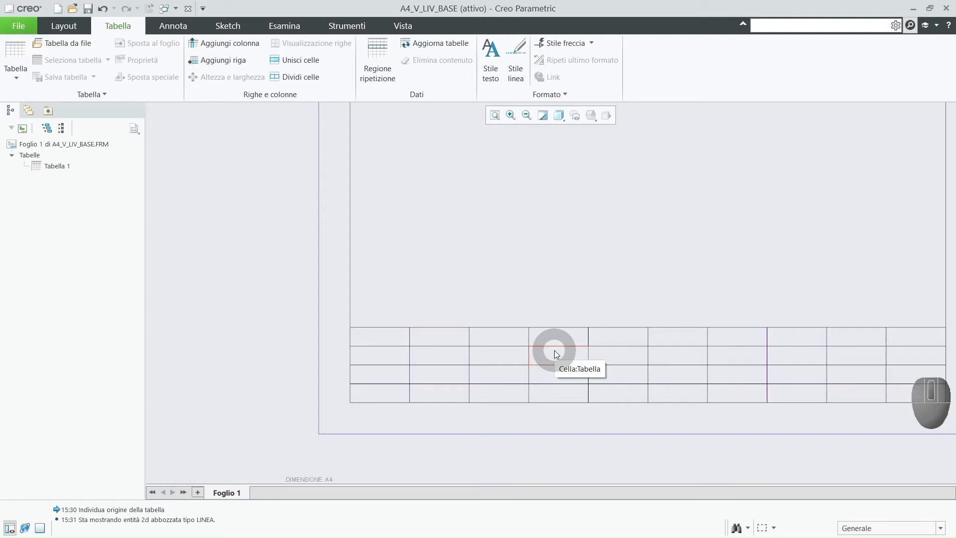
pyautogui.click(515, 295)
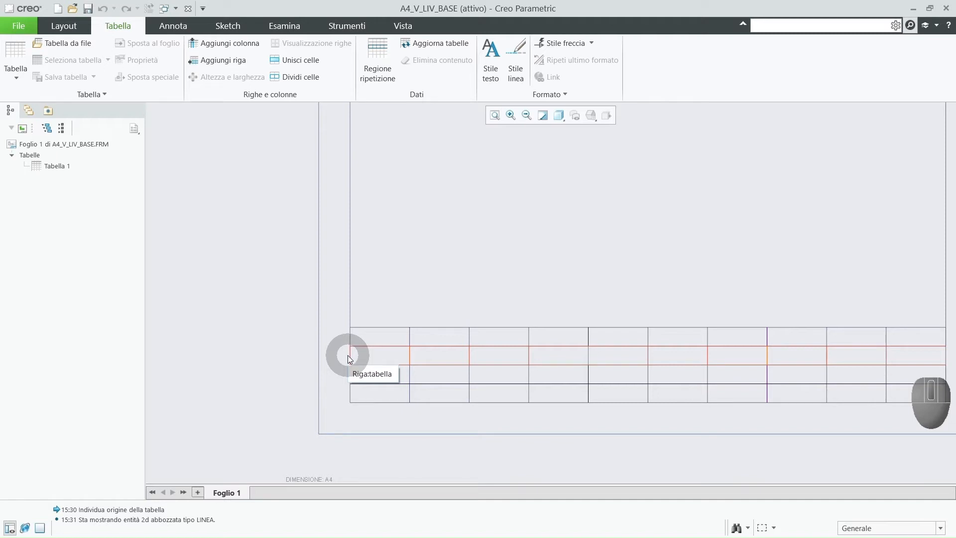
pyautogui.scroll(2, 263, 365)
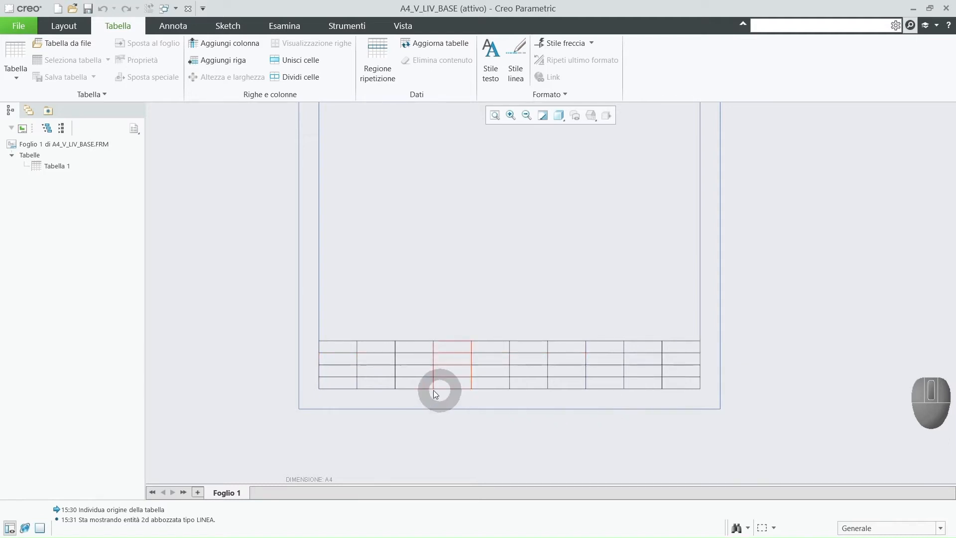
pyautogui.scroll(-1, 426, 390)
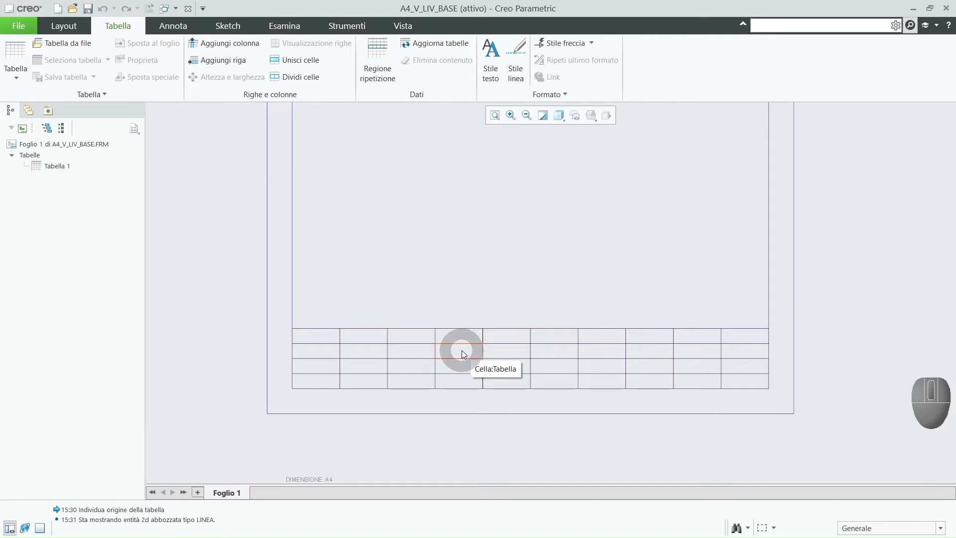
pyautogui.rightClick(462, 350)
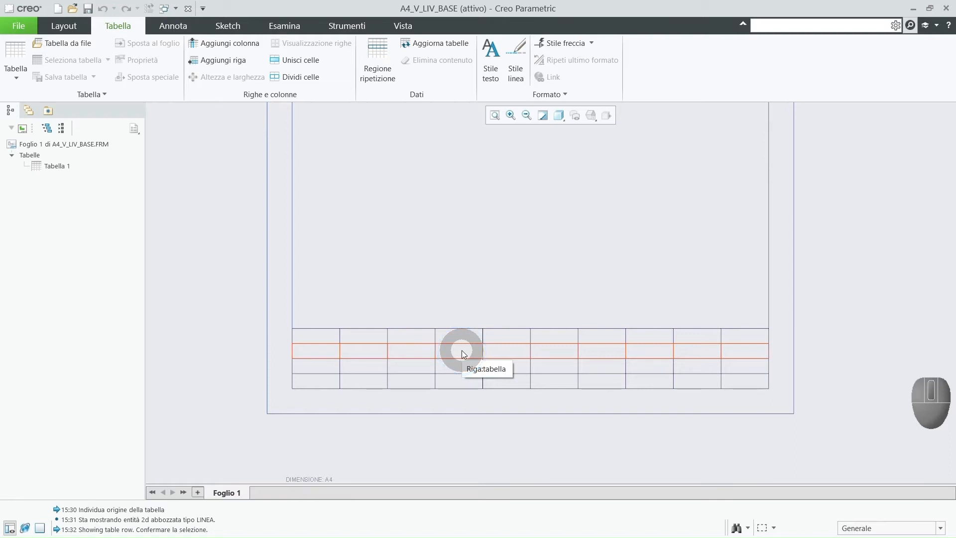
pyautogui.rightClick(462, 351)
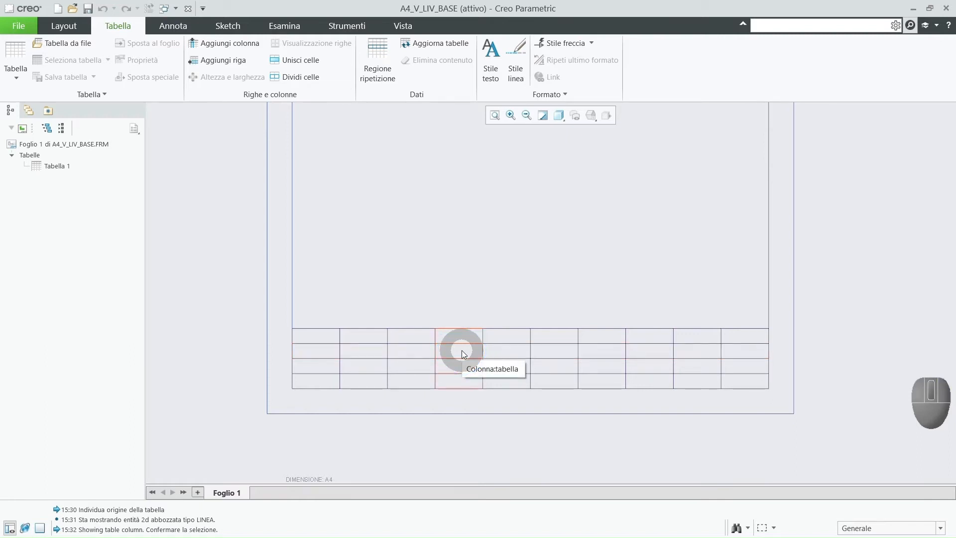
pyautogui.rightClick(462, 351)
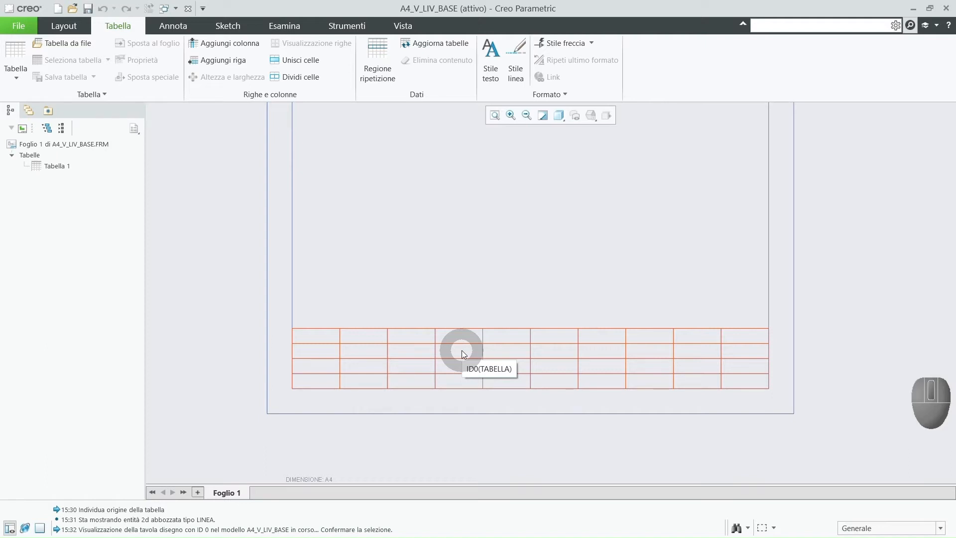
pyautogui.click(551, 283)
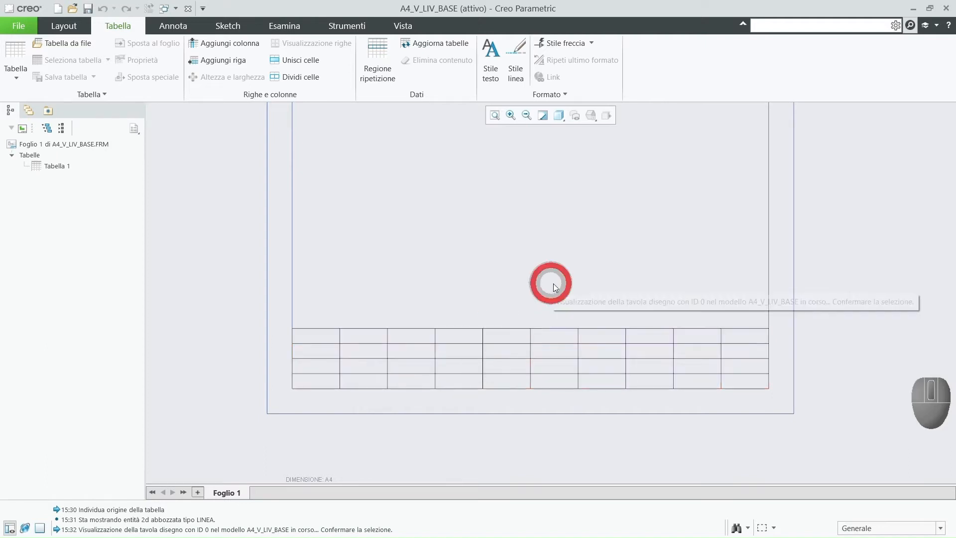
# Step: Review the selection filter's table options and the commands for merging cells, splitting cells and adding rows
pyautogui.click(940, 528)
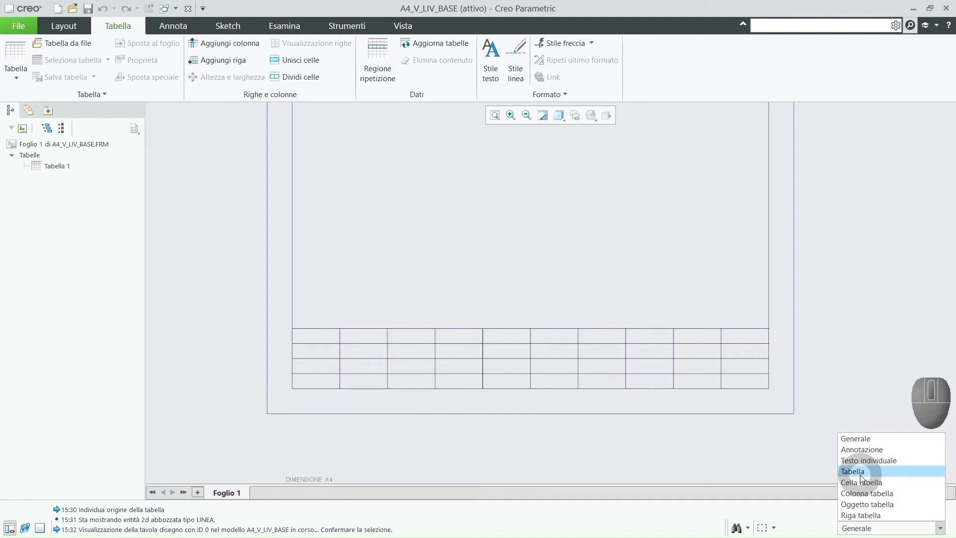
pyautogui.click(696, 459)
pyautogui.scroll(2, 383, 423)
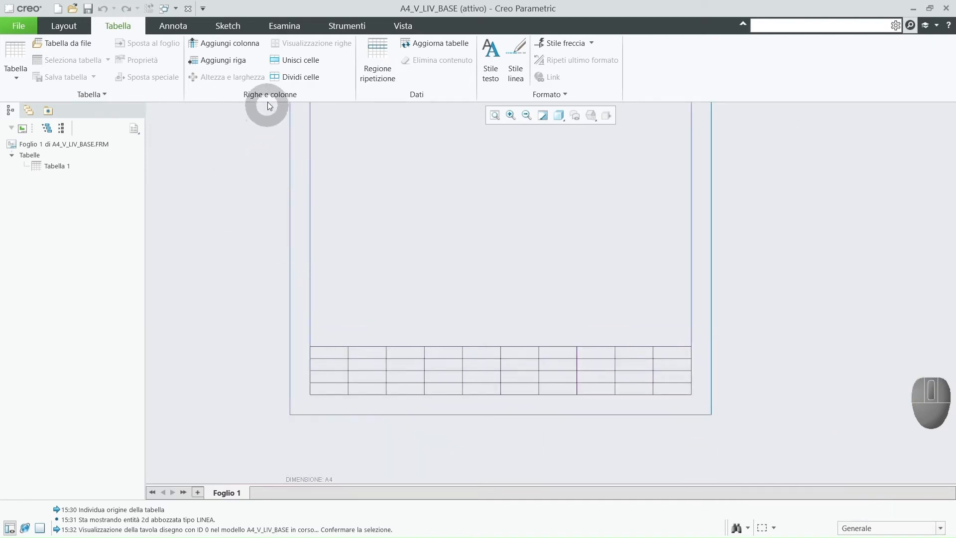
pyautogui.click(287, 63)
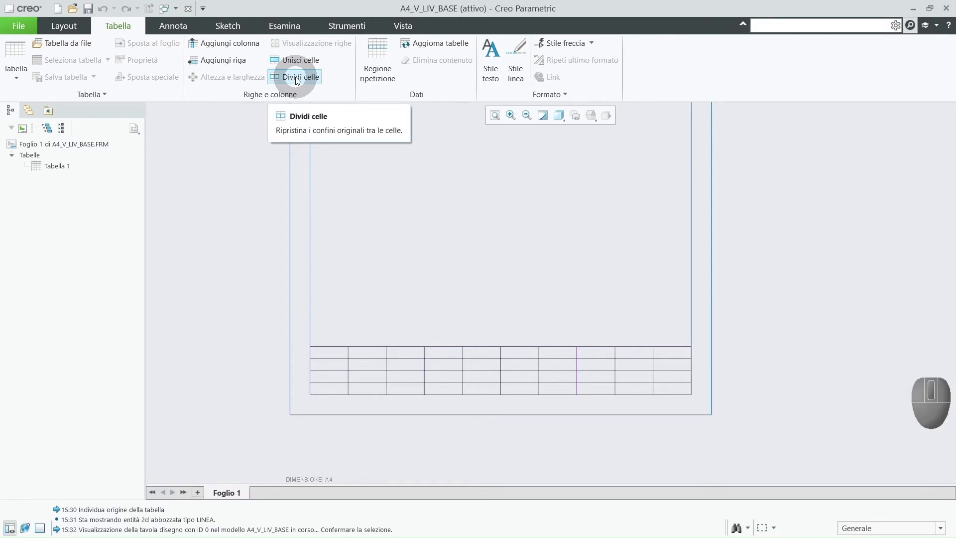
pyautogui.scroll(-5, 417, 386)
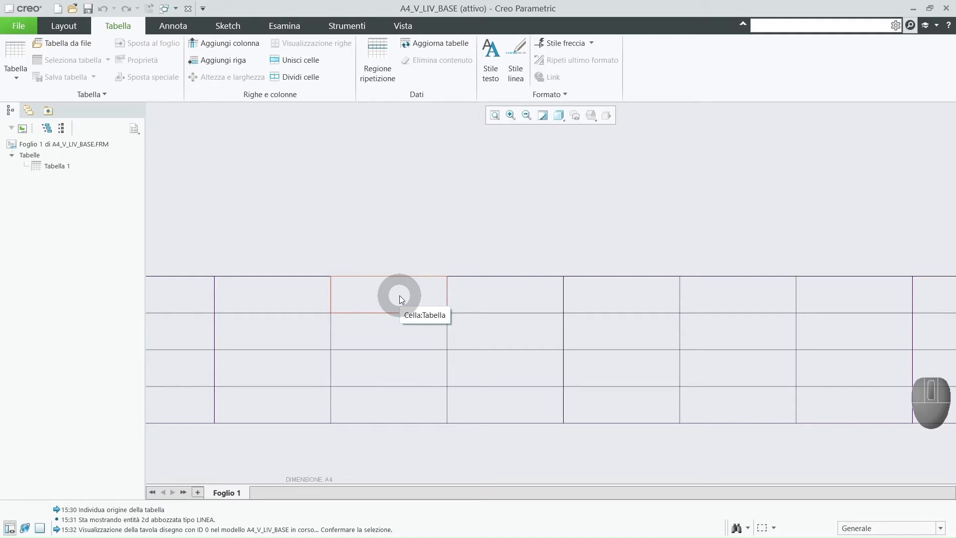
pyautogui.click(226, 62)
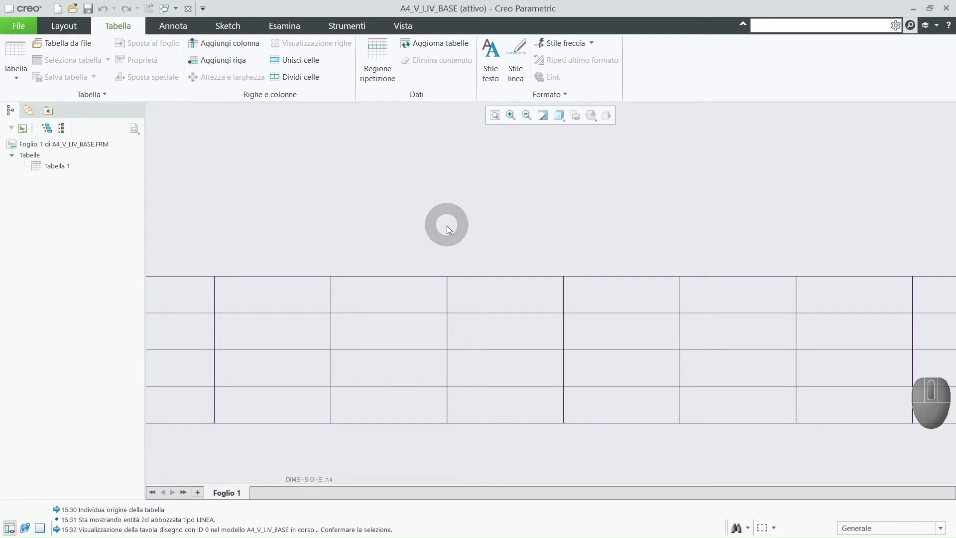
# Step: Merge the ninth and tenth column cells in each of the table's three lower rows, using the rows-and-columns merge option
pyautogui.scroll(3, 445, 241)
pyautogui.scroll(2, 282, 331)
pyautogui.scroll(1, 282, 331)
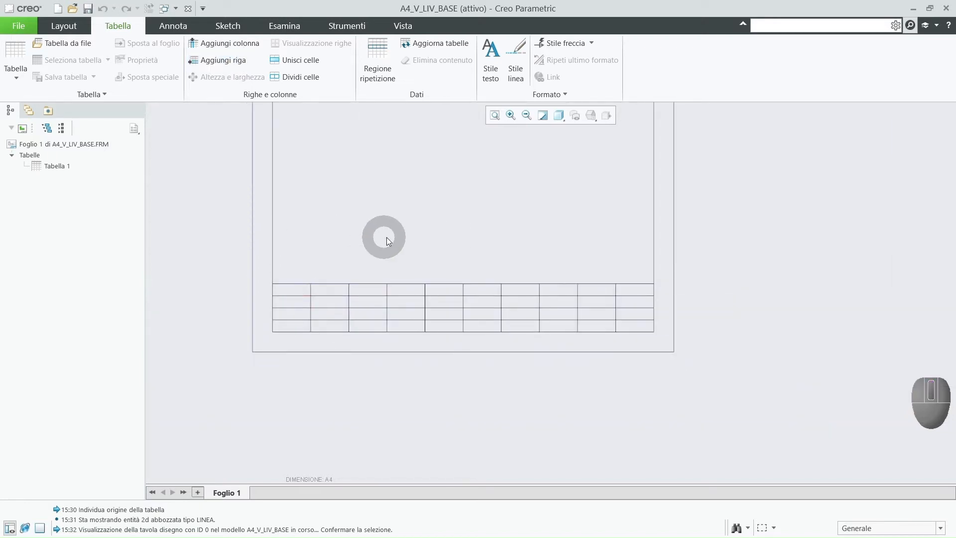
pyautogui.moveTo(387, 237); pyautogui.dragTo(388, 291, button='middle')
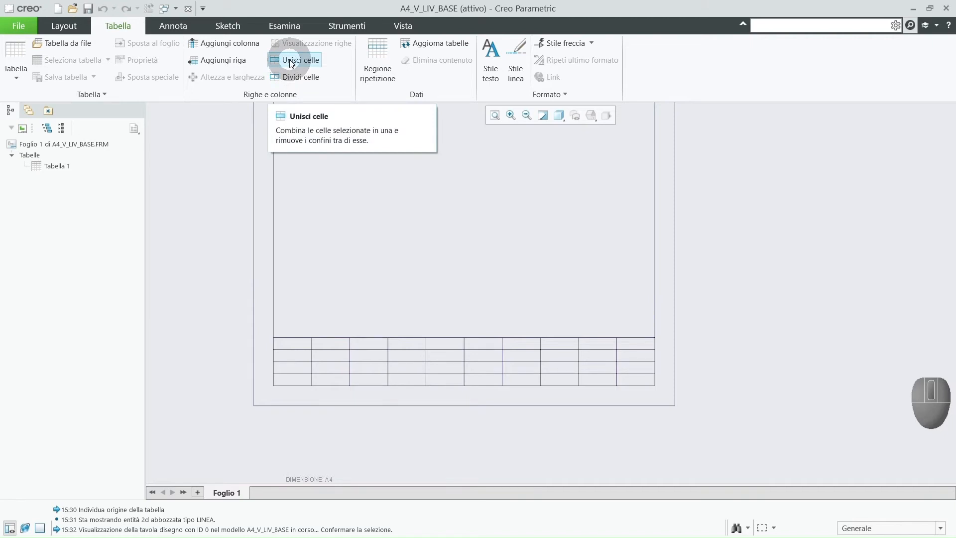
pyautogui.click(294, 60)
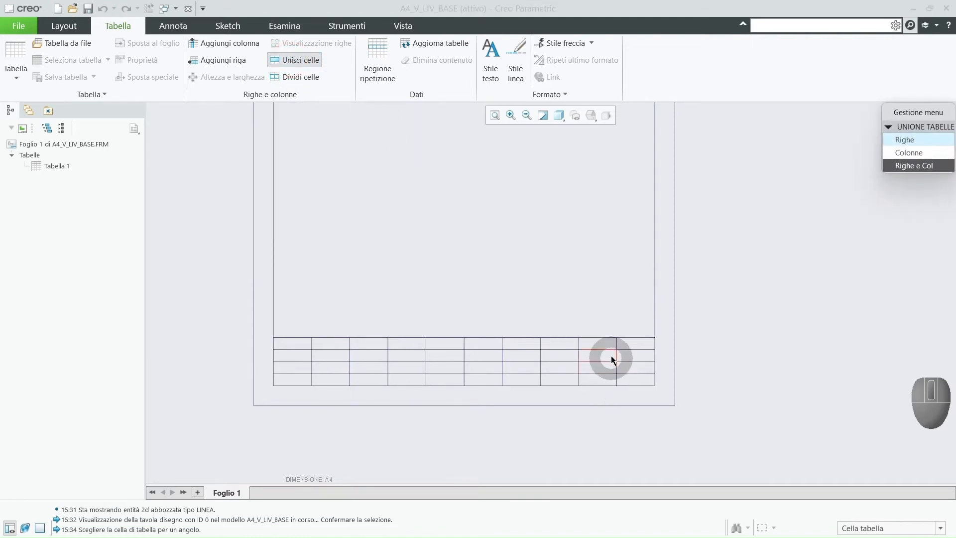
pyautogui.scroll(-6, 610, 356)
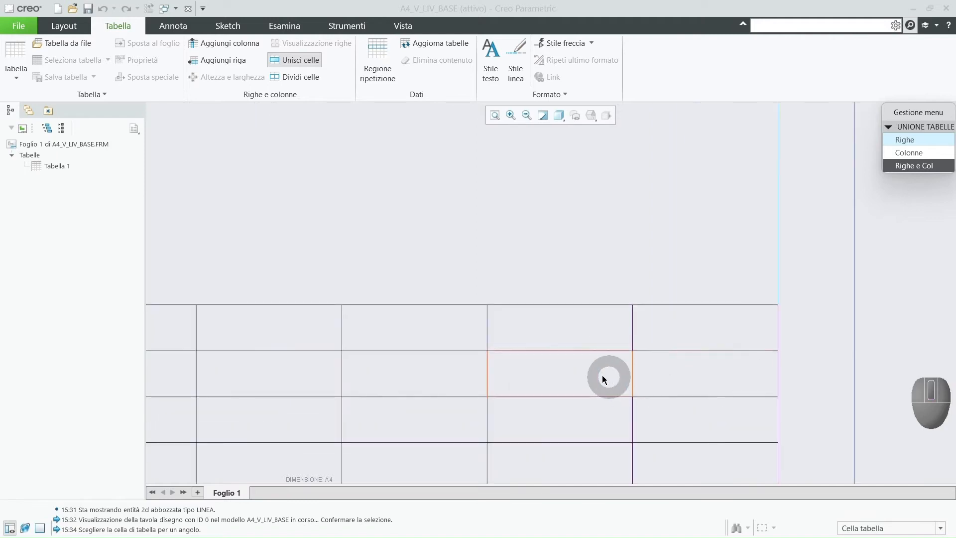
pyautogui.scroll(2, 492, 329)
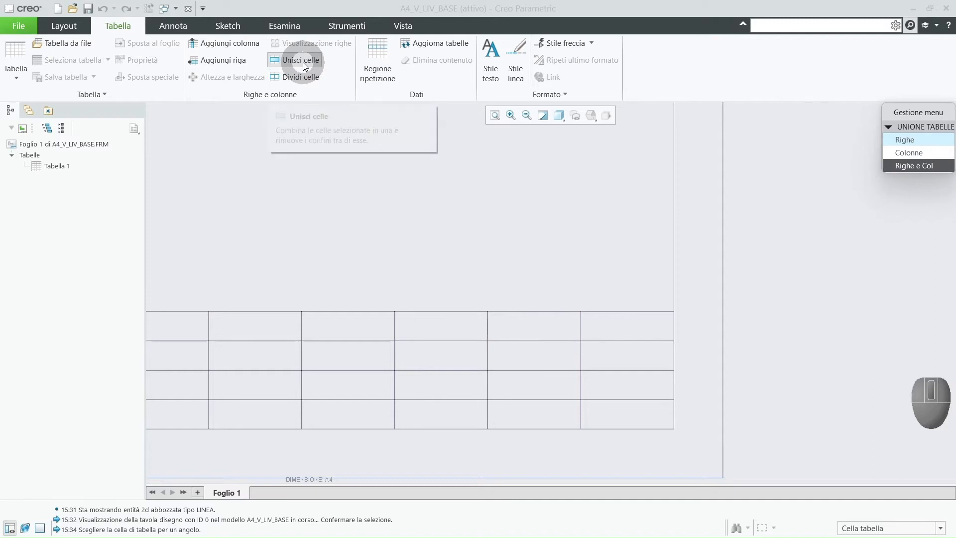
pyautogui.click(514, 355)
pyautogui.click(612, 359)
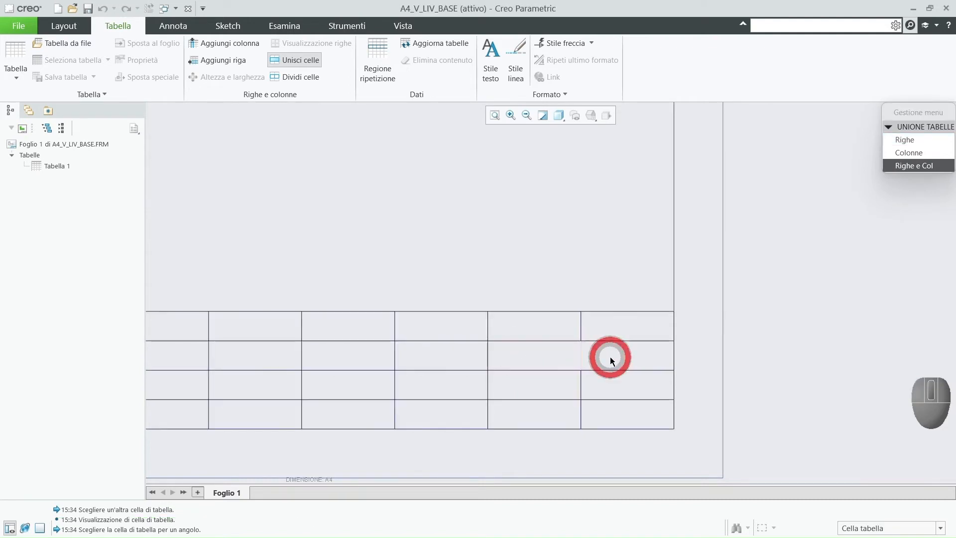
pyautogui.click(548, 386)
pyautogui.click(606, 390)
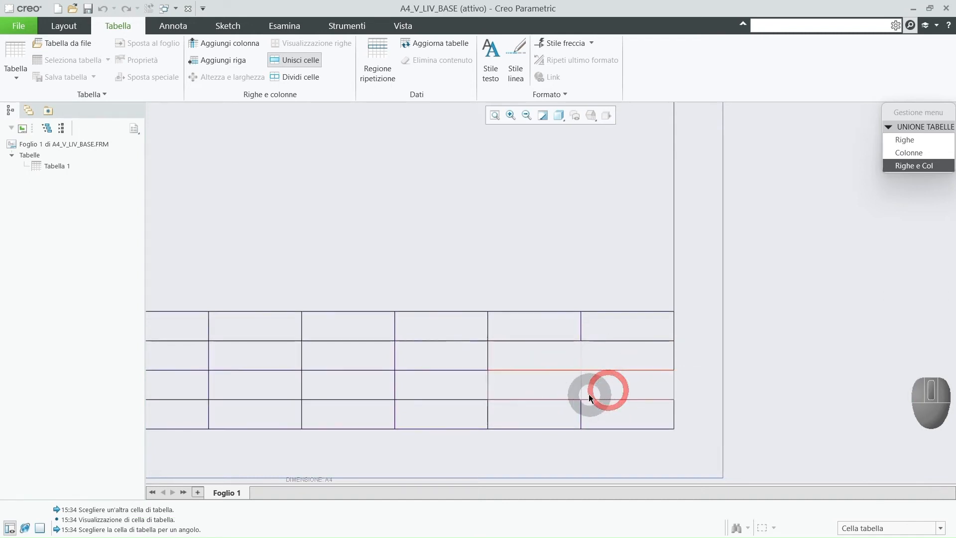
pyautogui.click(550, 410)
pyautogui.click(603, 409)
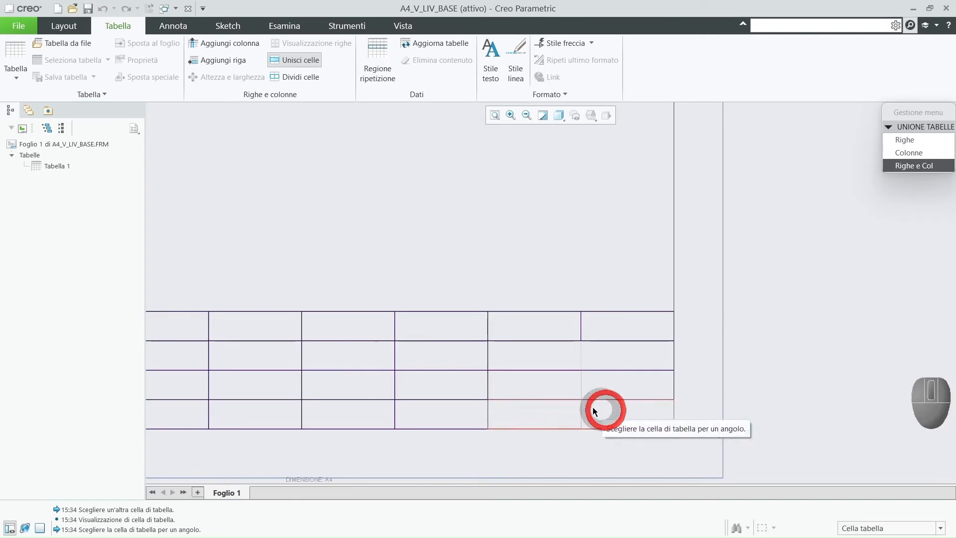
# Step: Merge the seventh and eighth column cells in each of the three lower rows, and the last four cells of the top row
pyautogui.click(351, 355)
pyautogui.click(420, 359)
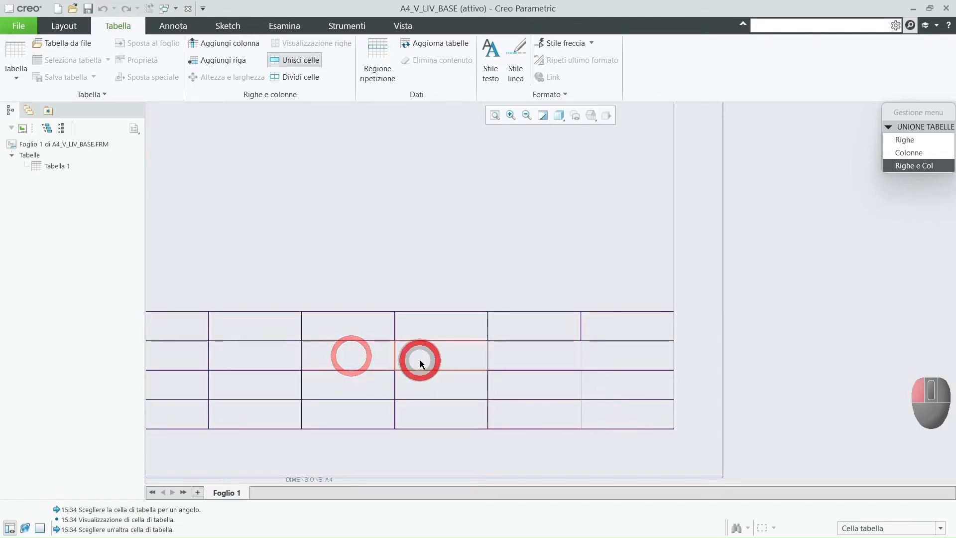
pyautogui.click(352, 389)
pyautogui.click(427, 383)
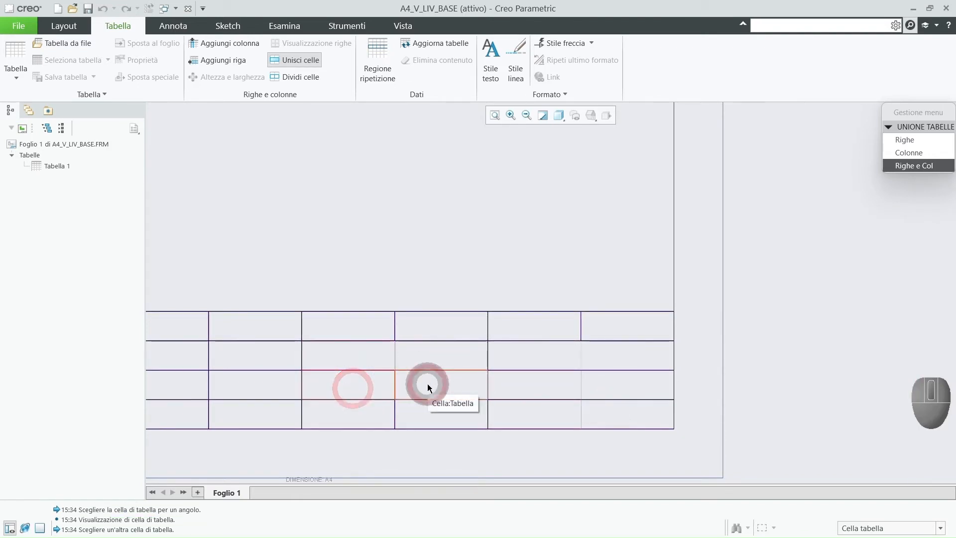
pyautogui.click(361, 419)
pyautogui.click(421, 415)
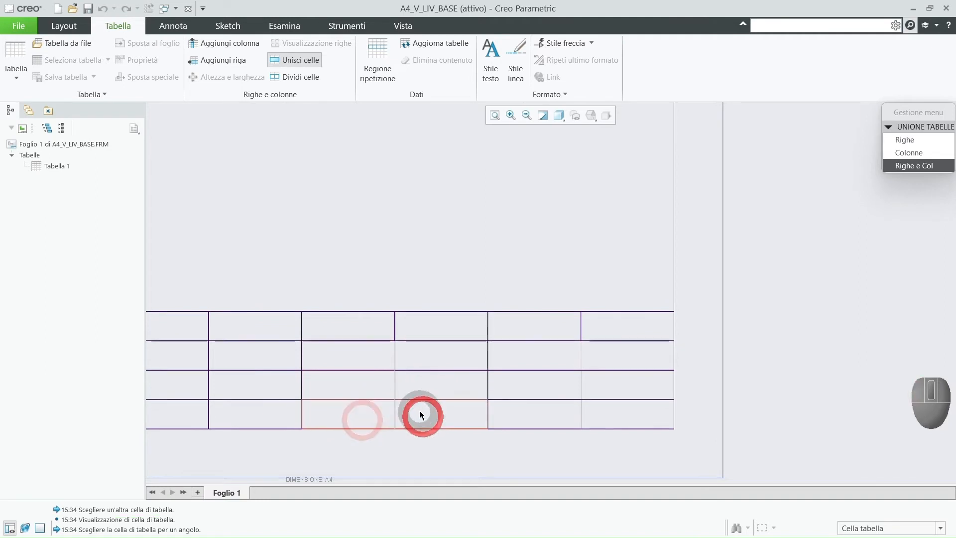
pyautogui.click(366, 329)
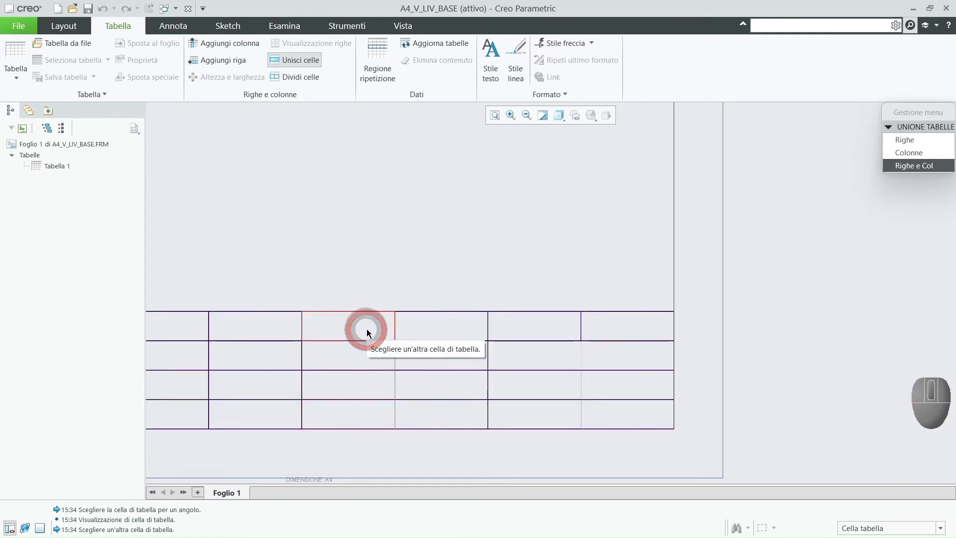
pyautogui.click(616, 322)
# Step: Merge the first four cells of the table in each of the three lower rows
pyautogui.scroll(2, 623, 314)
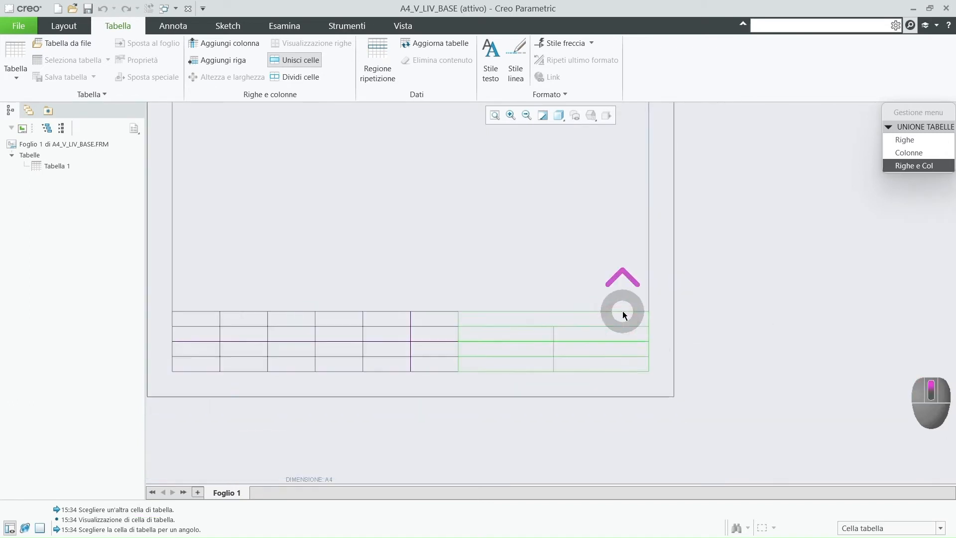
pyautogui.scroll(2, 692, 395)
pyautogui.scroll(-4, 373, 380)
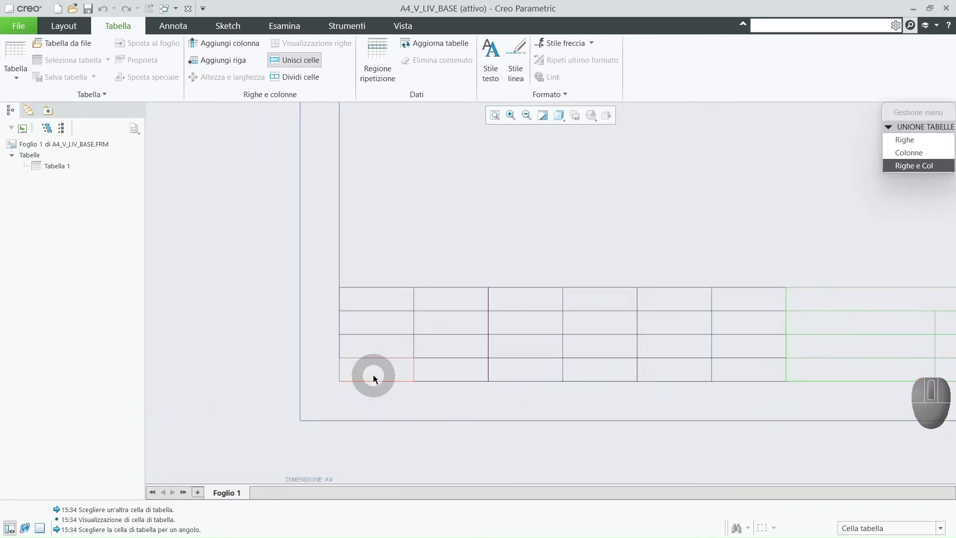
pyautogui.click(363, 327)
pyautogui.click(579, 324)
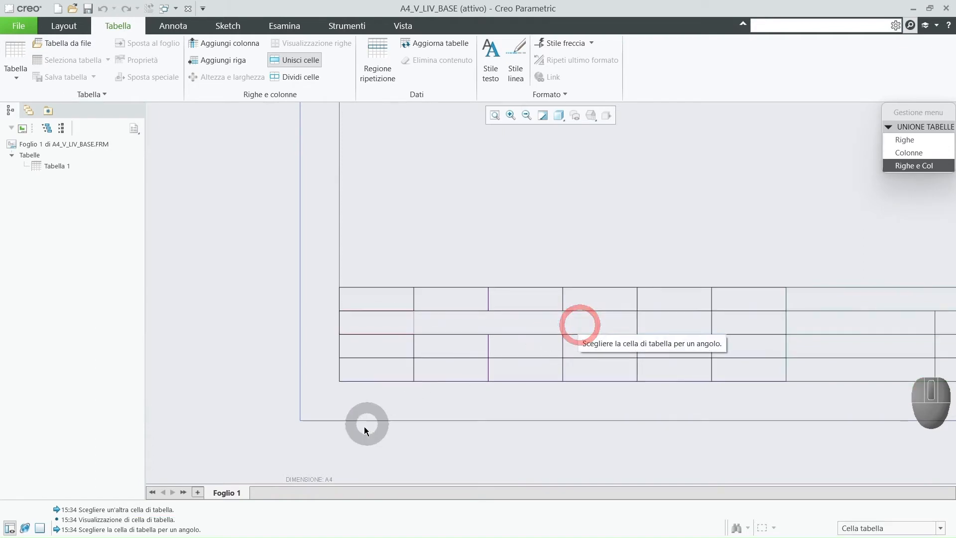
pyautogui.click(289, 60)
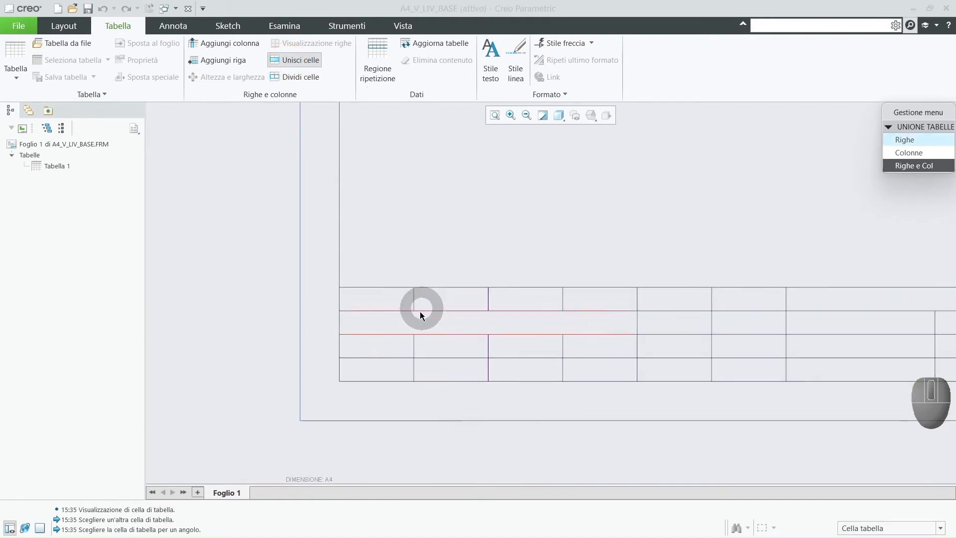
pyautogui.click(391, 346)
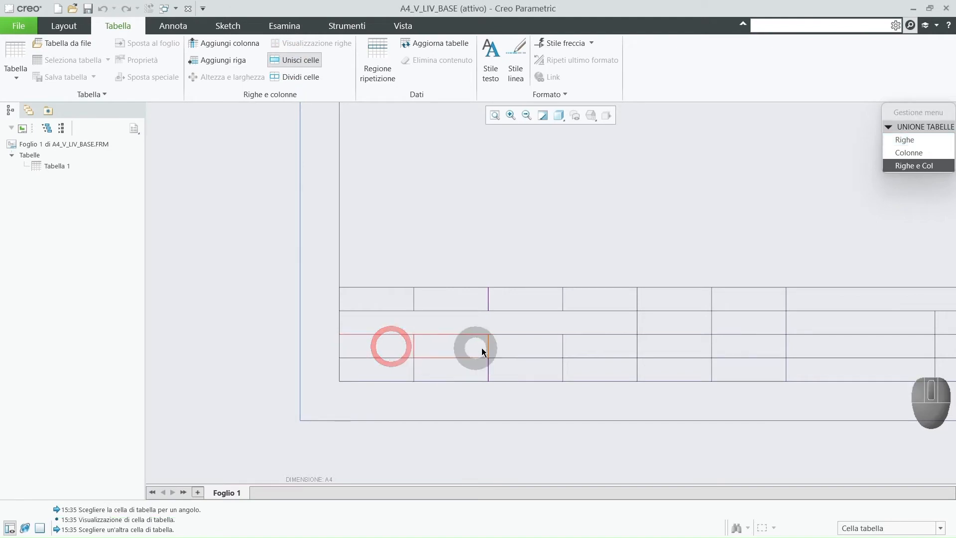
pyautogui.click(583, 347)
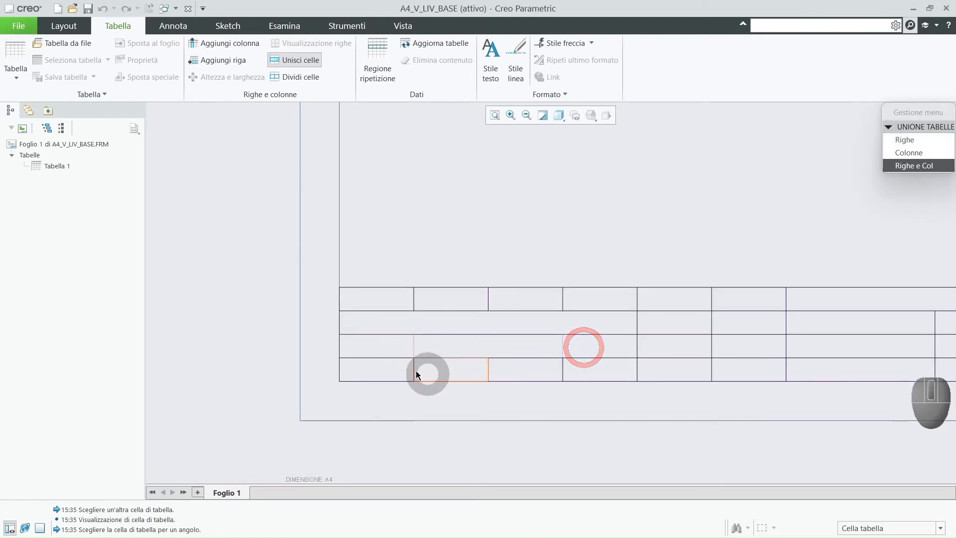
pyautogui.click(383, 372)
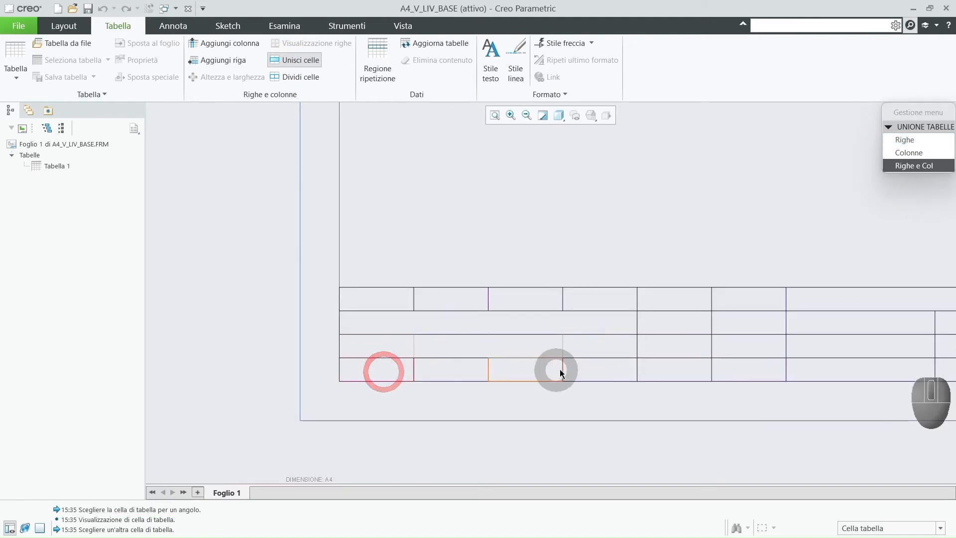
pyautogui.click(582, 369)
# Step: Merge the fifth and sixth column cells across the three lower rows into one block and finish merging
pyautogui.scroll(-2, 359, 367)
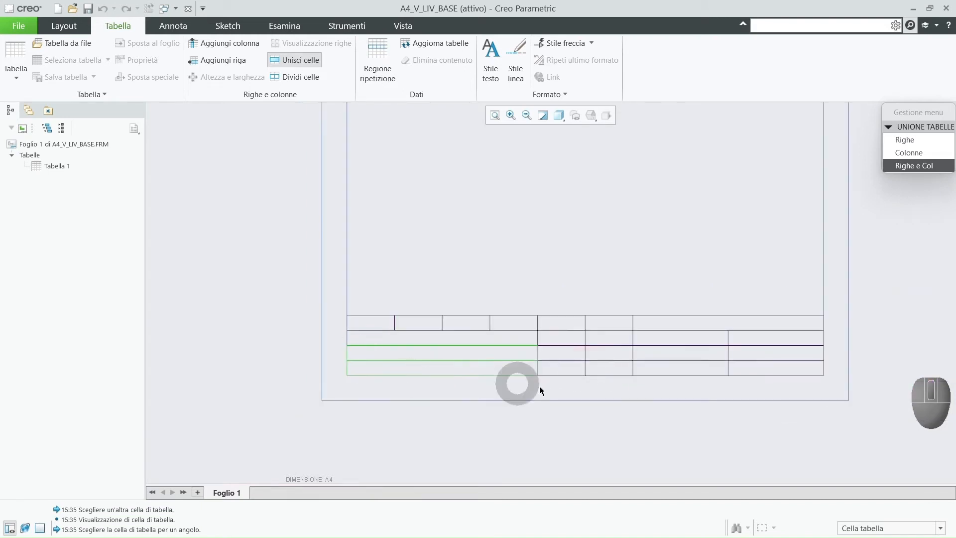
pyautogui.scroll(1, 644, 384)
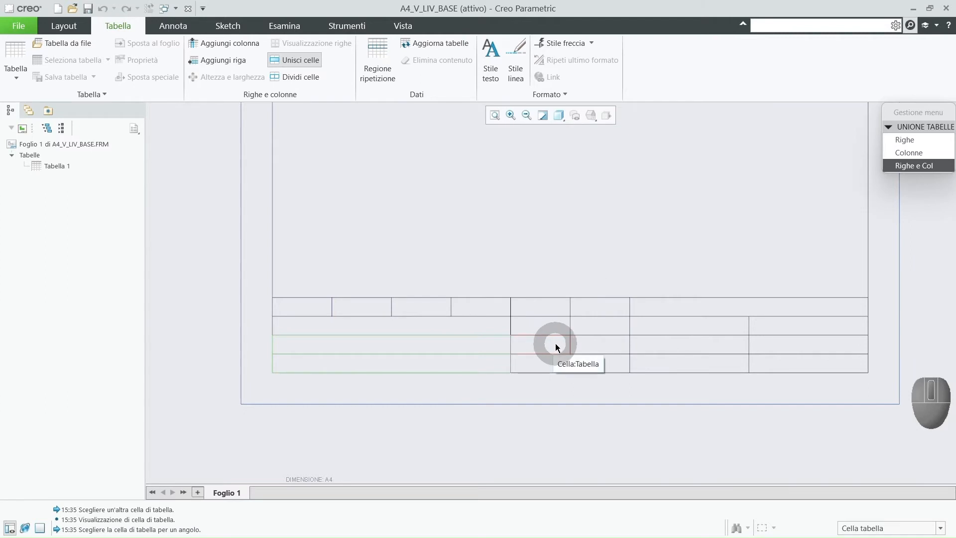
pyautogui.click(541, 329)
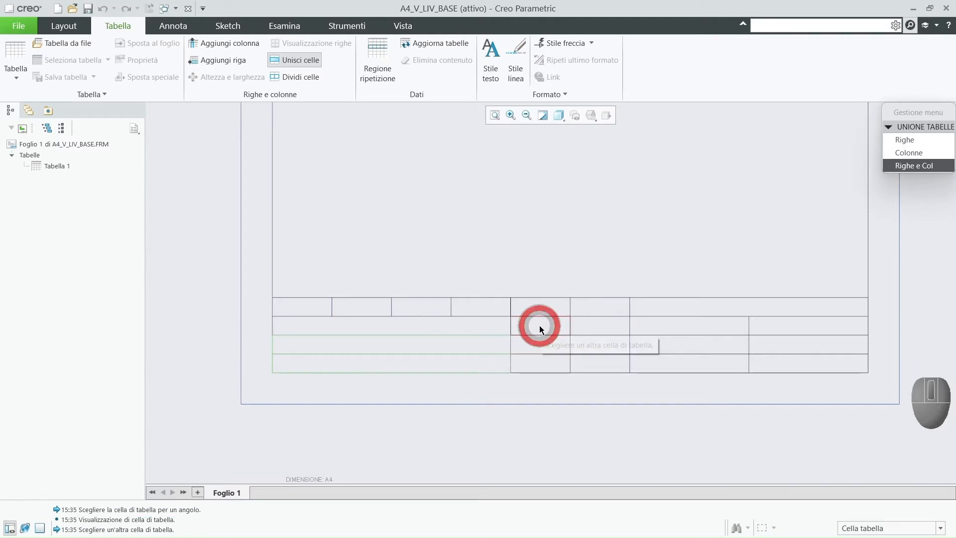
pyautogui.click(589, 363)
pyautogui.middleClick(581, 233)
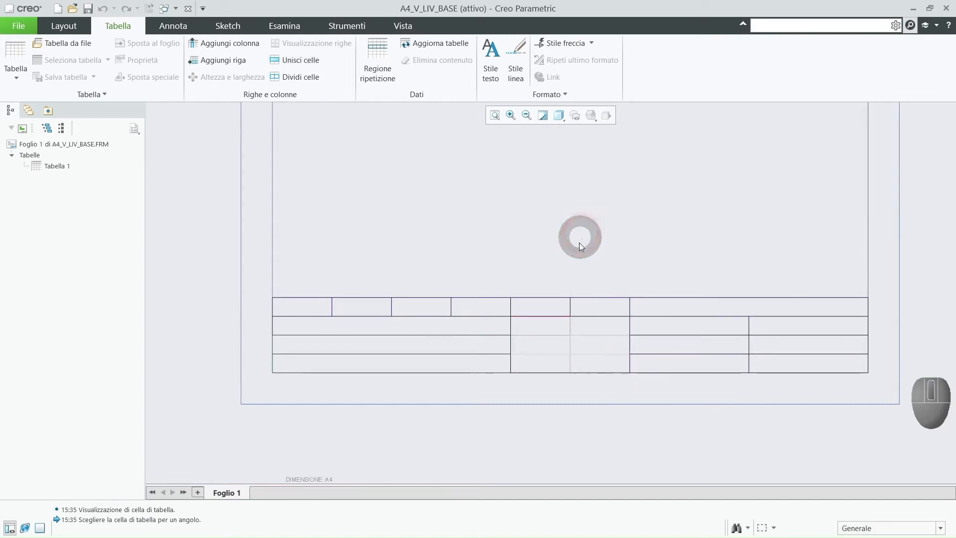
# Step: Turn off the display of the left, top and right line segments of the table's top-left cell
pyautogui.scroll(2, 576, 280)
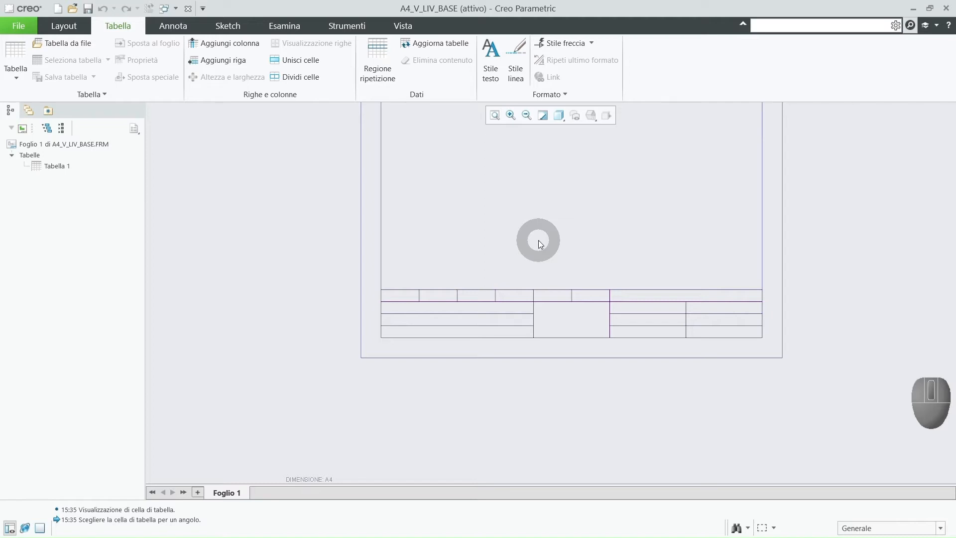
pyautogui.scroll(-3, 406, 292)
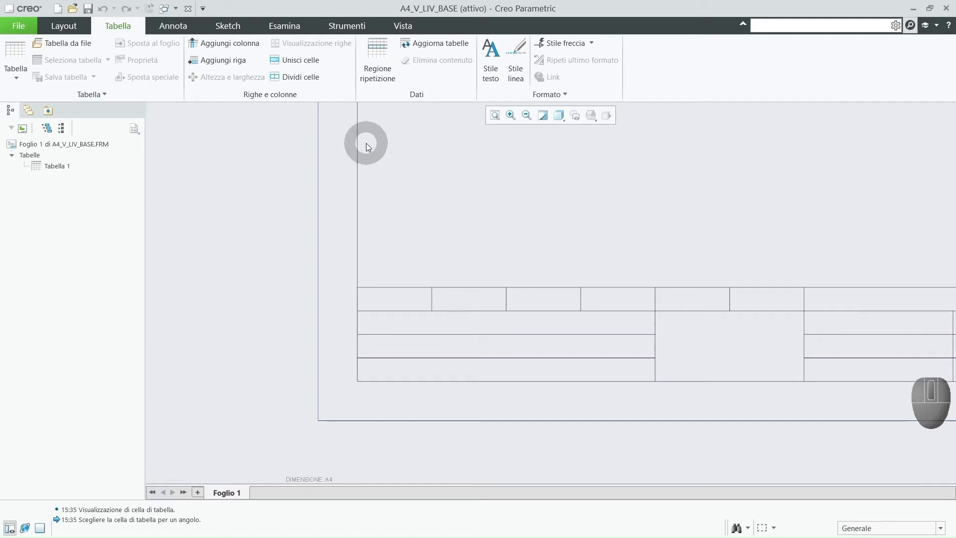
pyautogui.click(359, 289)
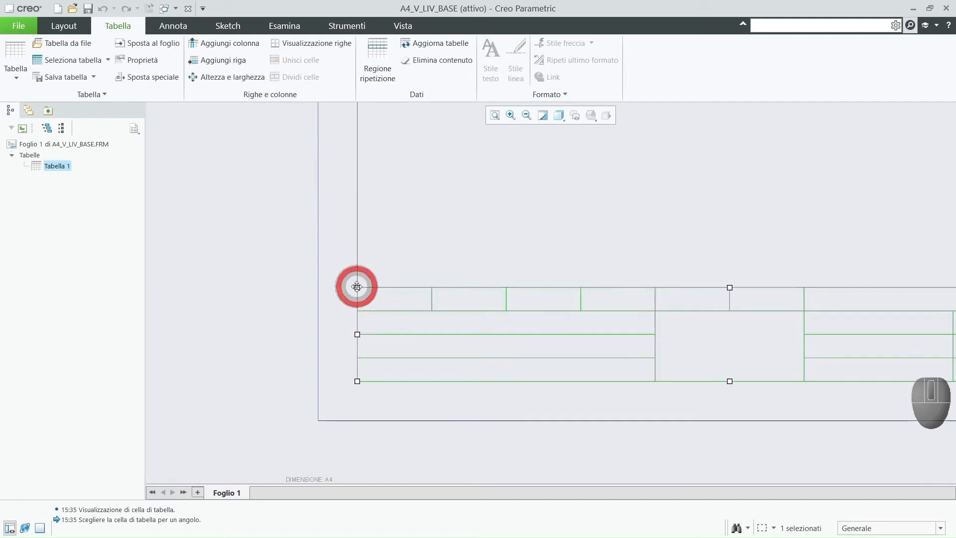
pyautogui.click(308, 46)
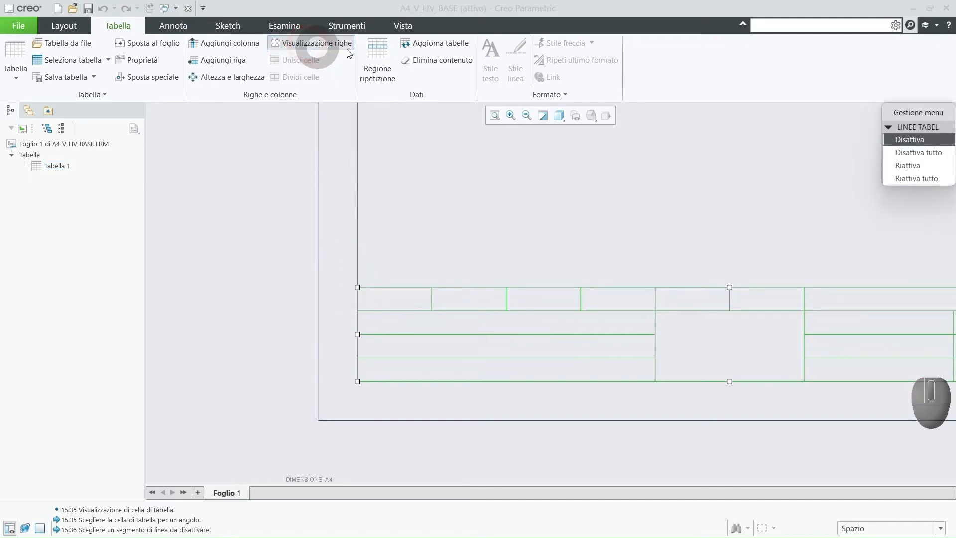
pyautogui.click(900, 144)
pyautogui.scroll(-3, 392, 264)
pyautogui.click(391, 263)
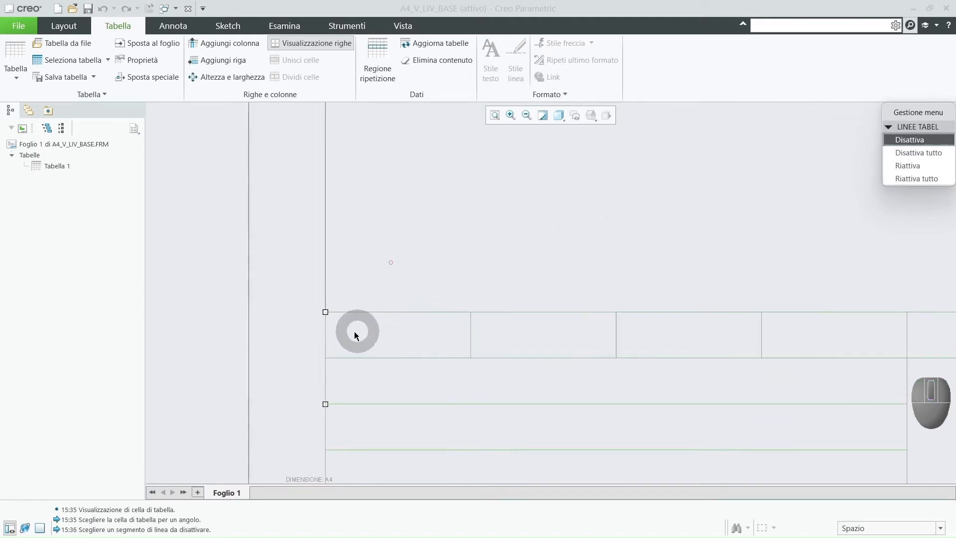
pyautogui.click(326, 337)
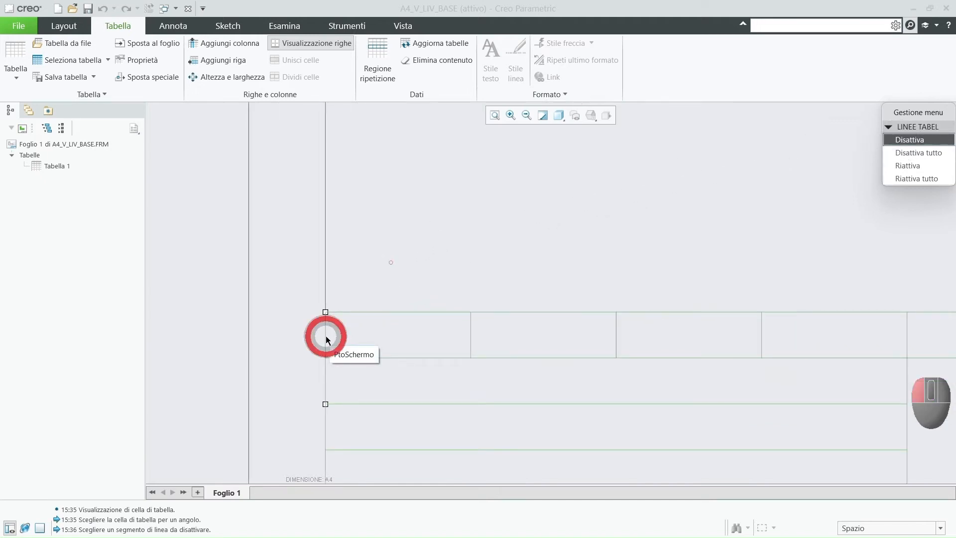
pyautogui.click(362, 314)
pyautogui.click(472, 329)
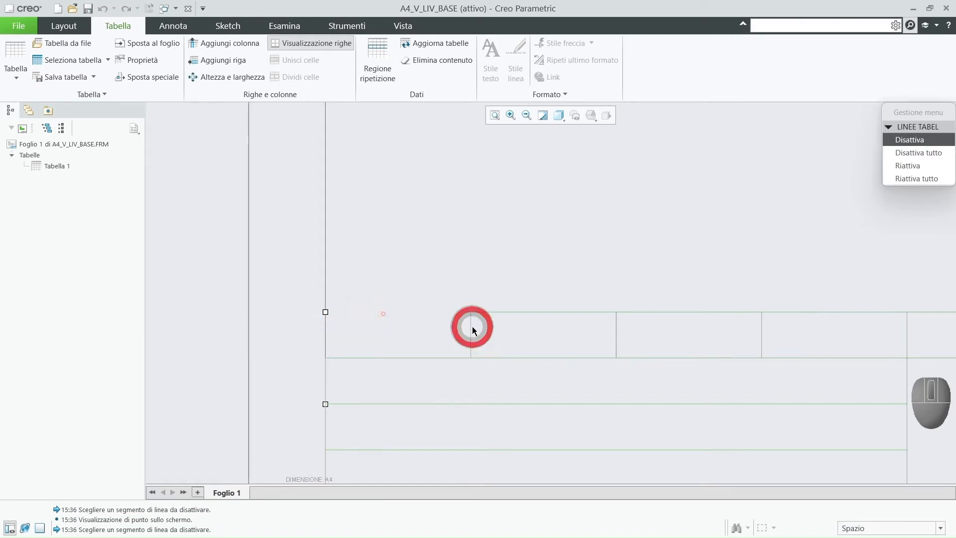
# Step: Turn off the top line segments of the top row's second to fourth cells and the dividers between those cells
pyautogui.click(503, 314)
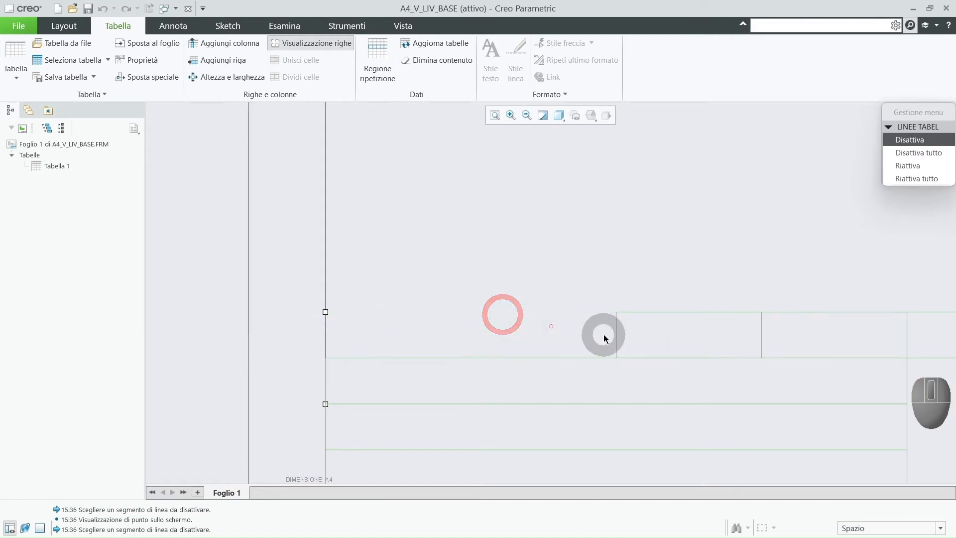
pyautogui.click(618, 334)
pyautogui.click(667, 312)
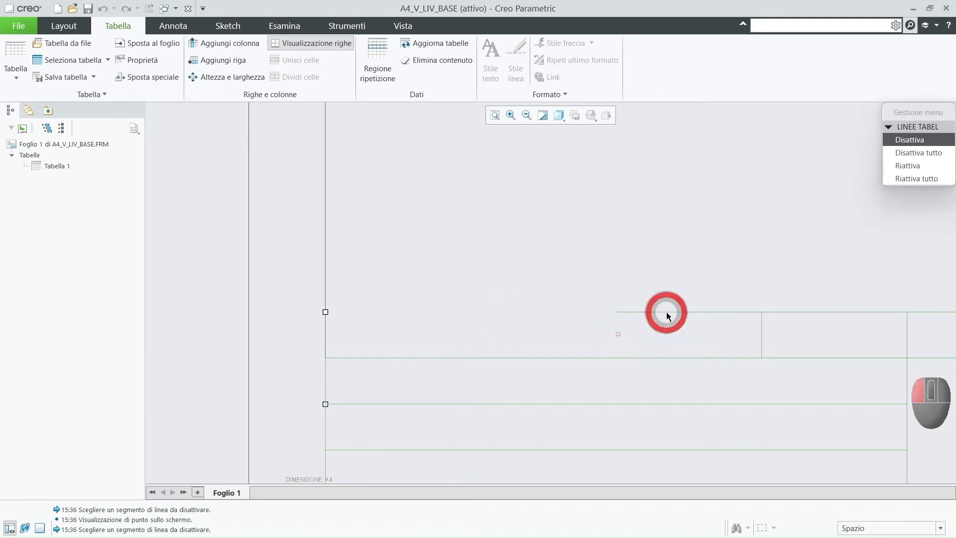
pyautogui.click(764, 331)
pyautogui.scroll(2, 630, 330)
pyautogui.scroll(-2, 764, 284)
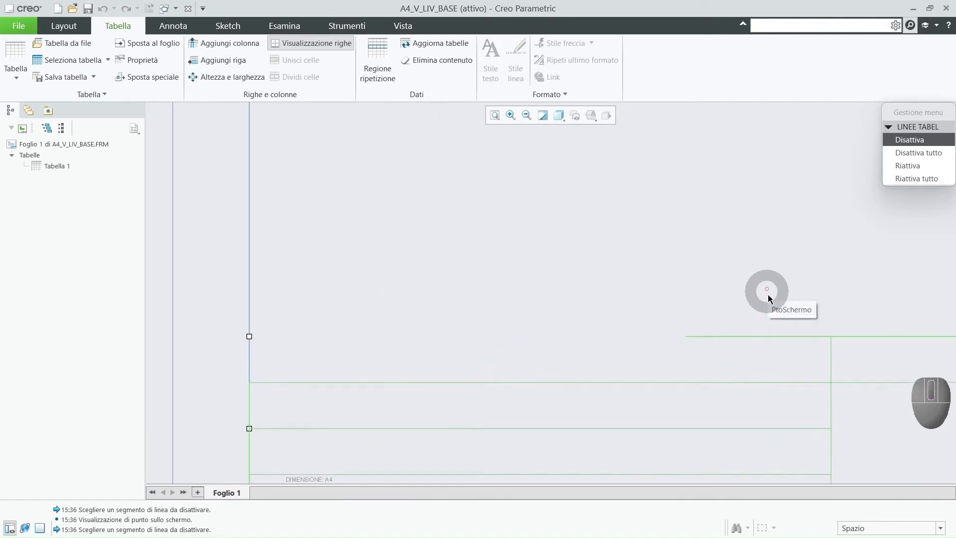
pyautogui.click(765, 339)
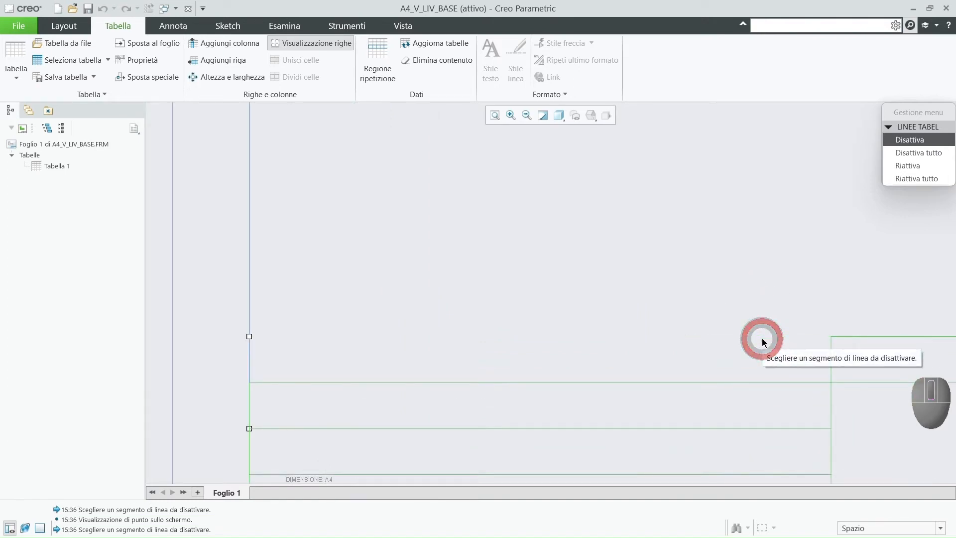
pyautogui.scroll(2, 635, 330)
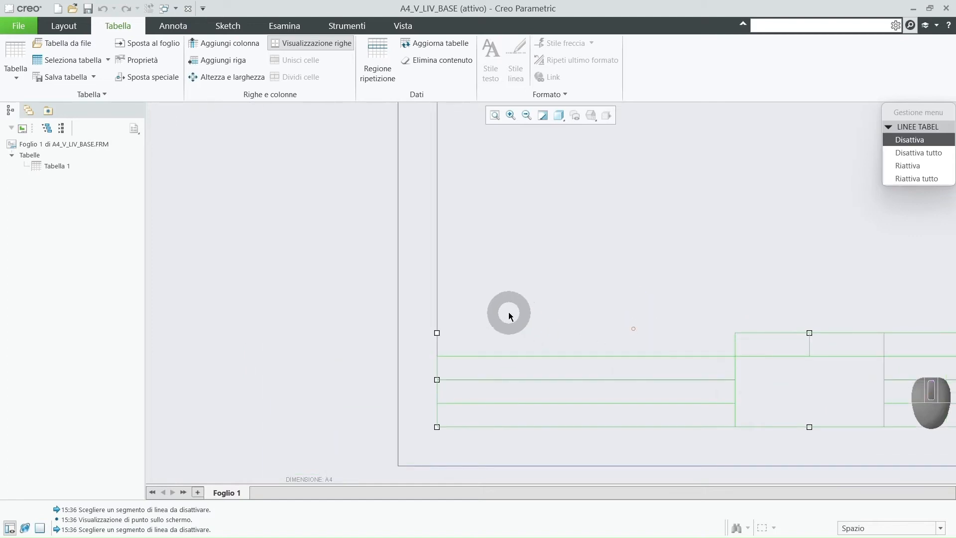
# Step: Turn off the top line segments of the top row's fifth and sixth cells and both cells' left dividers, and finish hiding lines
pyautogui.scroll(1, 507, 314)
pyautogui.scroll(-3, 680, 326)
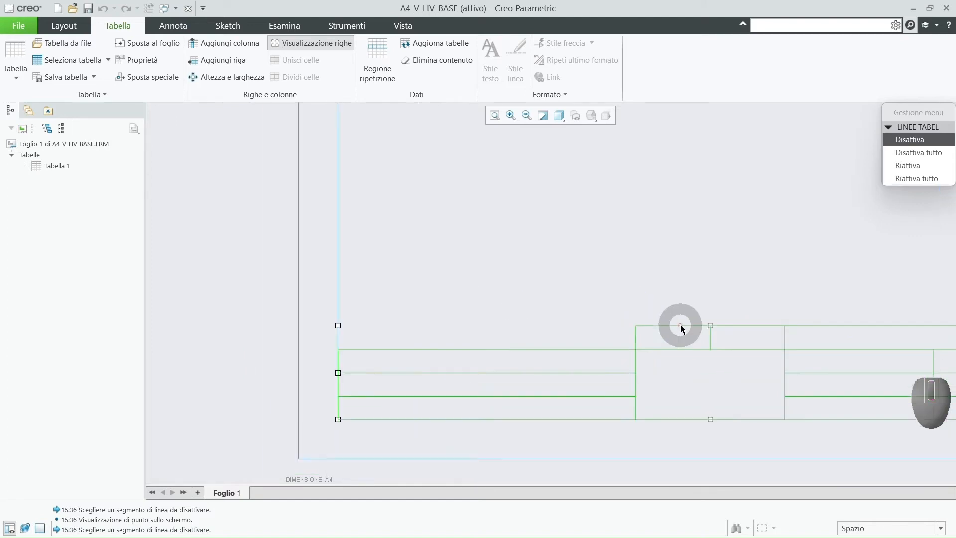
pyautogui.click(668, 327)
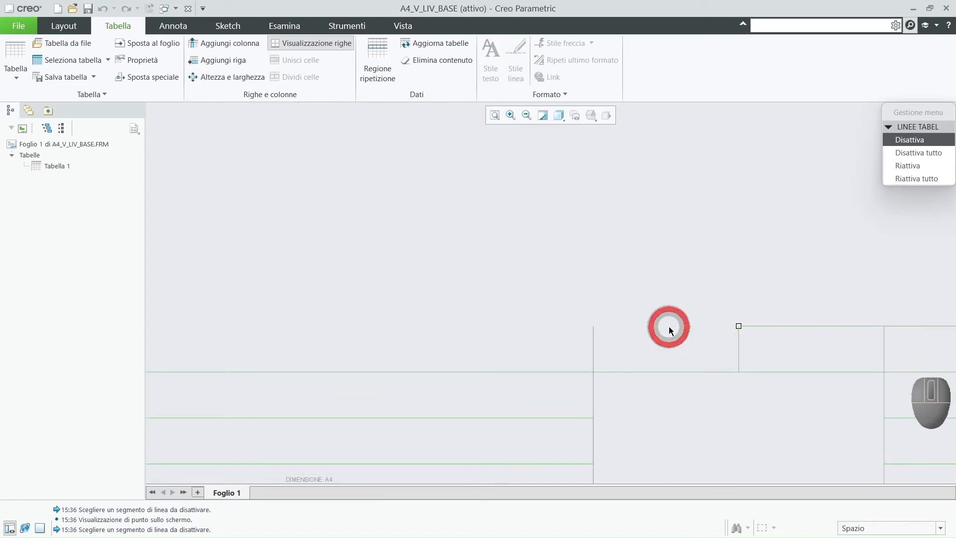
pyautogui.click(595, 352)
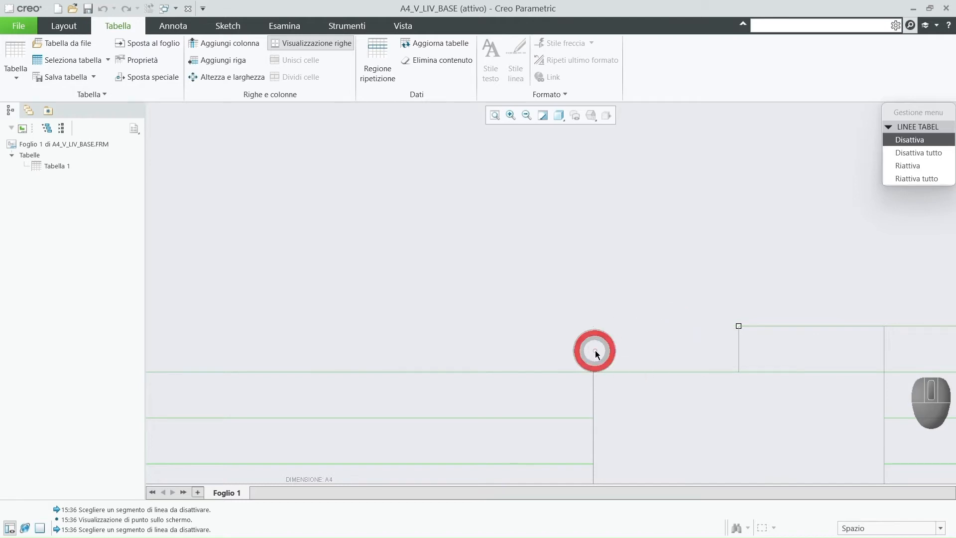
pyautogui.click(740, 343)
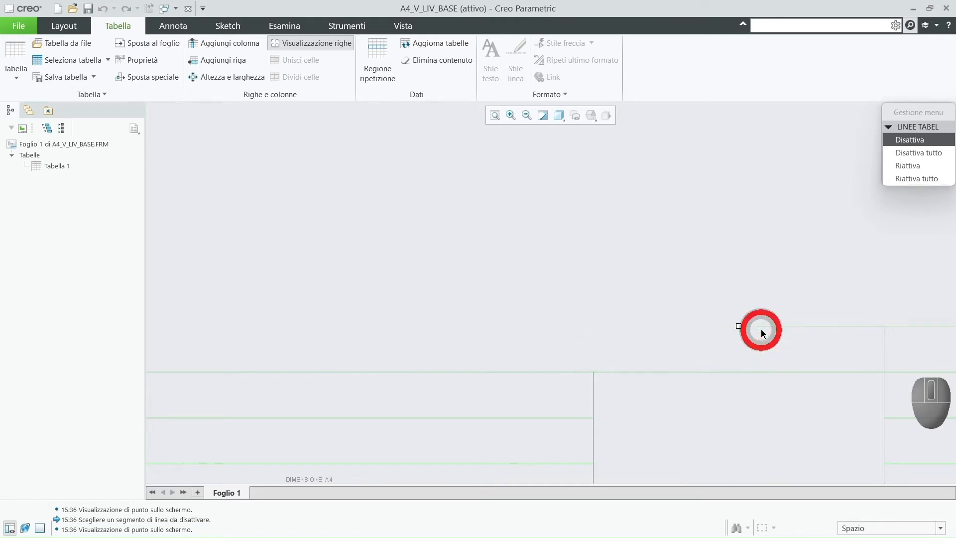
pyautogui.click(765, 327)
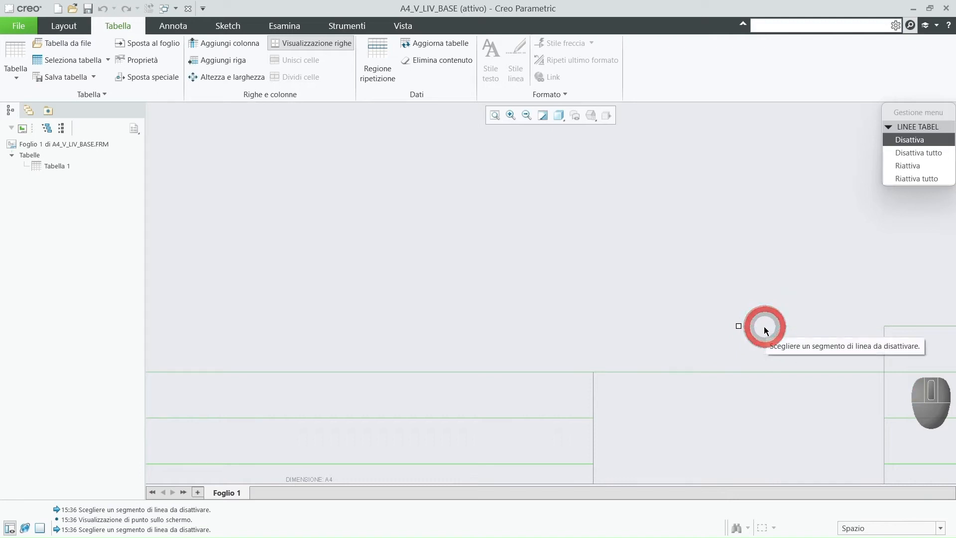
pyautogui.middleClick(710, 252)
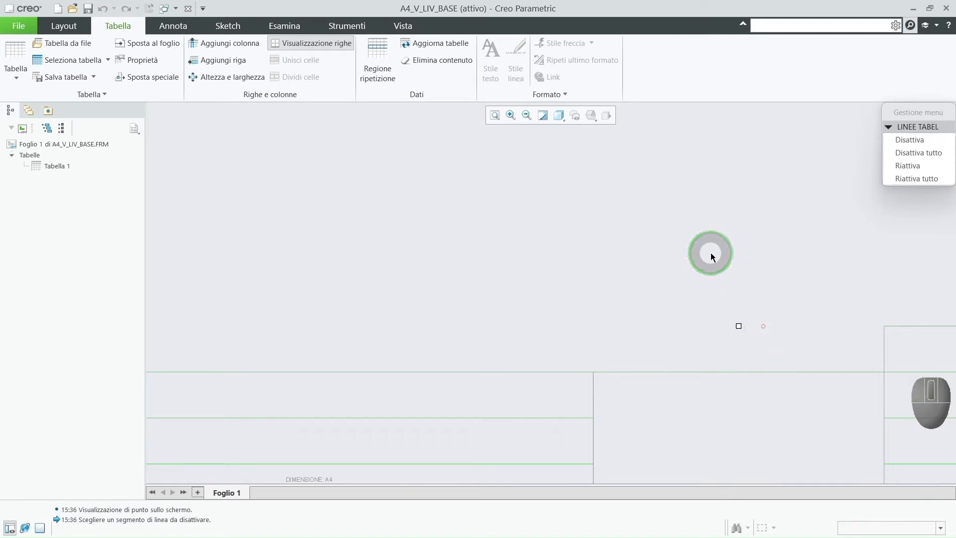
pyautogui.click(499, 322)
pyautogui.scroll(2, 499, 321)
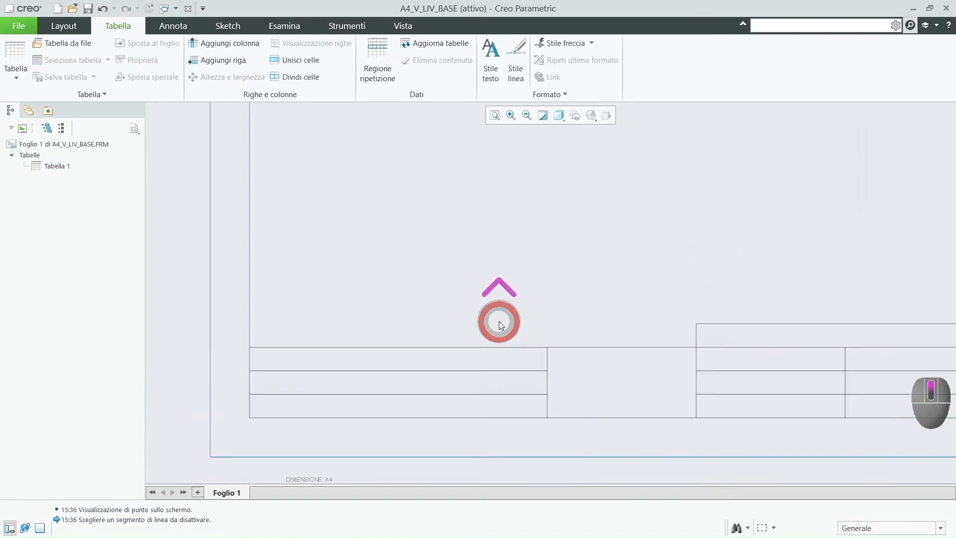
pyautogui.scroll(2, 499, 321)
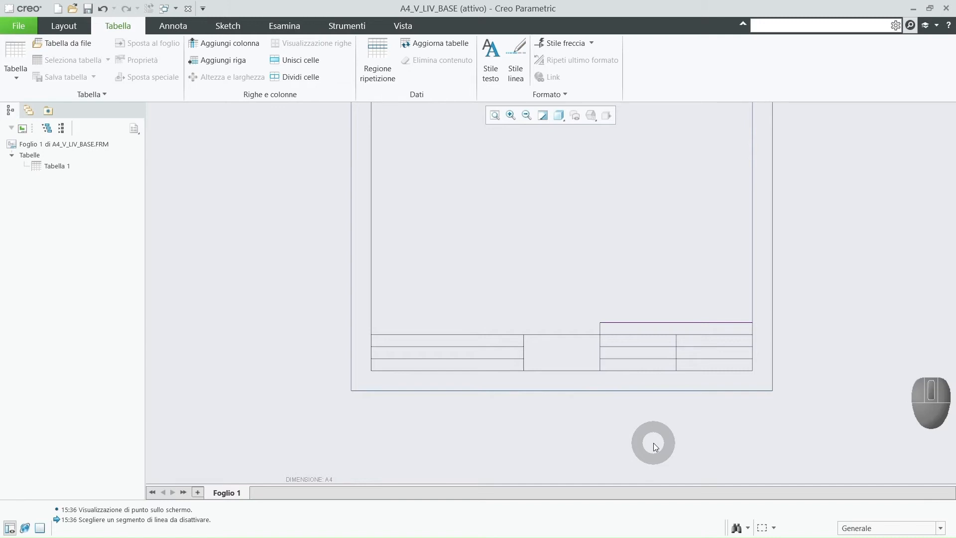
# Step: Fill the table's bottom-right cell with "Pag." and the sheet number field, followed by "di" and the total sheets field
pyautogui.scroll(-5, 682, 435)
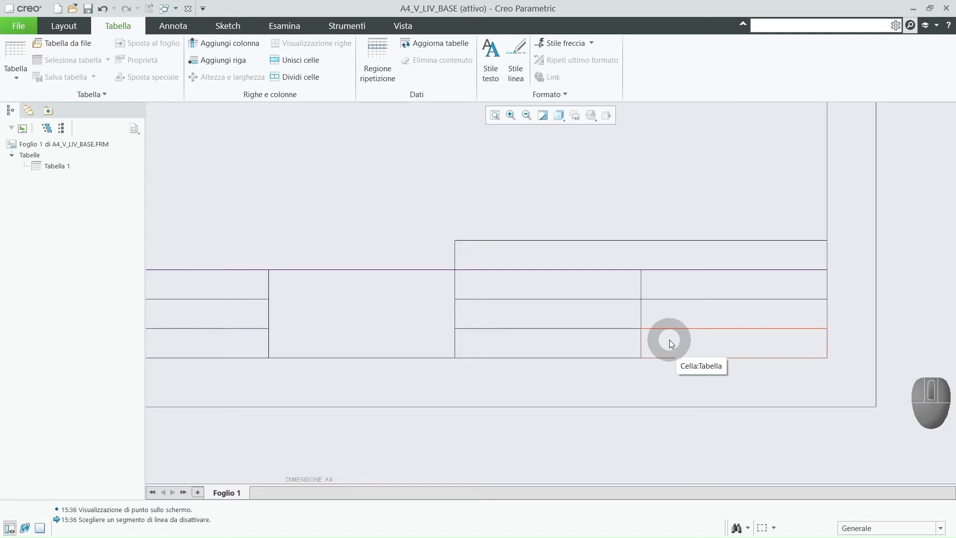
pyautogui.click(669, 340)
pyautogui.doubleClick(669, 340)
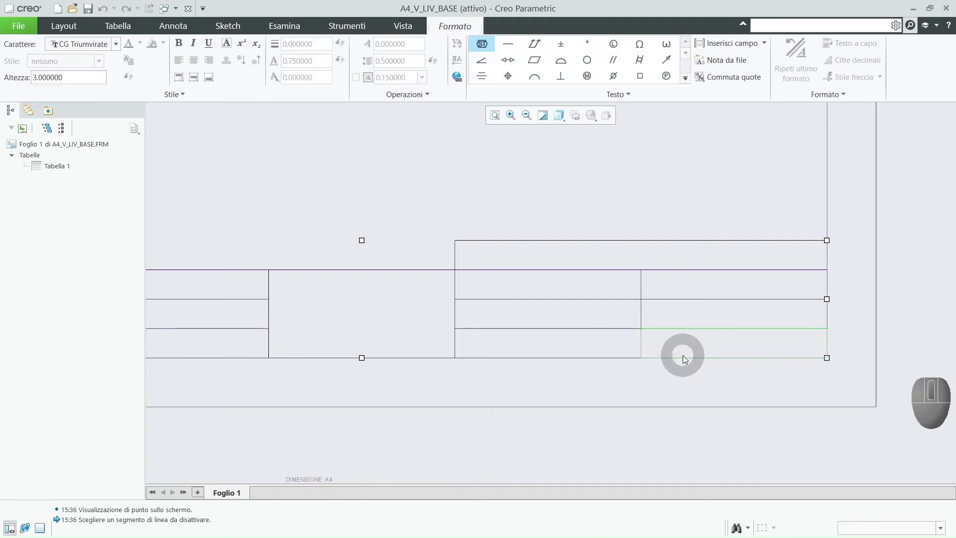
pyautogui.write('Pag.')
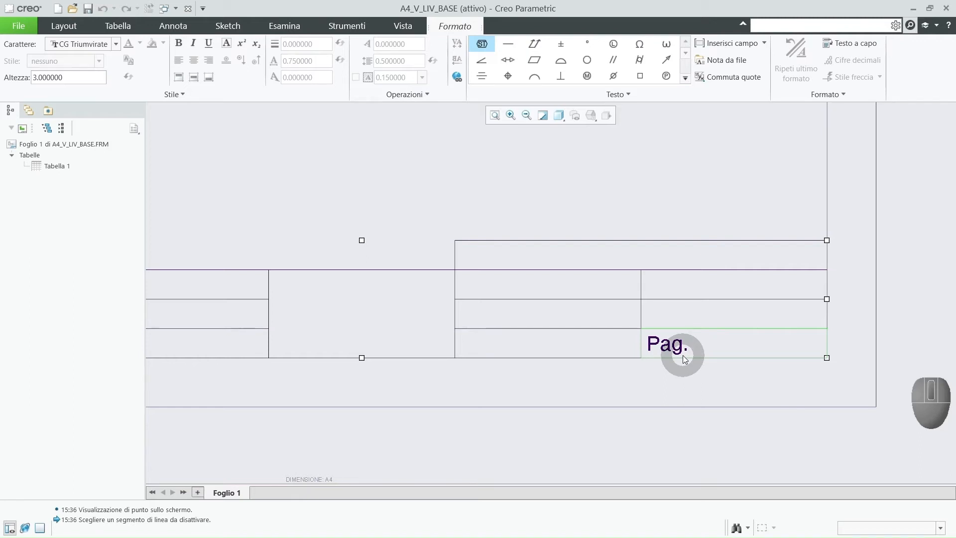
pyautogui.click(731, 45)
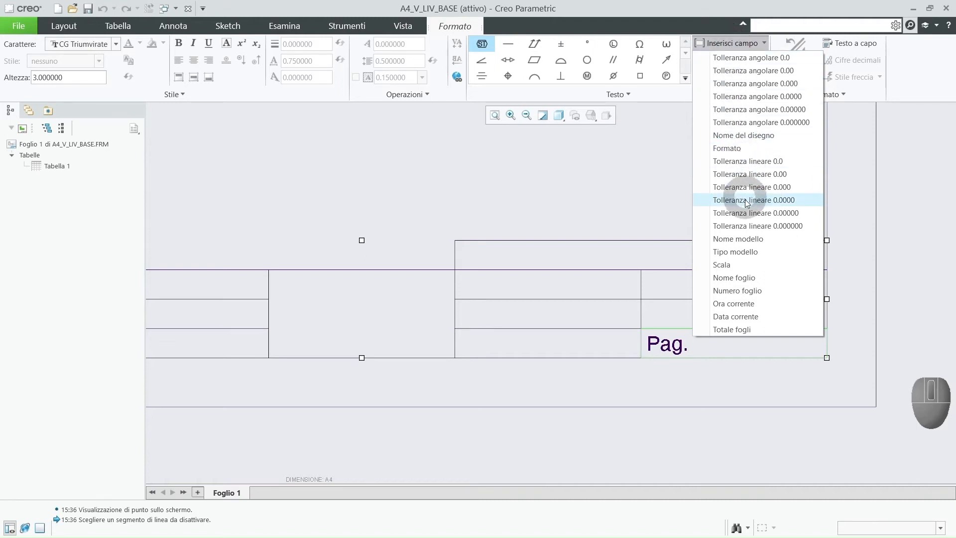
pyautogui.click(753, 290)
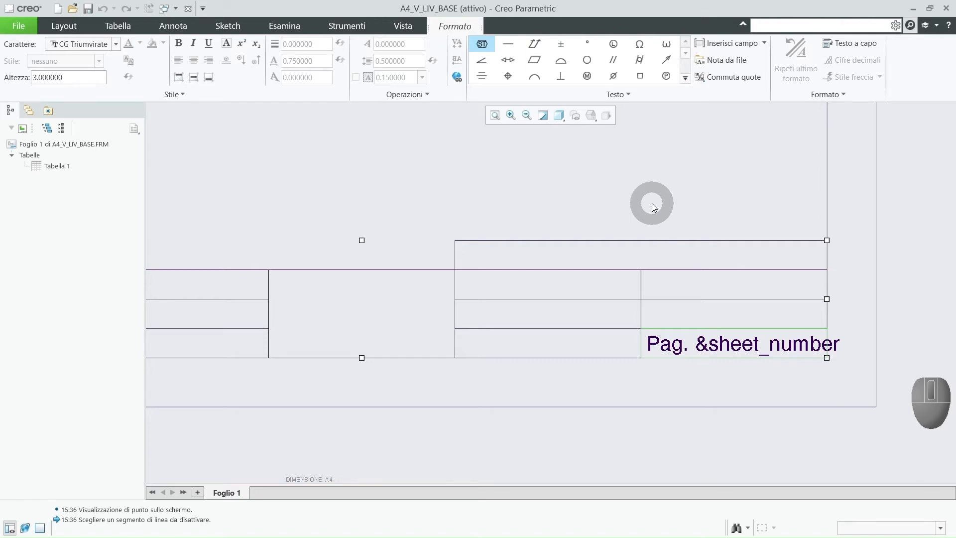
pyautogui.write('di')
pyautogui.click(711, 43)
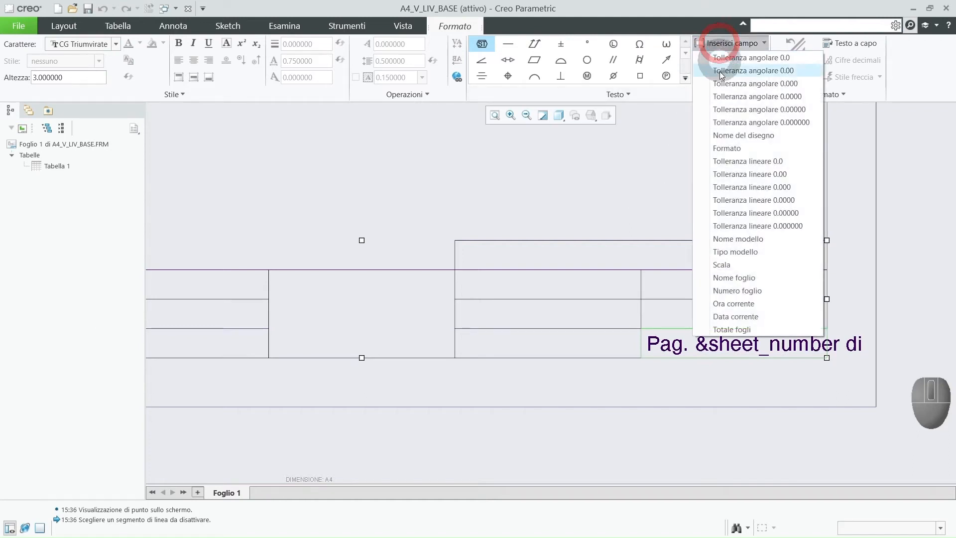
pyautogui.click(752, 329)
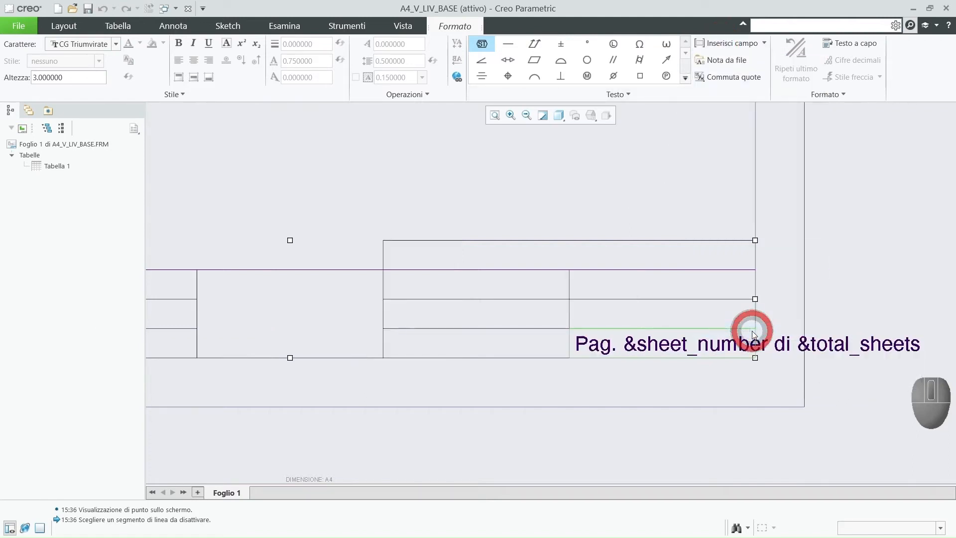
pyautogui.click(643, 191)
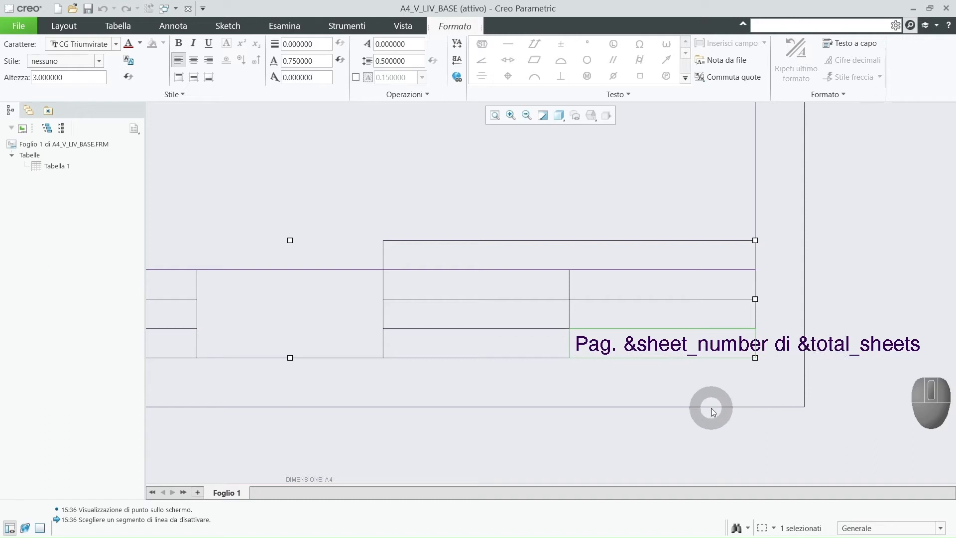
# Step: Fill the cell above the page number with the label "Data:" followed by the current date field
pyautogui.scroll(3, 706, 405)
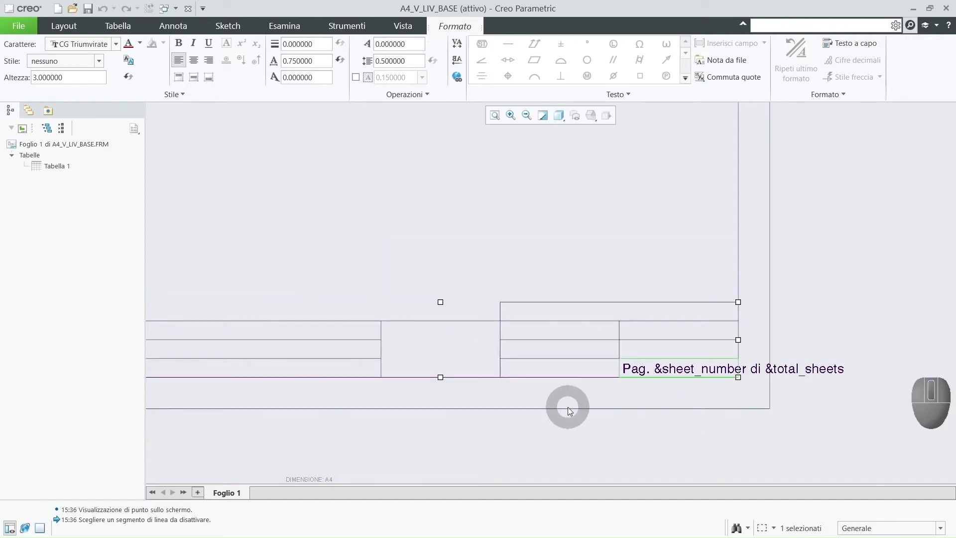
pyautogui.scroll(-4, 592, 378)
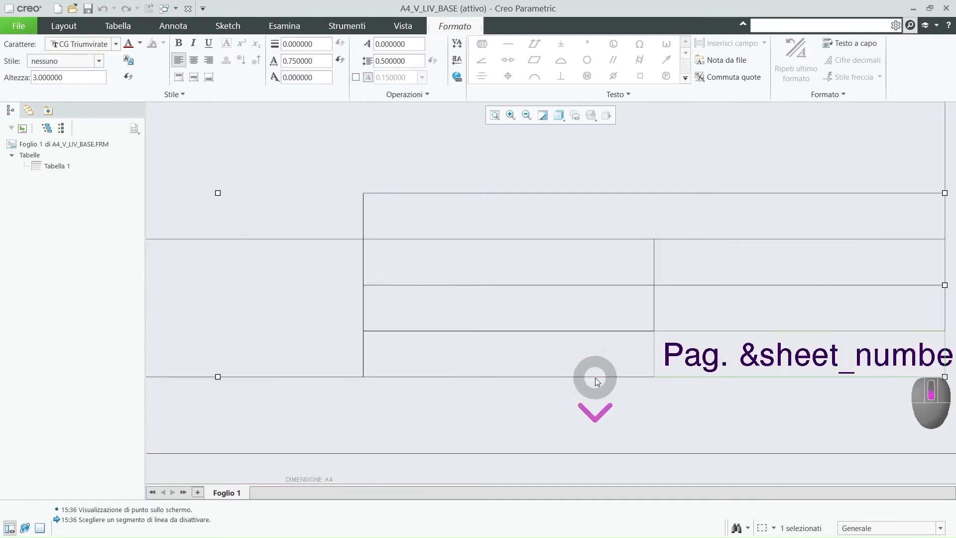
pyautogui.doubleClick(677, 311)
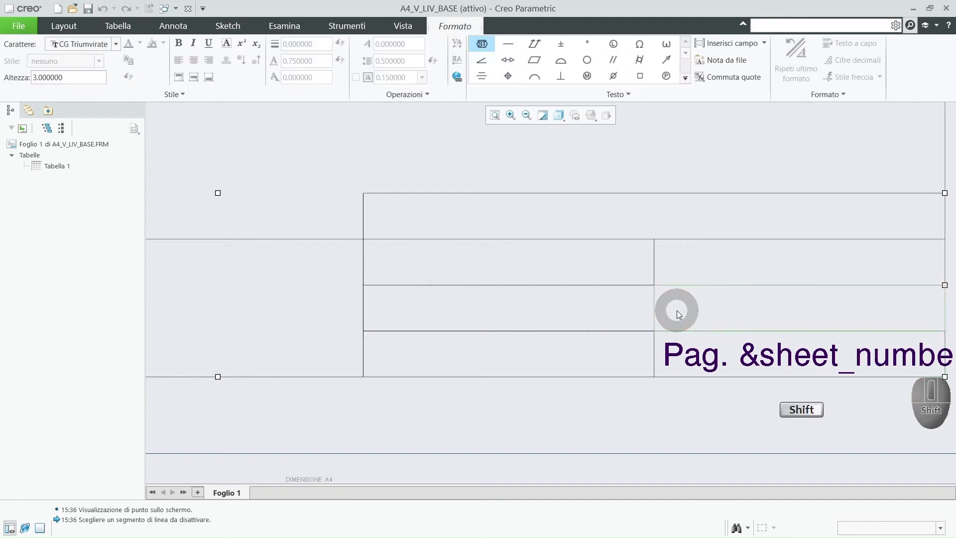
pyautogui.write('Data:')
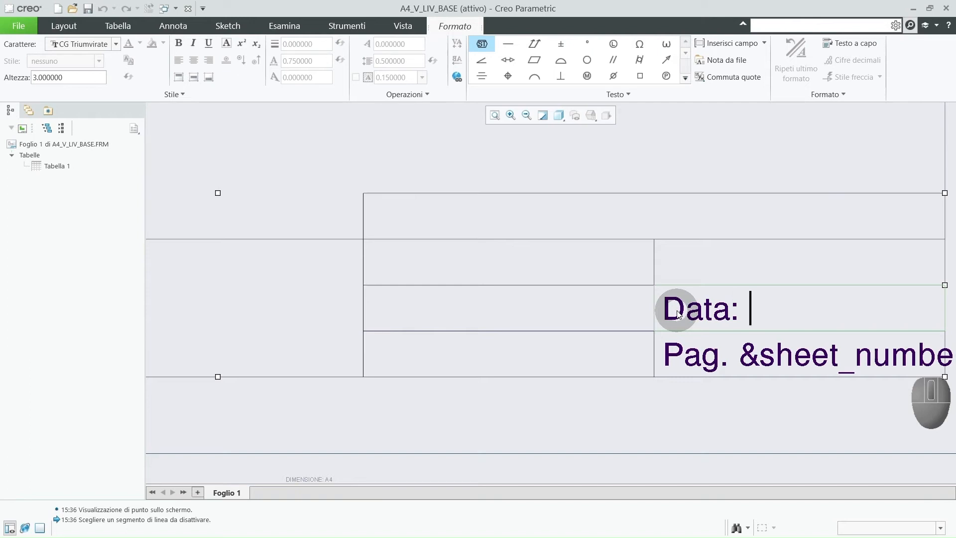
pyautogui.click(734, 43)
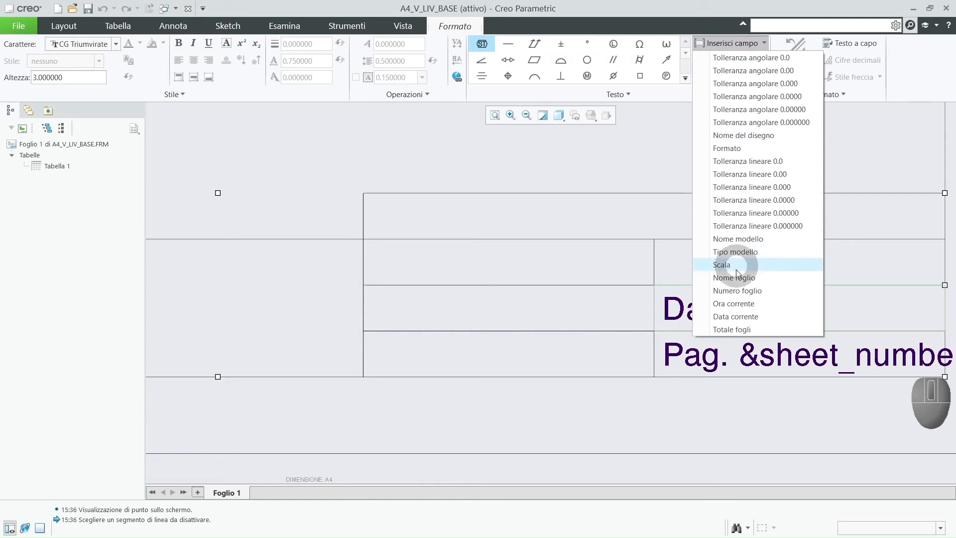
pyautogui.click(740, 318)
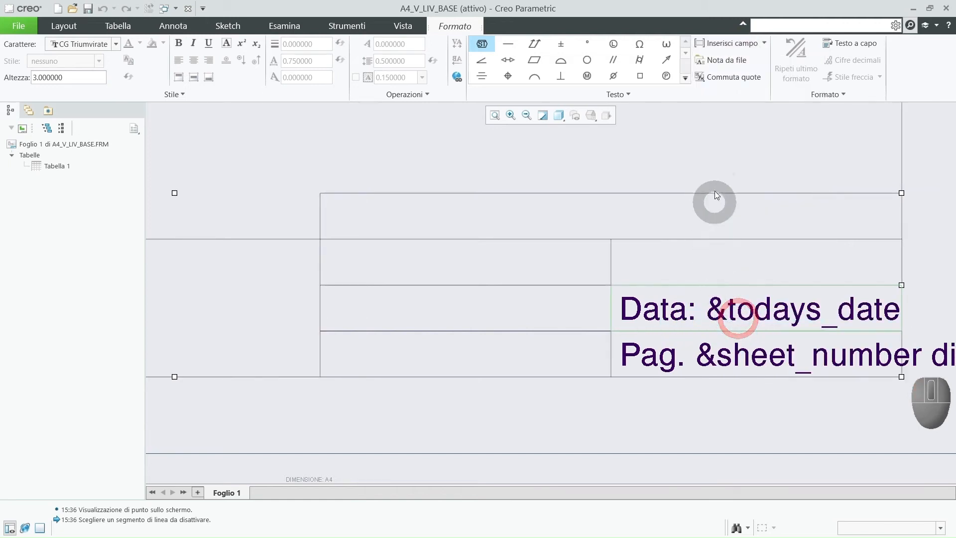
pyautogui.click(716, 163)
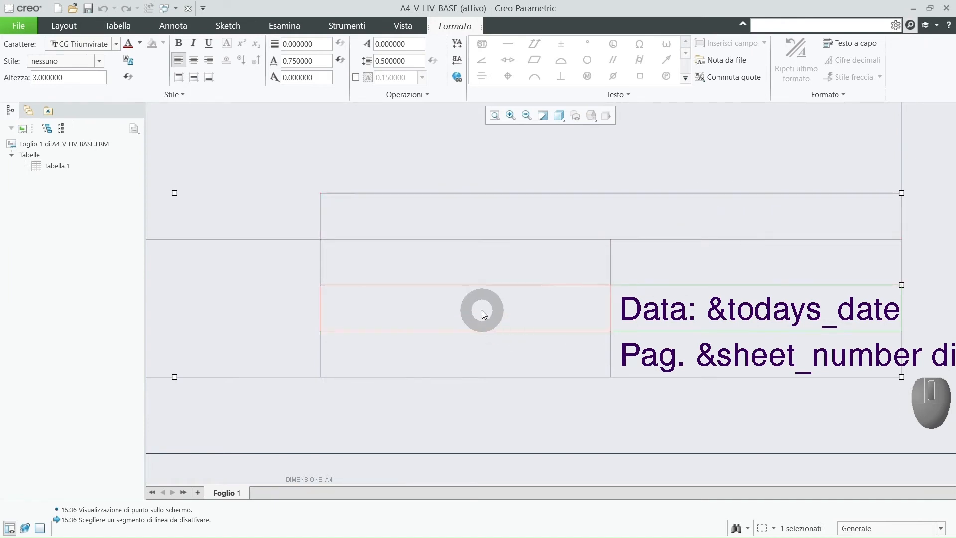
# Step: Fill the cell left of the date with the label "Formato:" followed by the format field
pyautogui.click(432, 305)
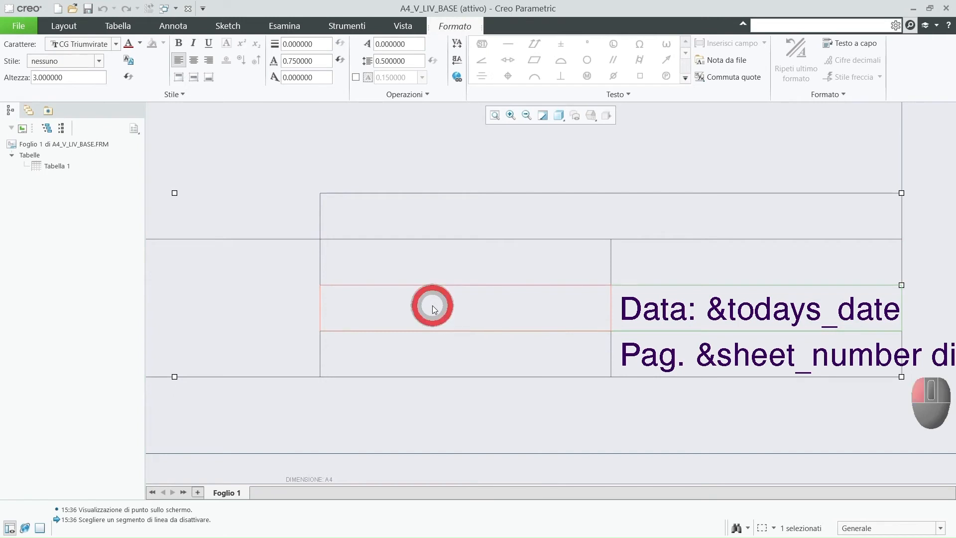
pyautogui.doubleClick(396, 308)
pyautogui.write('f')
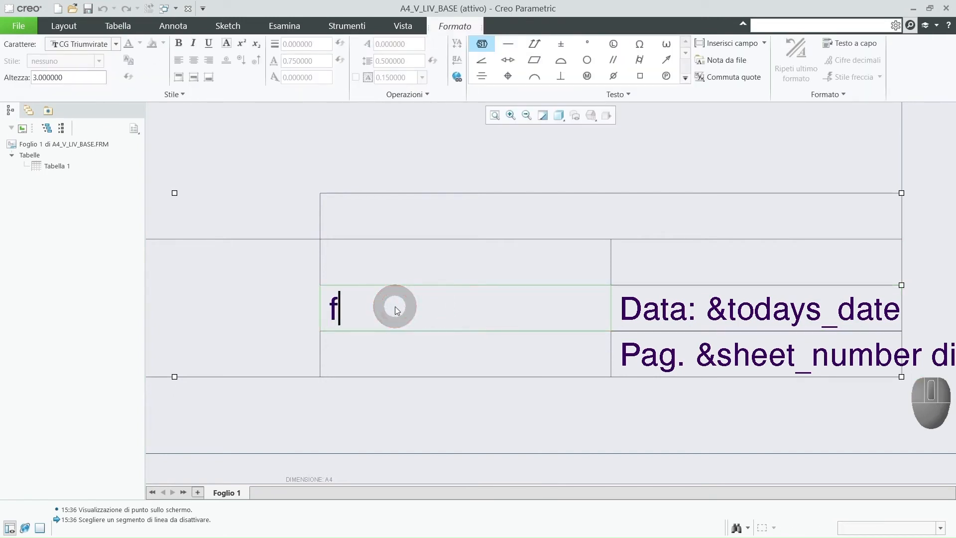
pyautogui.write('ormato')
pyautogui.press('Left')
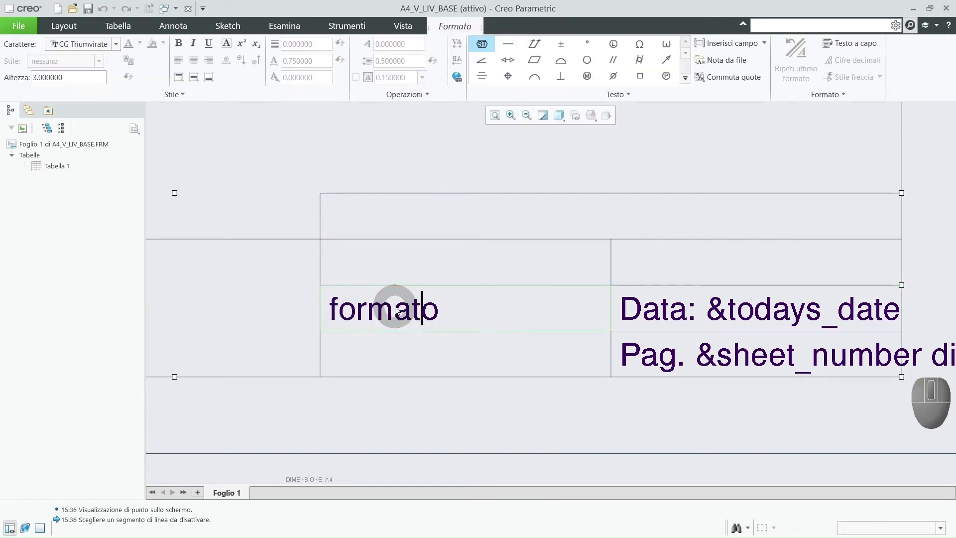
pyautogui.press('Left')
pyautogui.press('Left')
pyautogui.press('Left')
pyautogui.press('Left')
pyautogui.press('Left')
pyautogui.press('BackSpace')
pyautogui.write('F')
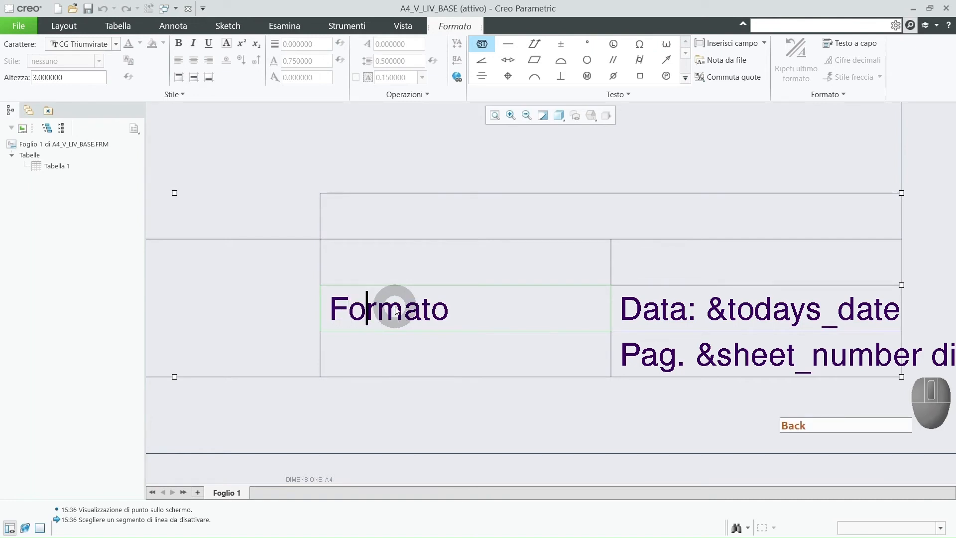
pyautogui.press('Right')
pyautogui.press('Right')
pyautogui.press('Right')
pyautogui.press('Right')
pyautogui.press('Right')
pyautogui.press('Right')
pyautogui.write(':')
pyautogui.click(717, 47)
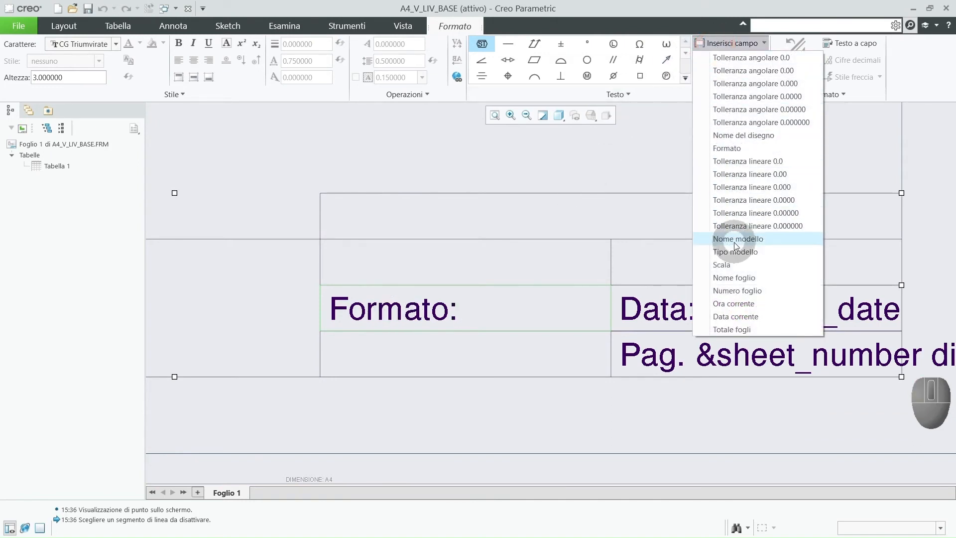
pyautogui.click(728, 148)
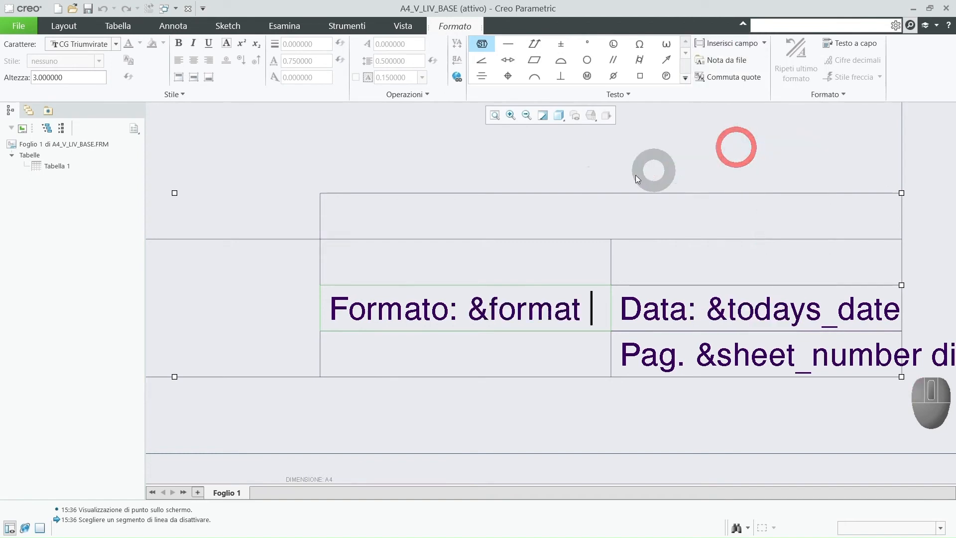
# Step: Fill the cell below the format entry with the label "Scala:" followed by the scale field
pyautogui.click(367, 359)
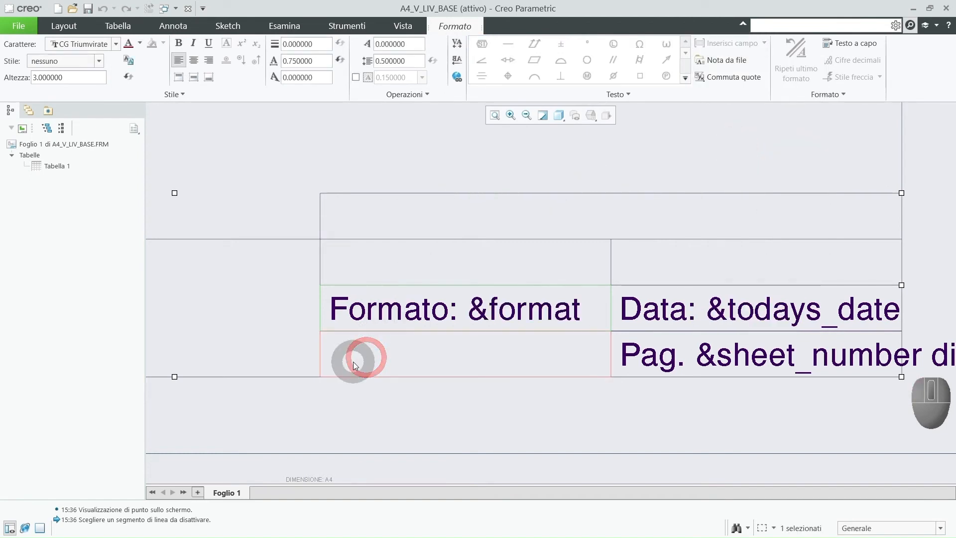
pyautogui.doubleClick(353, 361)
pyautogui.write('S')
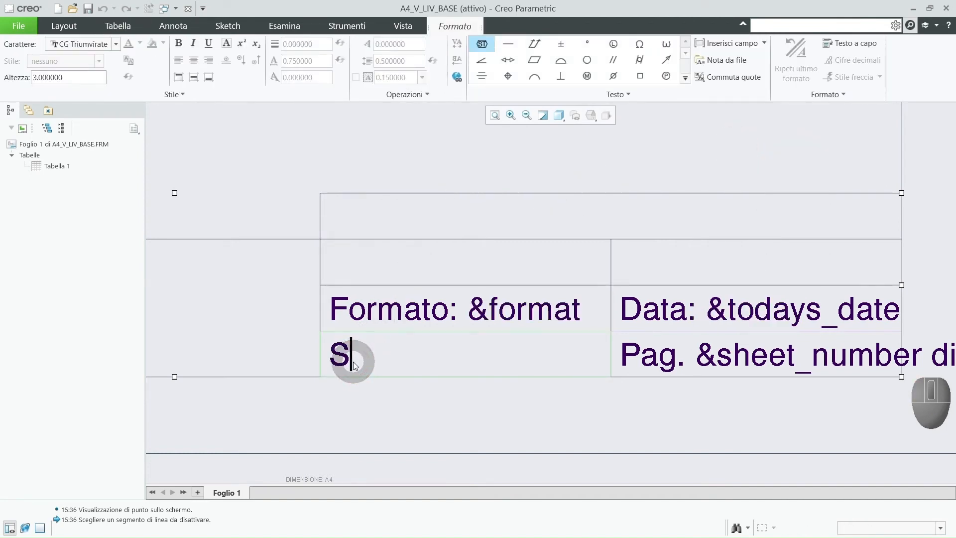
pyautogui.write('csala')
pyautogui.press('BackSpace')
pyautogui.press('BackSpace')
pyautogui.press('BackSpace')
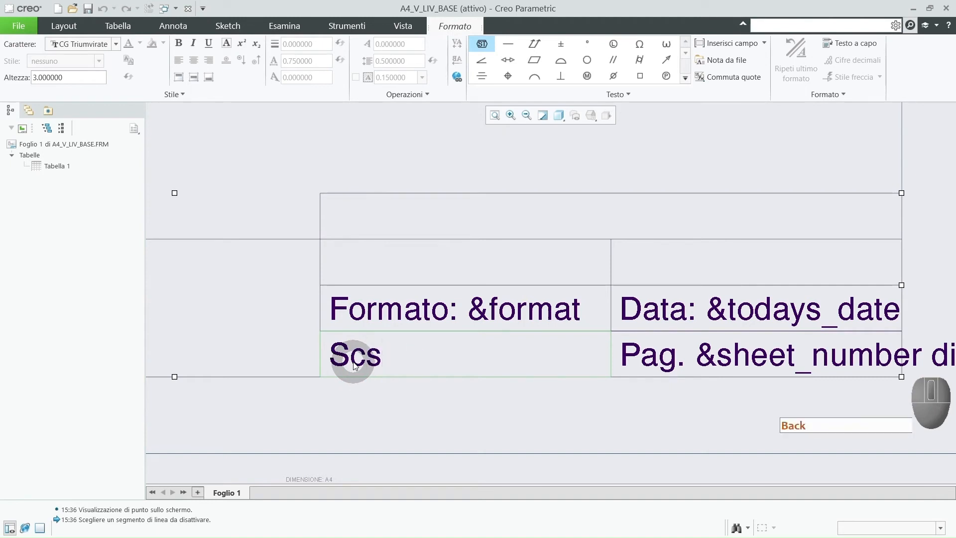
pyautogui.press('BackSpace')
pyautogui.write('ala:')
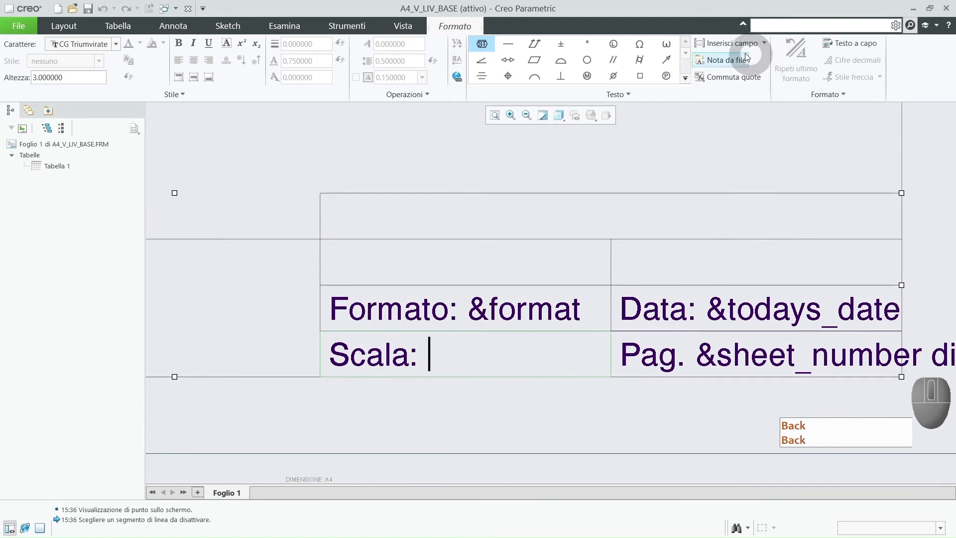
pyautogui.click(732, 44)
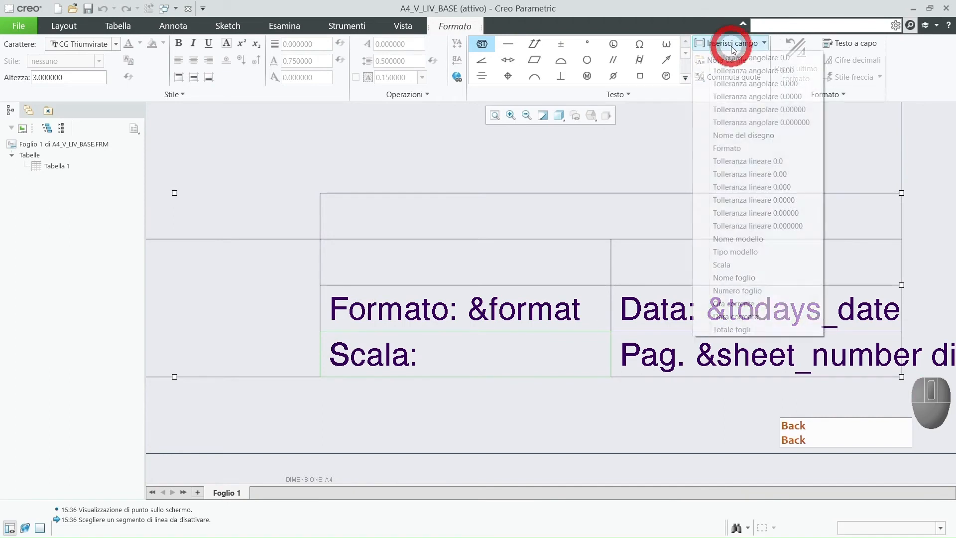
pyautogui.click(723, 264)
pyautogui.click(640, 171)
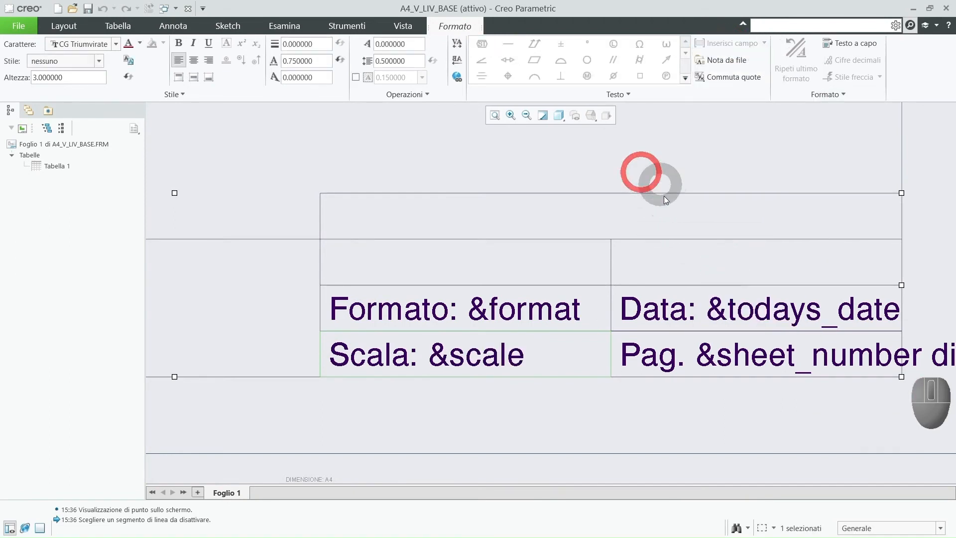
# Step: Fill the middle cell of the title block's left column with the label "Nome:" followed by the model name field
pyautogui.scroll(3, 670, 202)
pyautogui.scroll(4, 664, 314)
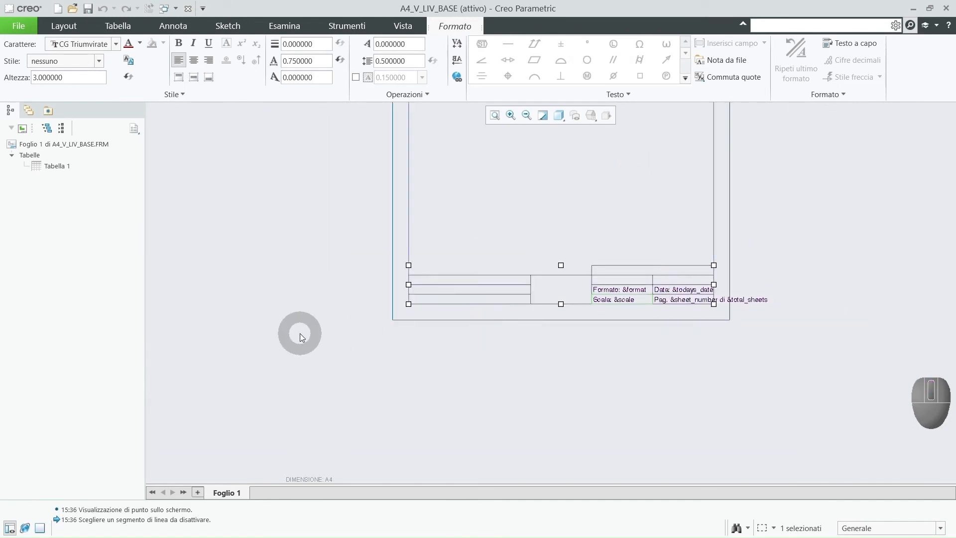
pyautogui.scroll(-6, 343, 320)
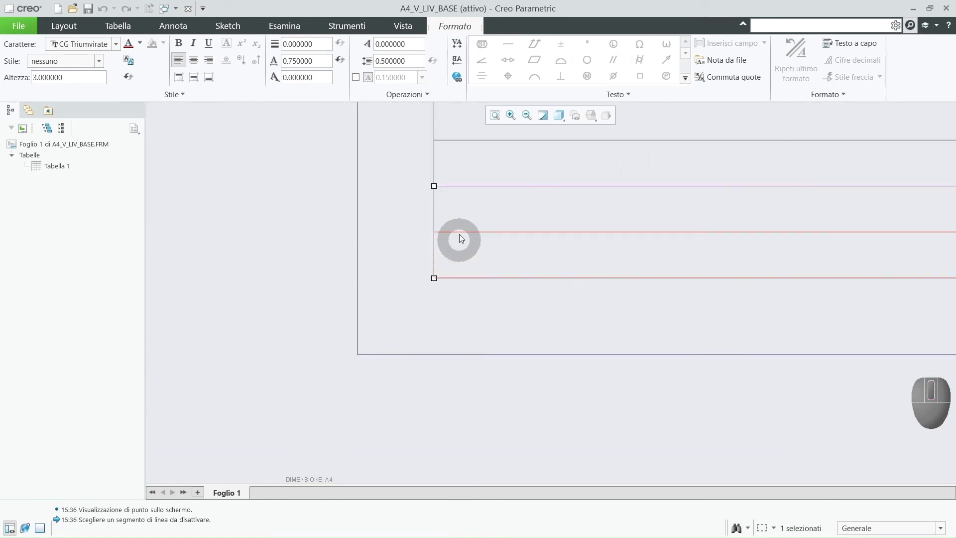
pyautogui.doubleClick(456, 214)
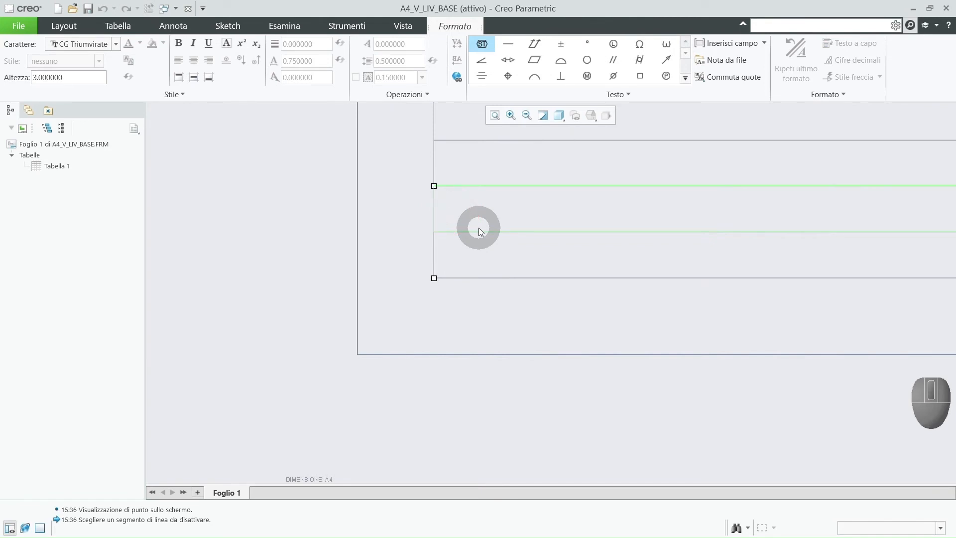
pyautogui.write('No')
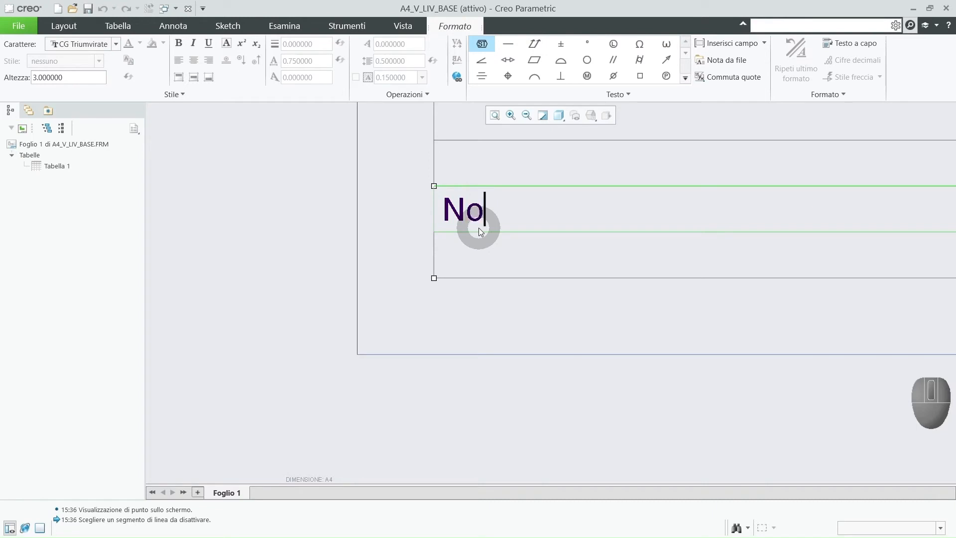
pyautogui.write('me:')
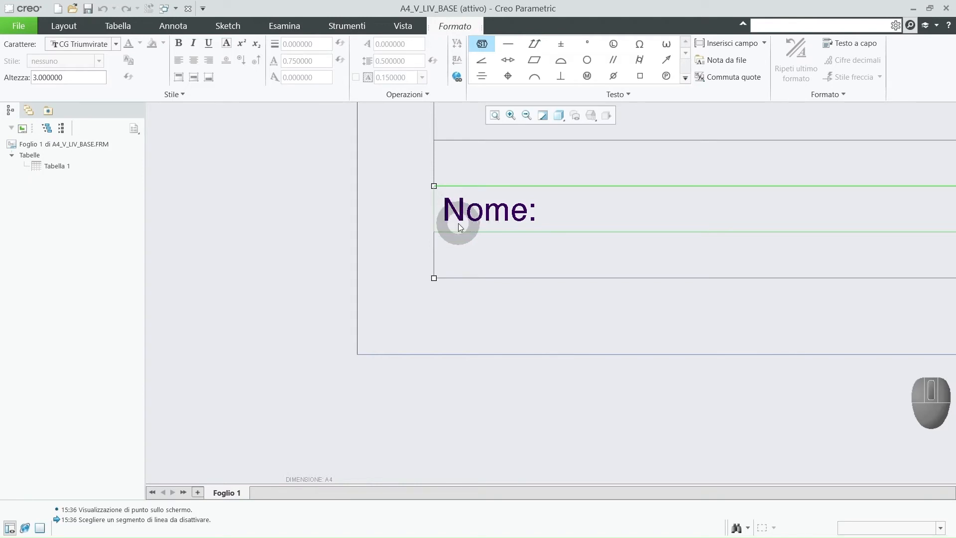
pyautogui.click(736, 43)
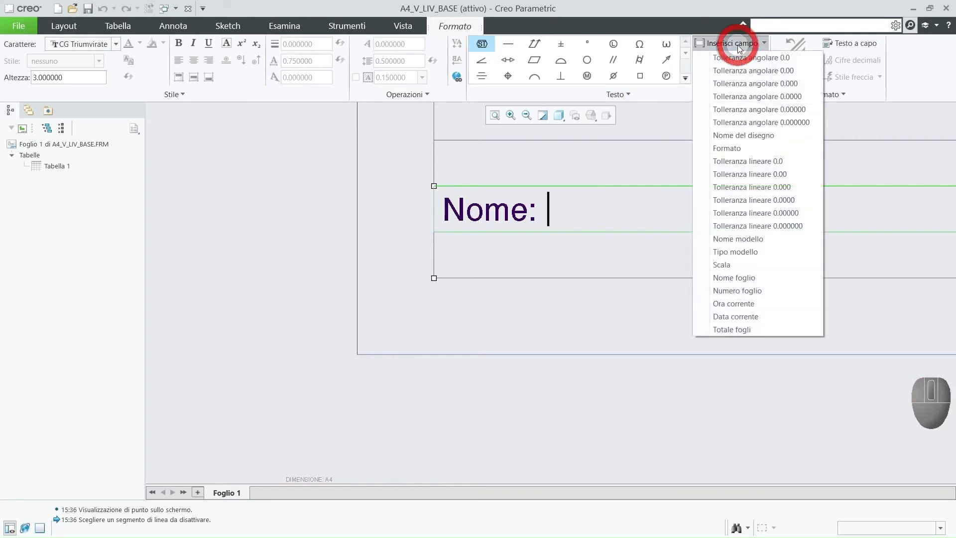
pyautogui.click(738, 239)
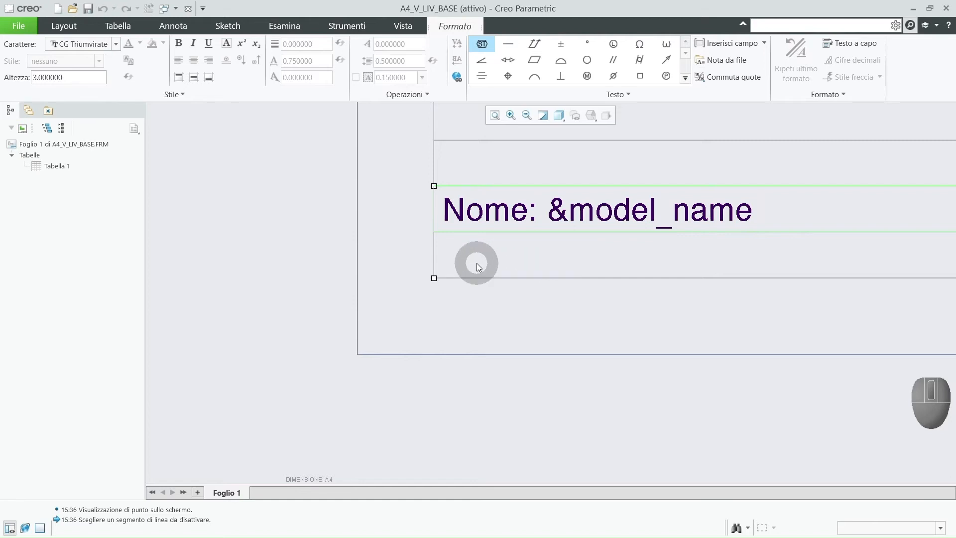
pyautogui.scroll(2, 420, 277)
pyautogui.scroll(2, 419, 278)
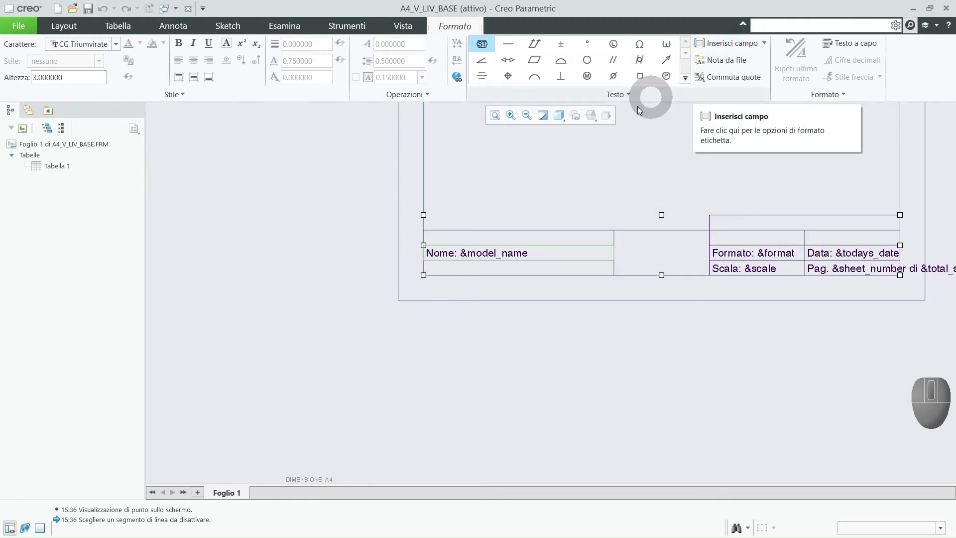
pyautogui.click(570, 179)
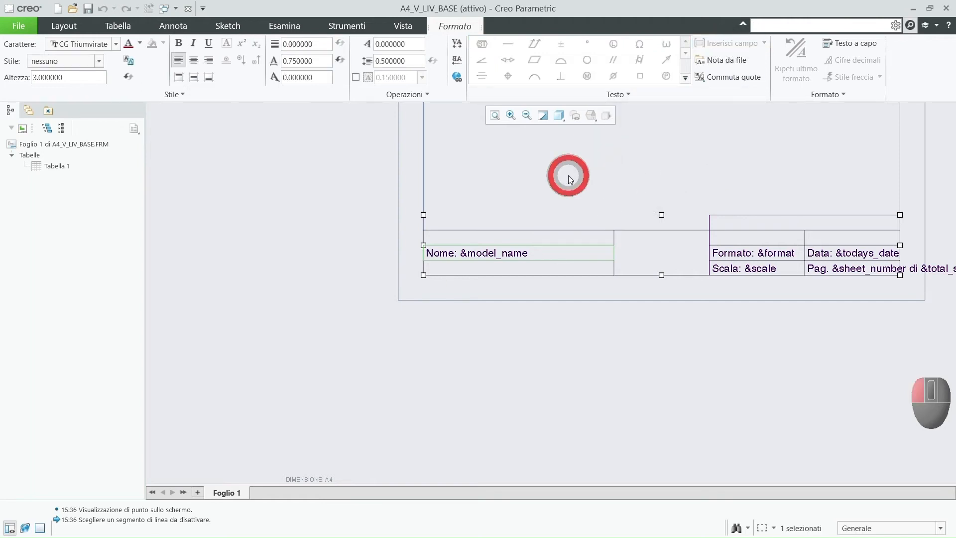
pyautogui.click(495, 116)
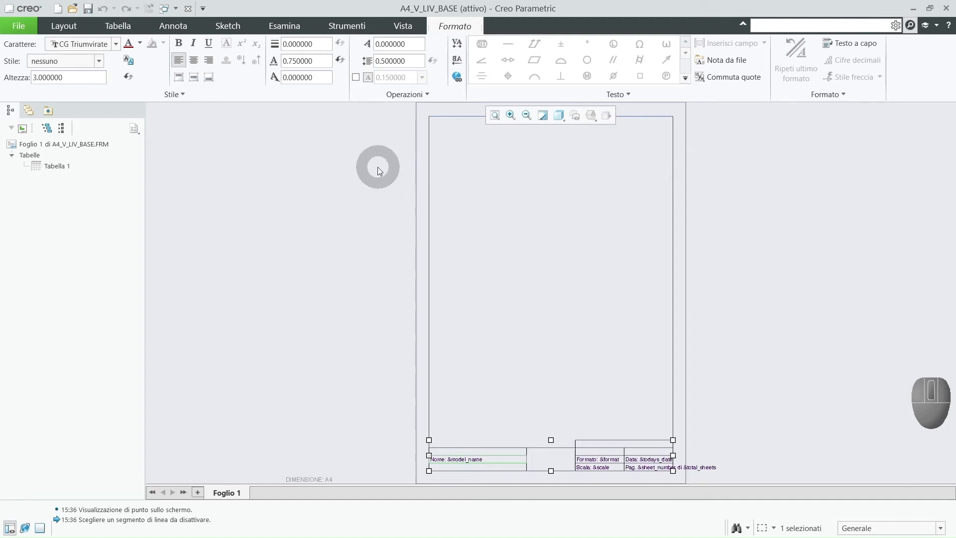
# Step: Switch to the part ESEMPIO_PER_FORMATI.PRT and examine its main parameters, widening the name and value columns to read them fully
pyautogui.click(177, 9)
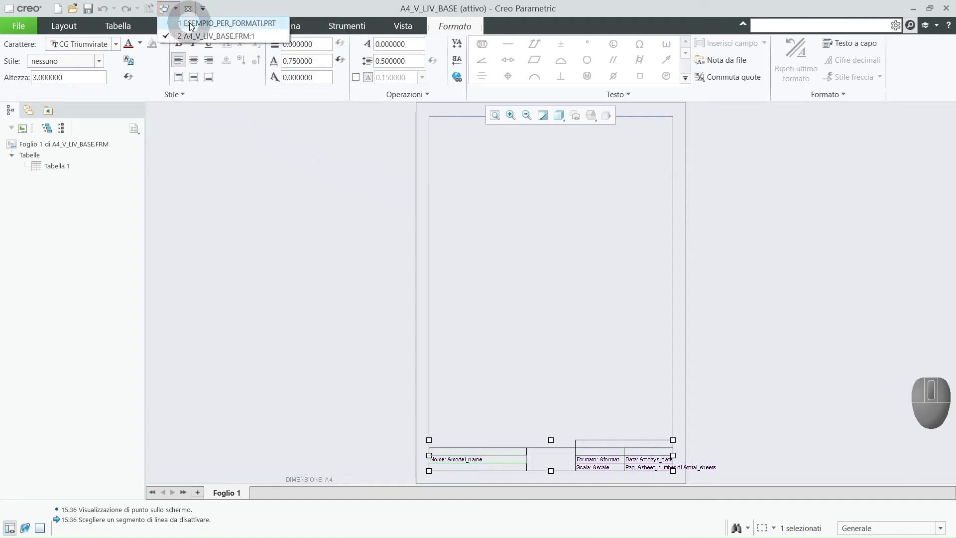
pyautogui.click(189, 24)
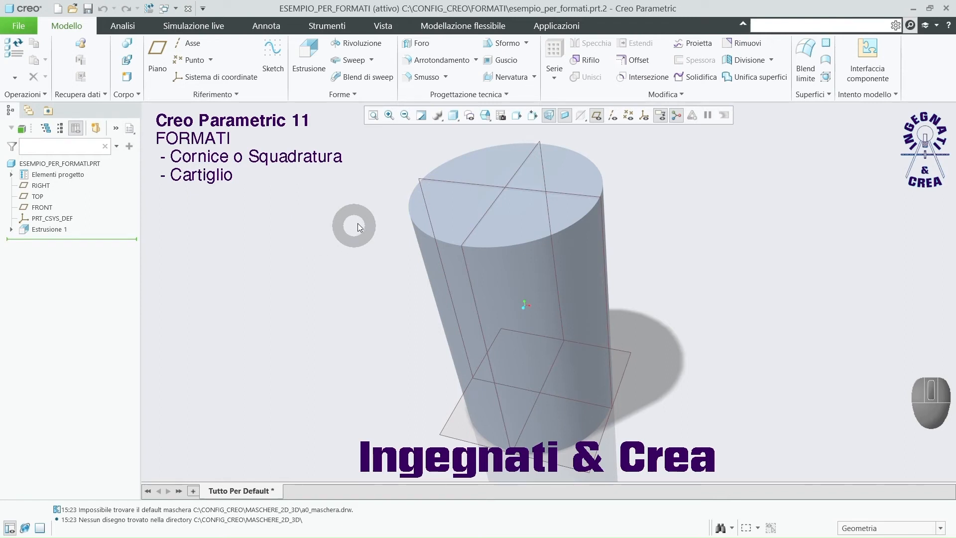
pyautogui.click(321, 26)
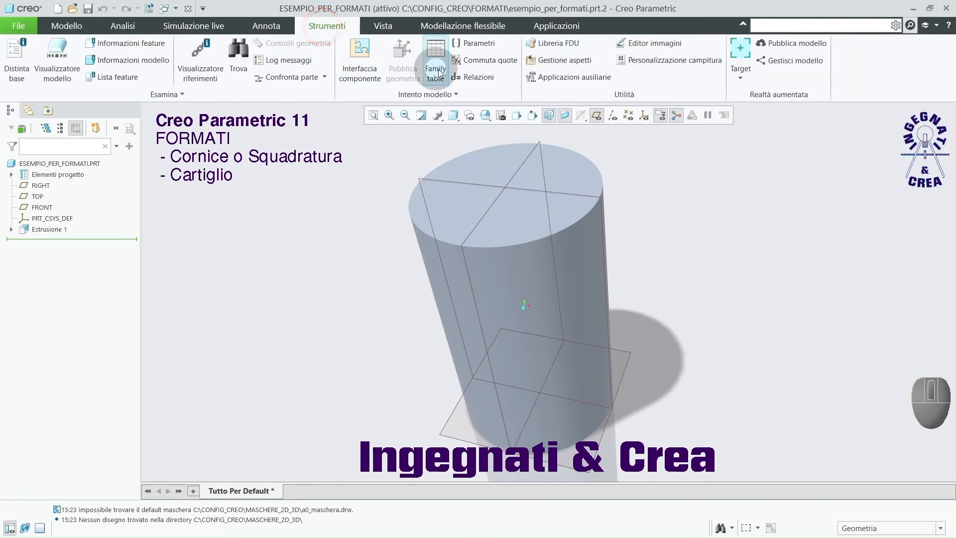
pyautogui.click(478, 44)
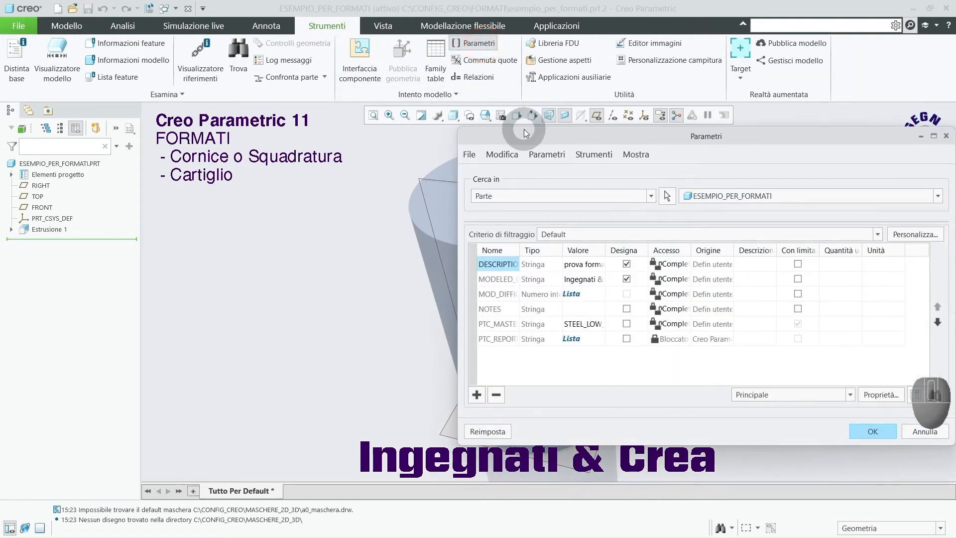
pyautogui.moveTo(526, 136); pyautogui.dragTo(218, 87)
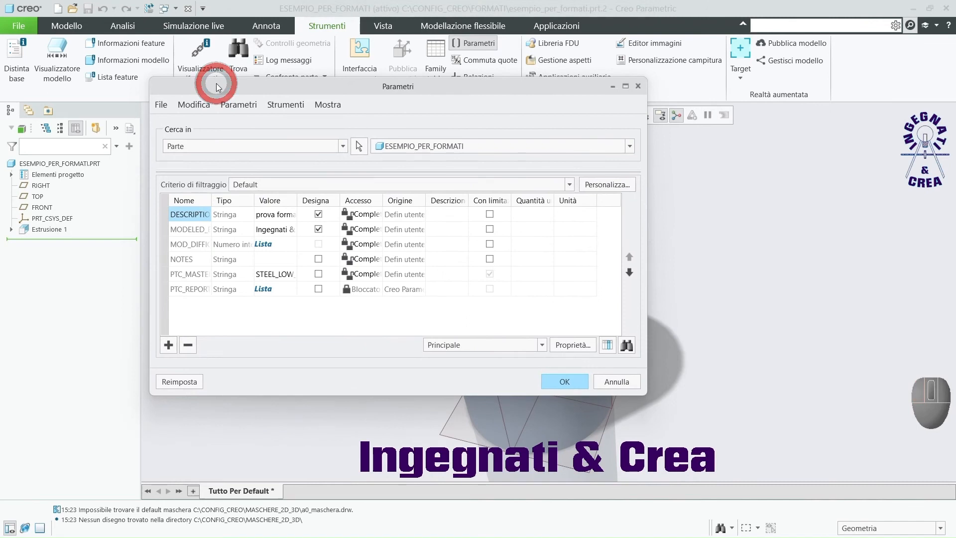
pyautogui.moveTo(213, 199); pyautogui.dragTo(253, 200)
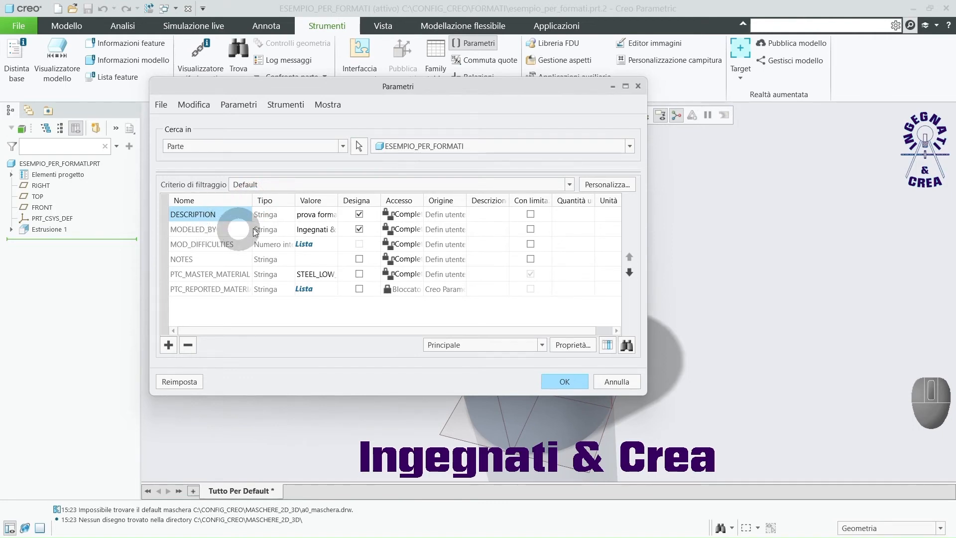
pyautogui.moveTo(338, 200); pyautogui.dragTo(386, 198)
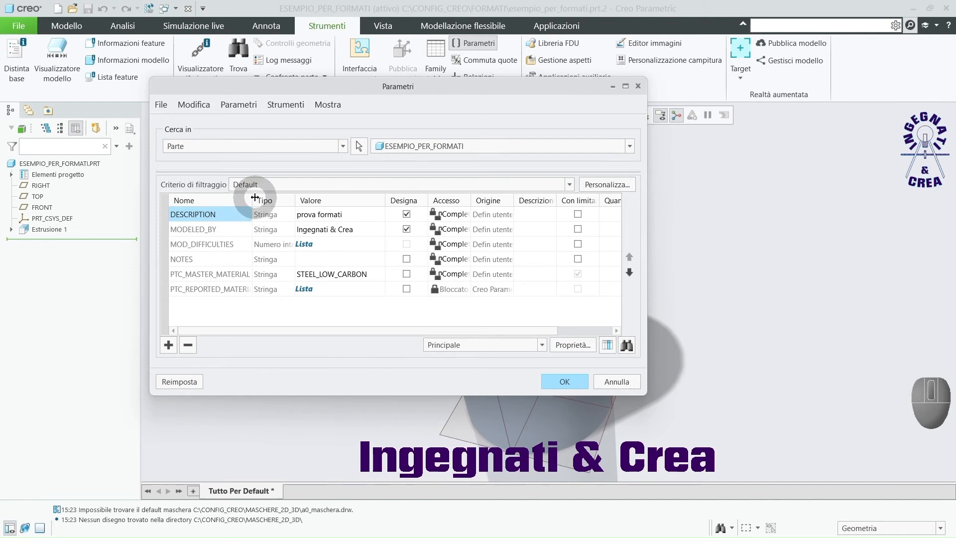
pyautogui.moveTo(253, 199); pyautogui.dragTo(279, 198)
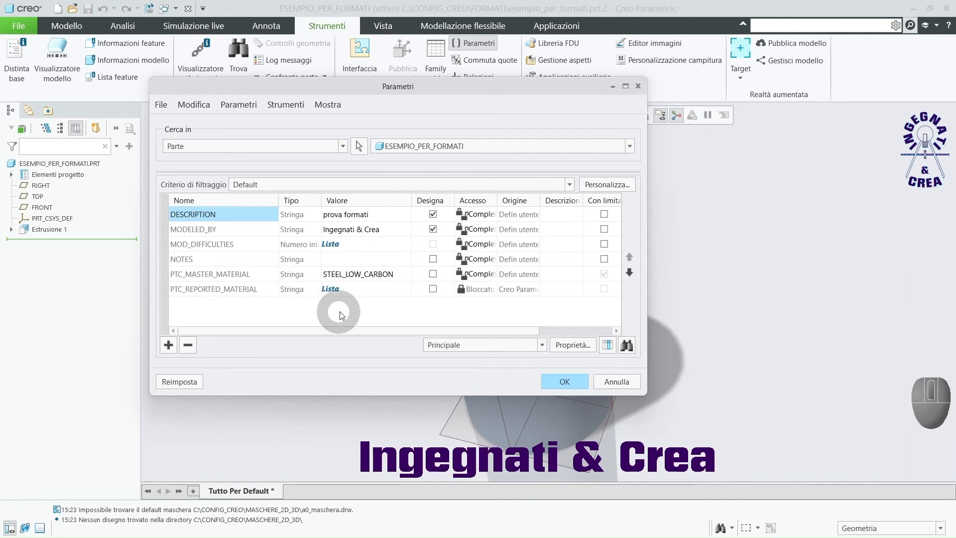
# Step: Look up the mass and mass unit parameter names in the part's generated mass properties and reported model units sets
pyautogui.click(542, 345)
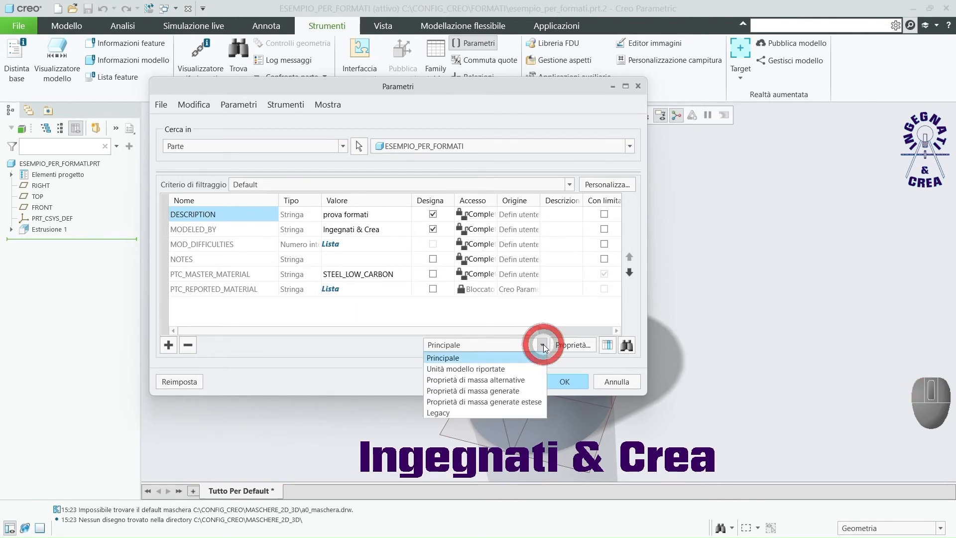
pyautogui.click(527, 391)
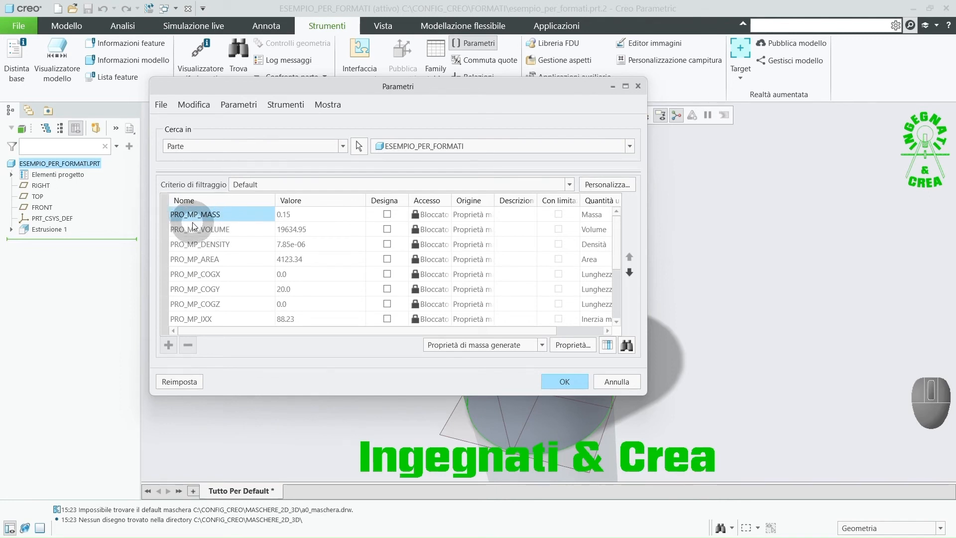
pyautogui.click(543, 345)
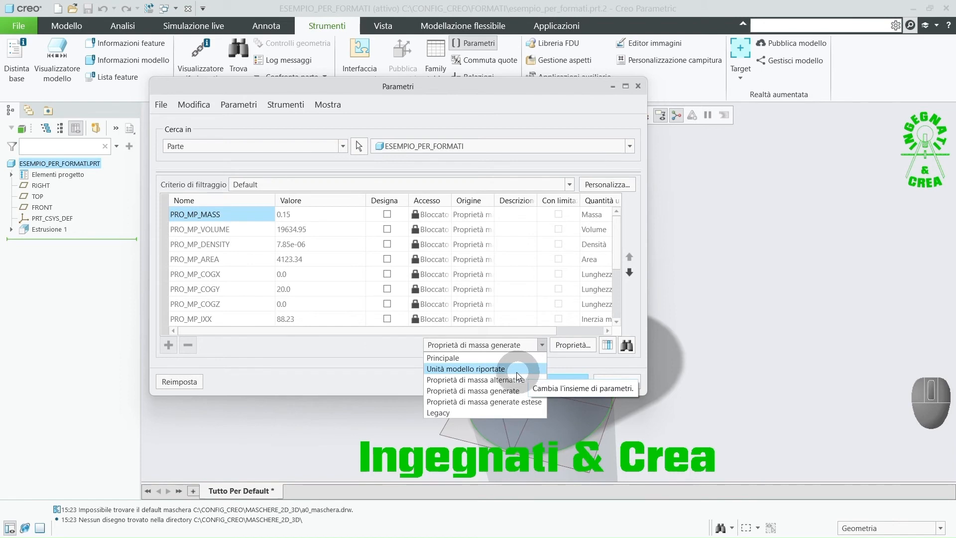
pyautogui.click(509, 370)
pyautogui.moveTo(276, 200); pyautogui.dragTo(294, 201)
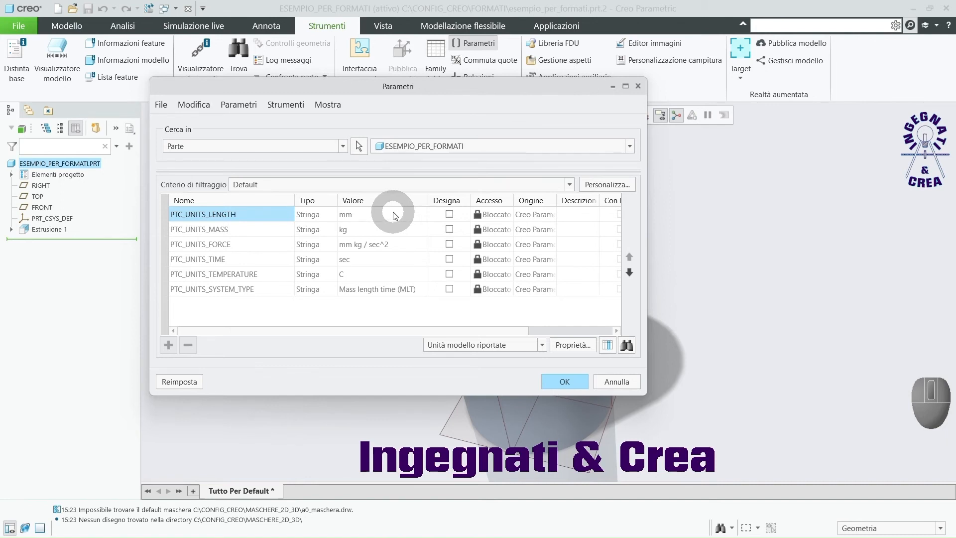
pyautogui.click(565, 381)
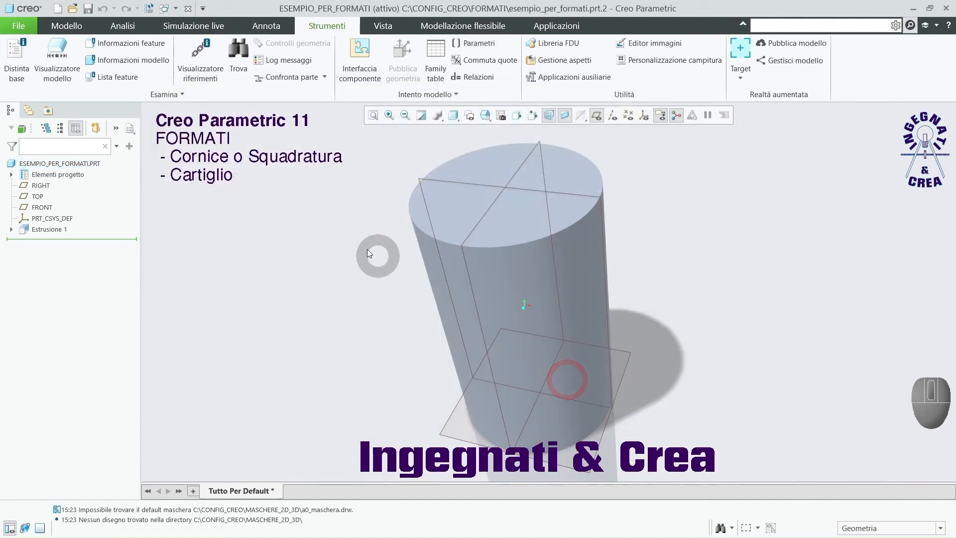
# Step: Return to the A4_V_LIV_BASE format and fill the cell above the date with "Peso: &pro_mp_mass"
pyautogui.click(176, 9)
pyautogui.click(194, 35)
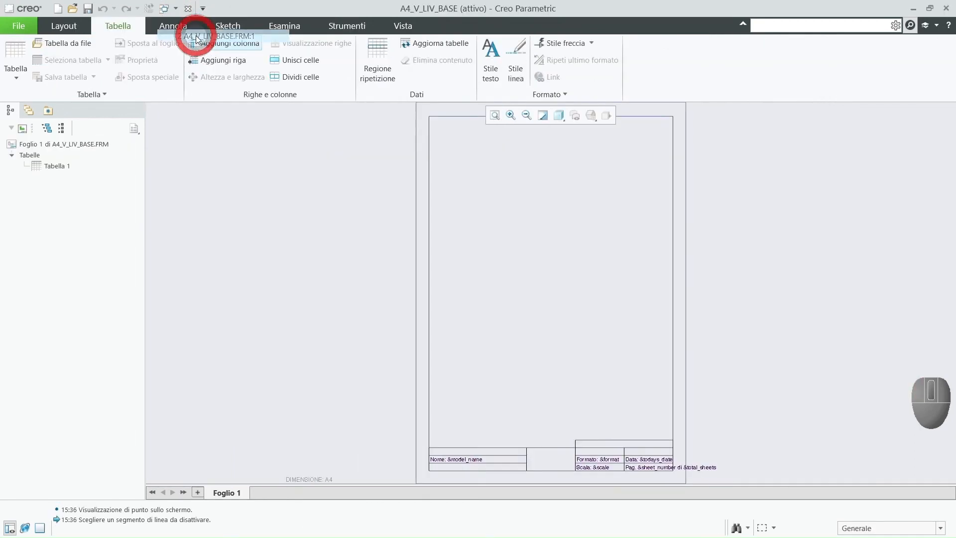
pyautogui.scroll(2, 585, 335)
pyautogui.scroll(-5, 615, 410)
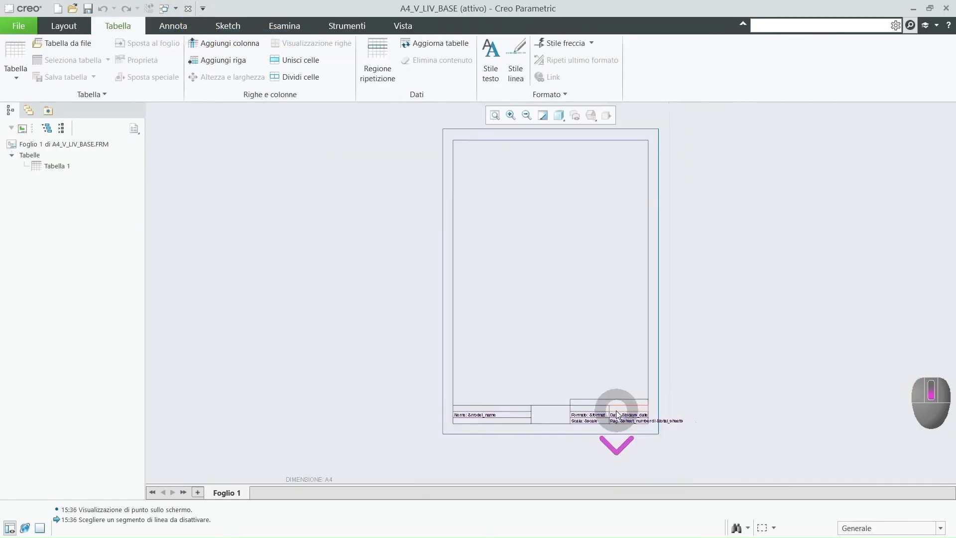
pyautogui.scroll(-4, 617, 410)
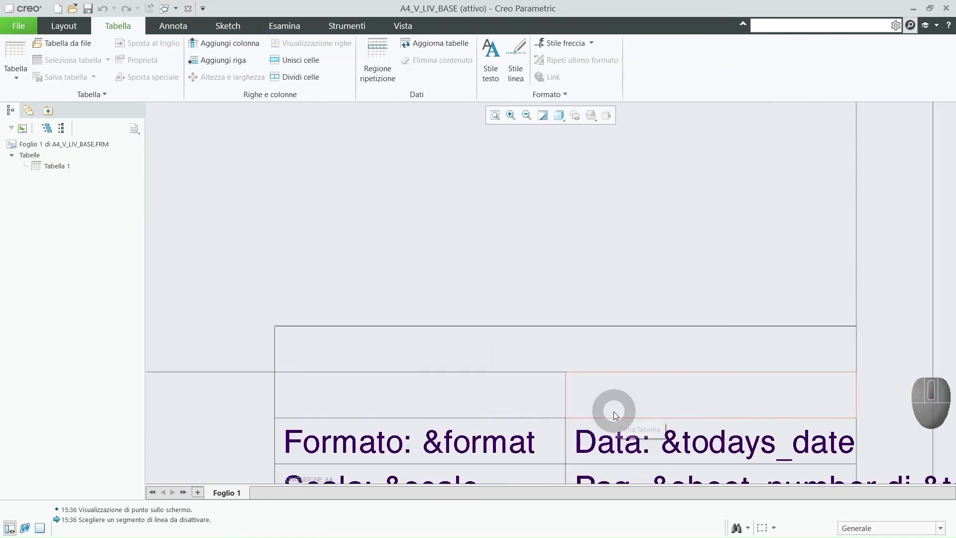
pyautogui.doubleClick(586, 395)
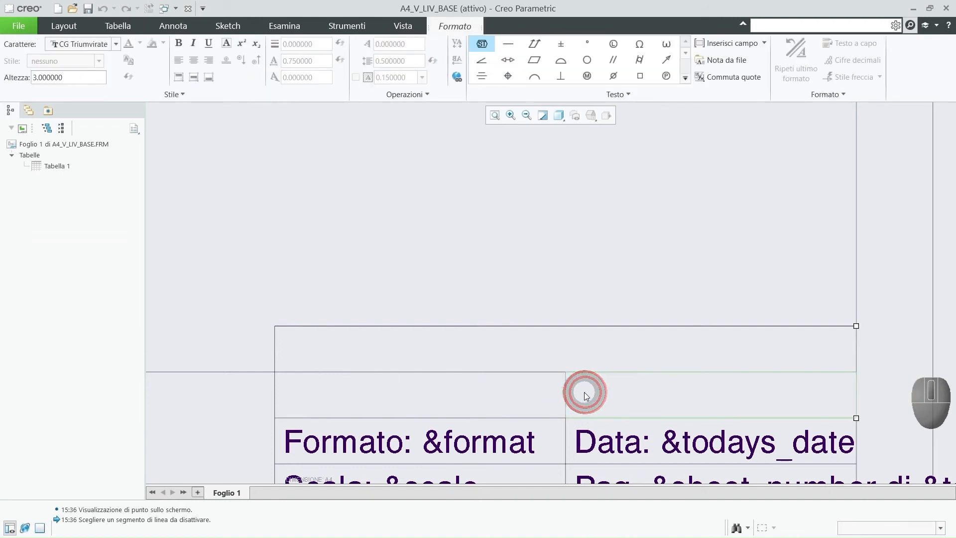
pyautogui.write('Pe')
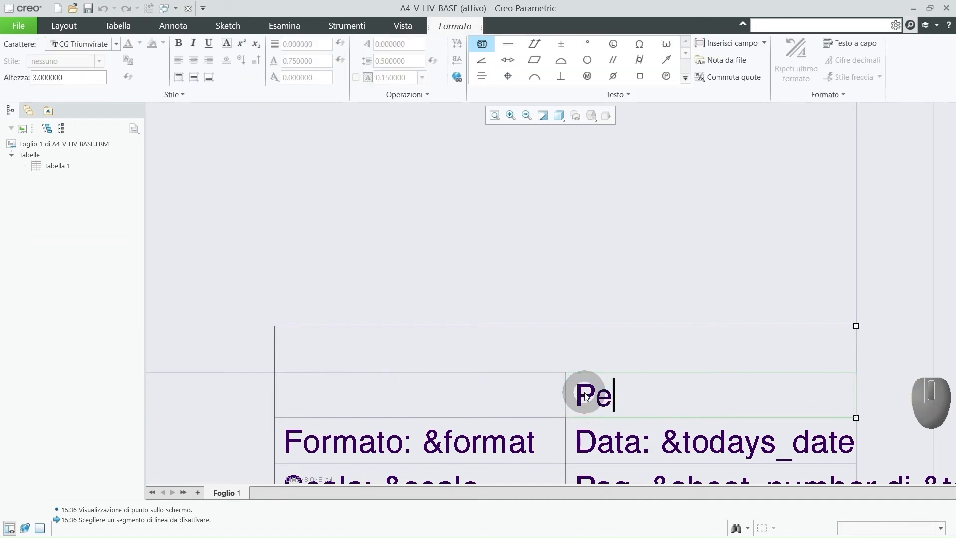
pyautogui.write('so:')
pyautogui.write('&')
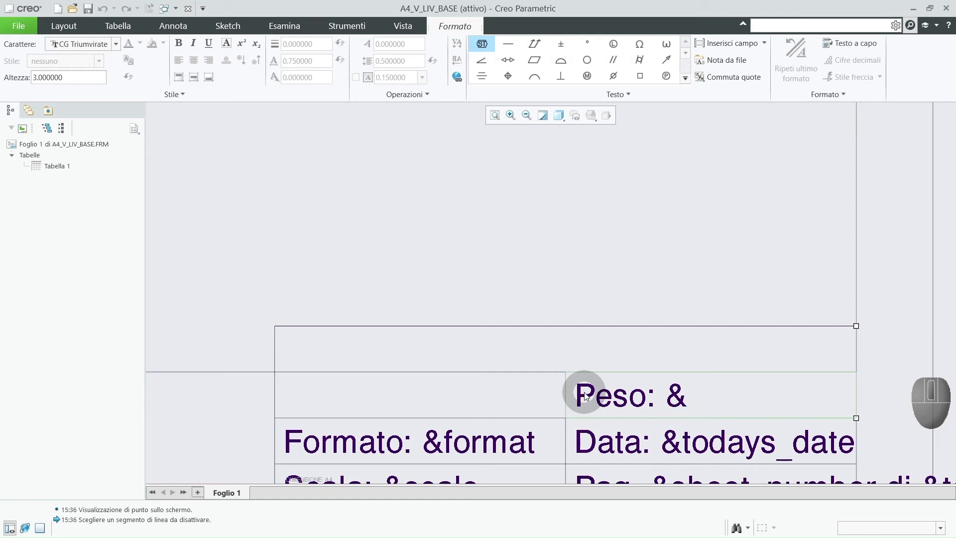
pyautogui.write('pro')
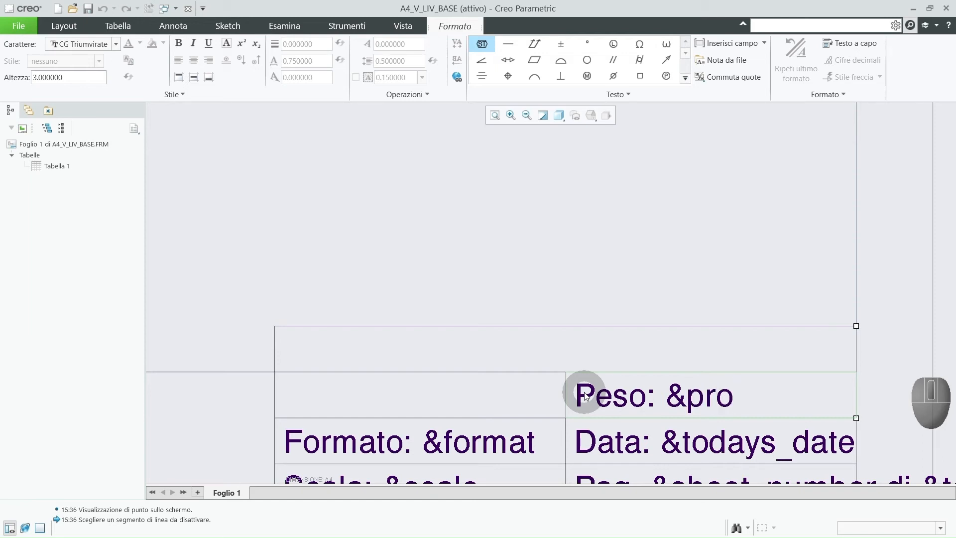
pyautogui.write('_mp_mass')
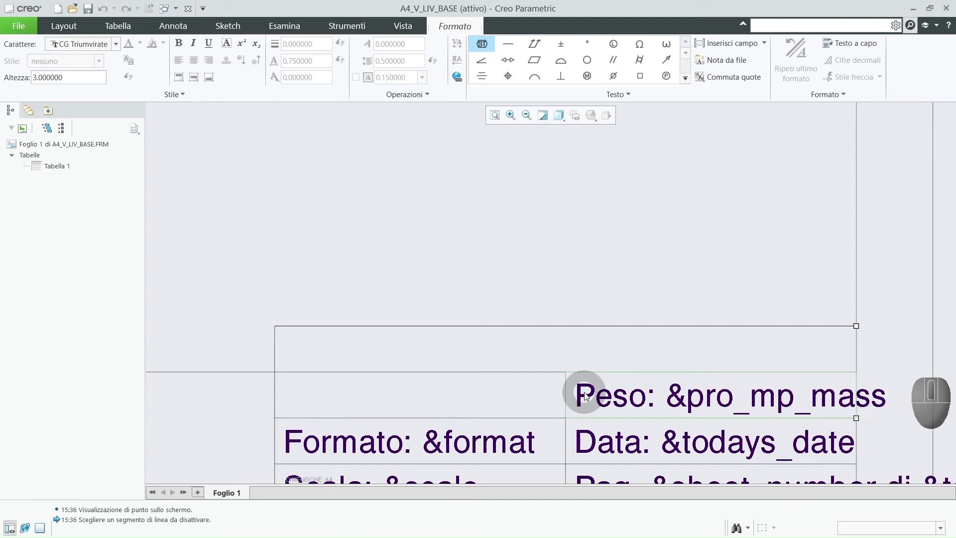
# Step: Append the one-decimal specifier "[.1]" and the mass unit parameter "&ptc_units_mass" to the weight entry
pyautogui.scroll(3, 427, 313)
pyautogui.scroll(-3, 622, 338)
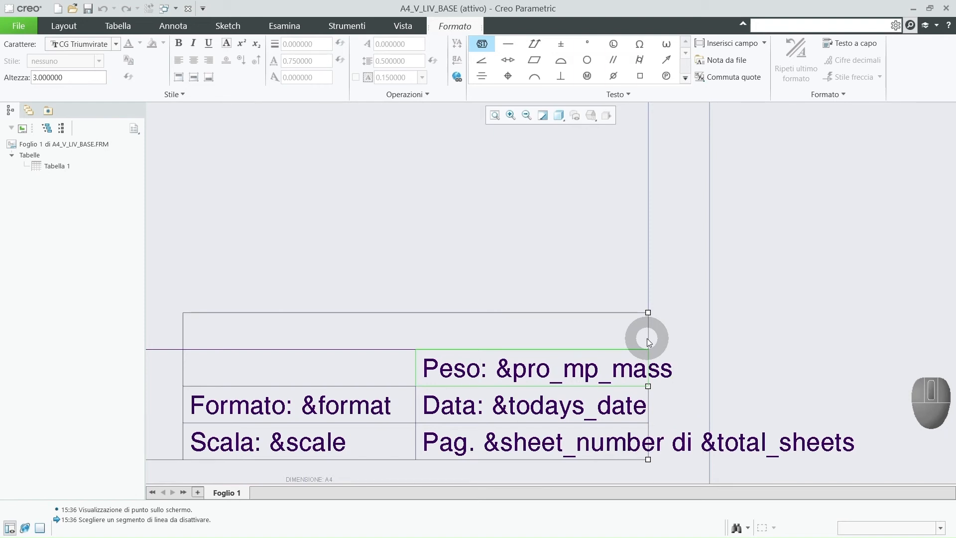
pyautogui.write('[.')
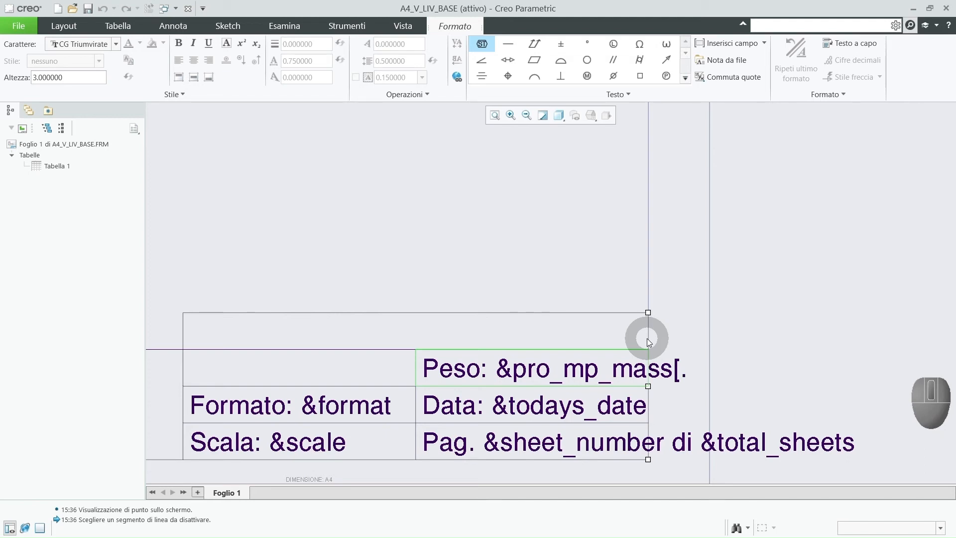
pyautogui.write('1] &ptc_units')
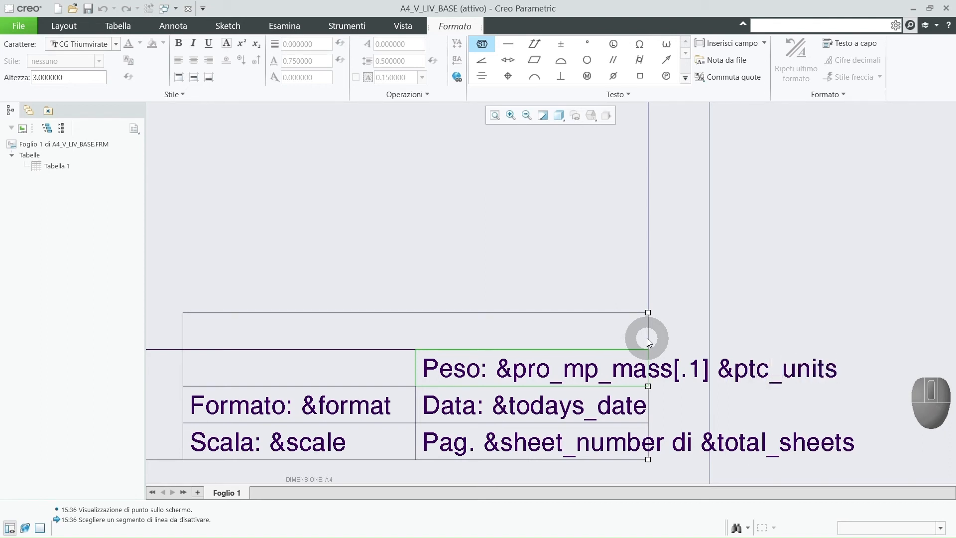
pyautogui.write('_mass')
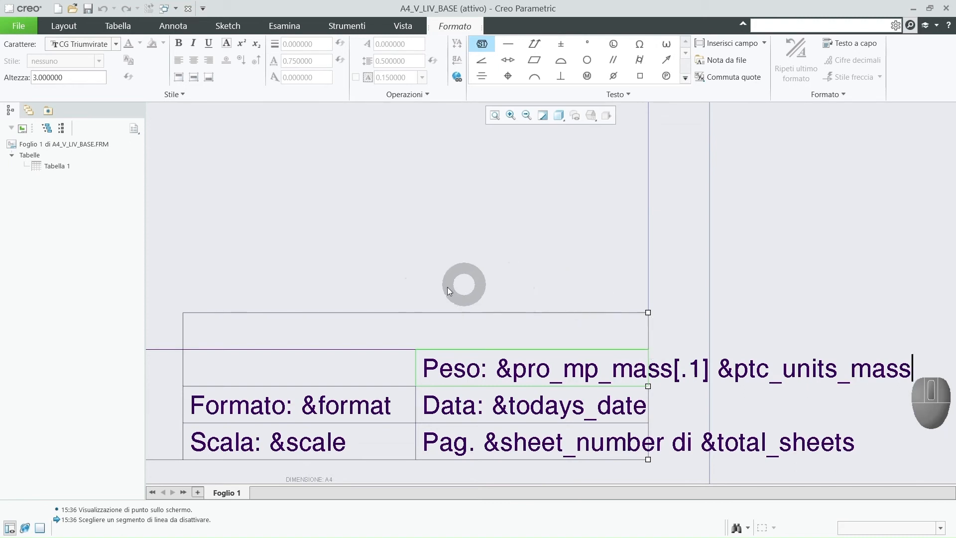
# Step: Fill the empty cell above the format entry with "Lunghezze in: &ptc_units_length"
pyautogui.click(216, 374)
pyautogui.doubleClick(202, 370)
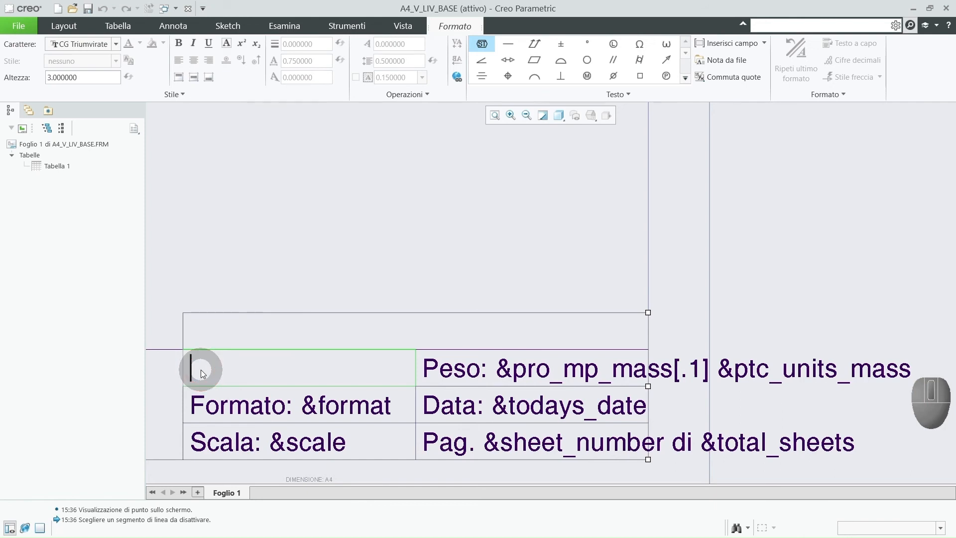
pyautogui.write('Lunghezz')
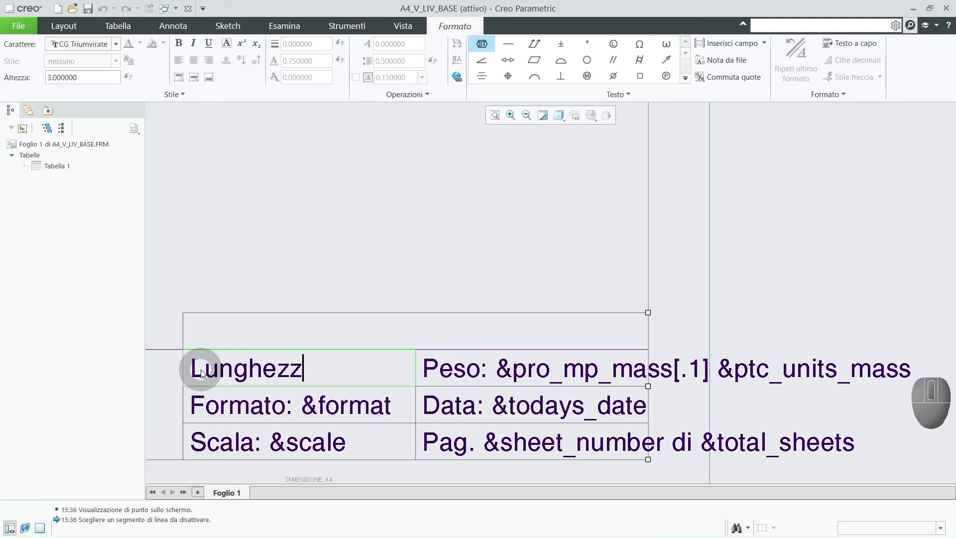
pyautogui.write('e in:')
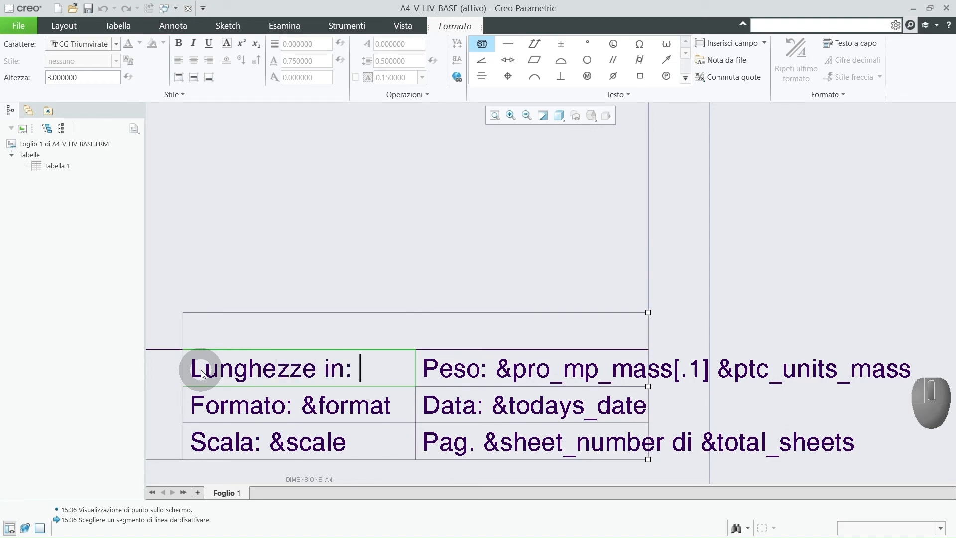
pyautogui.write(' &ptc_')
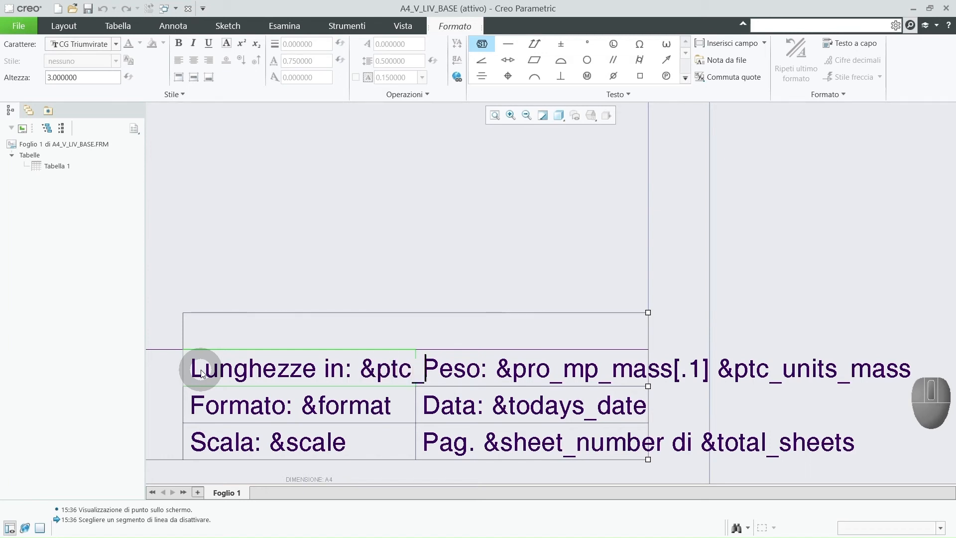
pyautogui.write('units')
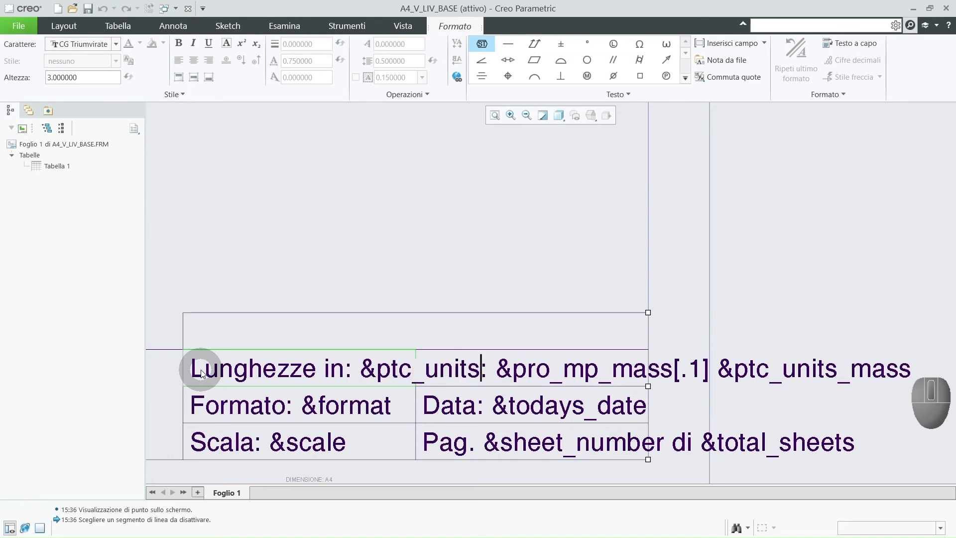
pyautogui.press('Delete')
pyautogui.press('Delete')
pyautogui.press('Delete')
pyautogui.press('Delete')
pyautogui.write('_len')
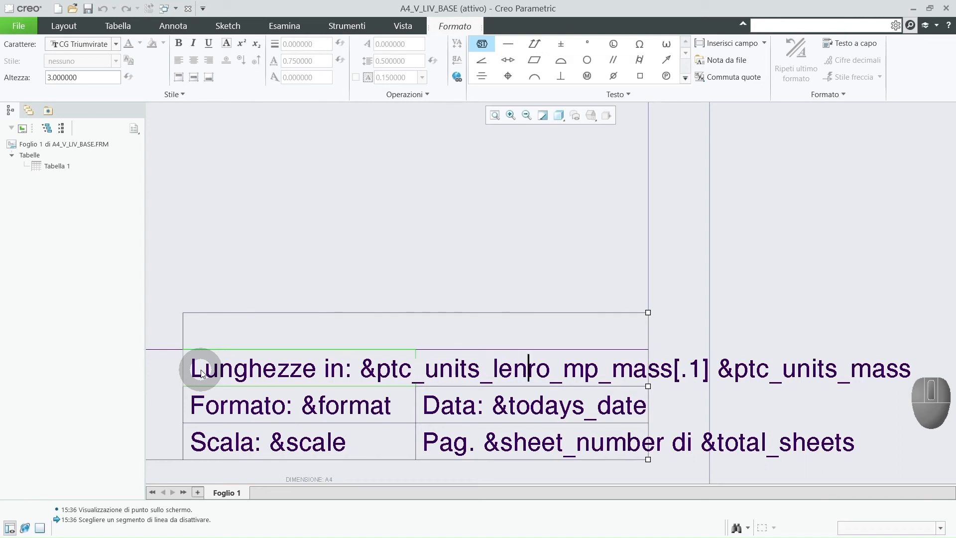
pyautogui.write('gth')
pyautogui.press('Delete')
pyautogui.press('Delete')
pyautogui.press('Delete')
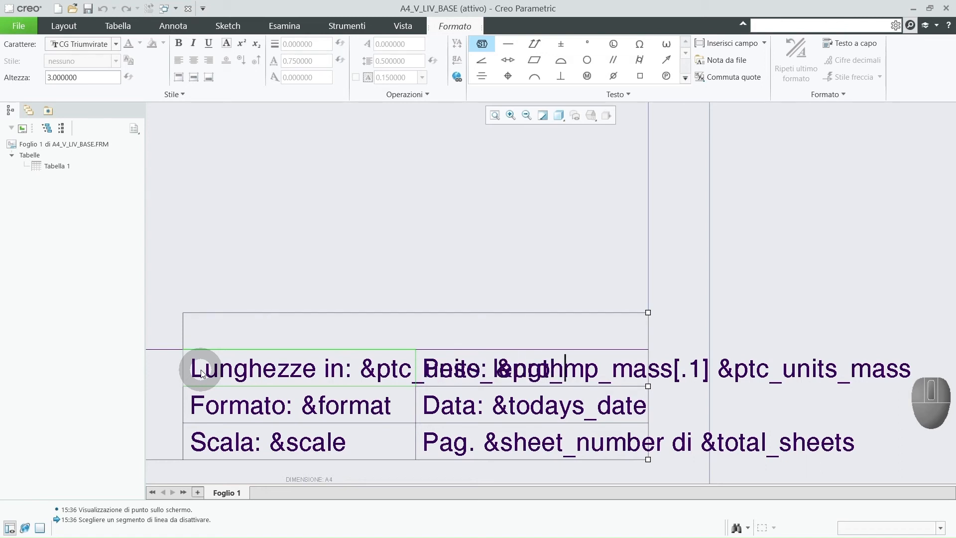
pyautogui.click(297, 249)
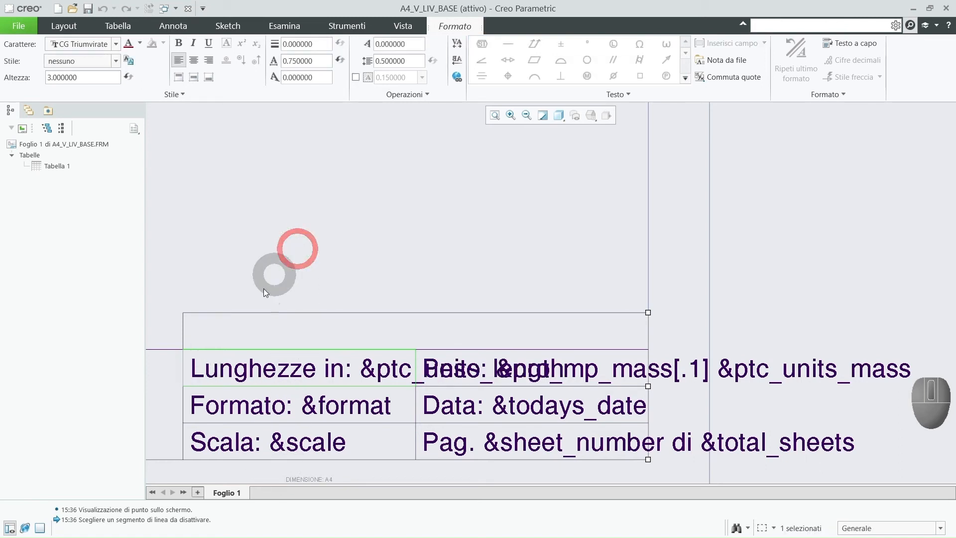
# Step: Fill the wide top cell above the length units and weight entries with "Materiale: ptc_reported_material"
pyautogui.doubleClick(244, 331)
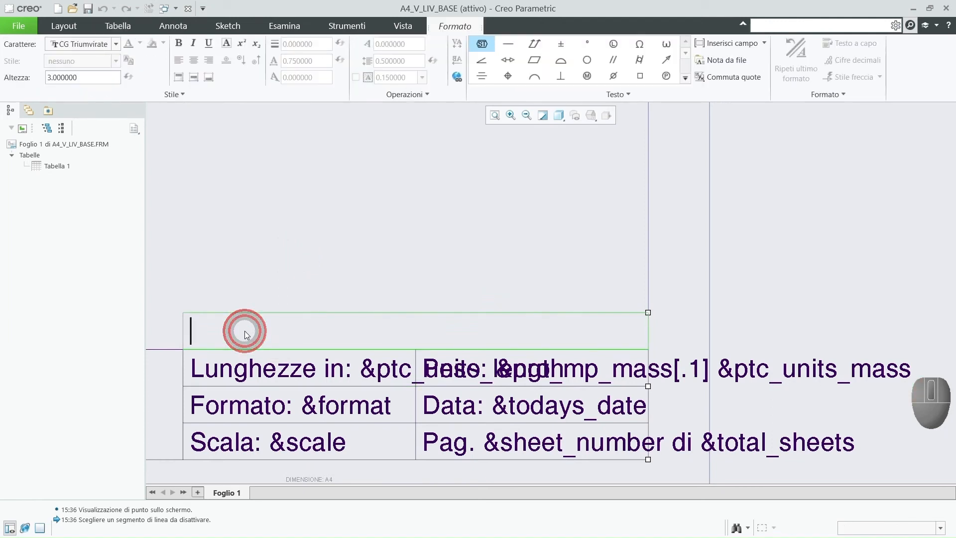
pyautogui.write('Mater')
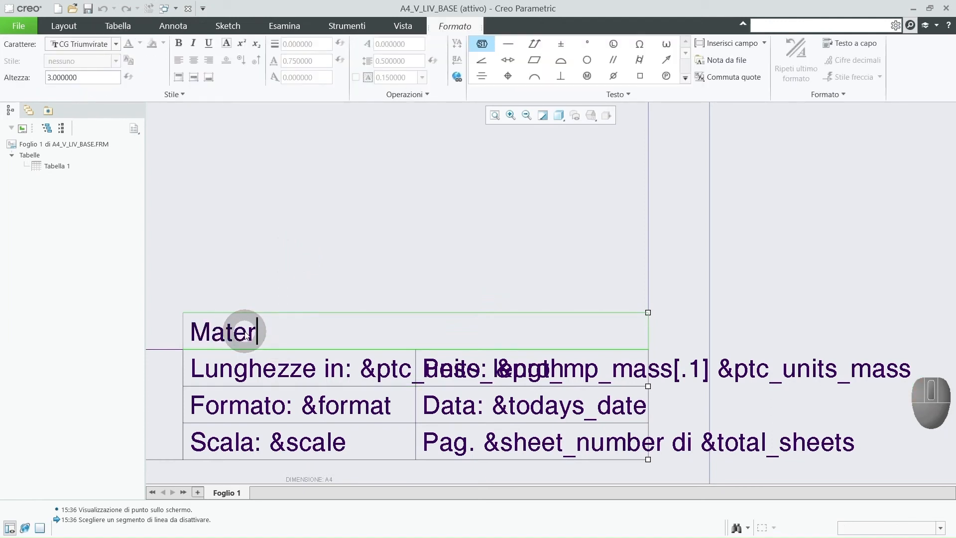
pyautogui.write('iale:')
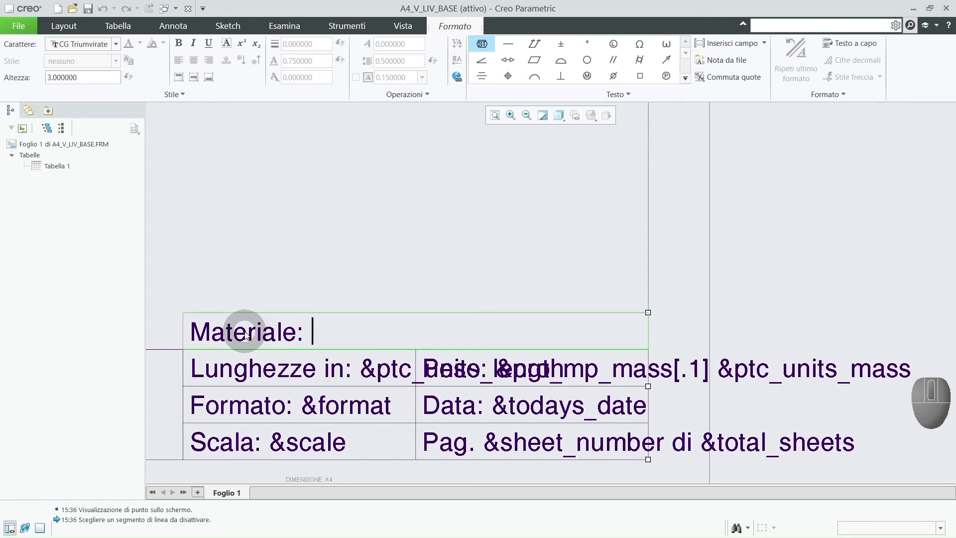
pyautogui.write(' ptc_')
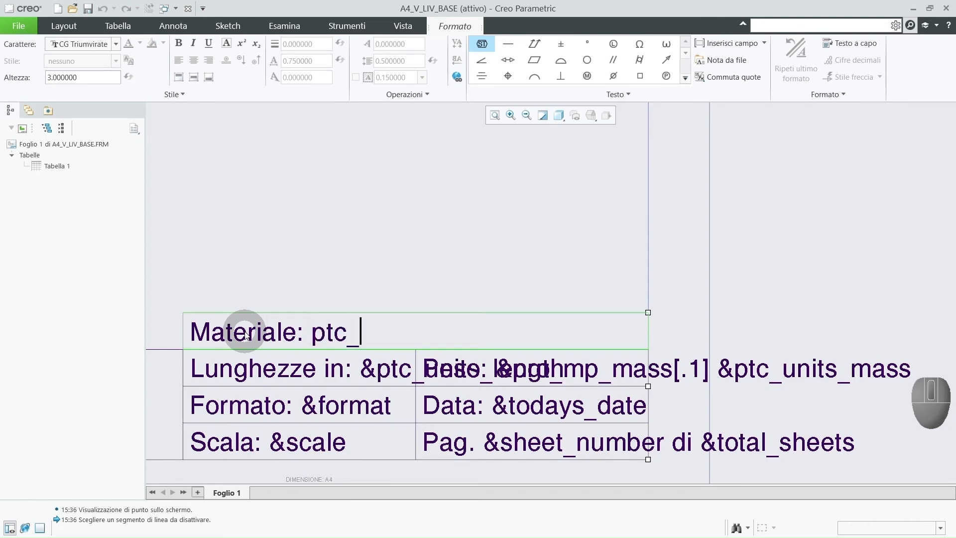
pyautogui.write('reported')
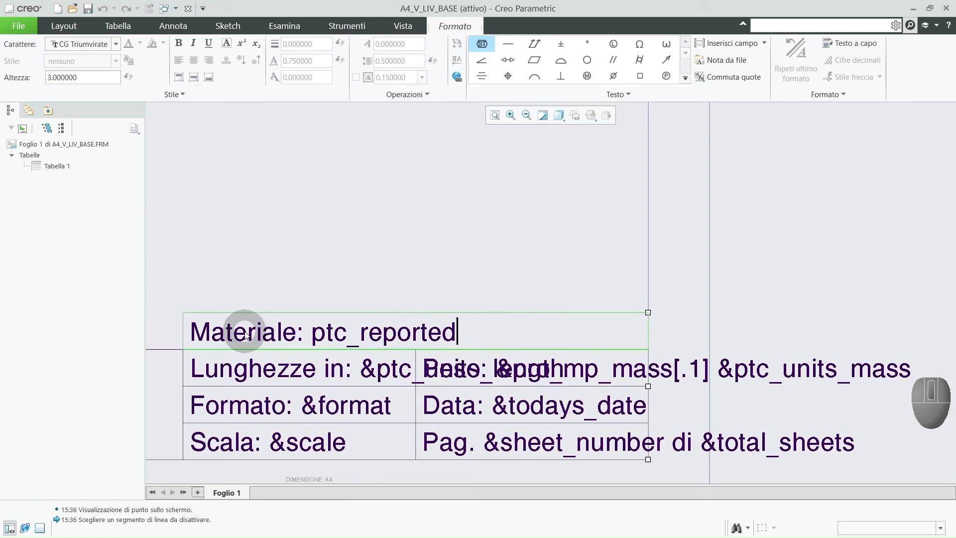
pyautogui.write('_ma')
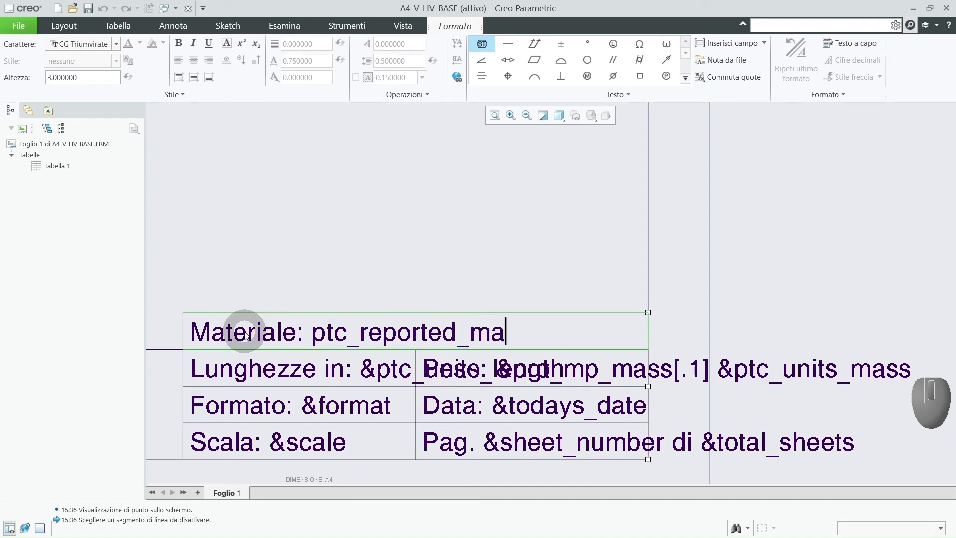
pyautogui.write('terial')
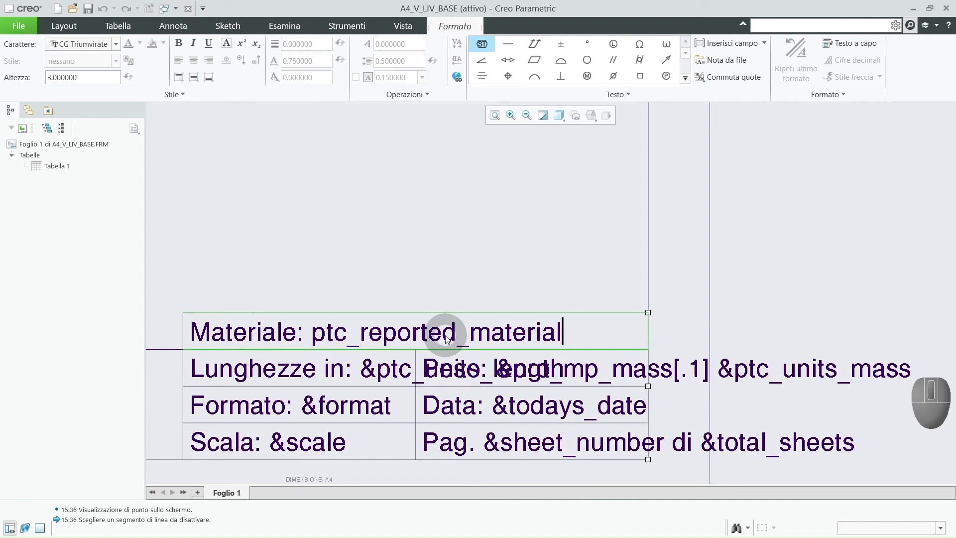
# Step: Fill the empty cell below the model name with "Descrizione: &description"
pyautogui.scroll(3, 437, 326)
pyautogui.scroll(-5, 255, 412)
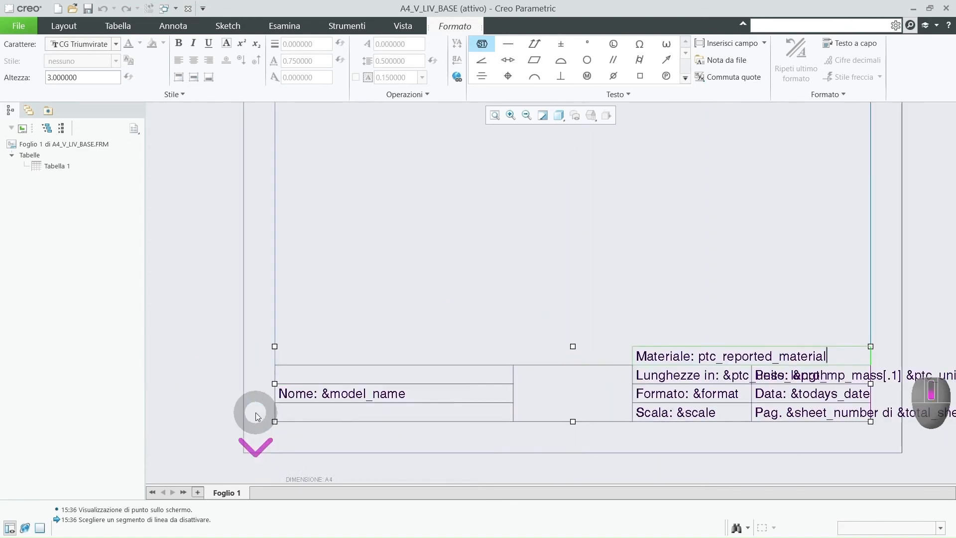
pyautogui.click(338, 412)
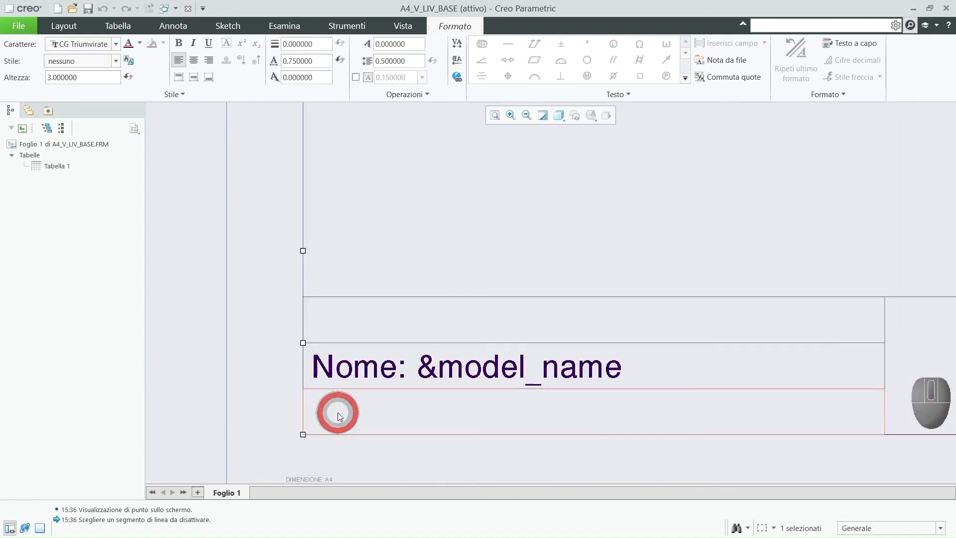
pyautogui.doubleClick(342, 410)
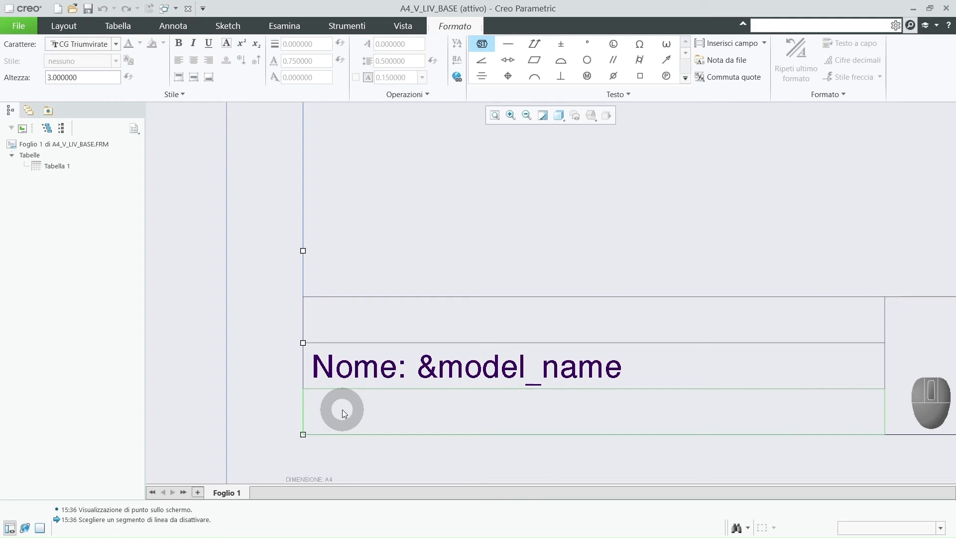
pyautogui.write('Descr')
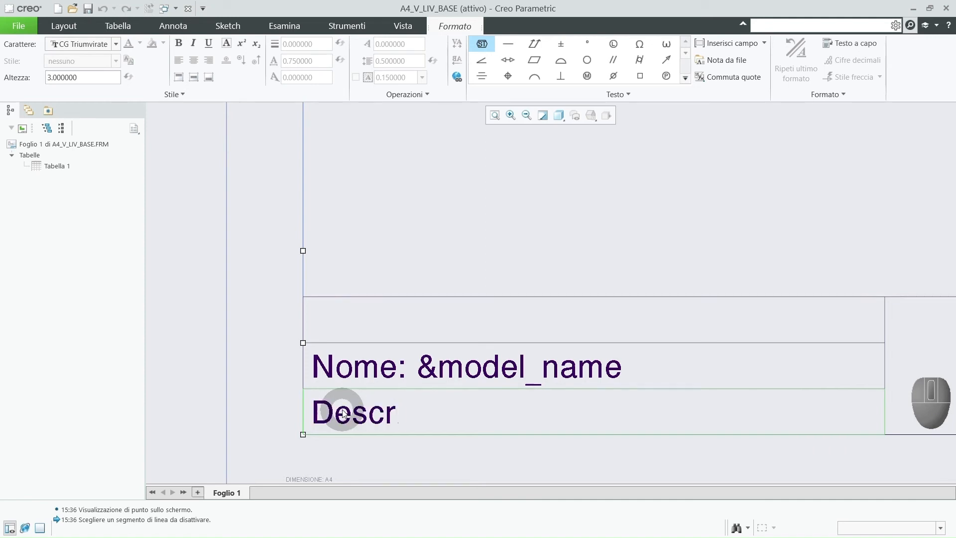
pyautogui.write('izione: &')
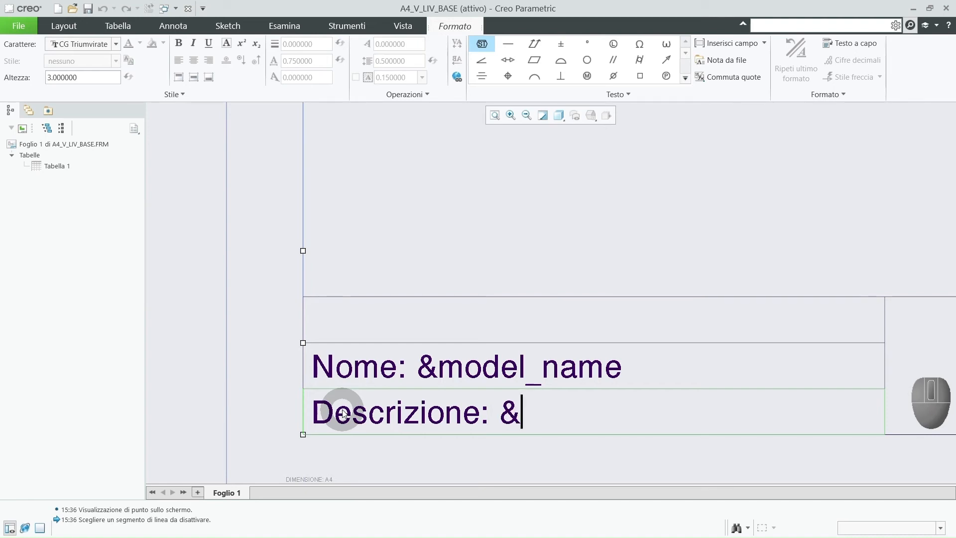
pyautogui.write('descr')
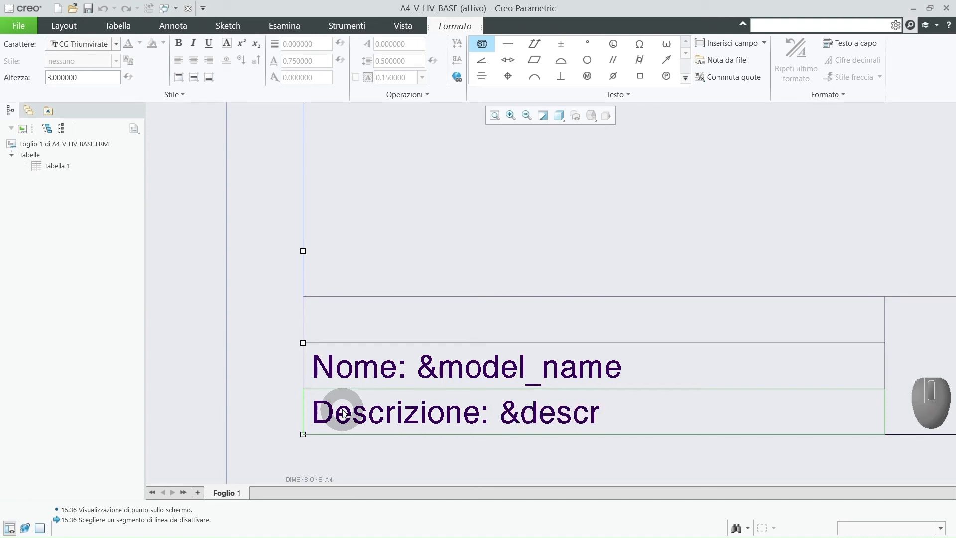
pyautogui.write('iptio')
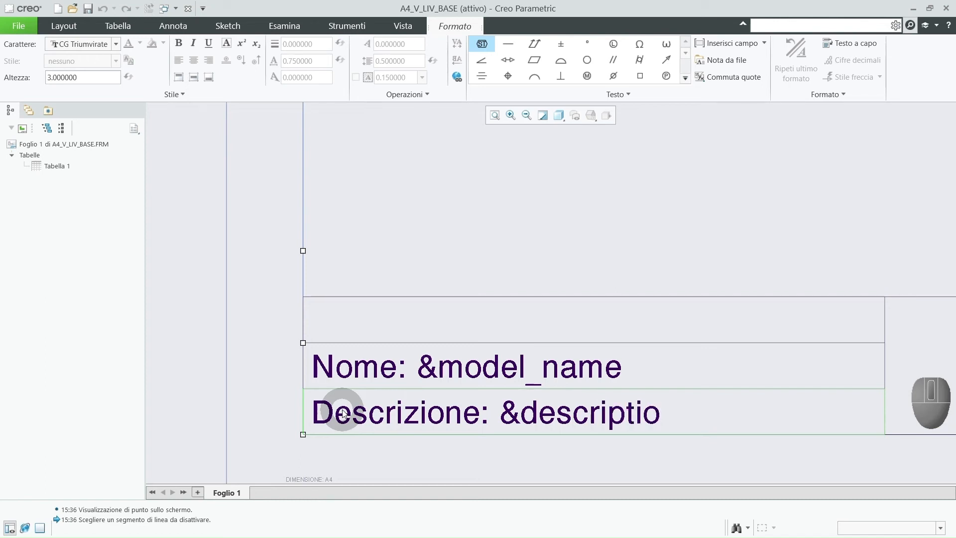
pyautogui.write('n')
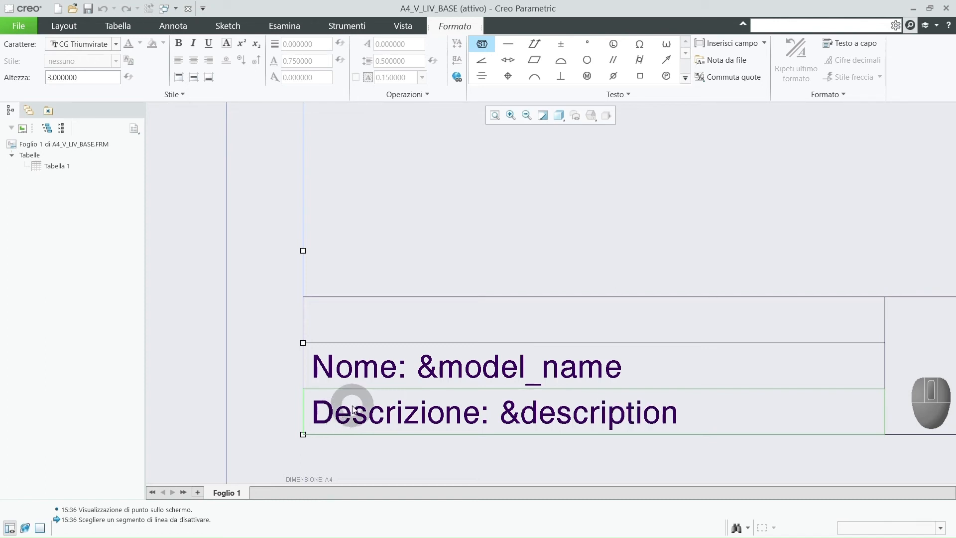
# Step: Fill the empty cell above the model name with "Disegnato da: Ingegnati & Crea"
pyautogui.click(340, 323)
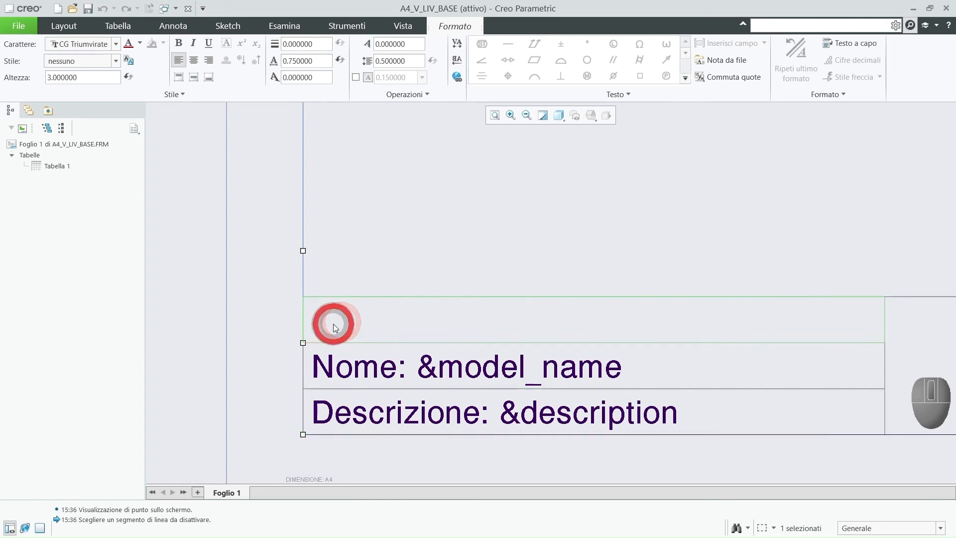
pyautogui.doubleClick(334, 327)
pyautogui.write('D')
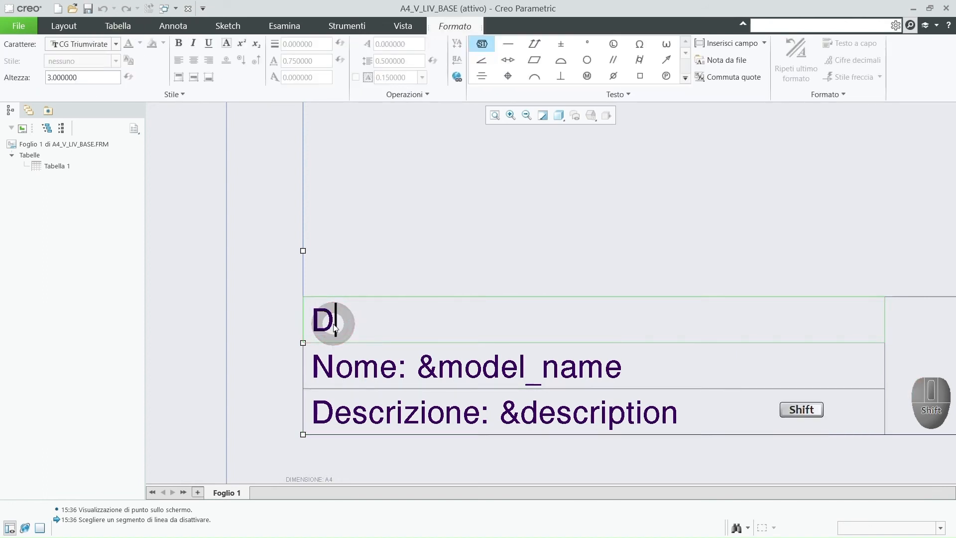
pyautogui.write('isegnato da:')
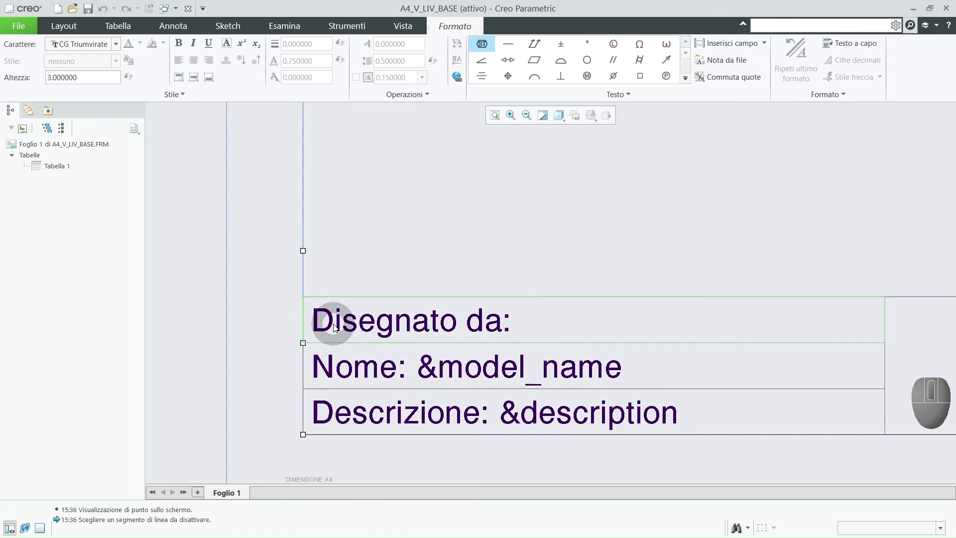
pyautogui.write('I')
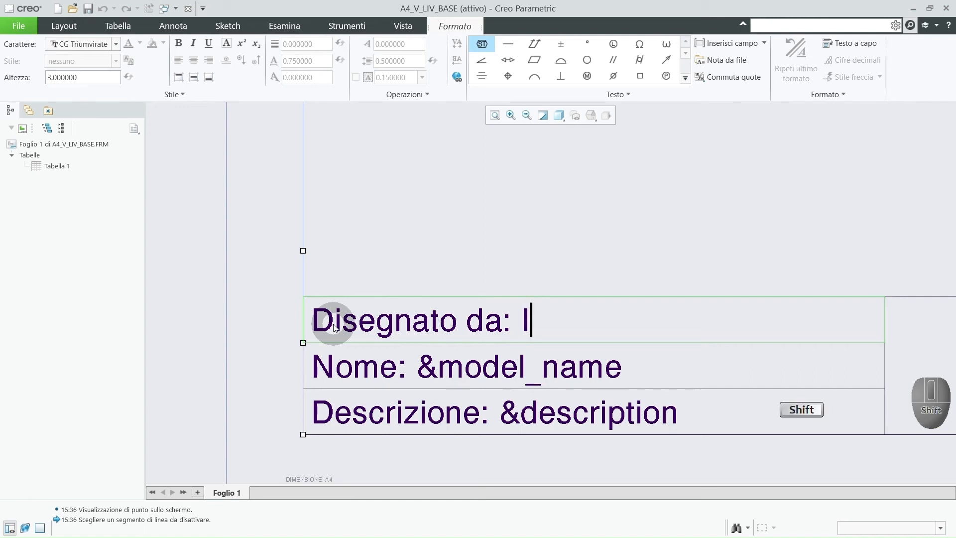
pyautogui.write('ngegna')
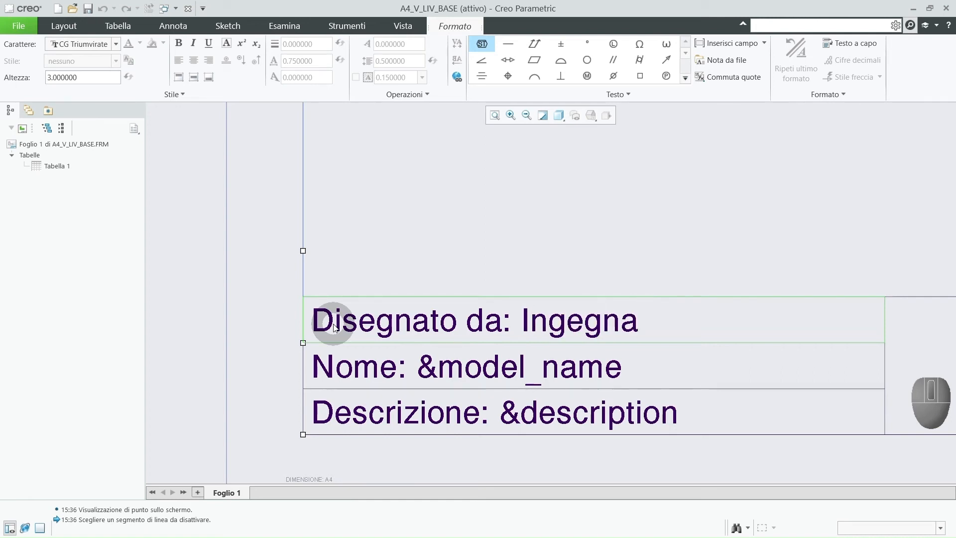
pyautogui.write('ti &')
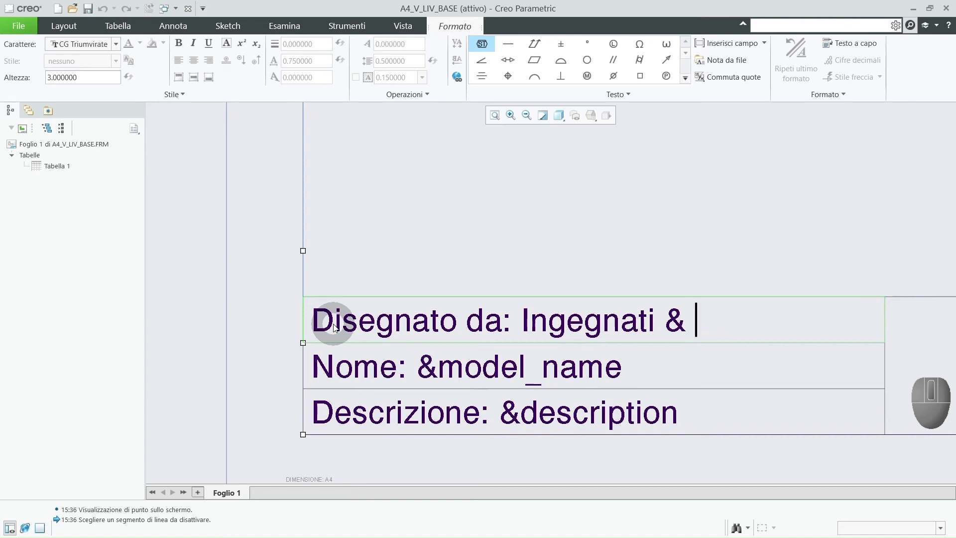
pyautogui.write('Crea')
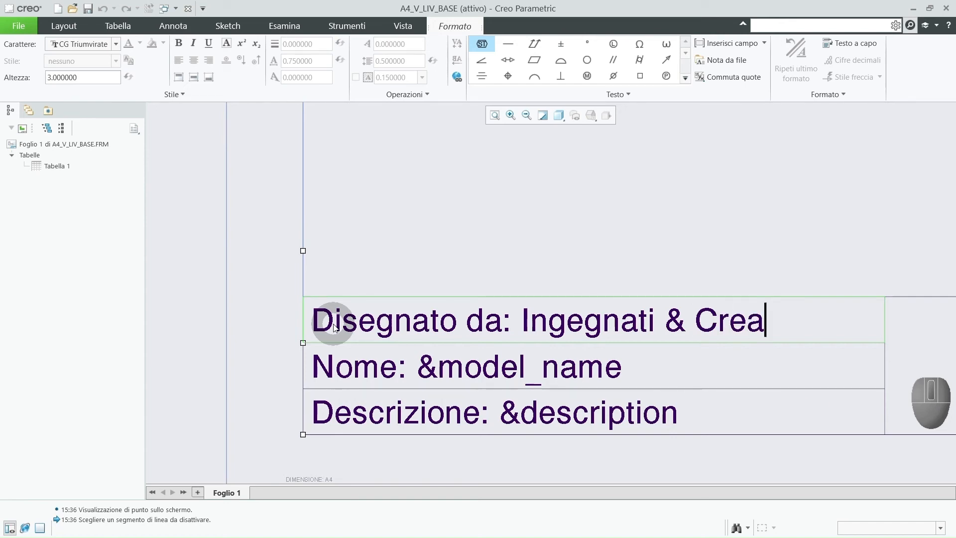
pyautogui.scroll(-5, 450, 382)
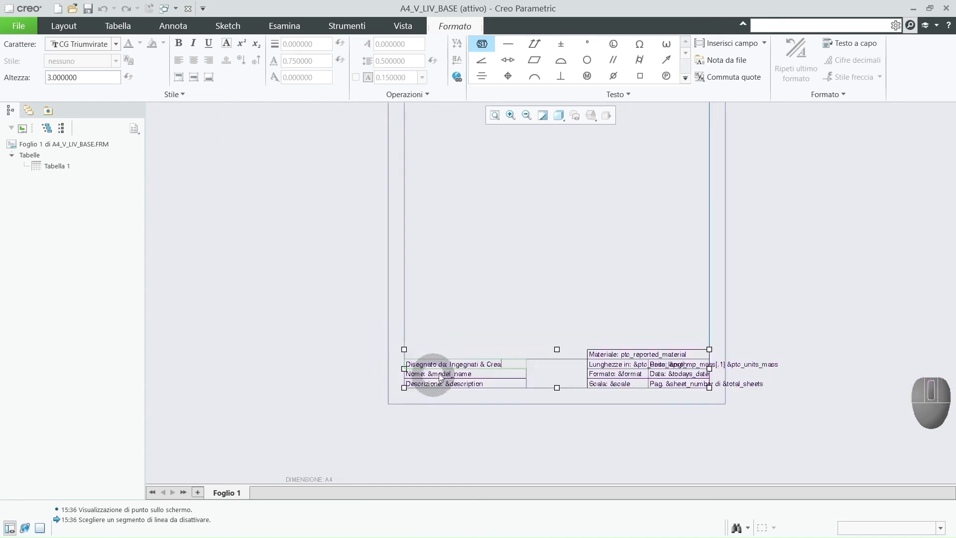
pyautogui.click(588, 315)
# Step: Insert the symbol "simbolo di proiezione europeo" at a free point outside the sheet, beside the border
pyautogui.scroll(3, 656, 371)
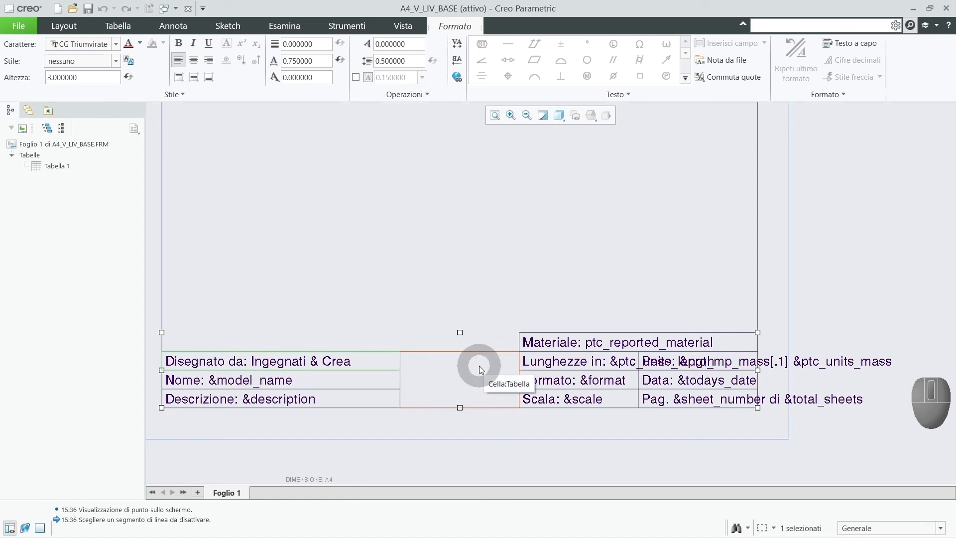
pyautogui.click(178, 26)
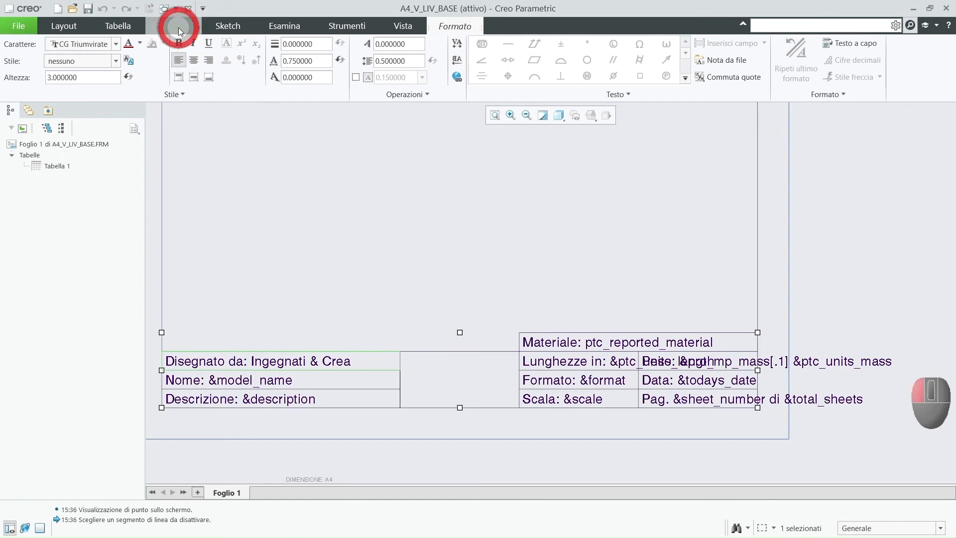
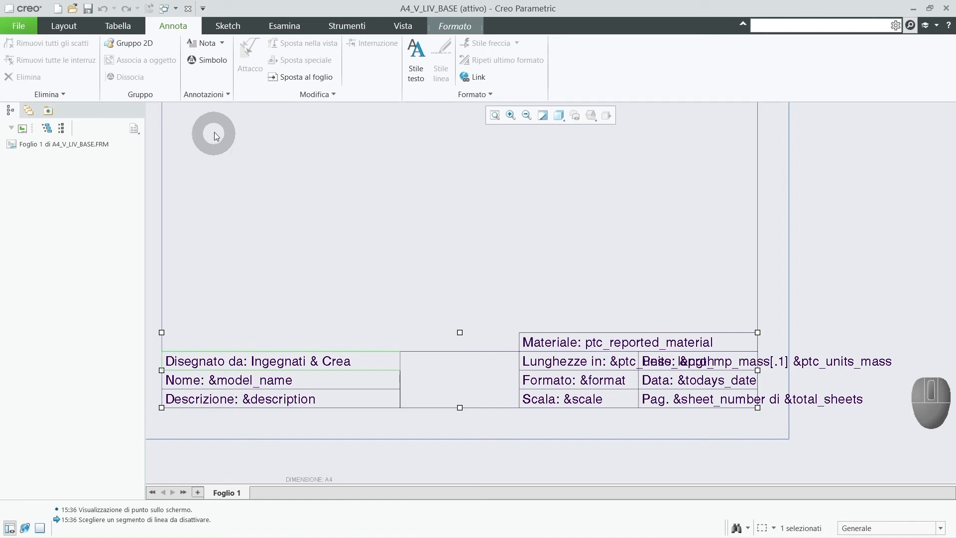
pyautogui.click(213, 60)
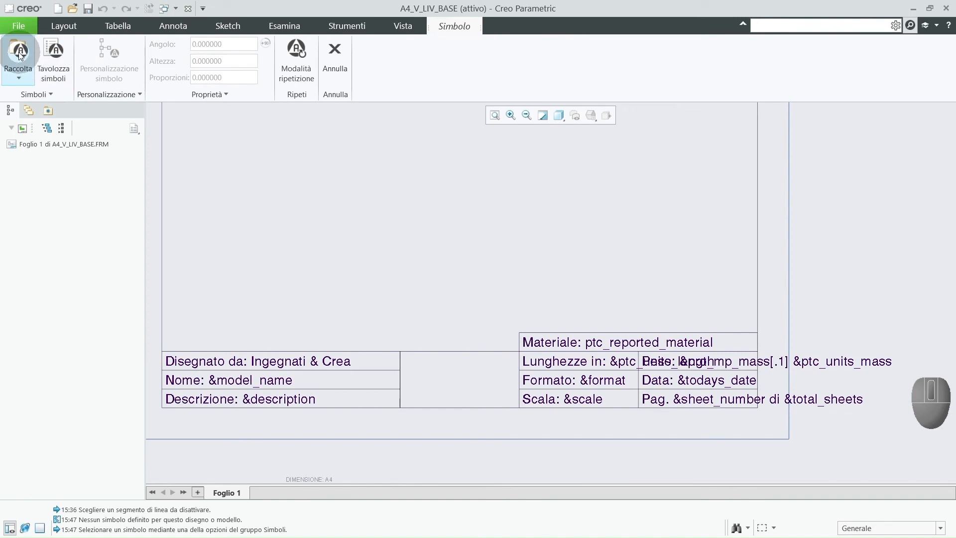
pyautogui.click(20, 52)
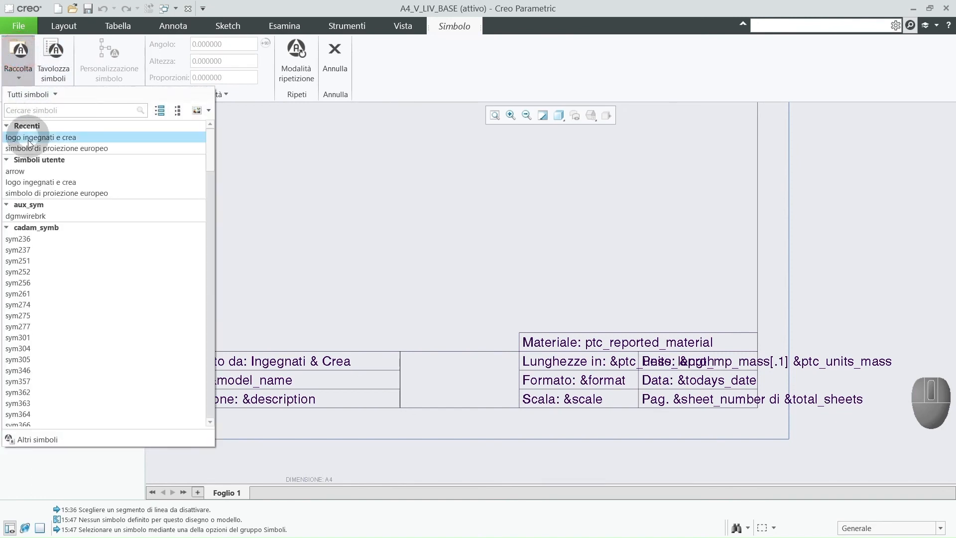
pyautogui.moveTo(28, 149)
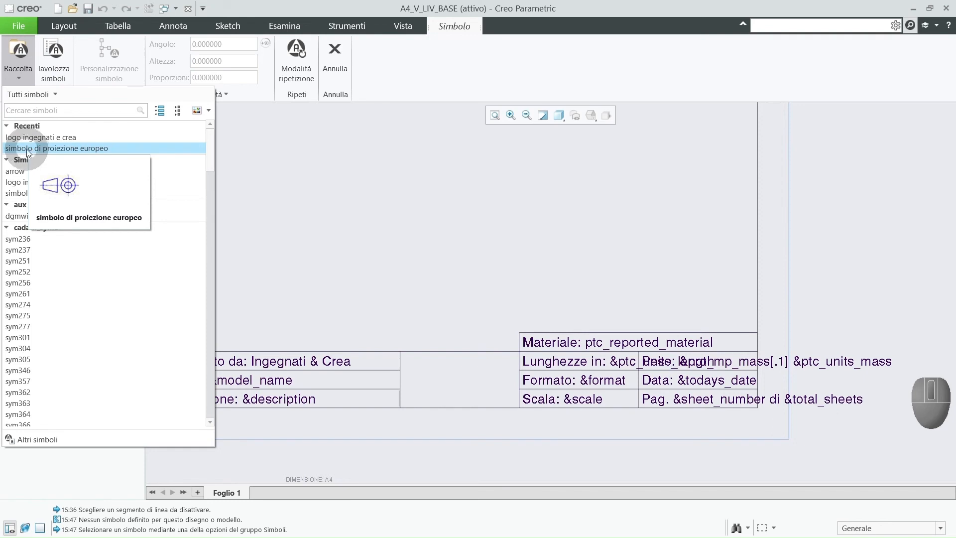
pyautogui.click(29, 148)
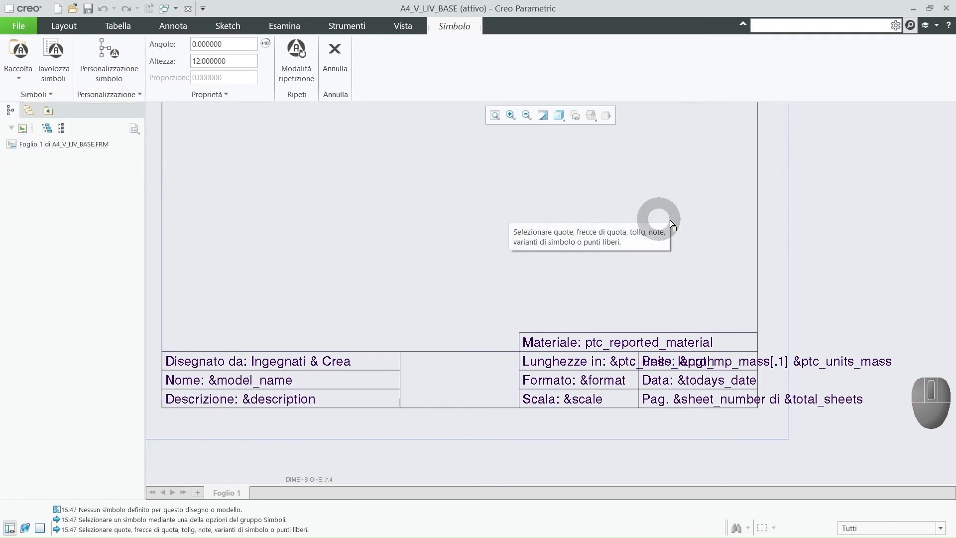
pyautogui.click(848, 214)
pyautogui.scroll(2, 407, 267)
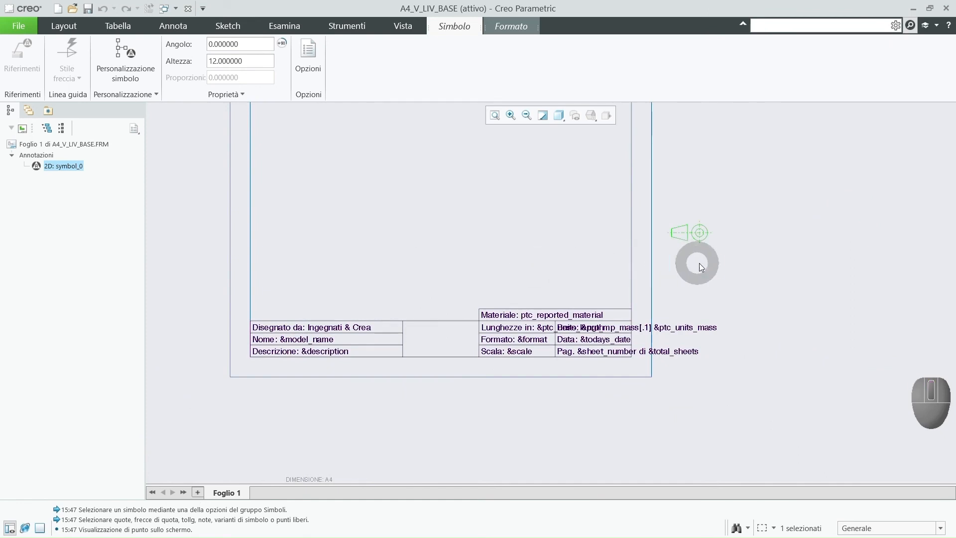
pyautogui.click(700, 262)
# Step: Delete the projection symbol placed outside the sheet
pyautogui.scroll(-4, 691, 252)
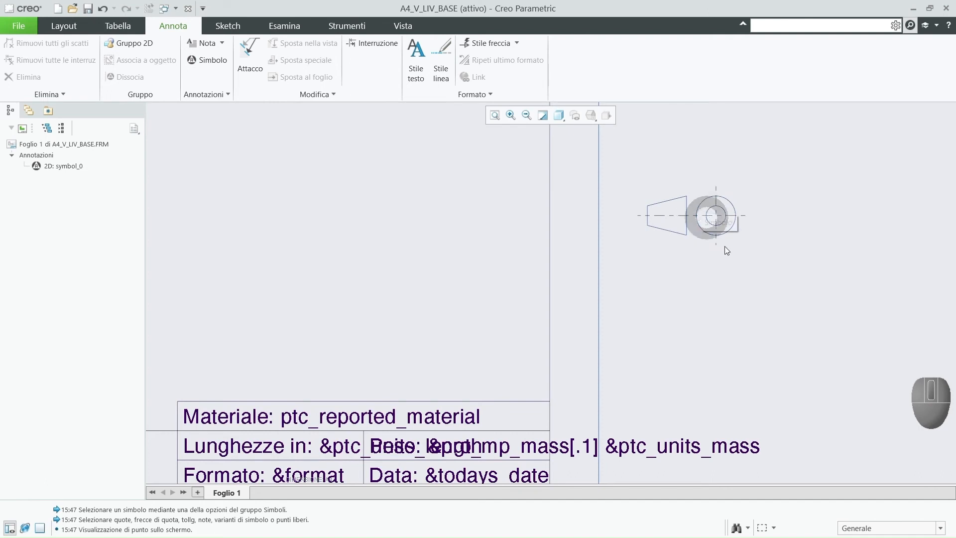
pyautogui.scroll(3, 765, 311)
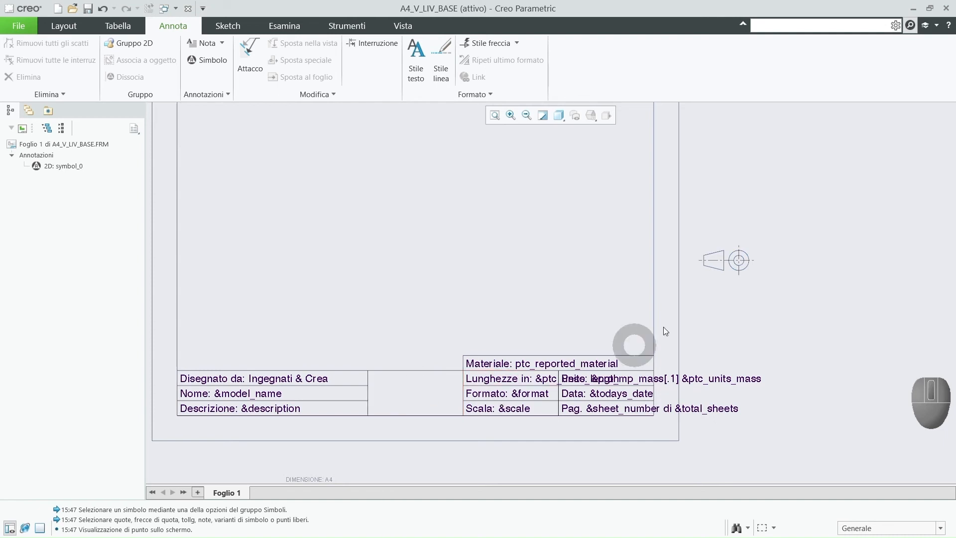
pyautogui.click(721, 275)
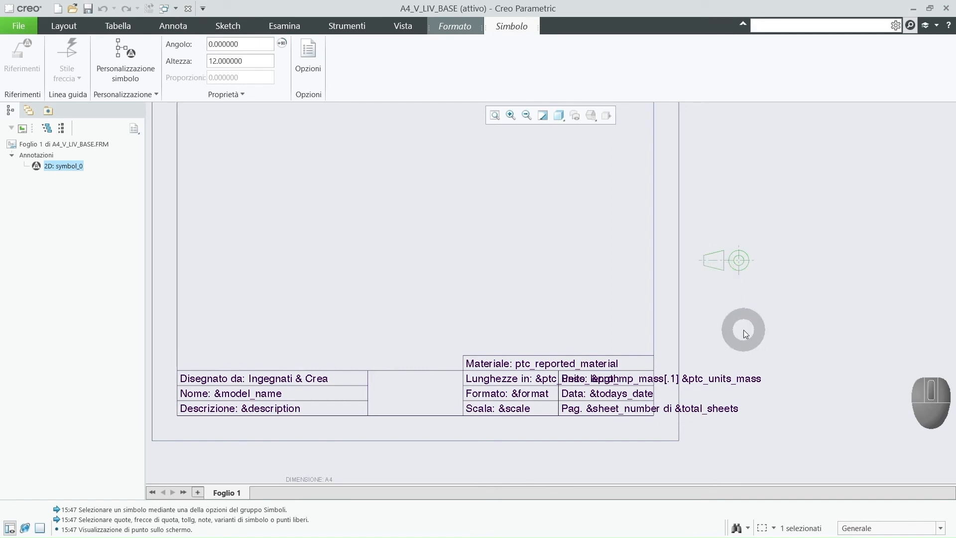
pyautogui.press('Delete')
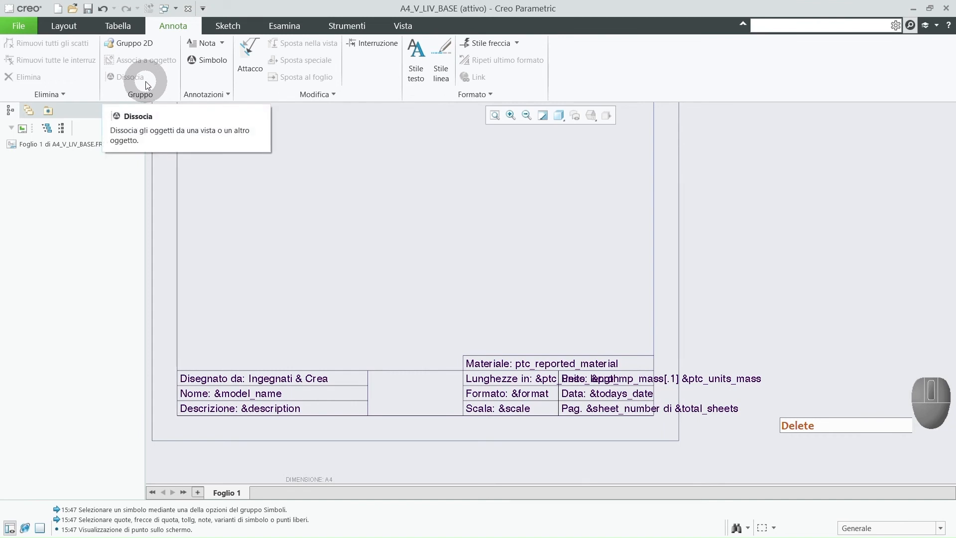
# Step: Align the content of the empty middle cell of the title block to the centre horizontally and the middle vertically
pyautogui.click(407, 396)
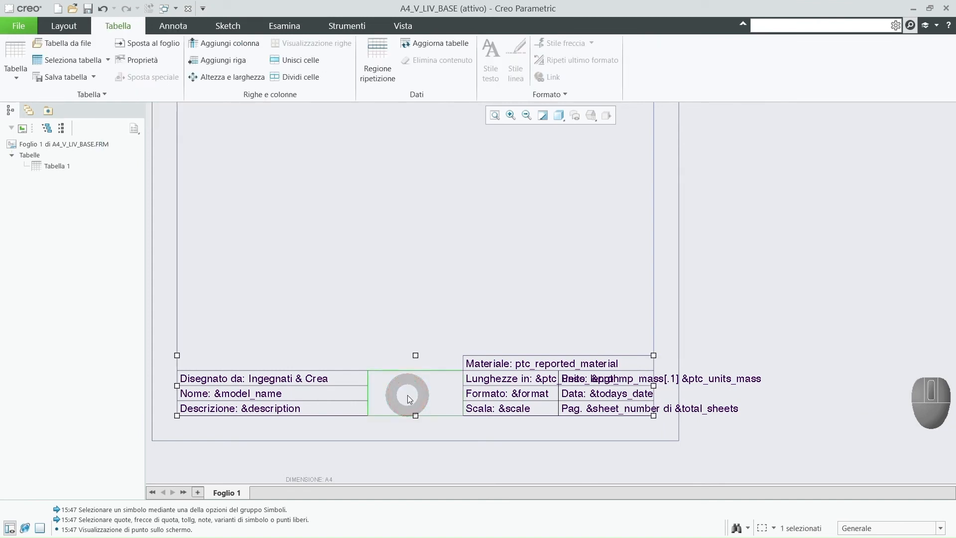
pyautogui.doubleClick(408, 397)
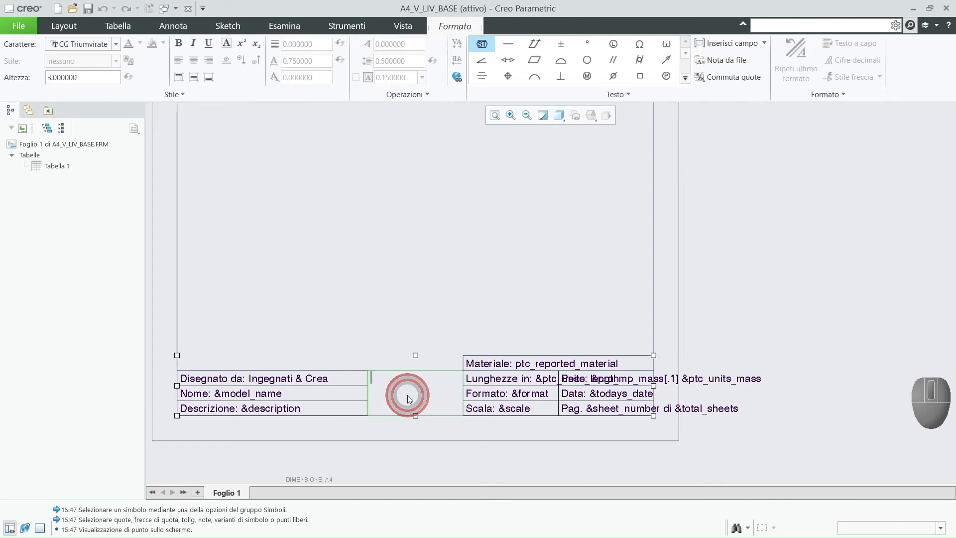
pyautogui.middleClick(420, 324)
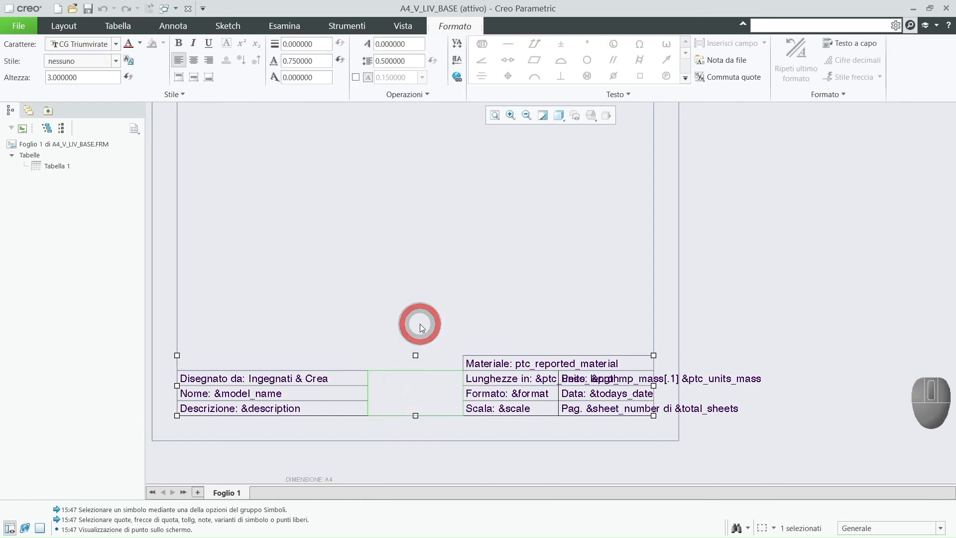
pyautogui.click(194, 62)
pyautogui.click(194, 62)
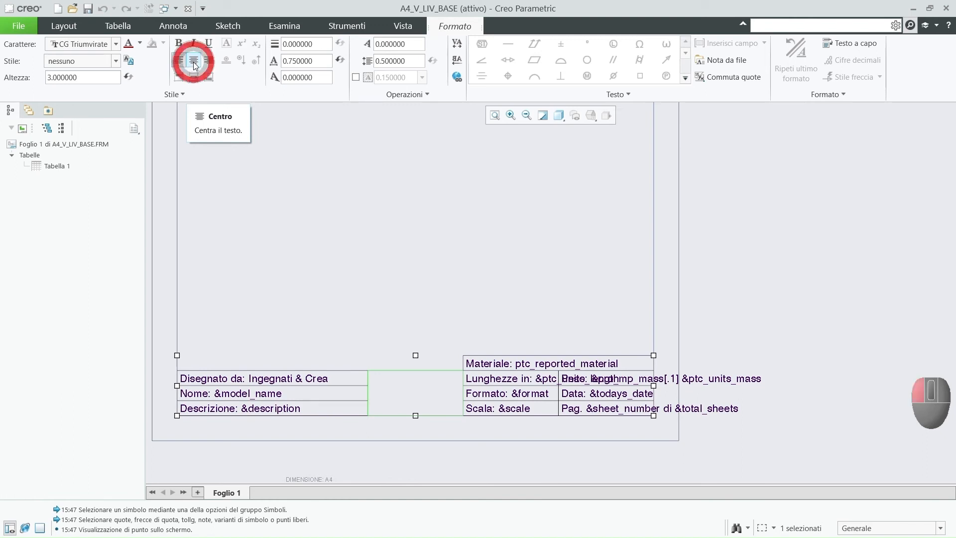
pyautogui.click(194, 78)
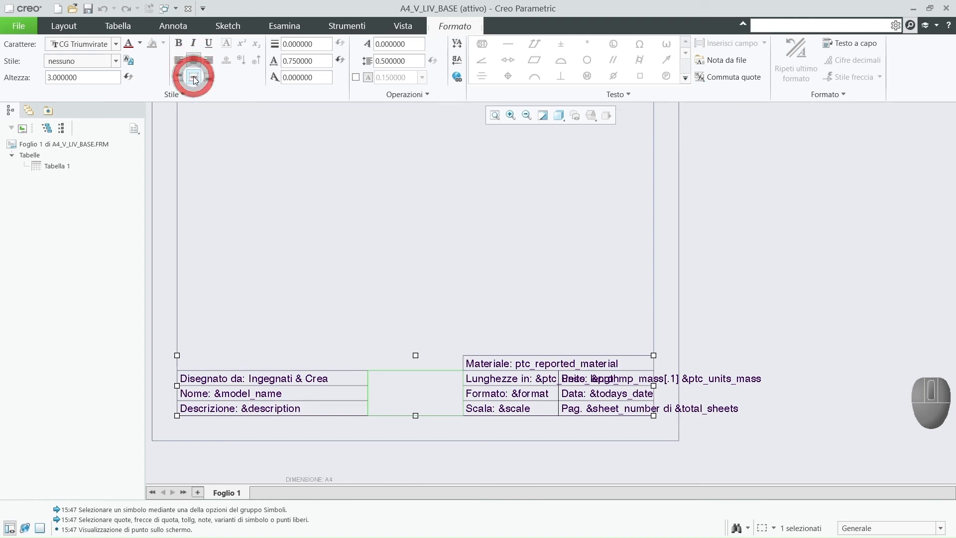
pyautogui.click(286, 216)
# Step: Fill the empty middle cell of the title block with "&sym(simbolo_di_proiezione_europeo)"
pyautogui.doubleClick(388, 391)
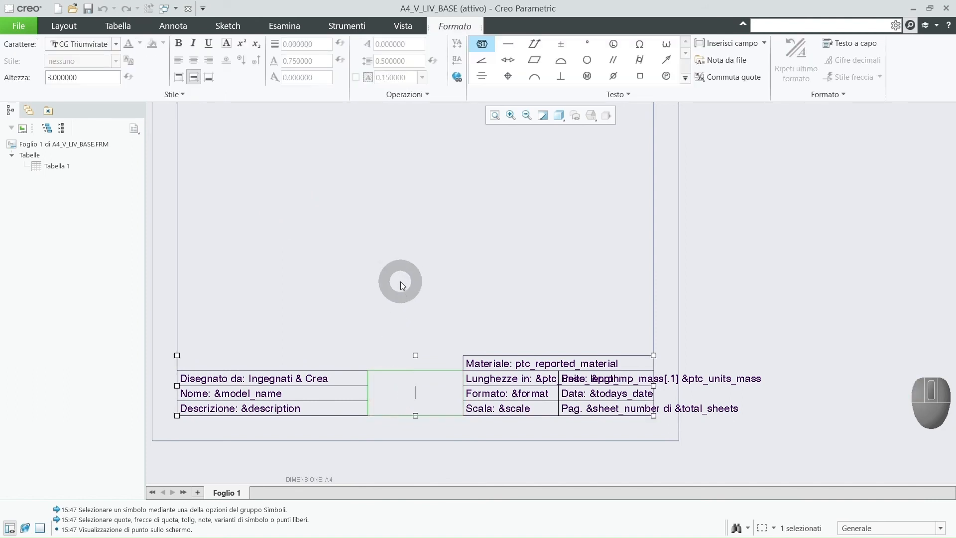
pyautogui.write('&sym(')
pyautogui.write('simbolo')
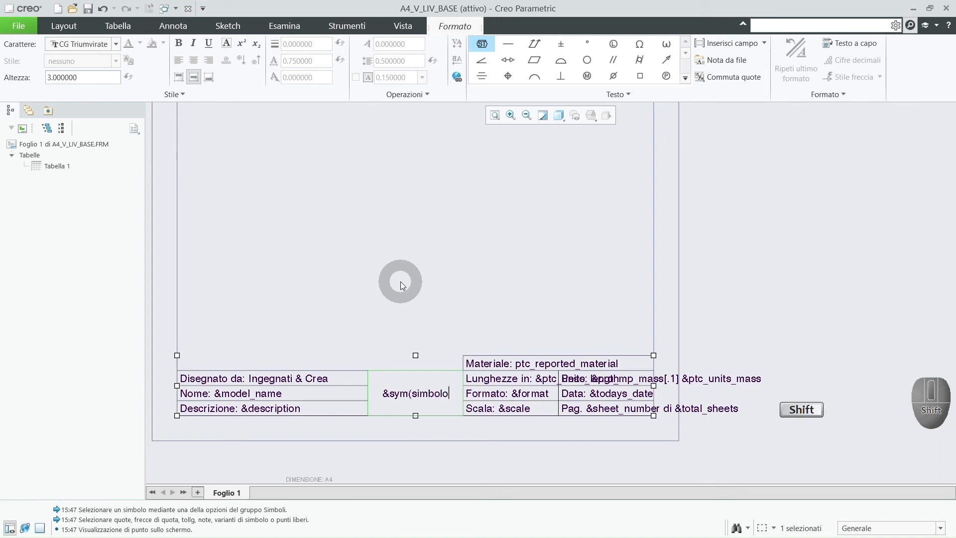
pyautogui.write('_di')
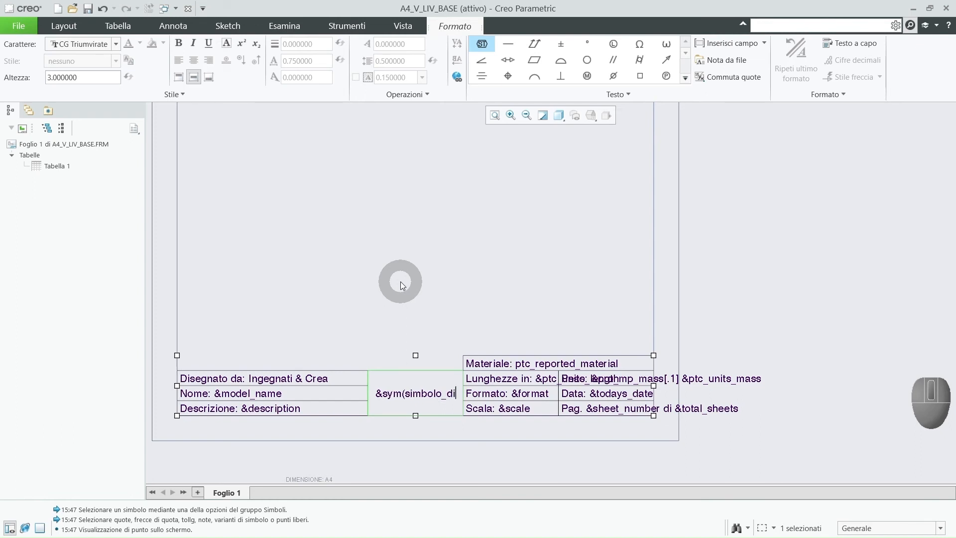
pyautogui.write('_pro')
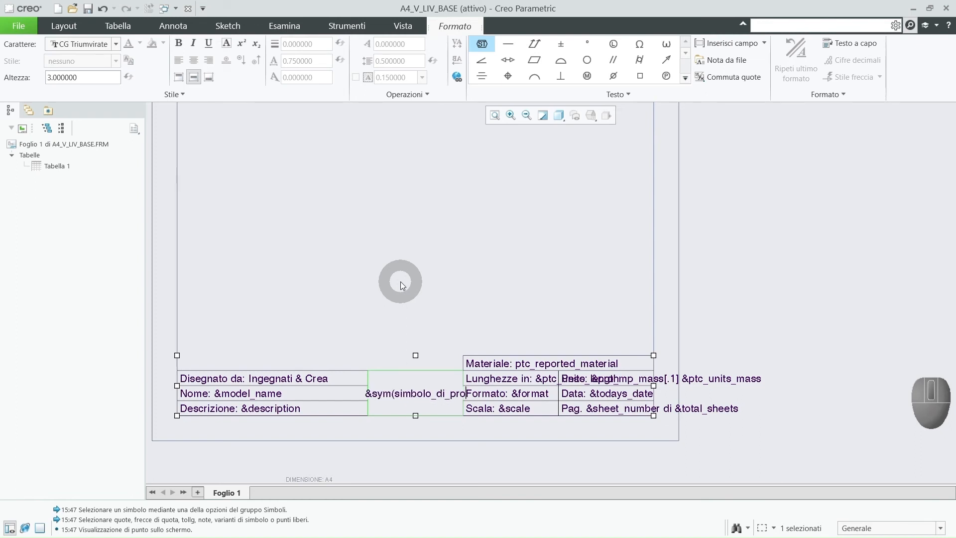
pyautogui.write('iez')
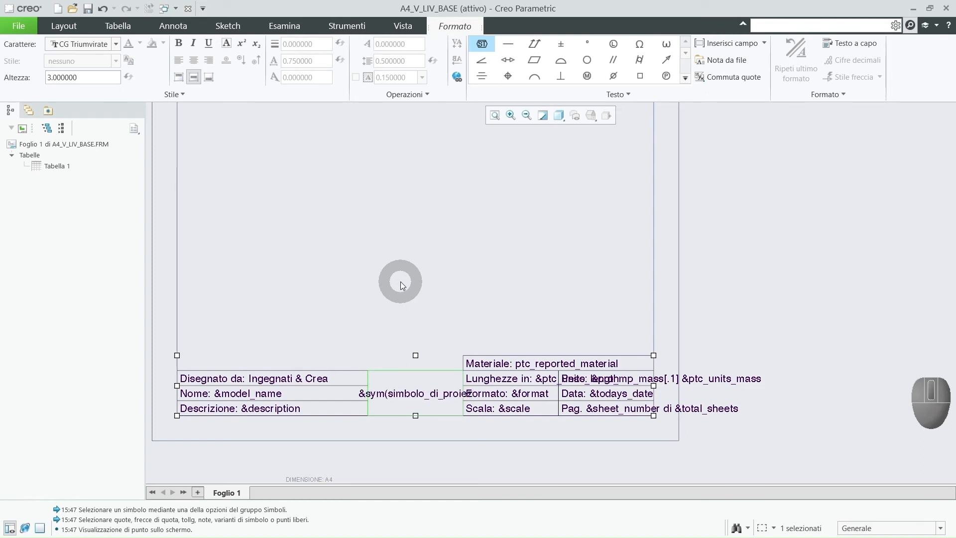
pyautogui.write('ione_')
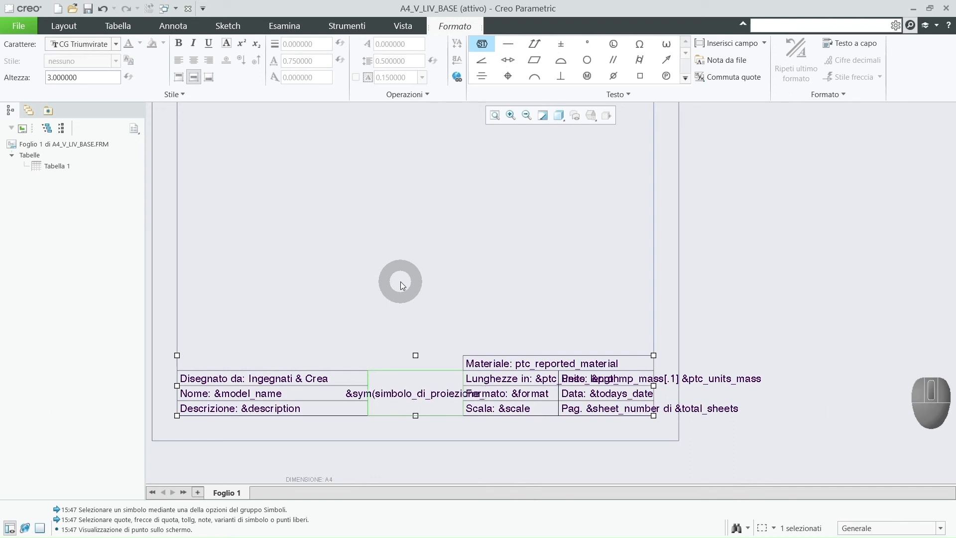
pyautogui.write('eu')
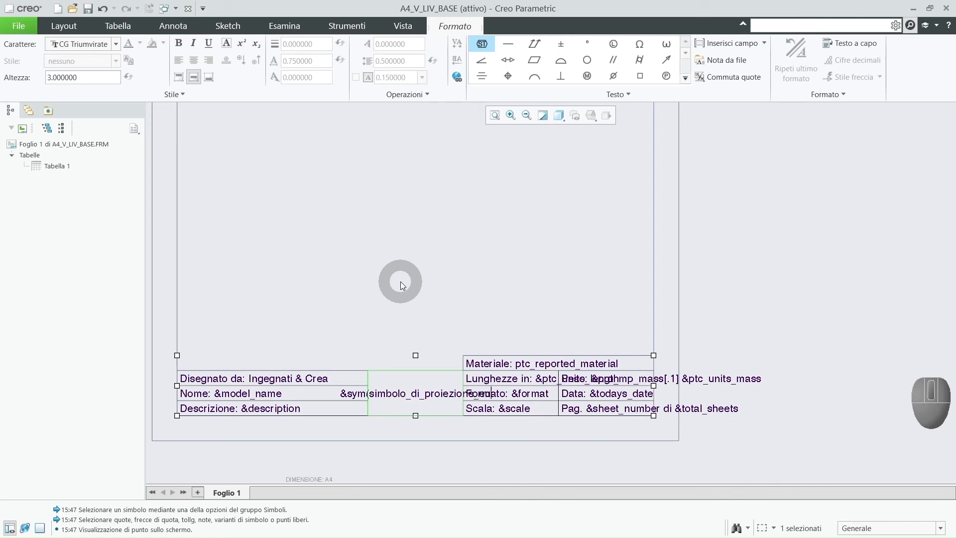
pyautogui.write('ropeo')
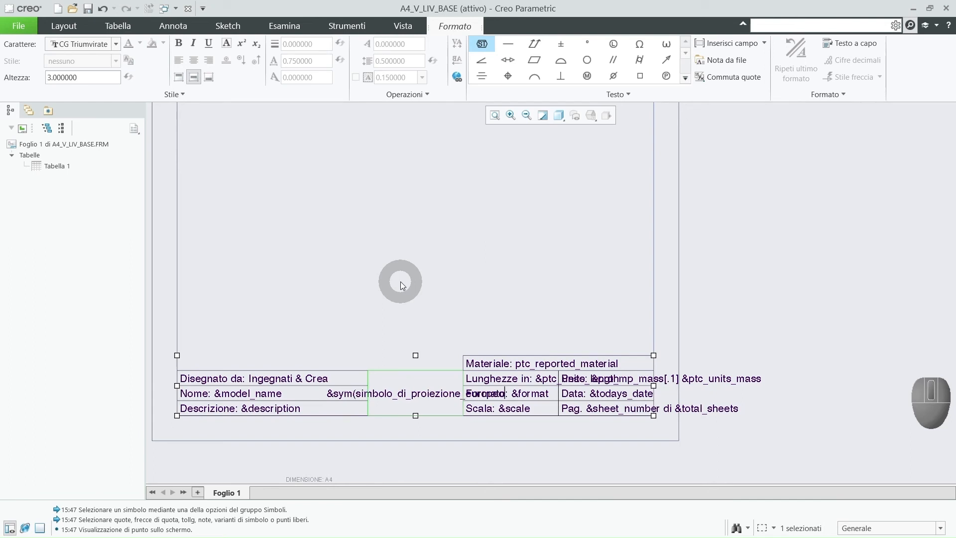
pyautogui.write(')')
pyautogui.click(411, 378)
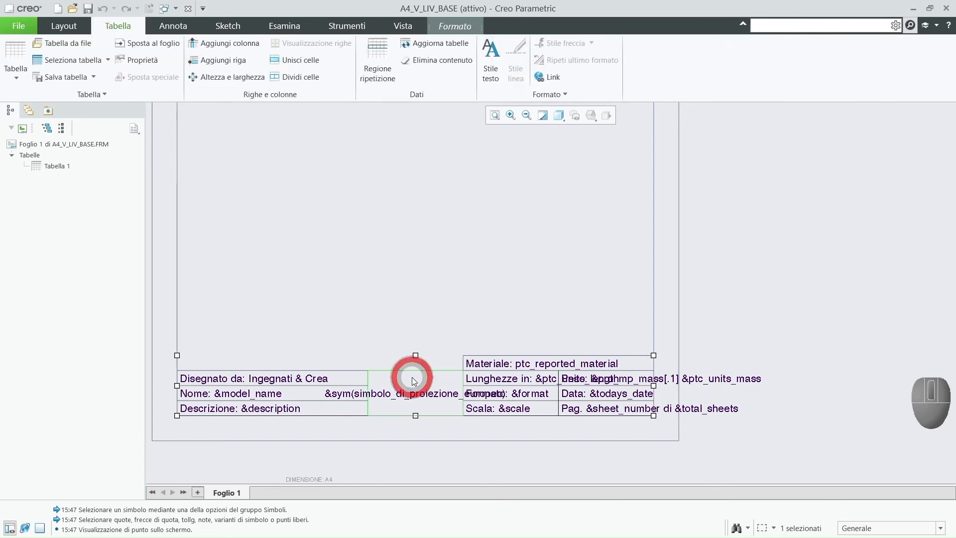
# Step: Set the text height of the middle cell with the symbol call to 16
pyautogui.doubleClick(411, 377)
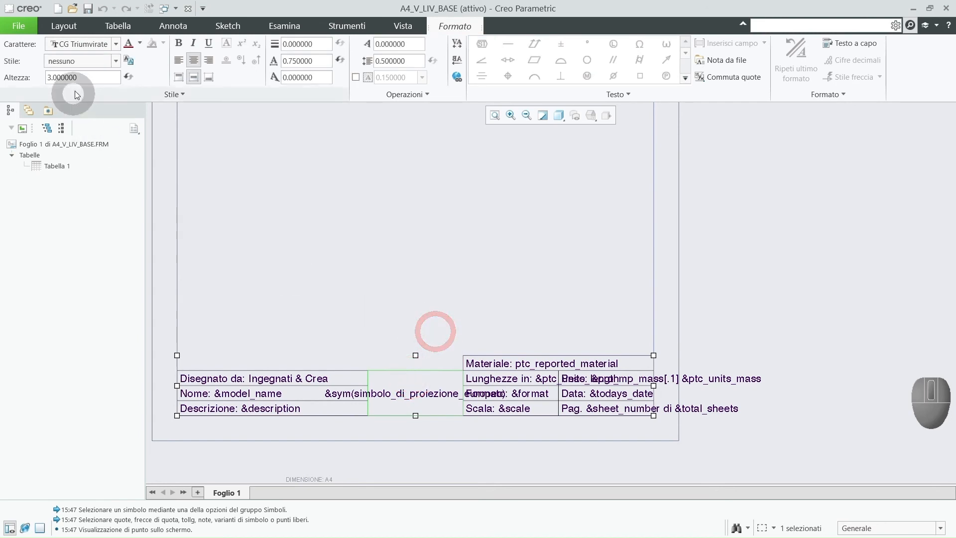
pyautogui.click(82, 78)
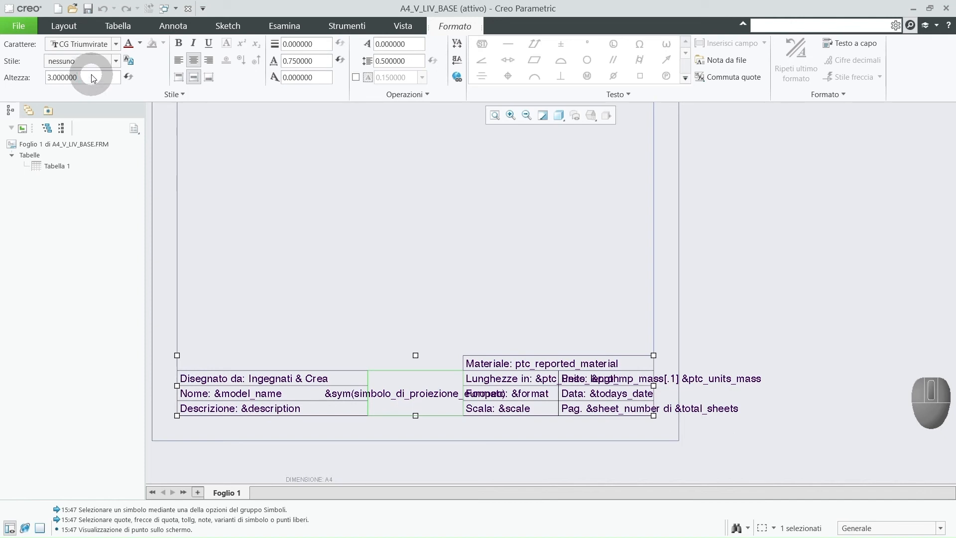
pyautogui.moveTo(83, 81); pyautogui.dragTo(50, 83)
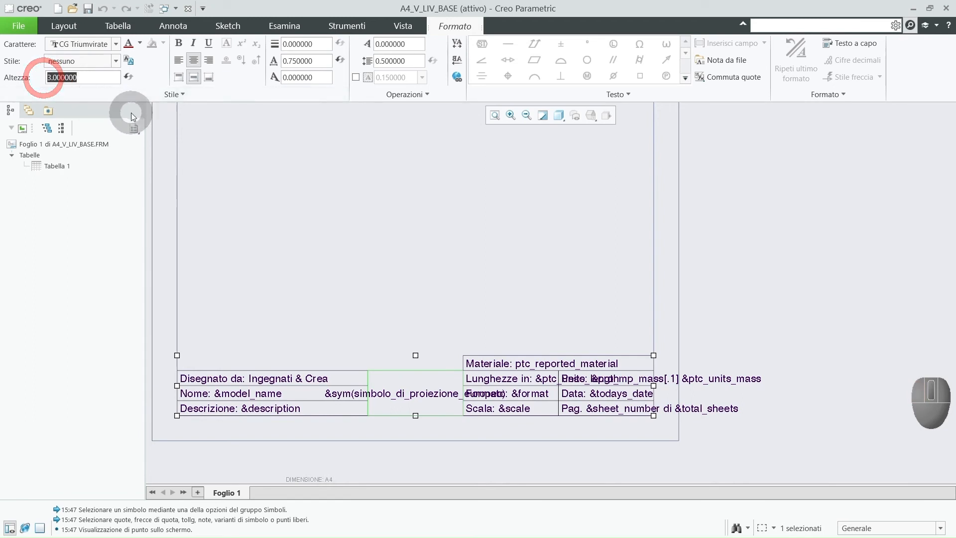
pyautogui.write('1')
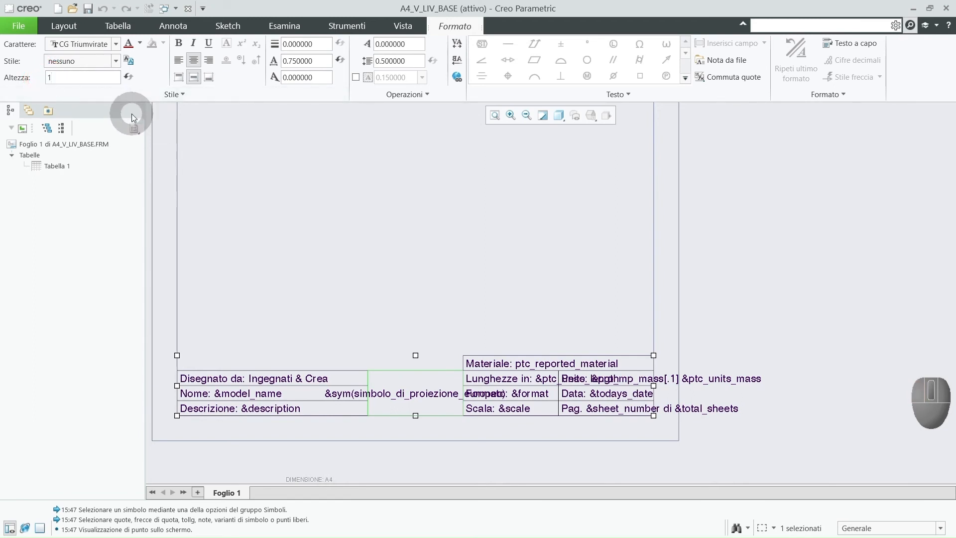
pyautogui.write('6')
pyautogui.press('Return')
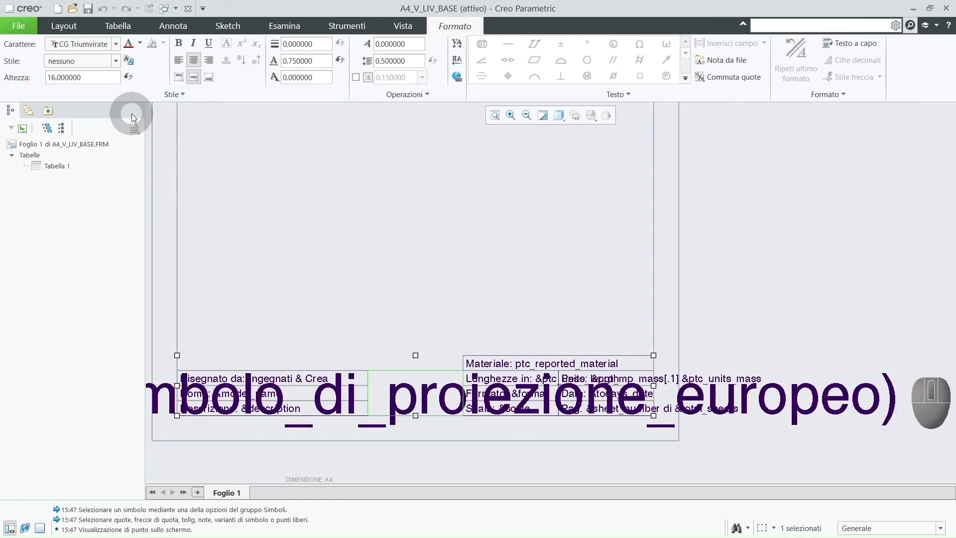
pyautogui.click(326, 235)
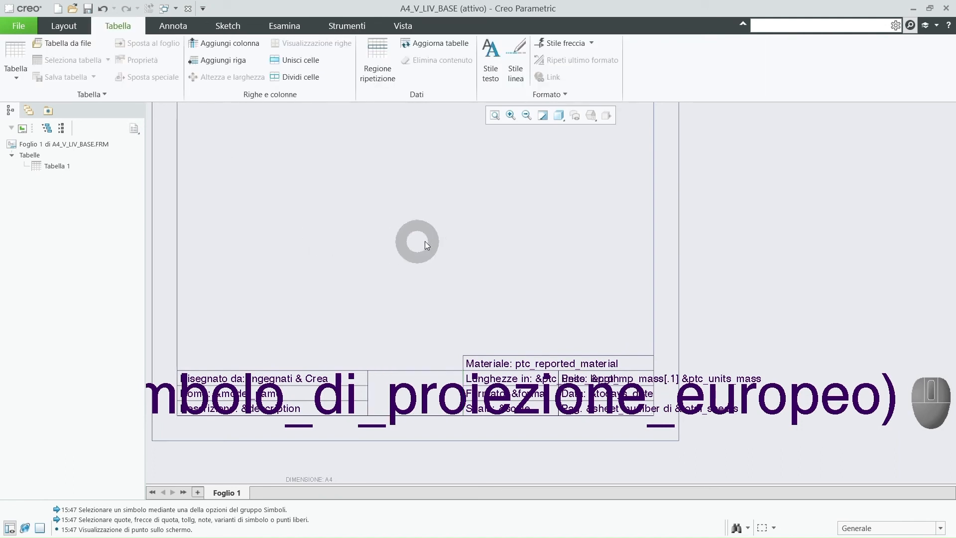
# Step: Save the format A4_V_LIV_BASE.FRM in the FORMATI folder of CONFIG_CREO
pyautogui.scroll(3, 431, 243)
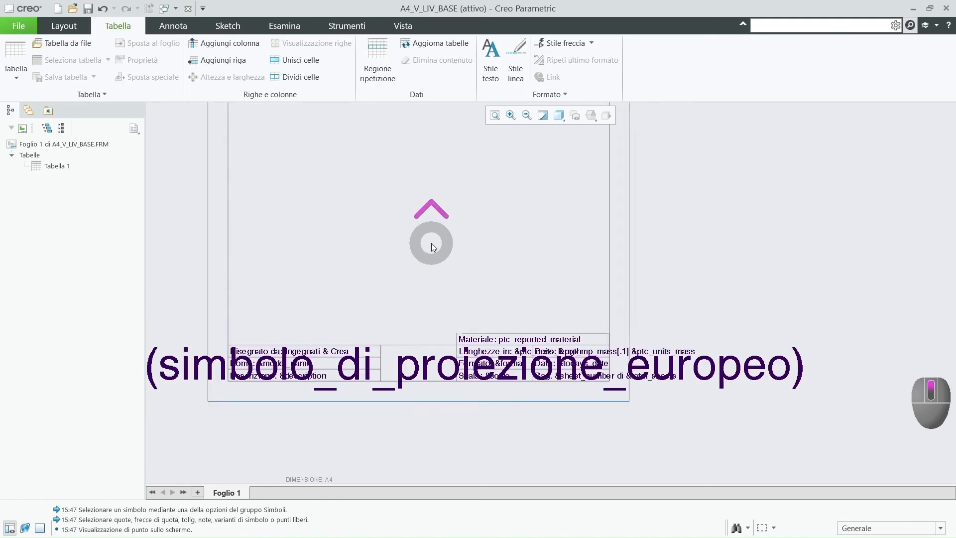
pyautogui.click(495, 116)
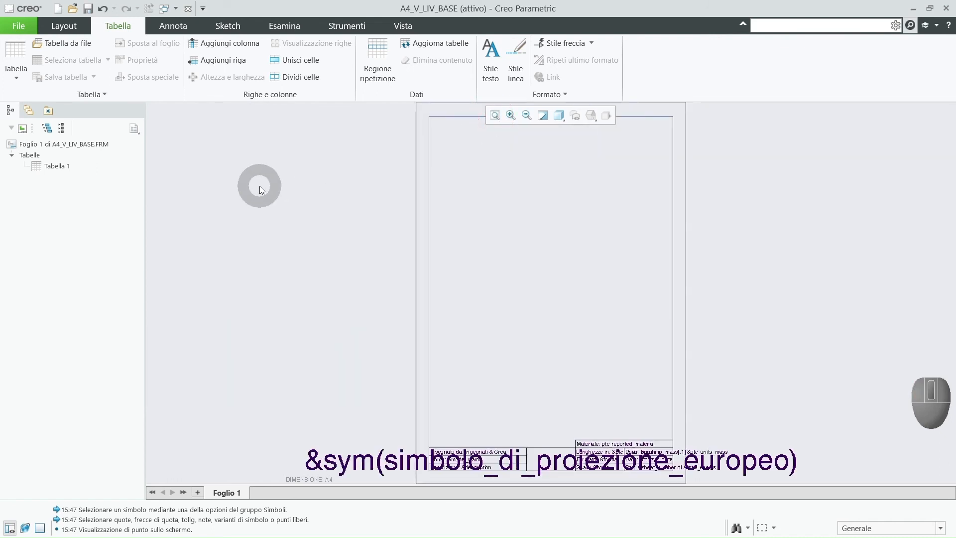
pyautogui.click(89, 10)
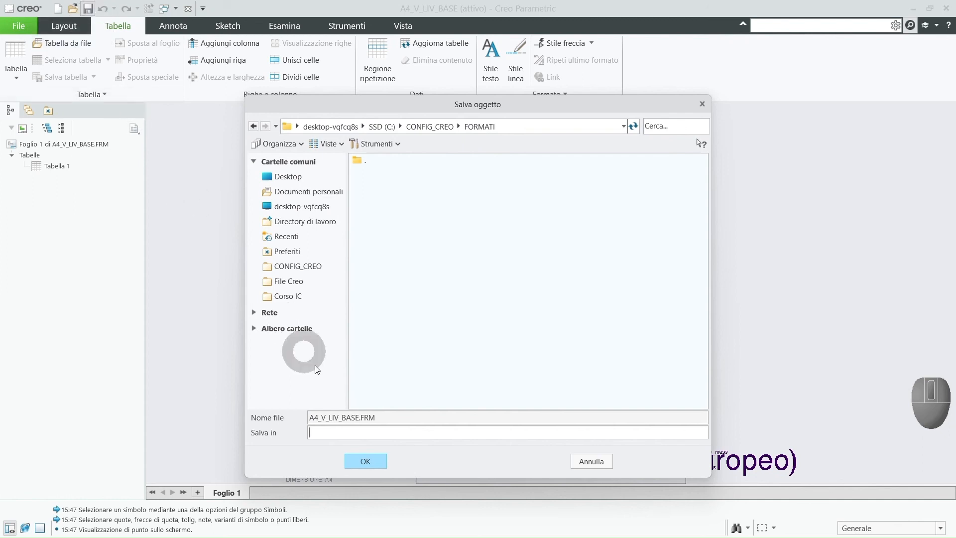
pyautogui.click(368, 462)
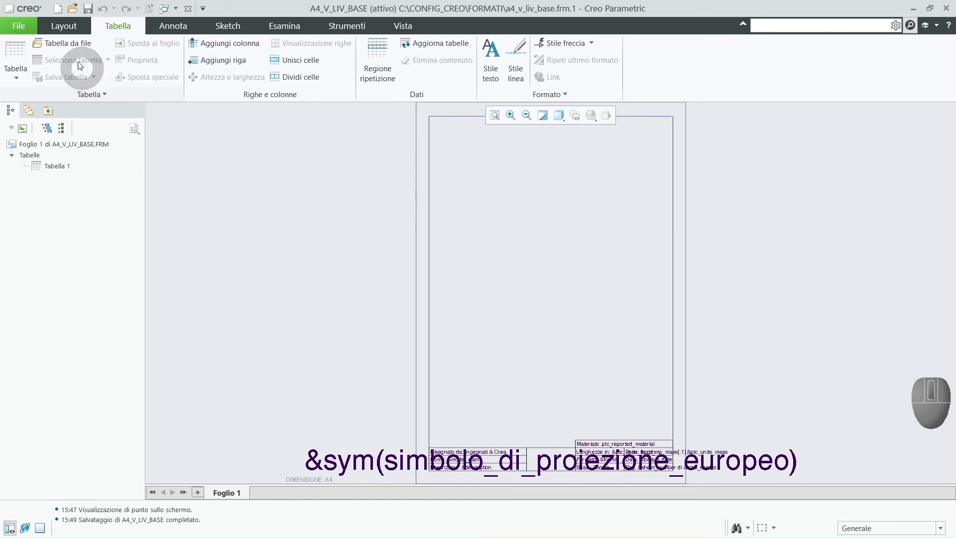
# Step: Switch to the window of the part ESEMPIO_PER_FORMATI.PRT
pyautogui.click(59, 9)
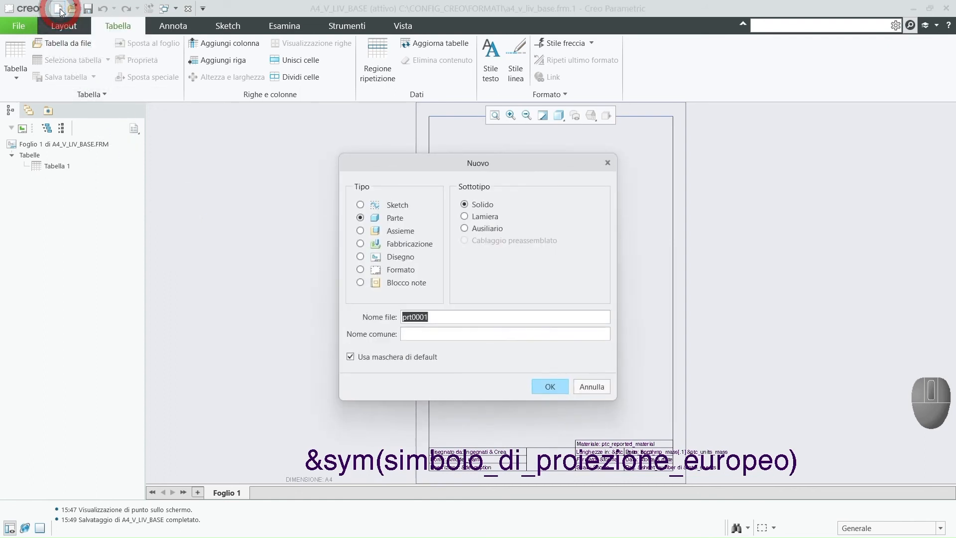
pyautogui.click(601, 388)
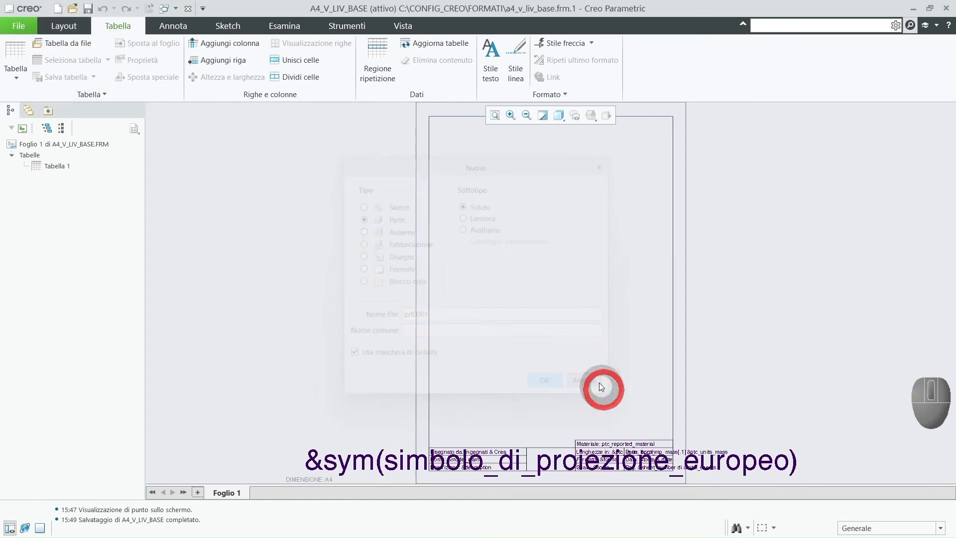
pyautogui.click(166, 9)
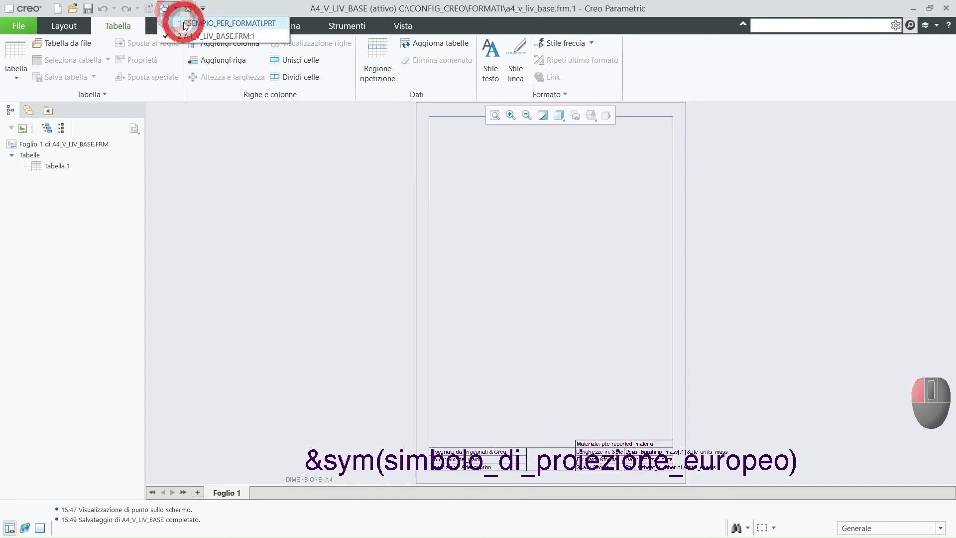
pyautogui.click(183, 24)
# Step: Create a new drawing of esempio_per_formati.prt, empty with format, using the A4_V_LIV_BASE format
pyautogui.click(58, 9)
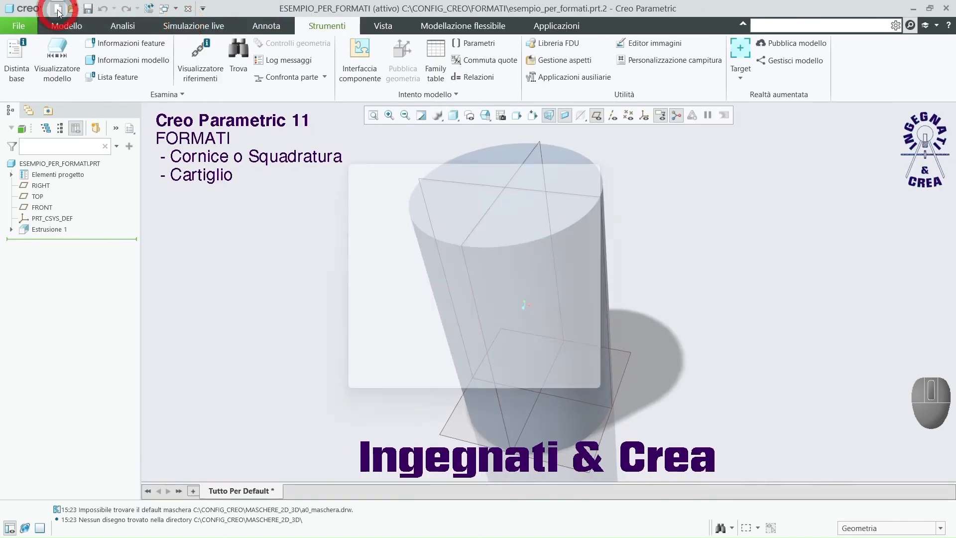
pyautogui.click(362, 257)
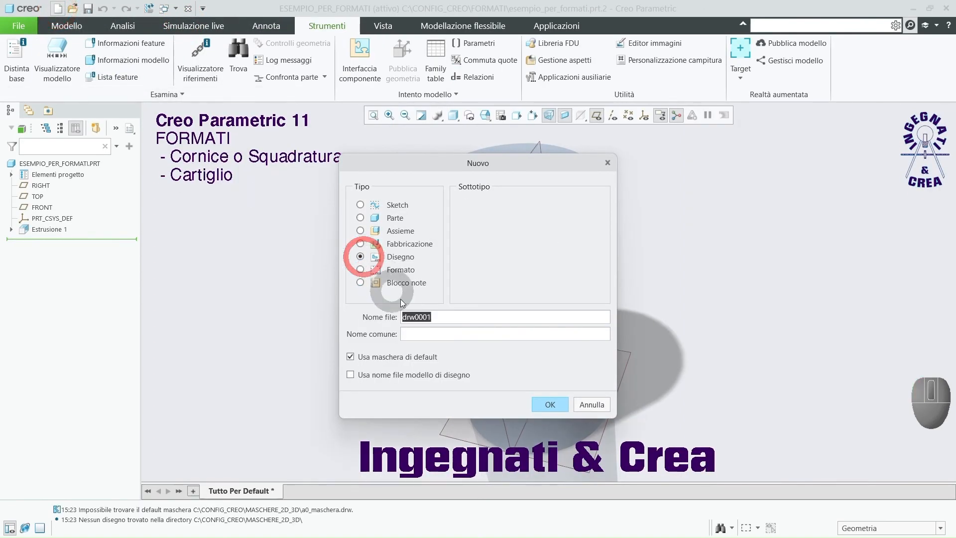
pyautogui.click(544, 403)
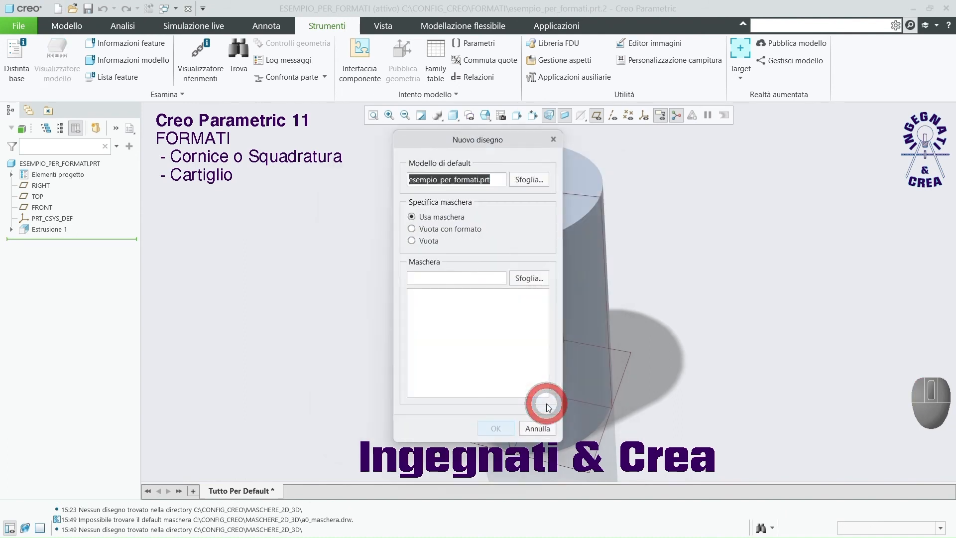
pyautogui.click(454, 231)
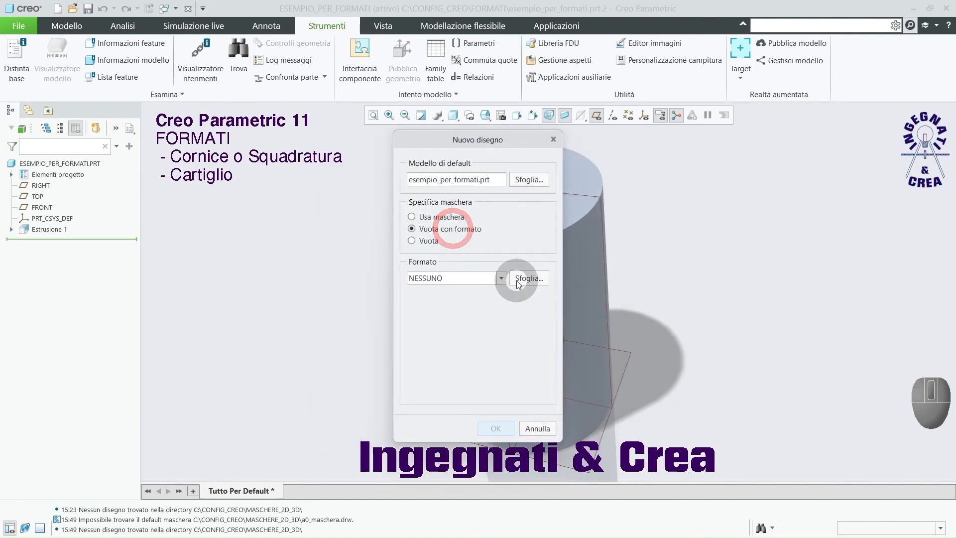
pyautogui.click(501, 279)
pyautogui.click(490, 289)
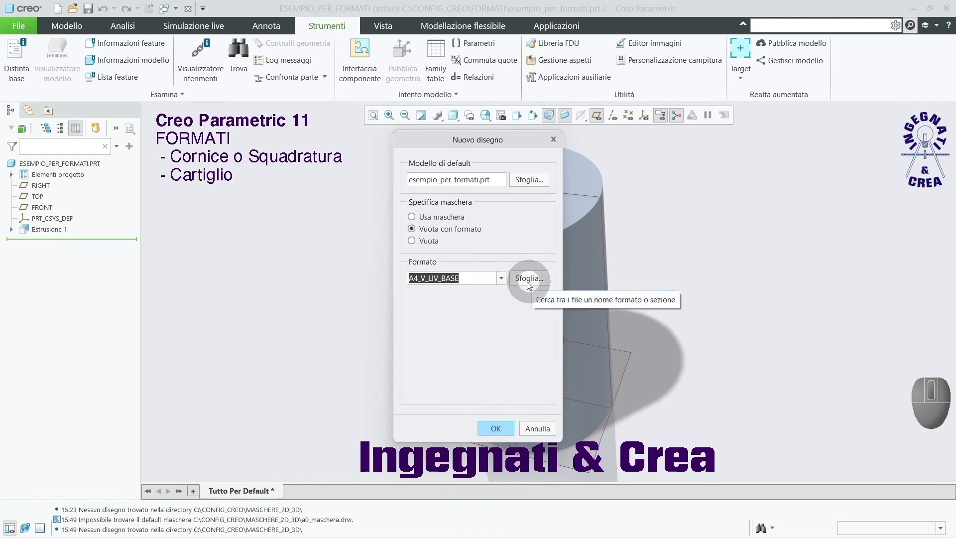
pyautogui.click(501, 427)
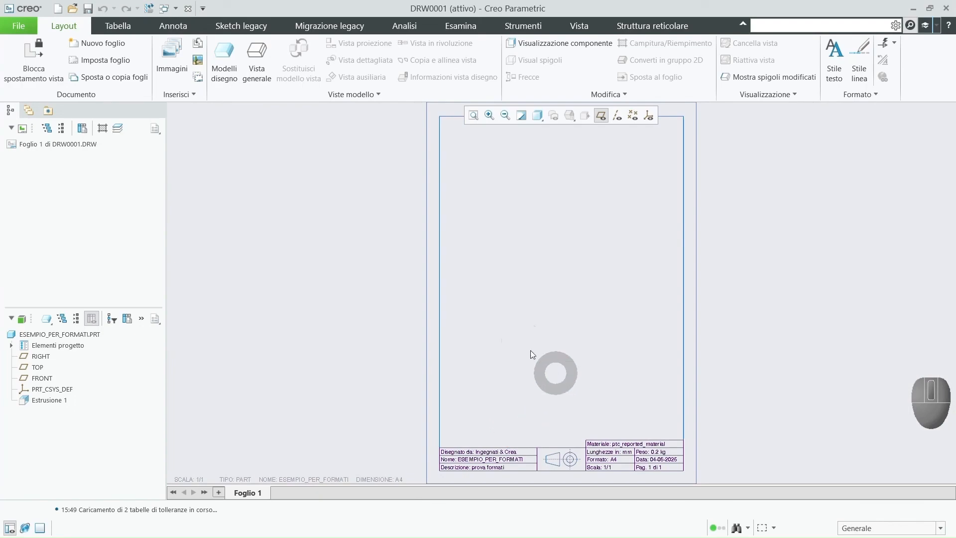
# Step: Examine the title block of the new drawing, checking each automatic field and the projection symbol
pyautogui.scroll(2, 426, 297)
pyautogui.scroll(-5, 487, 391)
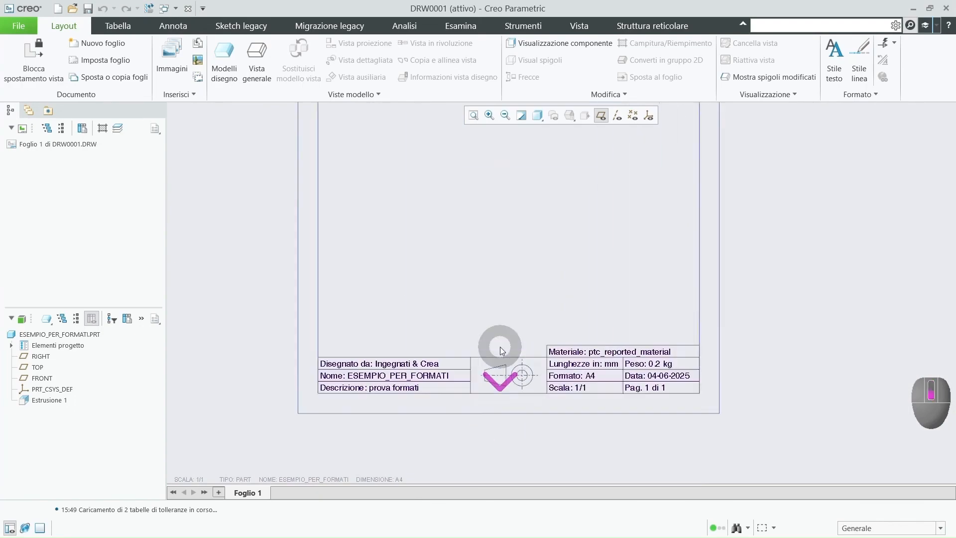
pyautogui.scroll(-1, 500, 347)
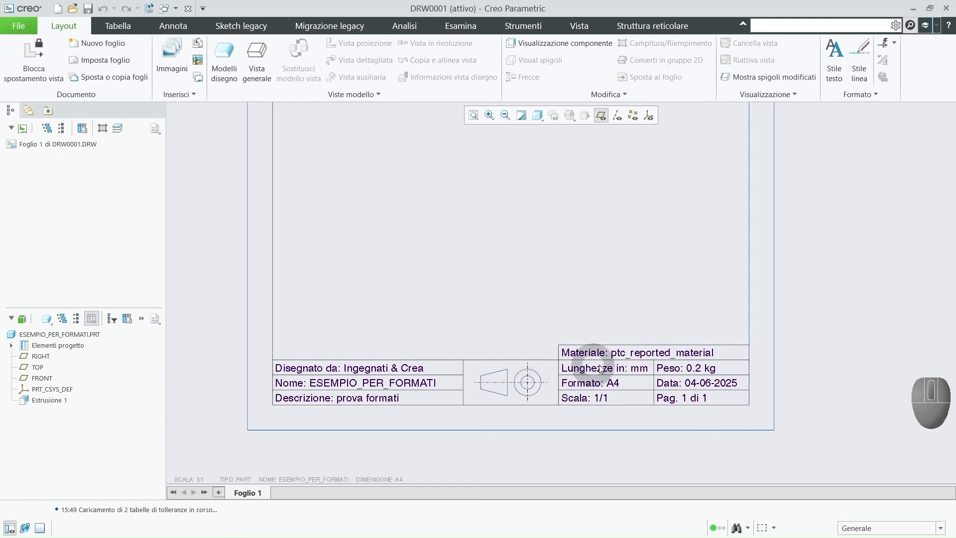
pyautogui.scroll(-2, 627, 355)
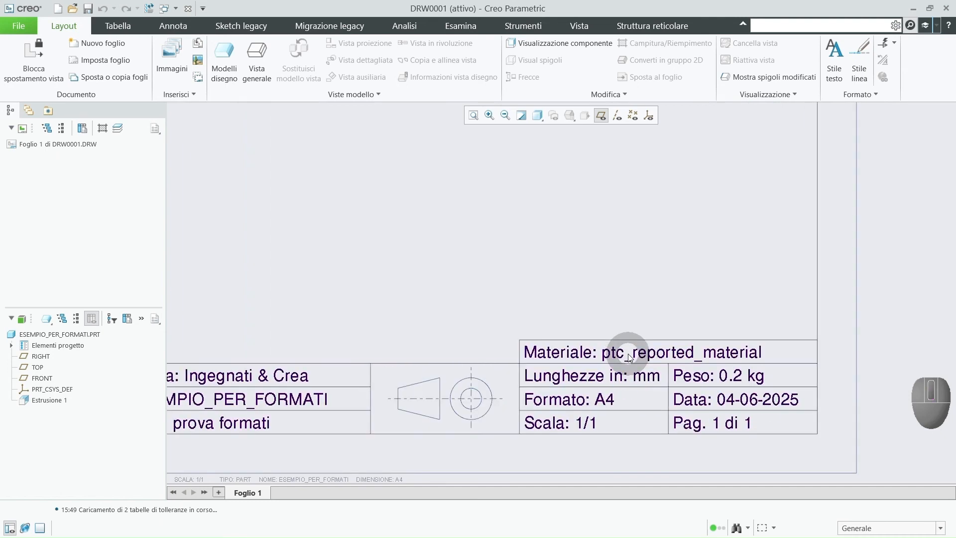
pyautogui.scroll(1, 629, 357)
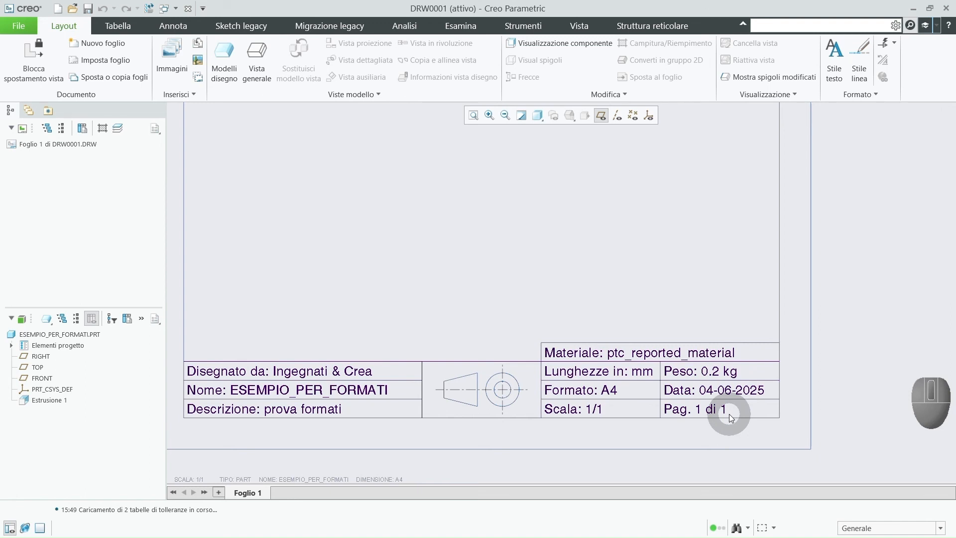
pyautogui.click(498, 280)
# Step: Return to the A4_V_LIV_BASE format, change the Materiale field to "&ptc_reported_material" and save the format
pyautogui.click(177, 9)
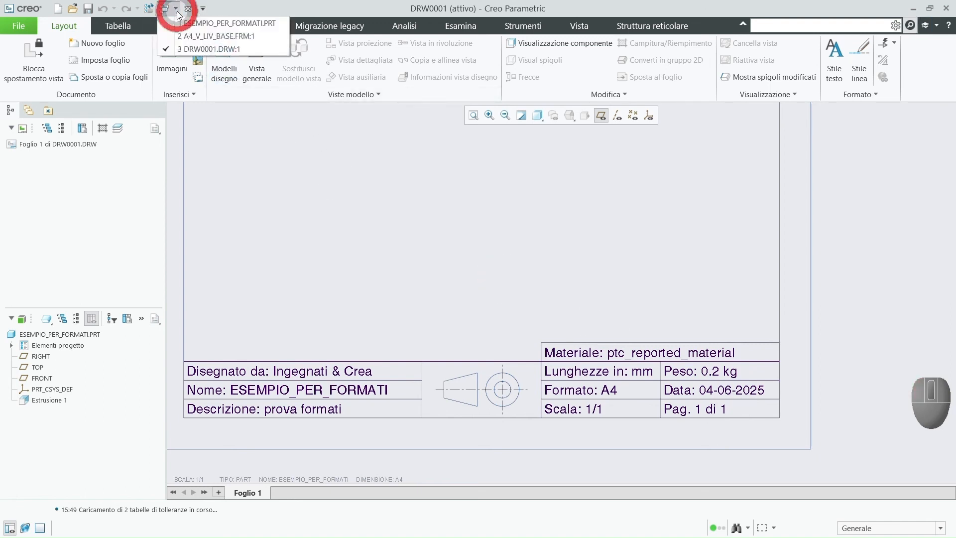
pyautogui.click(196, 36)
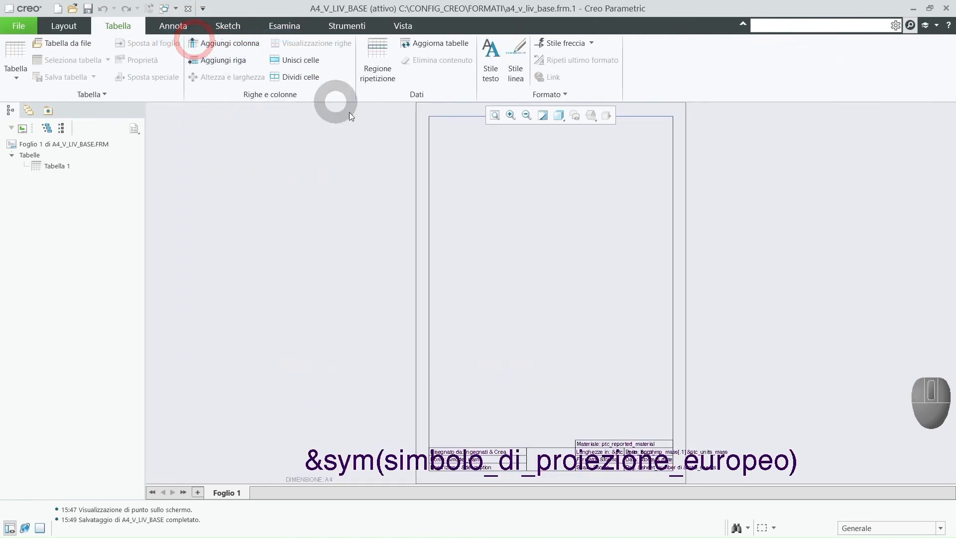
pyautogui.scroll(10, 577, 325)
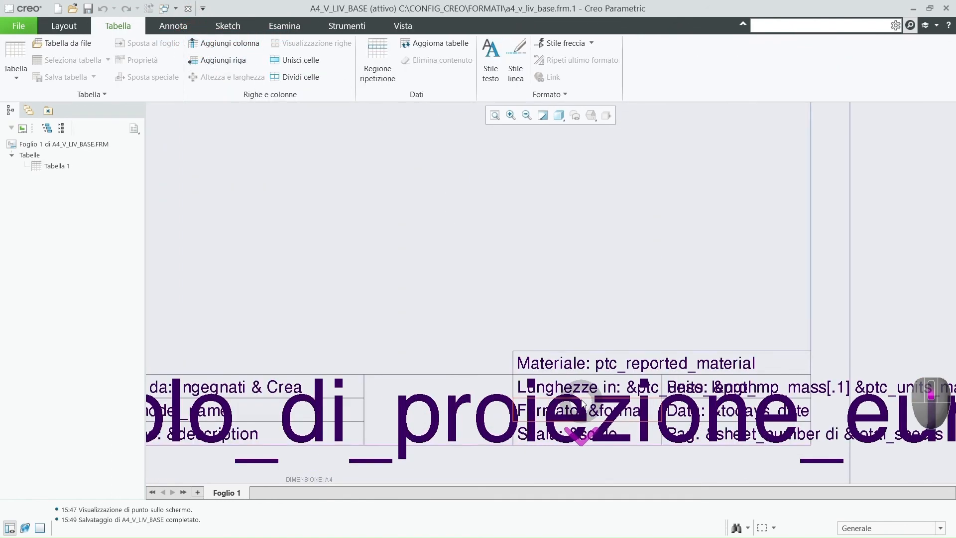
pyautogui.click(622, 304)
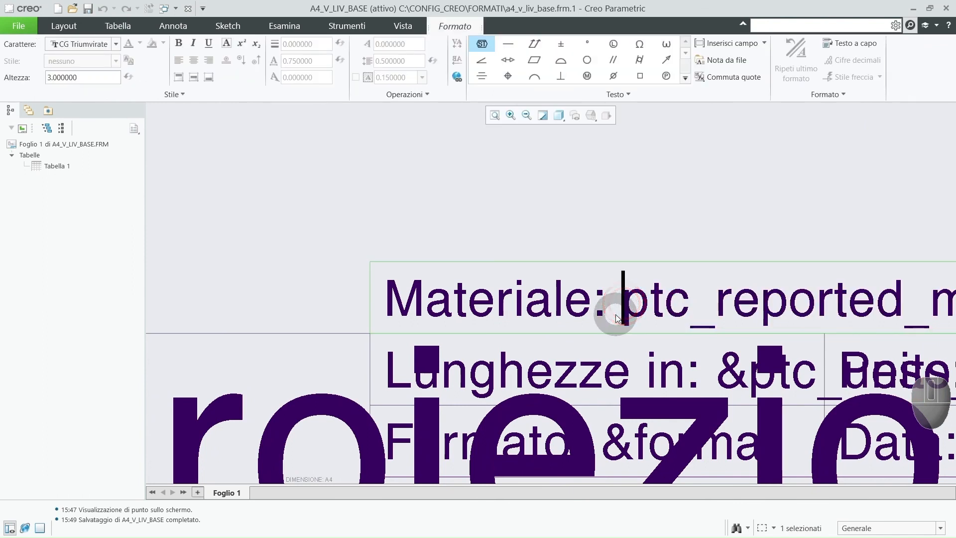
pyautogui.write('&')
pyautogui.click(520, 195)
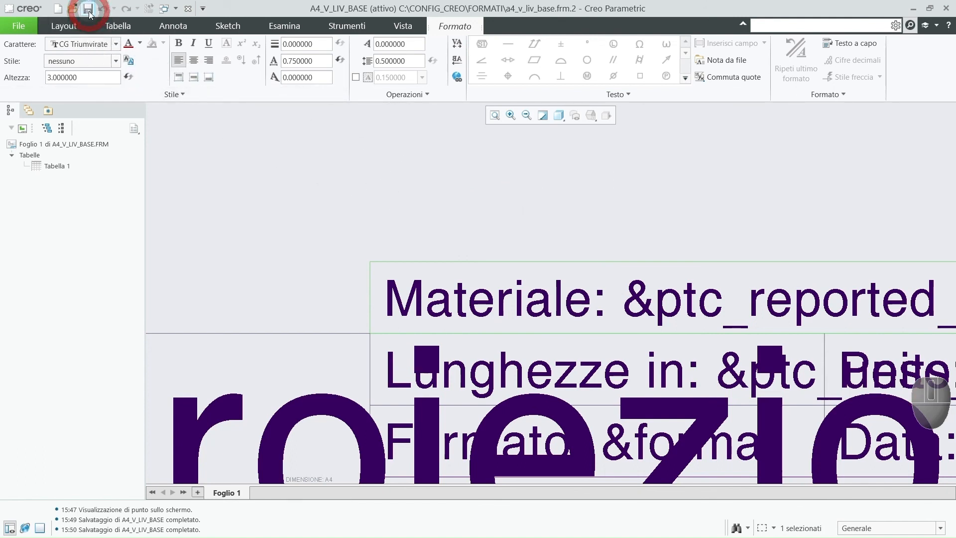
# Step: Load the saved table coordinate_vert_x_a4v.tbl from the user tables for insertion into the format
pyautogui.scroll(2, 495, 222)
pyautogui.scroll(3, 693, 322)
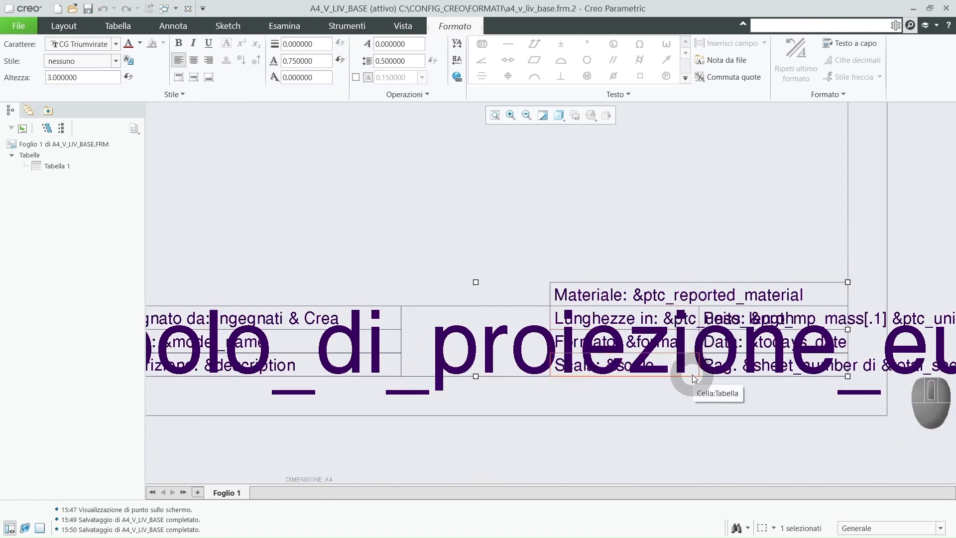
pyautogui.click(494, 116)
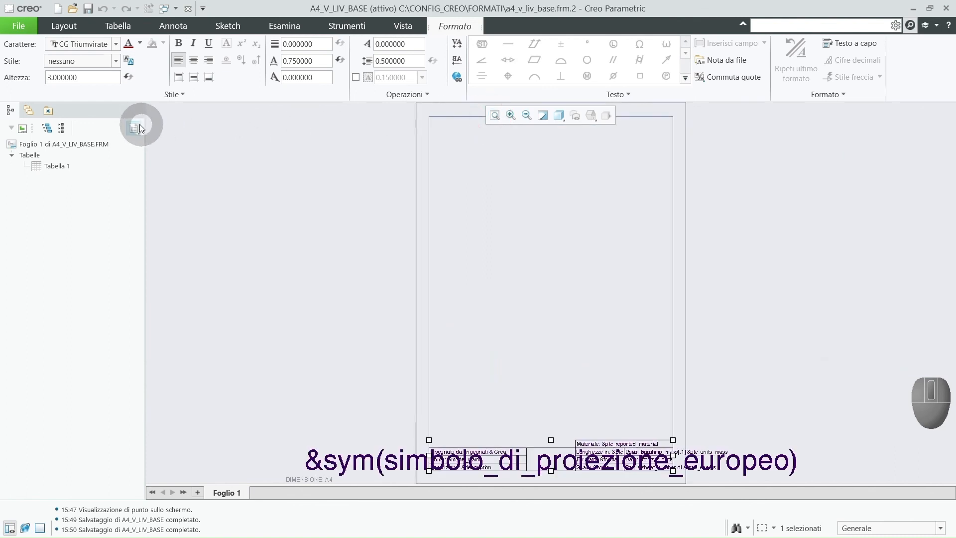
pyautogui.click(117, 27)
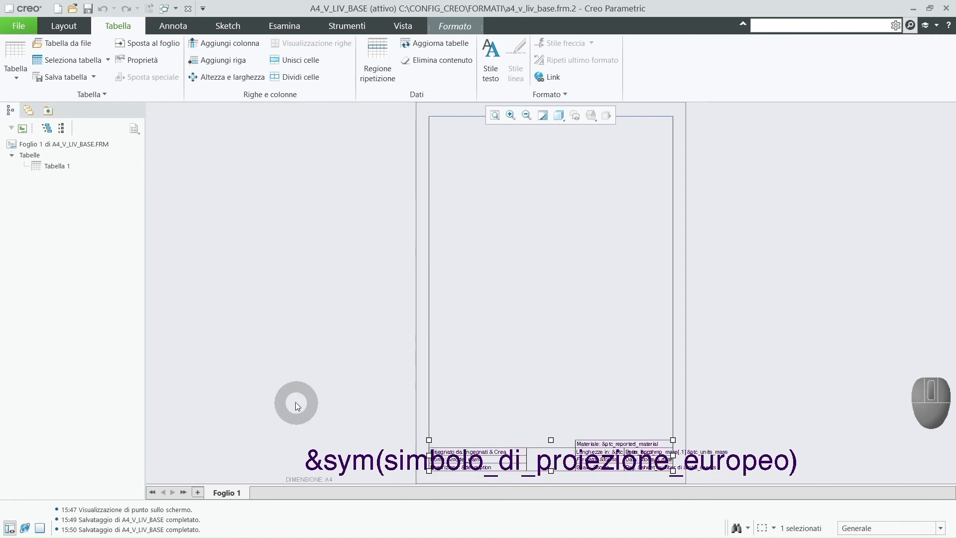
pyautogui.click(93, 79)
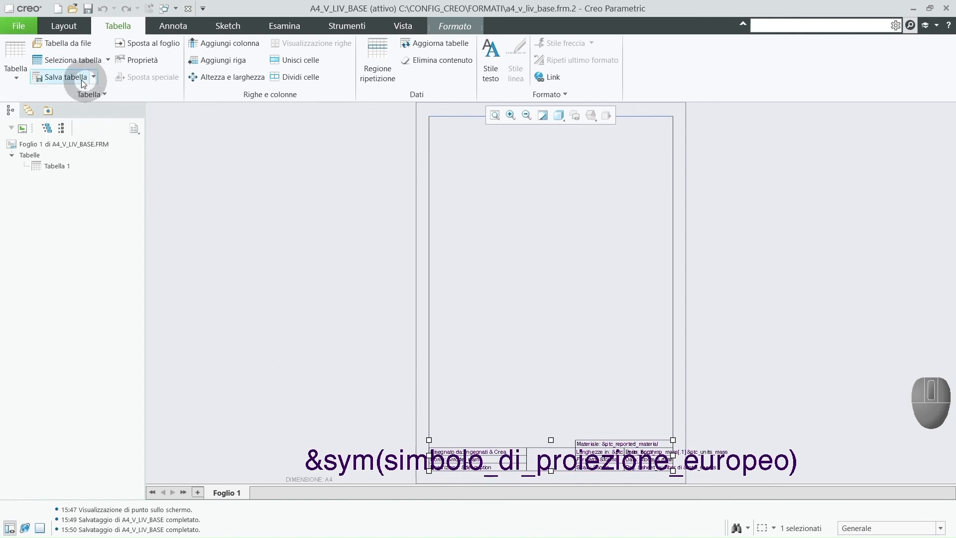
pyautogui.click(64, 46)
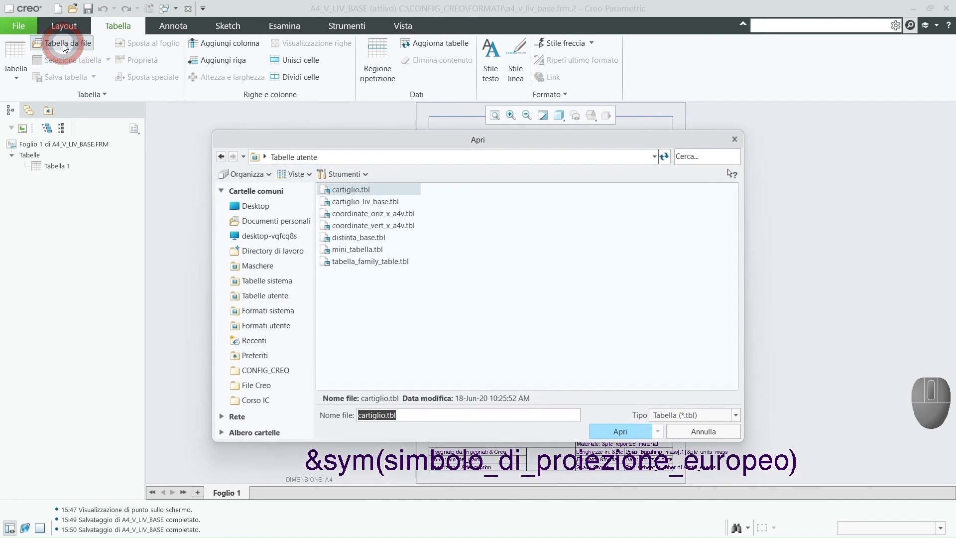
pyautogui.click(369, 226)
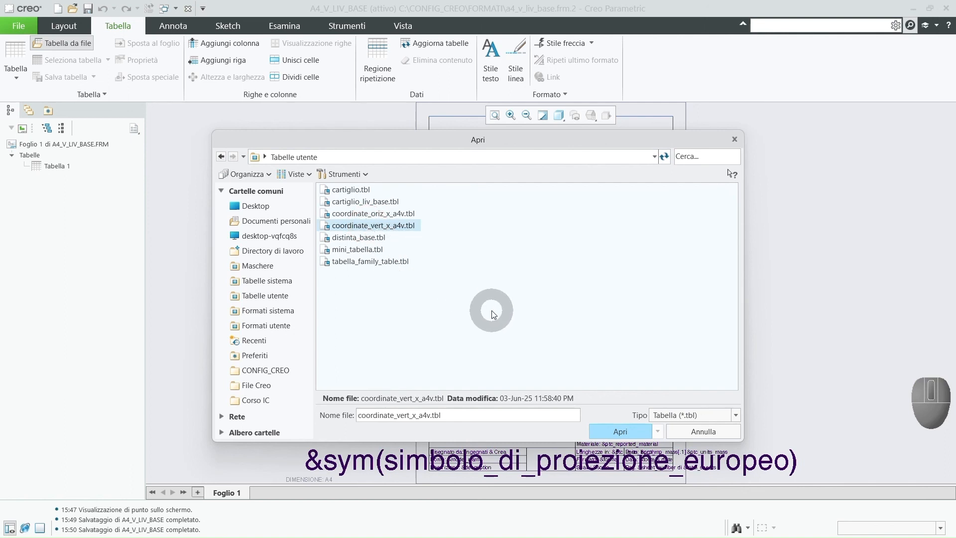
pyautogui.click(626, 431)
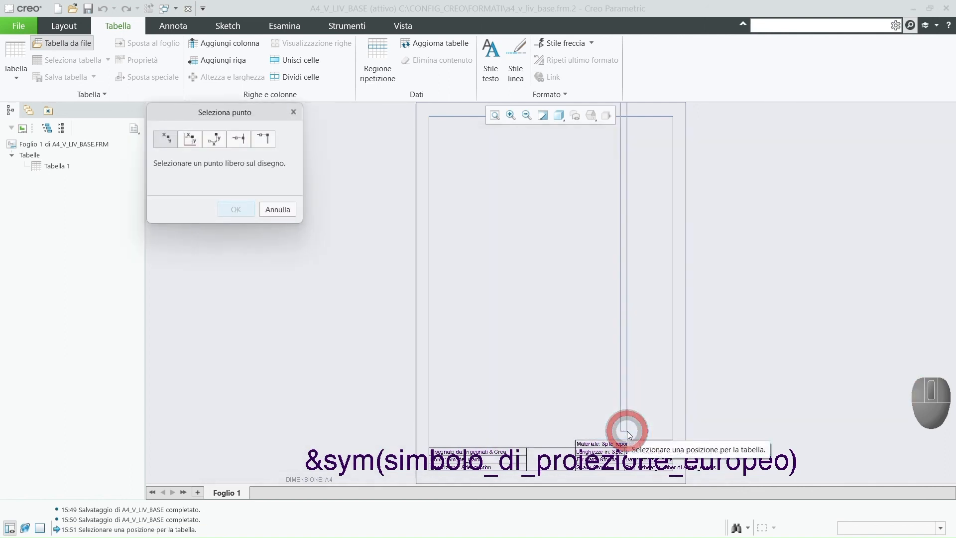
# Step: Place the vertical coordinates table by vertex at the lower-left corner of the border frame
pyautogui.click(265, 140)
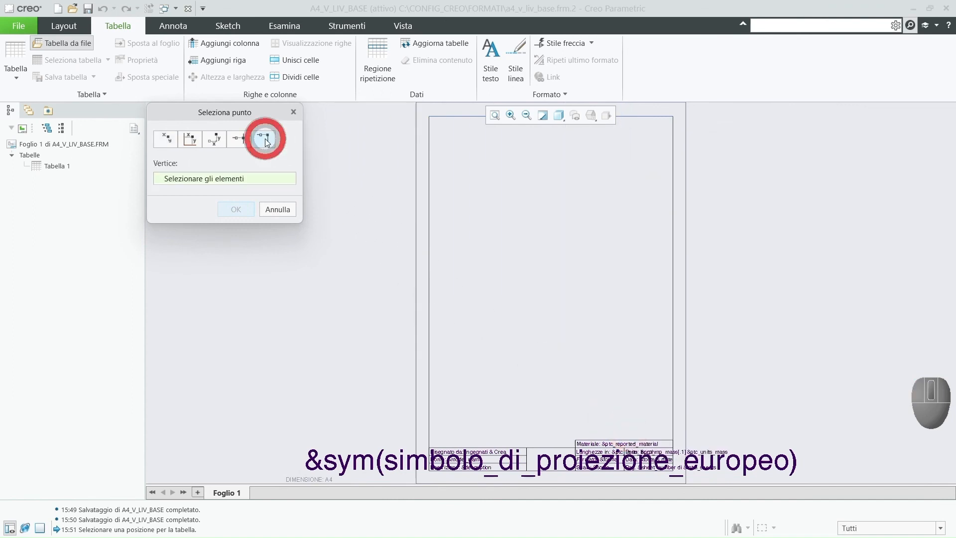
pyautogui.scroll(2, 341, 202)
pyautogui.scroll(-4, 349, 368)
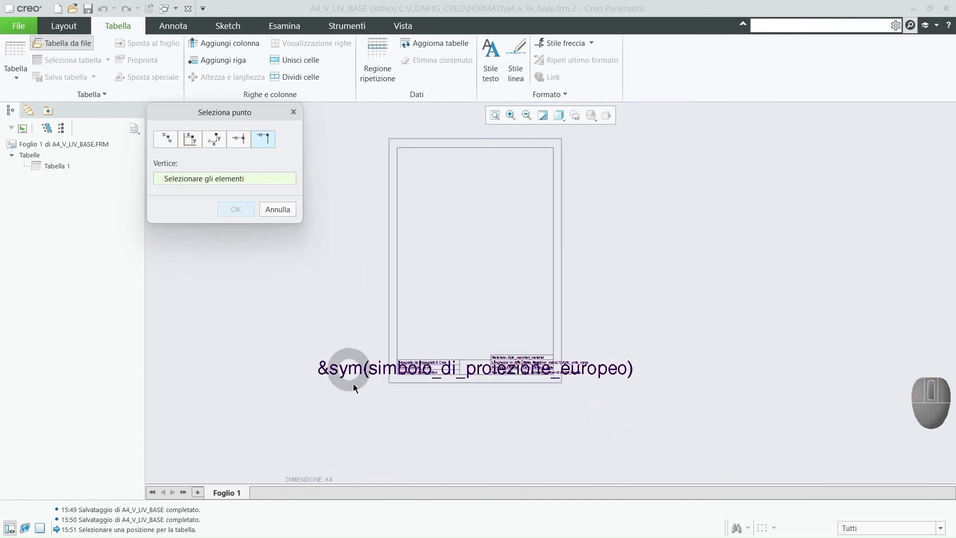
pyautogui.scroll(-3, 380, 392)
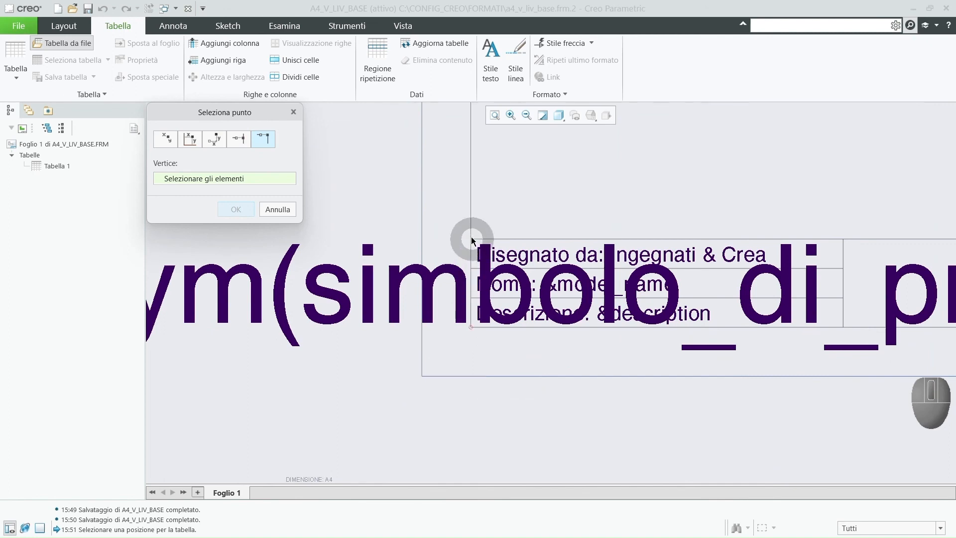
pyautogui.click(472, 227)
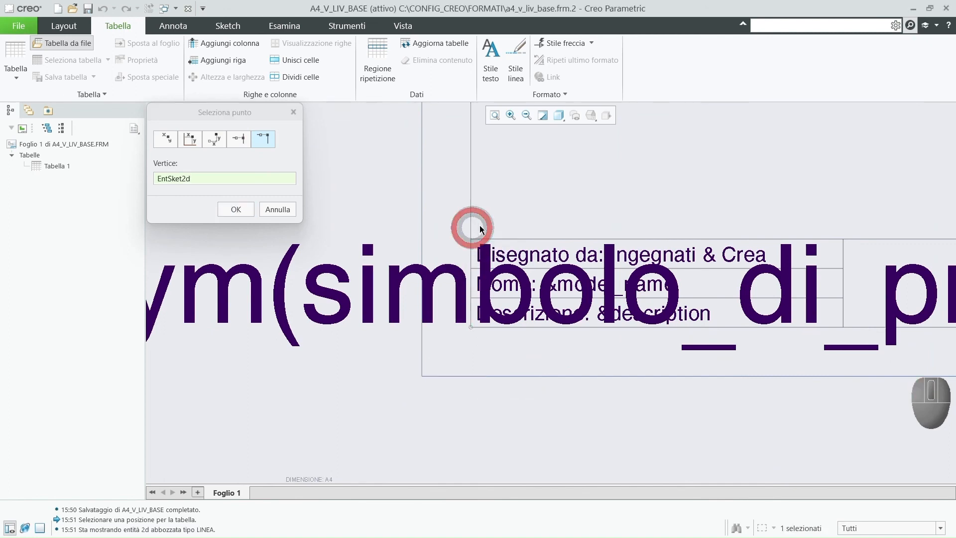
pyautogui.middleClick(544, 189)
pyautogui.scroll(5, 437, 341)
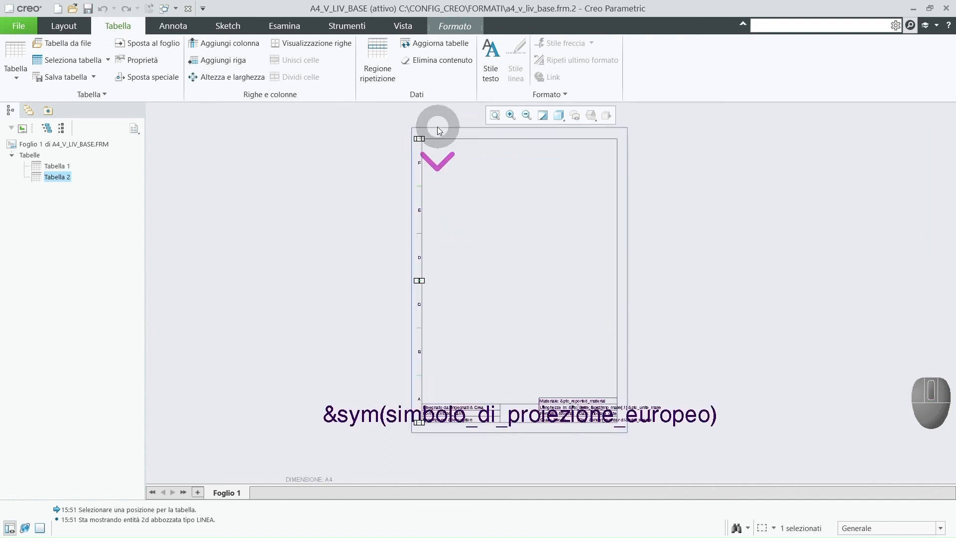
pyautogui.scroll(-5, 438, 129)
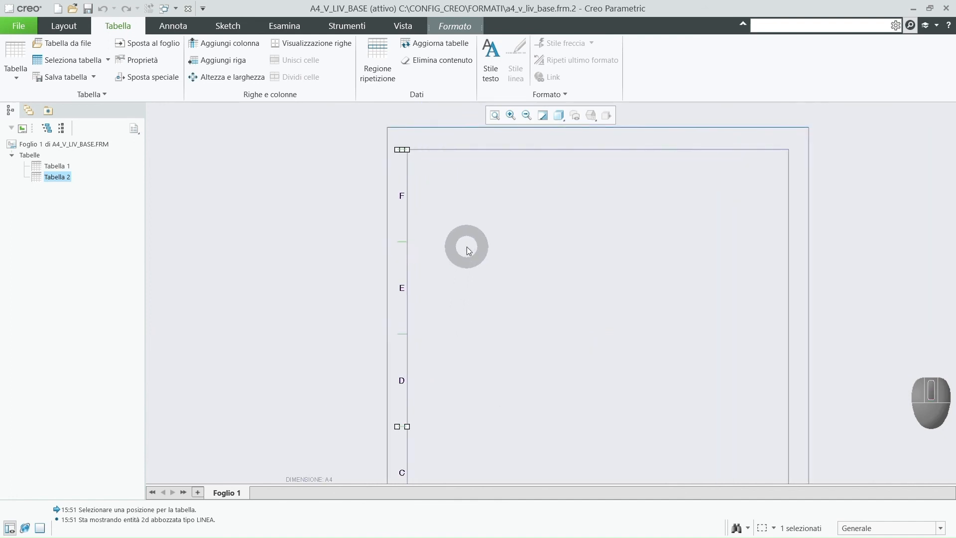
# Step: Load the saved table coordinate_oriz_x_a4v.tbl from the user tables and place it at a free point below the sheet
pyautogui.scroll(3, 449, 194)
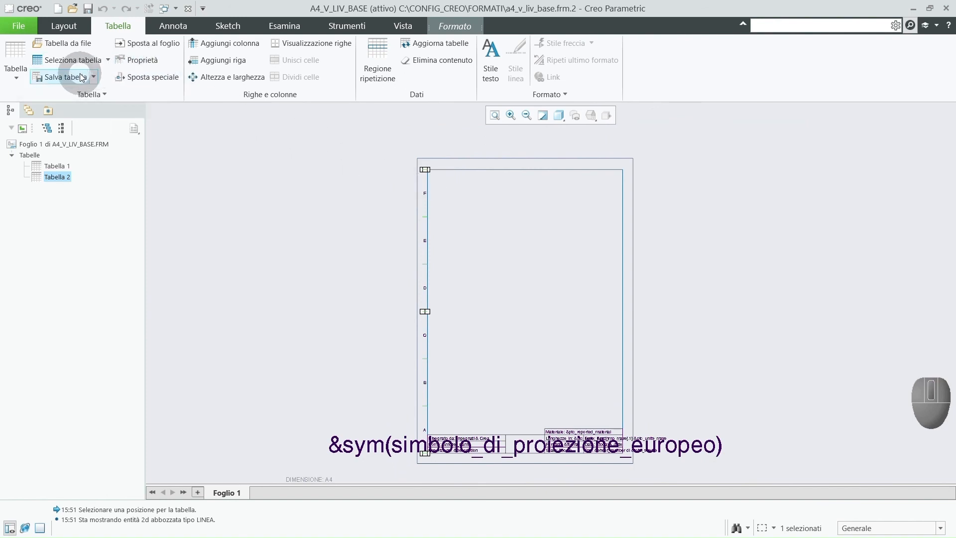
pyautogui.click(70, 44)
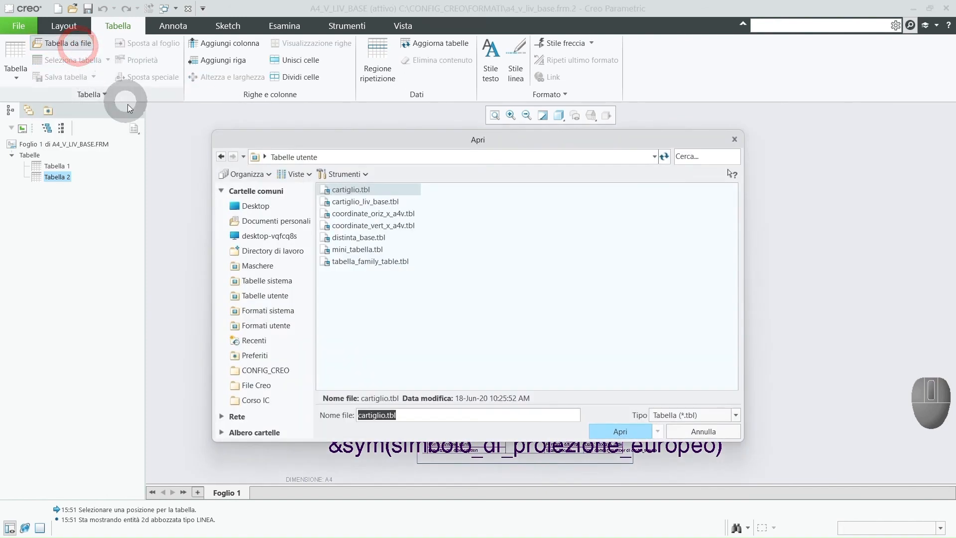
pyautogui.click(391, 215)
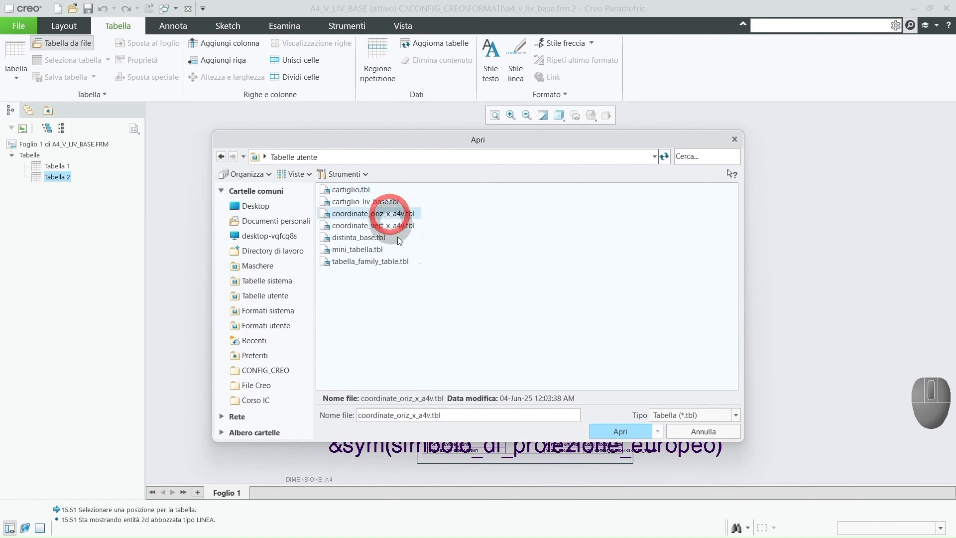
pyautogui.click(625, 434)
pyautogui.scroll(2, 549, 315)
pyautogui.scroll(-3, 568, 414)
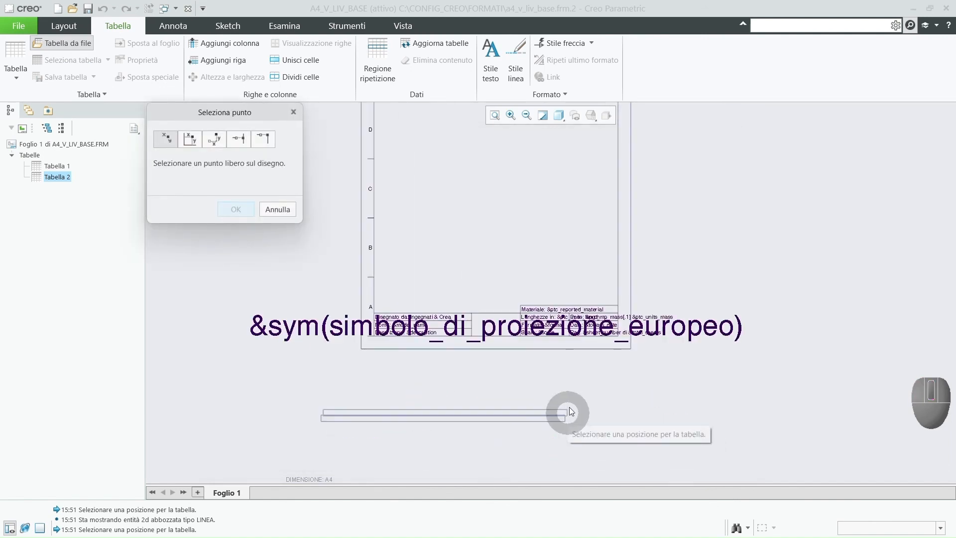
pyautogui.scroll(-1, 571, 411)
pyautogui.click(632, 368)
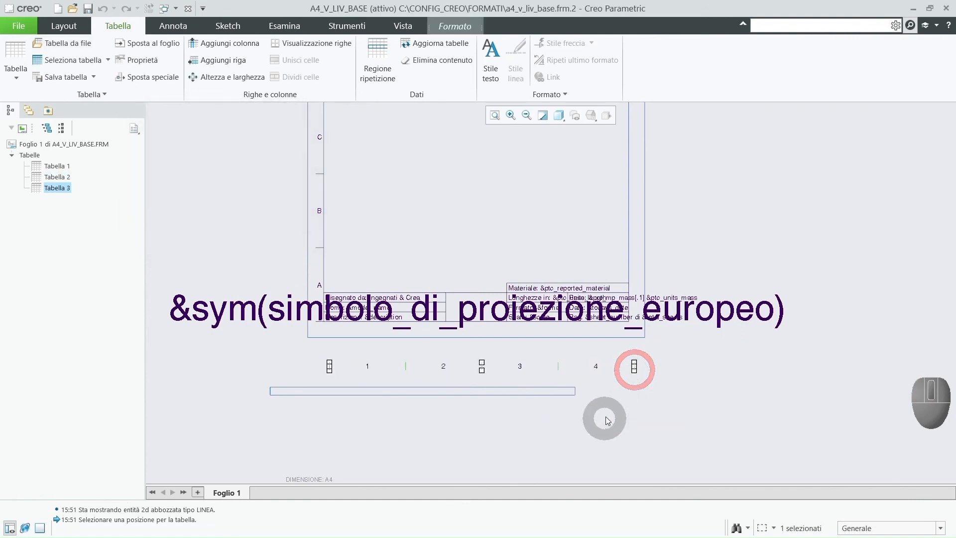
# Step: Move the horizontal coordinates table by its upper-right corner, snapping it to the lower-right vertex of the border frame
pyautogui.scroll(-2, 632, 357)
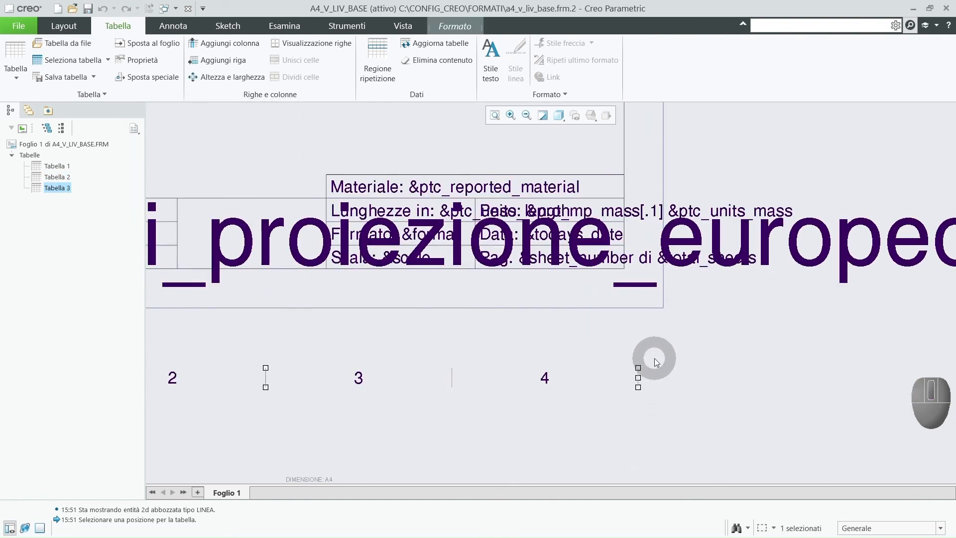
pyautogui.click(153, 79)
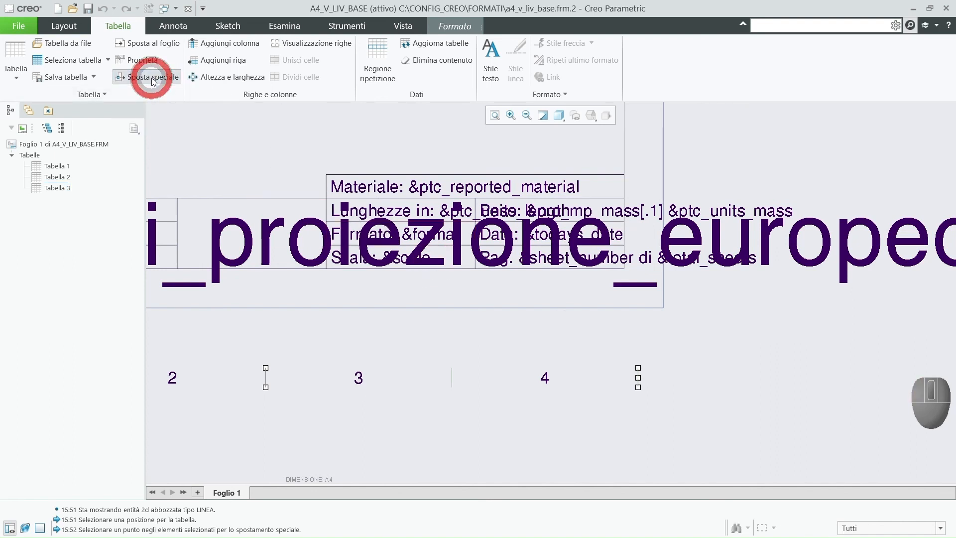
pyautogui.click(638, 371)
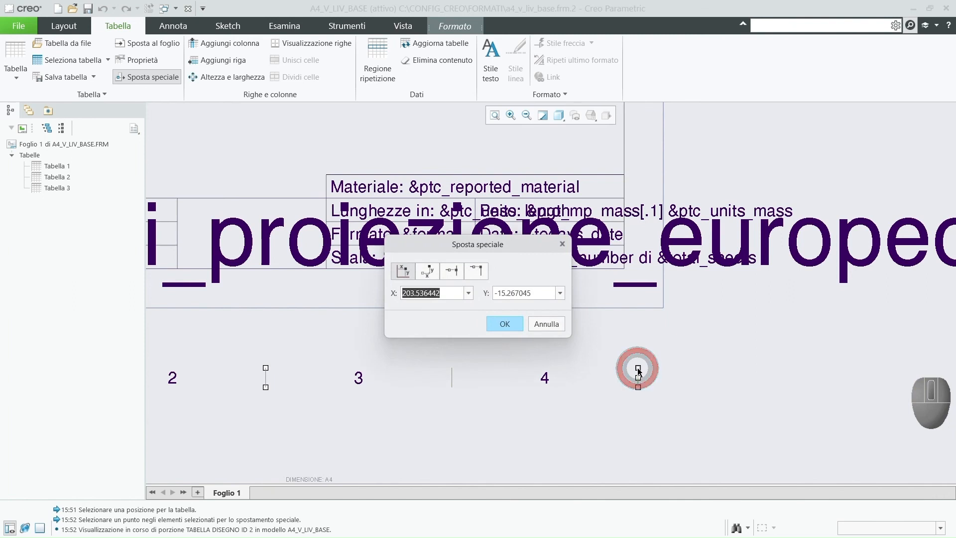
pyautogui.click(483, 276)
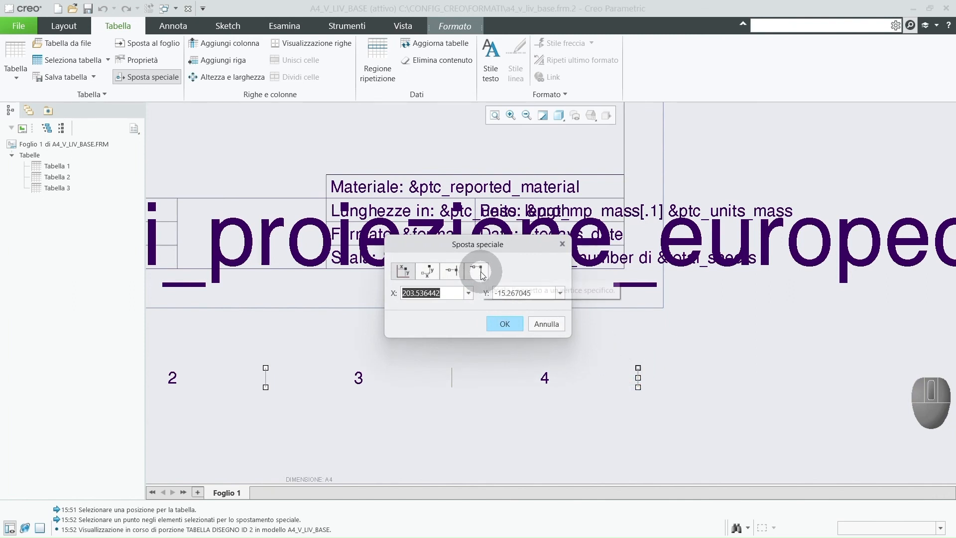
pyautogui.click(482, 274)
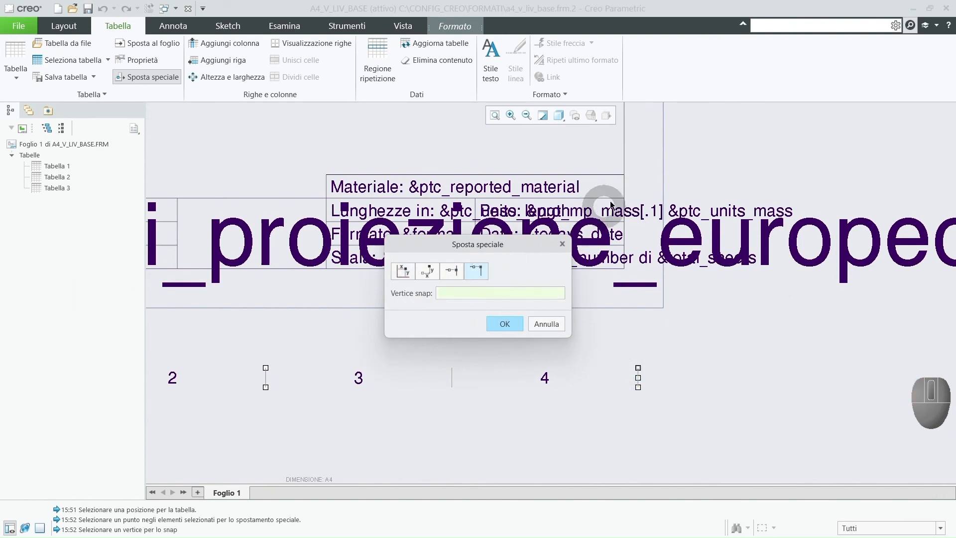
pyautogui.click(625, 164)
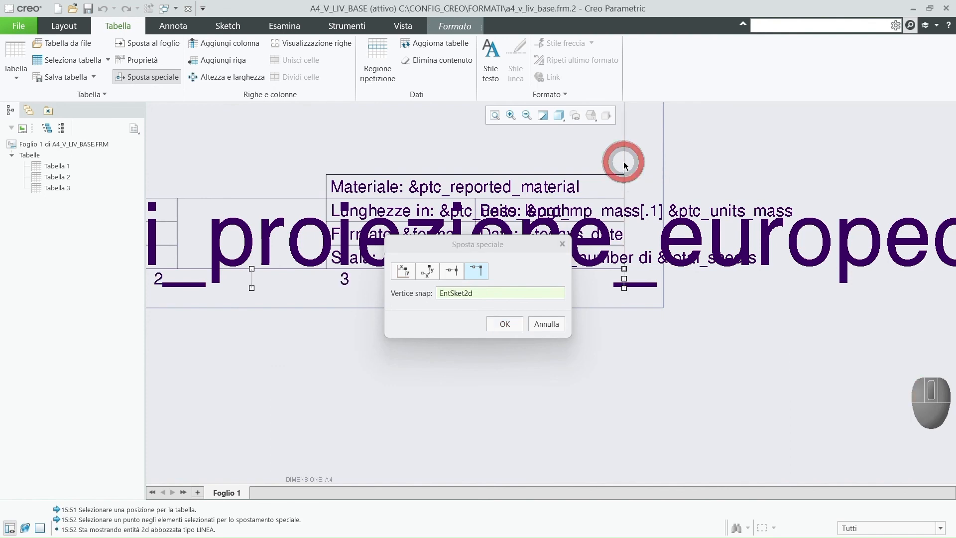
pyautogui.click(504, 324)
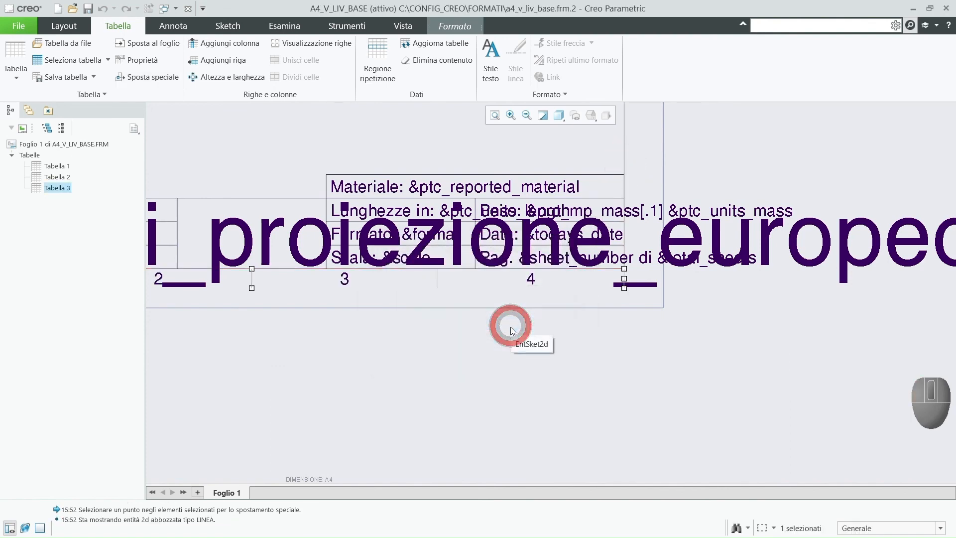
pyautogui.click(664, 375)
pyautogui.scroll(-3, 664, 375)
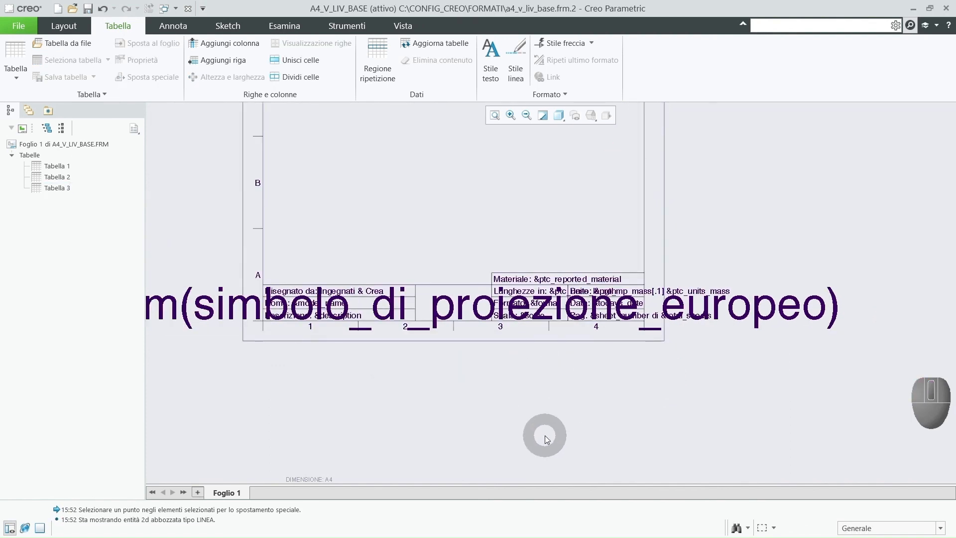
pyautogui.scroll(-2, 544, 436)
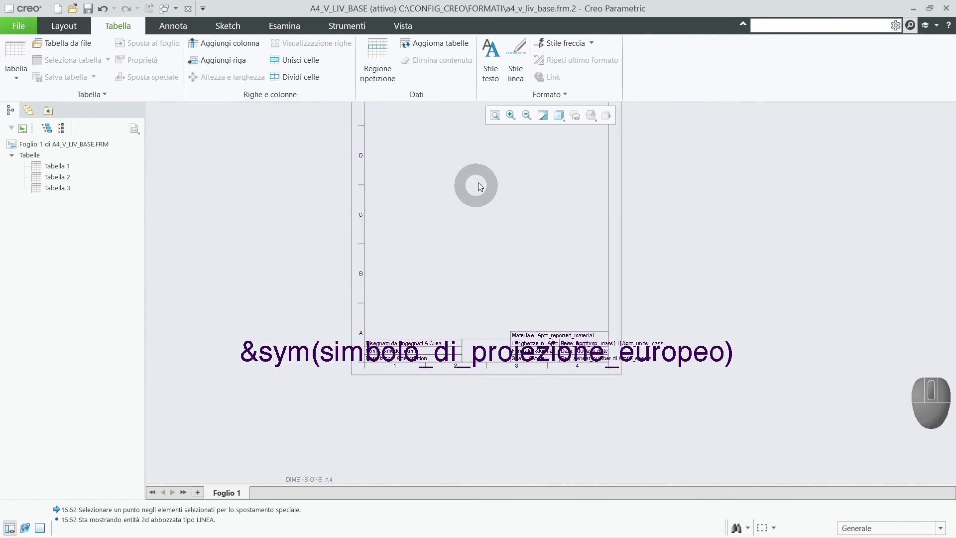
pyautogui.click(495, 116)
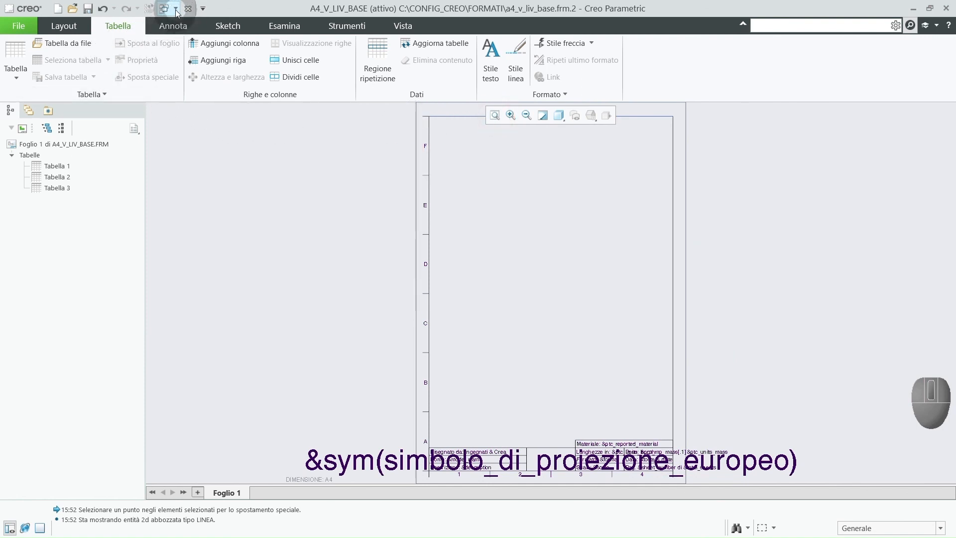
pyautogui.click(176, 9)
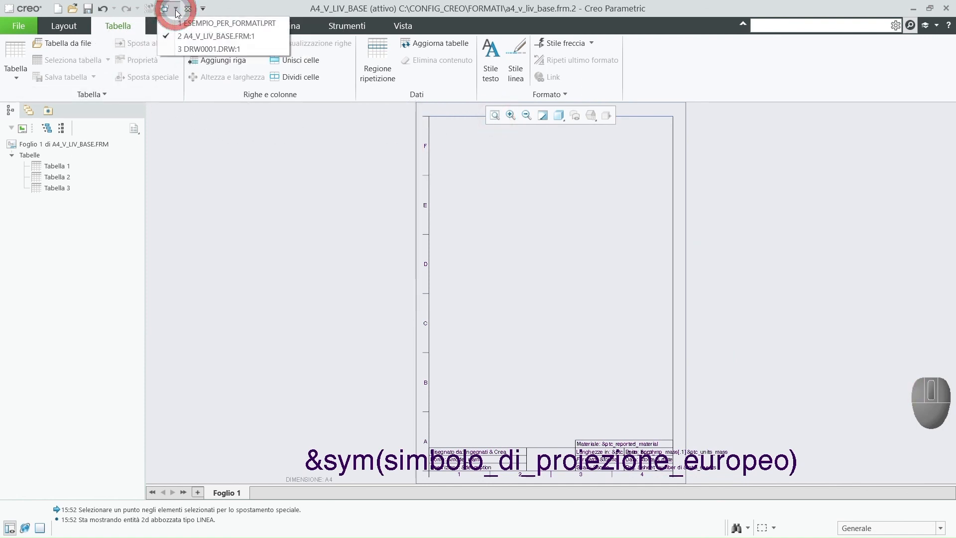
pyautogui.click(191, 49)
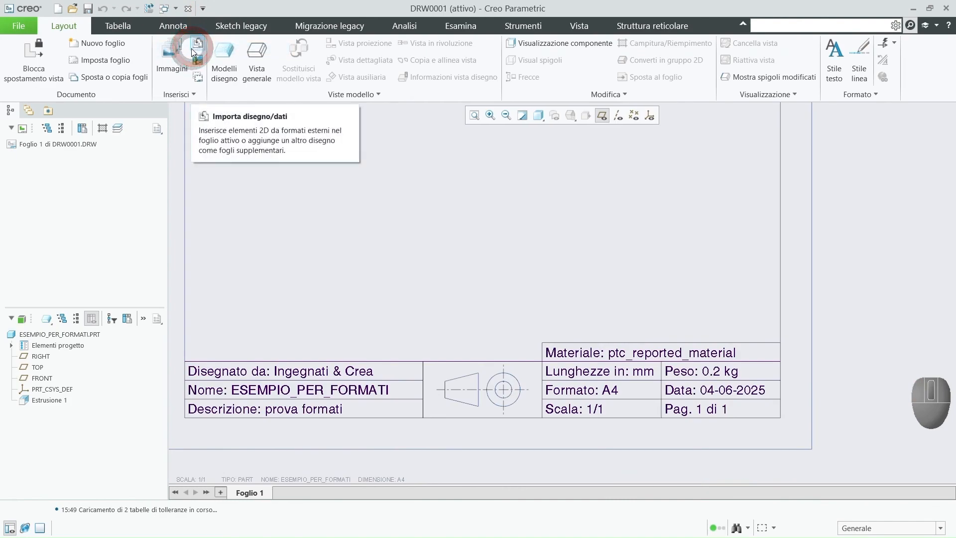
pyautogui.scroll(2, 373, 344)
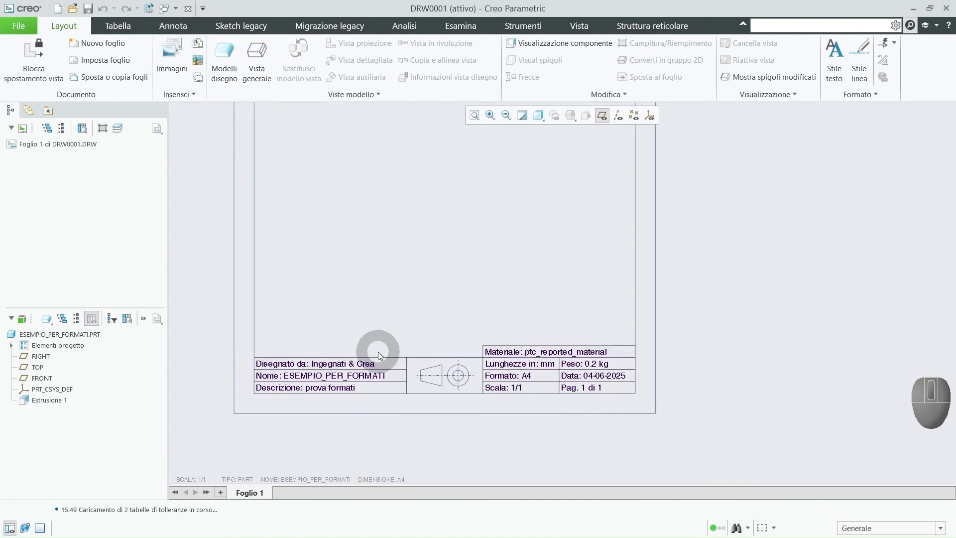
pyautogui.click(401, 479)
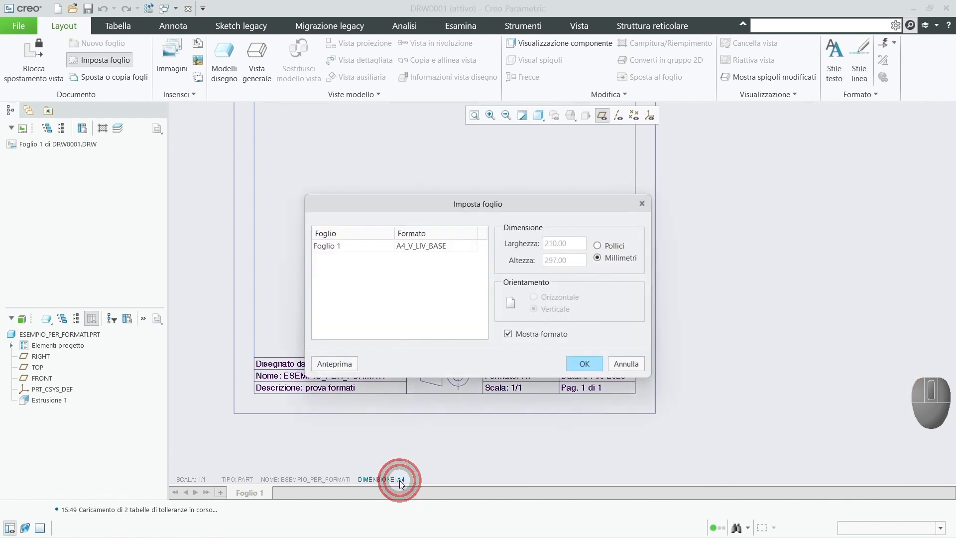
pyautogui.click(629, 362)
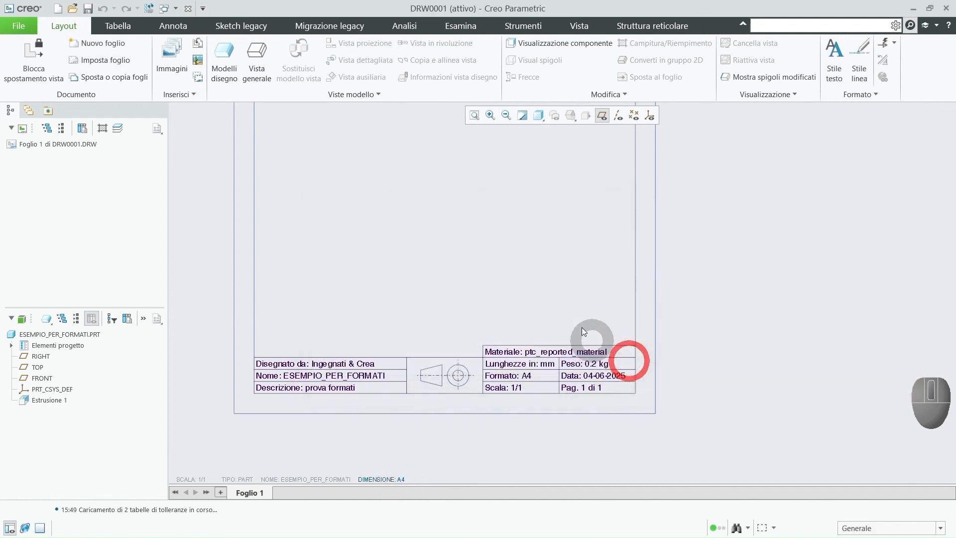
pyautogui.click(174, 9)
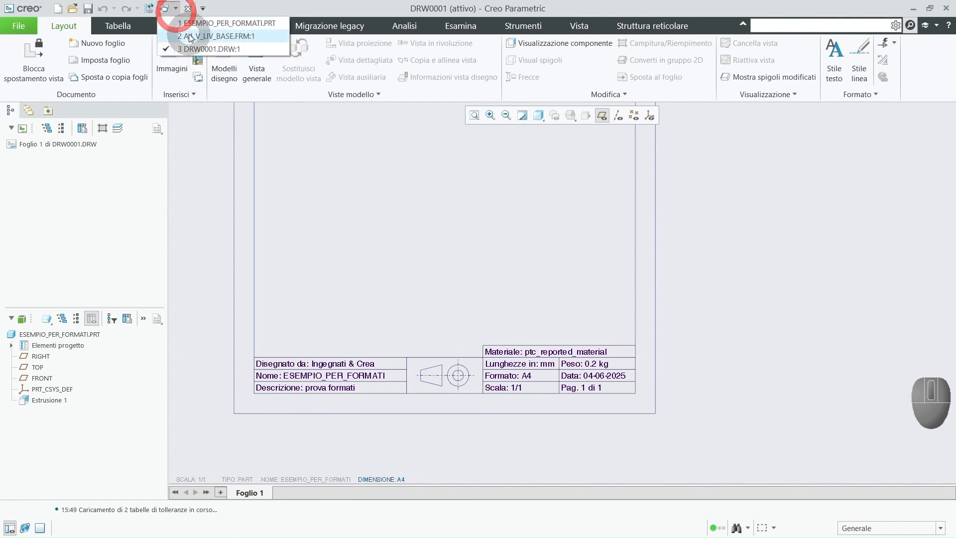
pyautogui.click(197, 37)
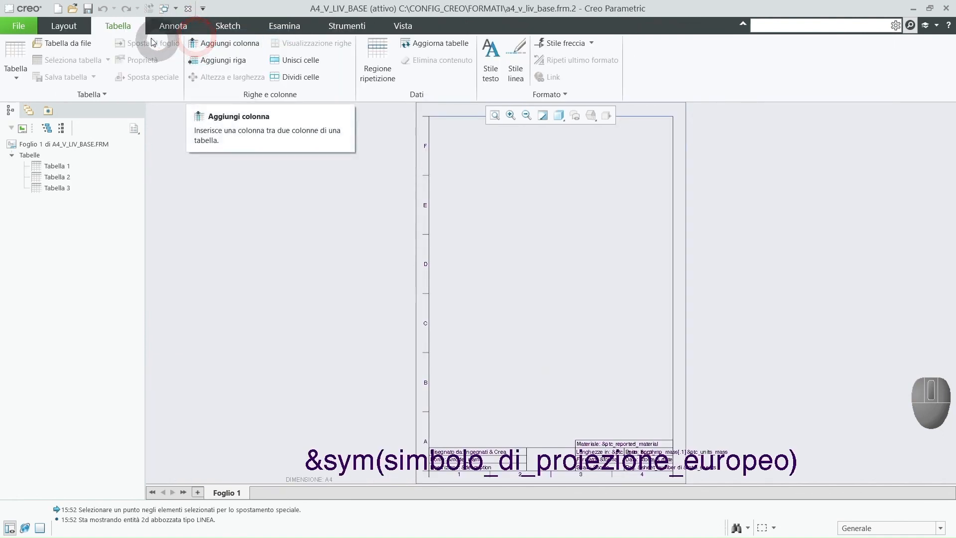
# Step: Save the A4_V_LIV_BASE format and switch to the DRW0001 drawing
pyautogui.click(88, 9)
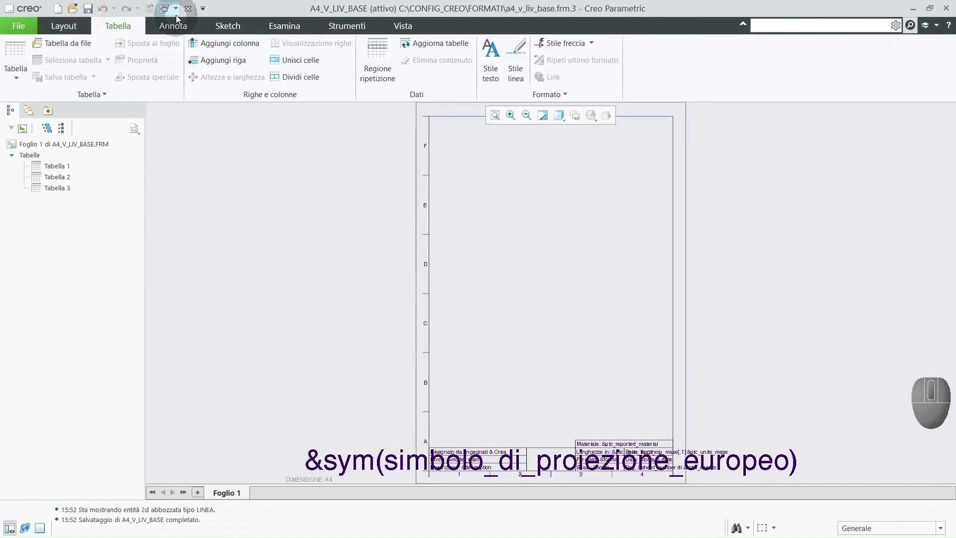
pyautogui.click(176, 9)
pyautogui.click(189, 48)
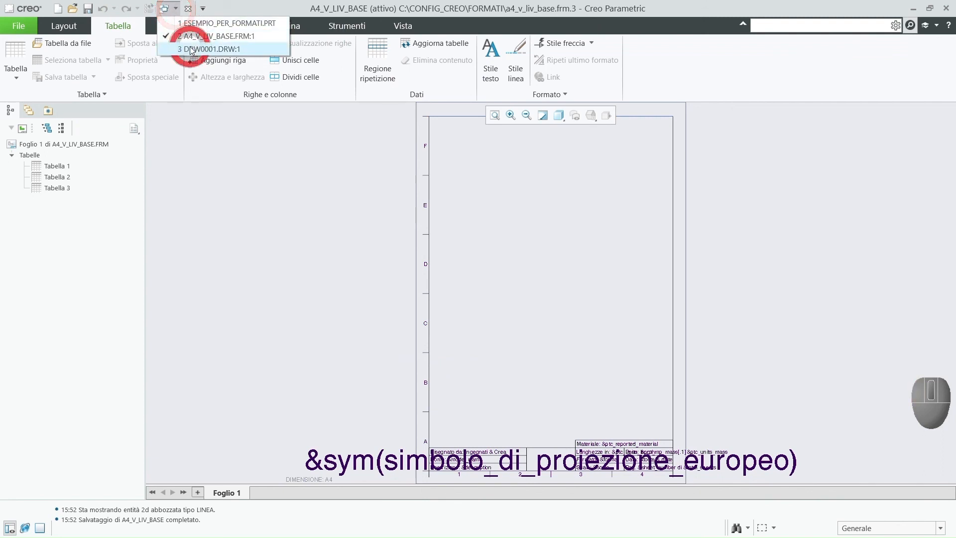
# Step: Reload a4_v_liv_base.frm from the user formats as the format of Foglio 1, removing all existing format tables
pyautogui.doubleClick(399, 479)
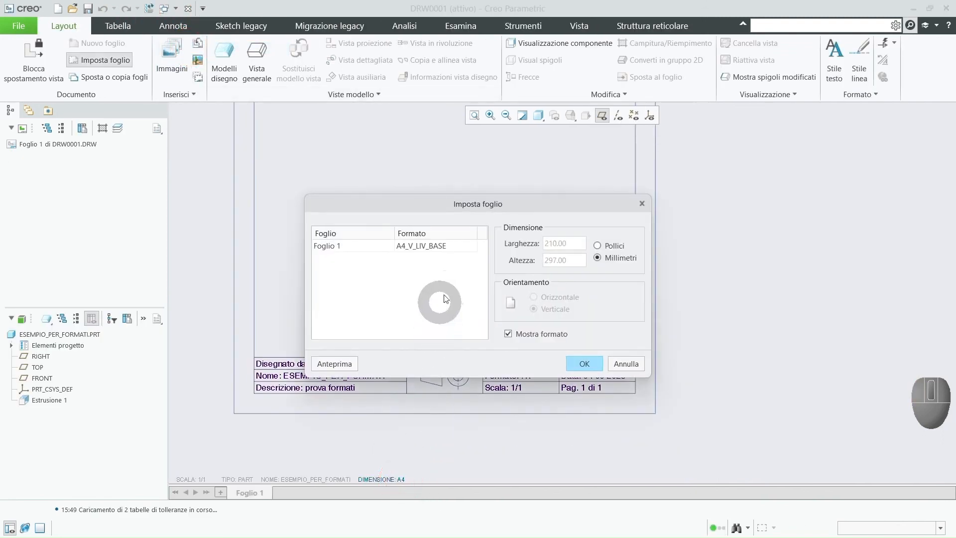
pyautogui.click(455, 246)
pyautogui.click(472, 246)
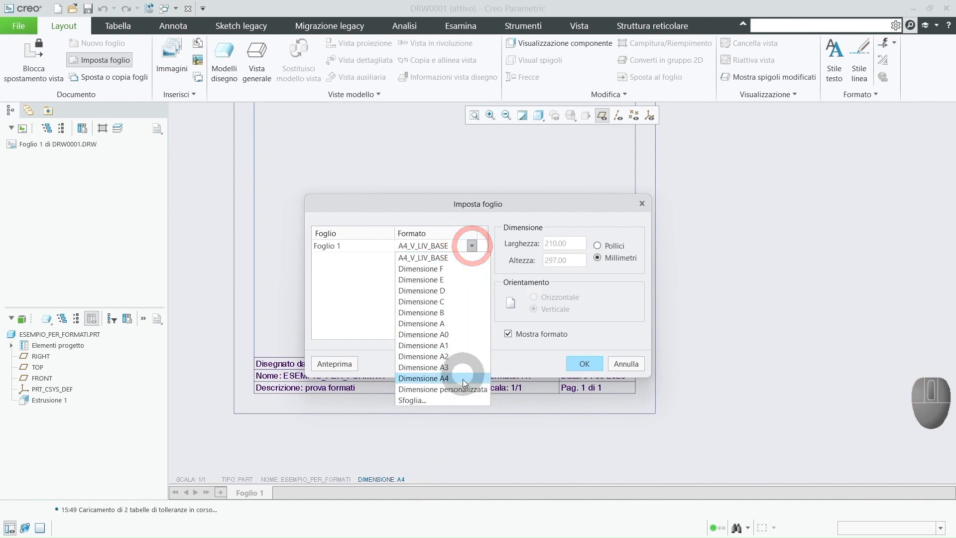
pyautogui.click(459, 400)
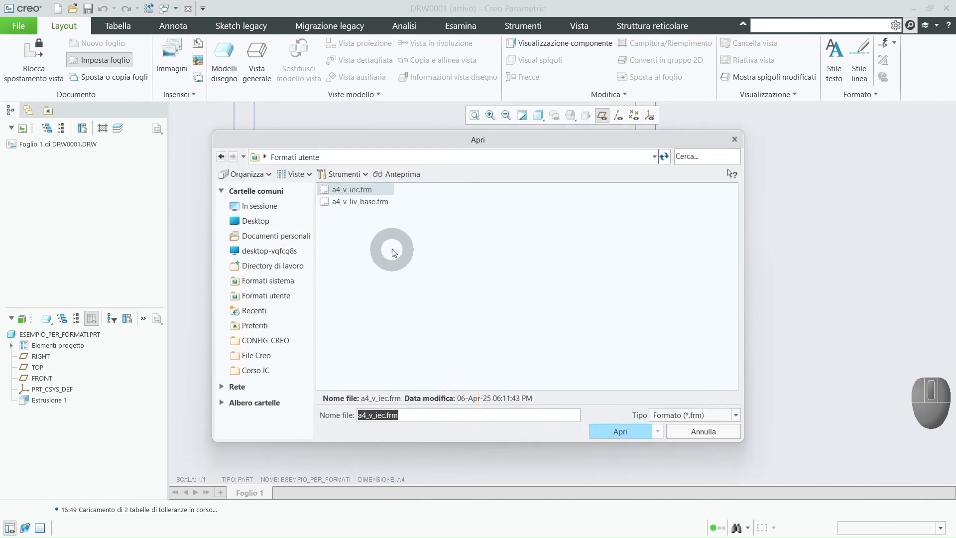
pyautogui.click(366, 202)
pyautogui.click(617, 431)
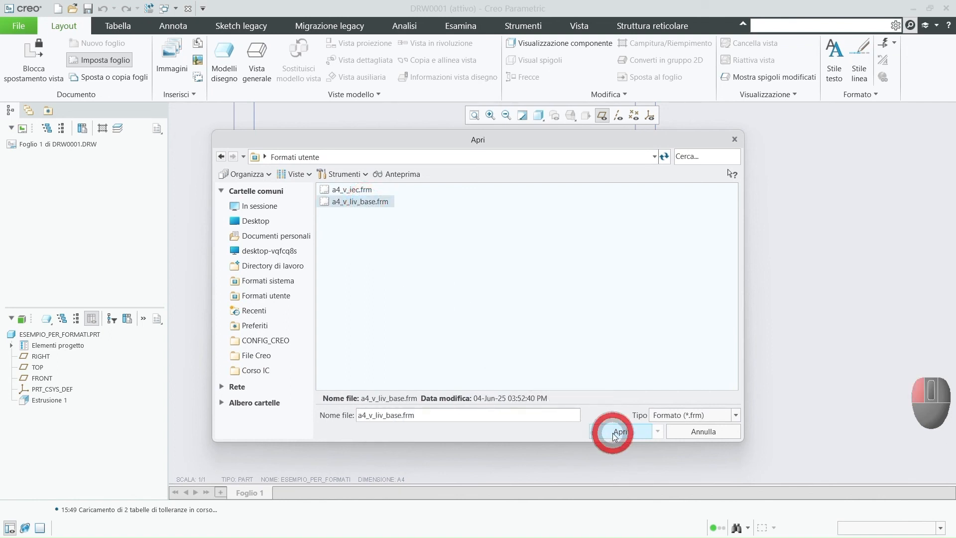
pyautogui.click(584, 363)
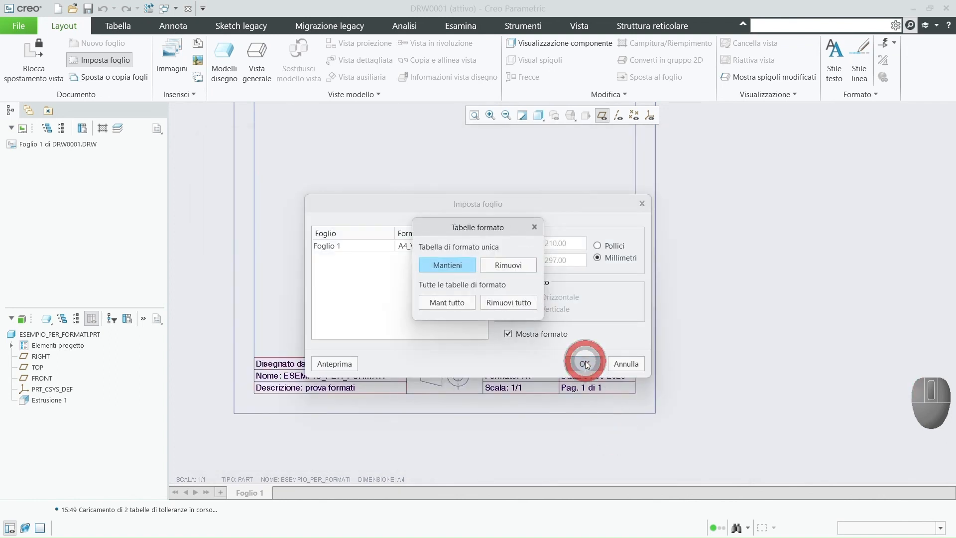
pyautogui.click(521, 305)
pyautogui.click(565, 314)
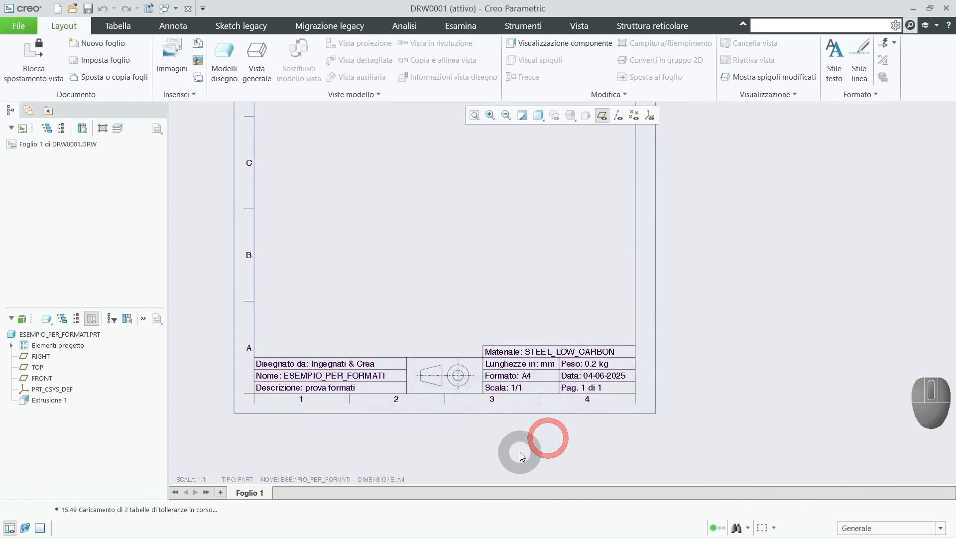
# Step: Examine the reloaded format on the drawing sheet, checking the Materiale field, title block and edge coordinates
pyautogui.scroll(-4, 490, 412)
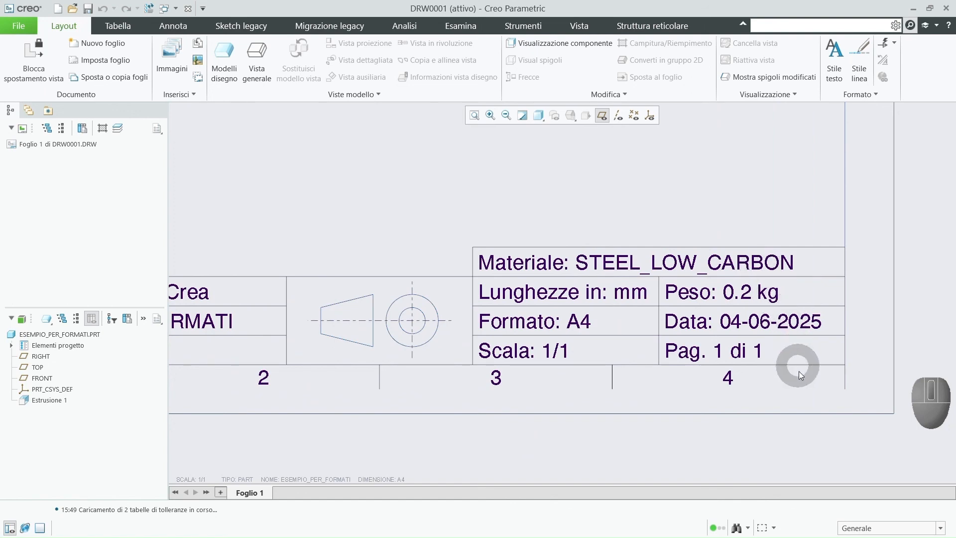
pyautogui.scroll(4, 801, 386)
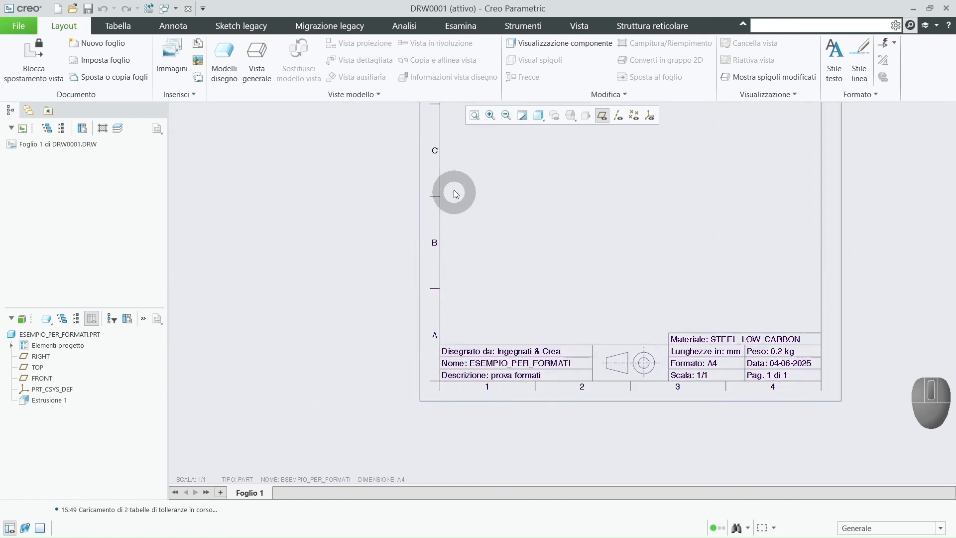
pyautogui.scroll(3, 413, 376)
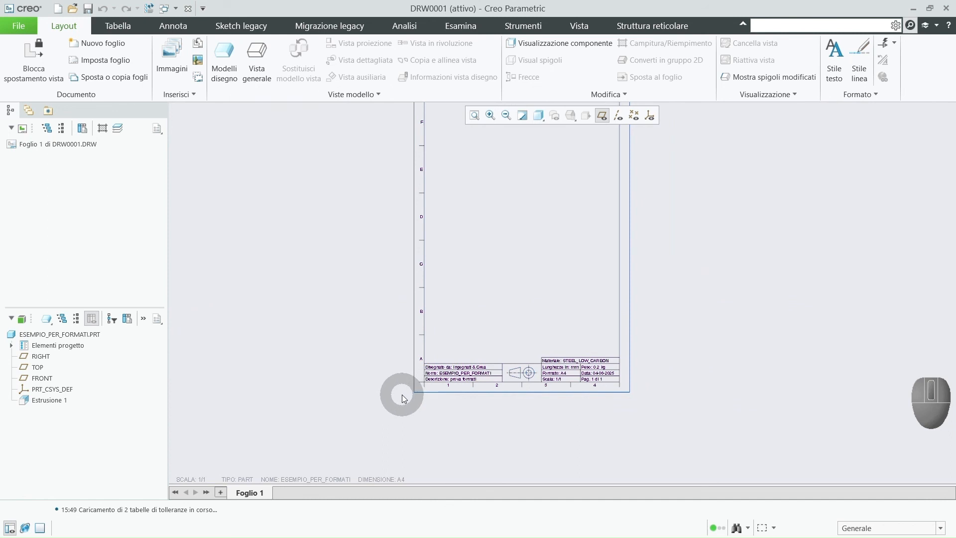
pyautogui.scroll(1, 306, 353)
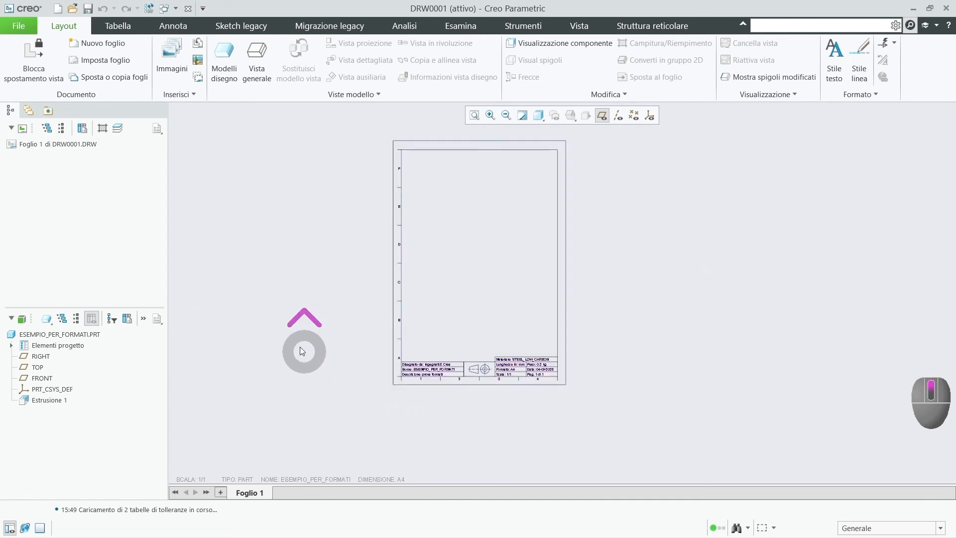
# Step: Switch to the A4_V_LIV_BASE format and save its title block table over cartiglio_liv_base.tbl in the TABELLE folder
pyautogui.click(175, 9)
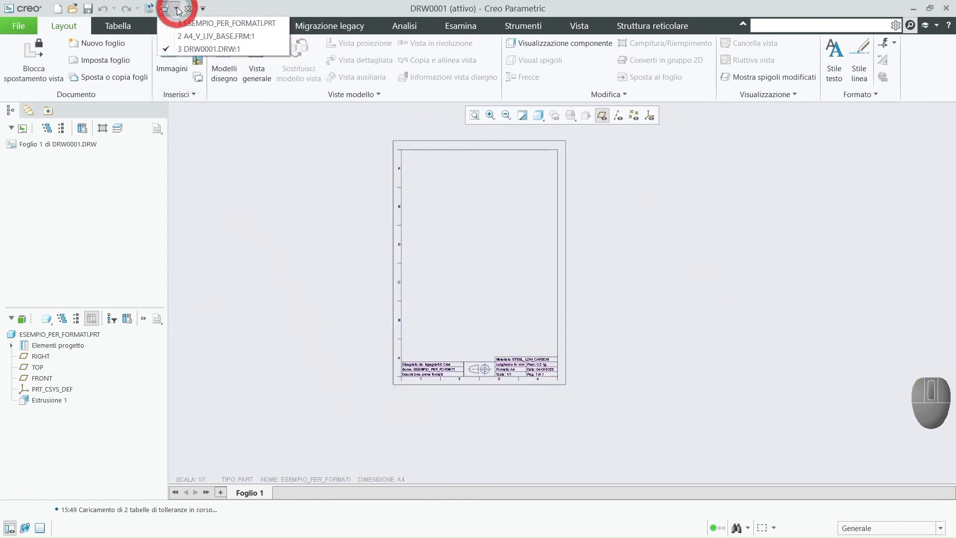
pyautogui.click(192, 39)
pyautogui.scroll(1, 521, 279)
pyautogui.scroll(-1, 551, 454)
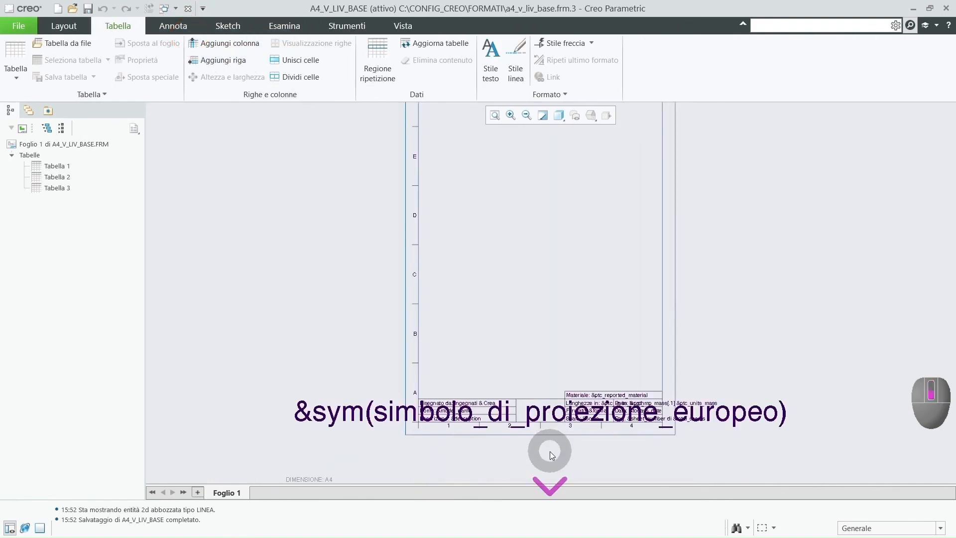
pyautogui.scroll(-3, 550, 454)
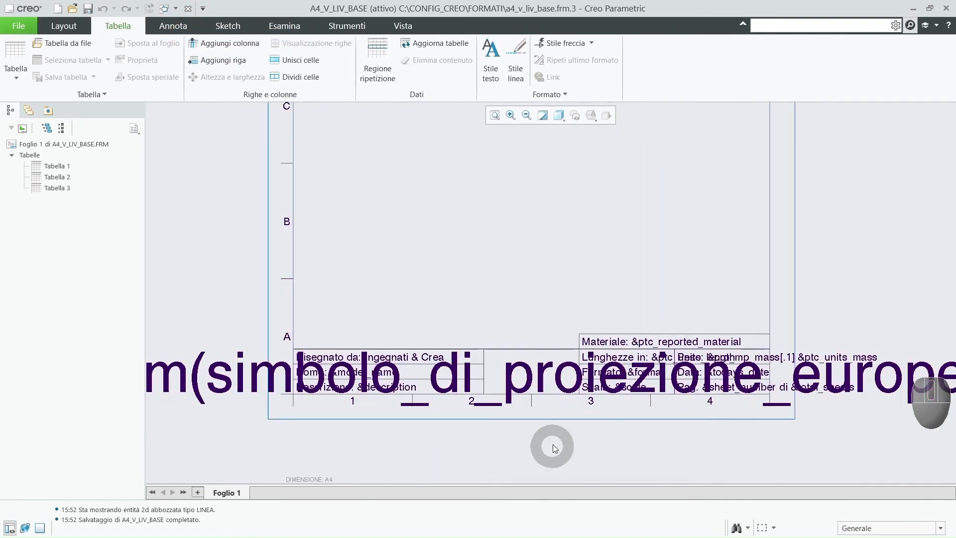
pyautogui.click(772, 334)
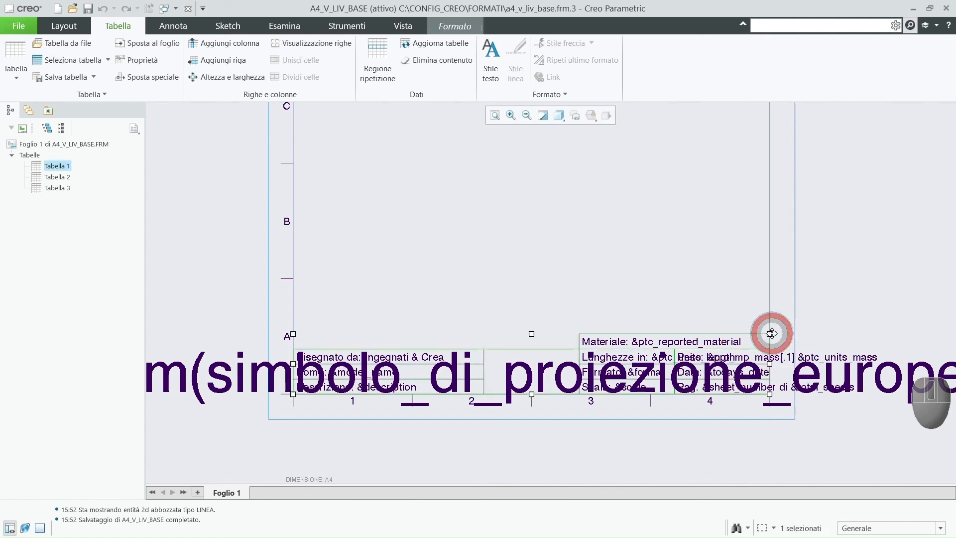
pyautogui.click(56, 78)
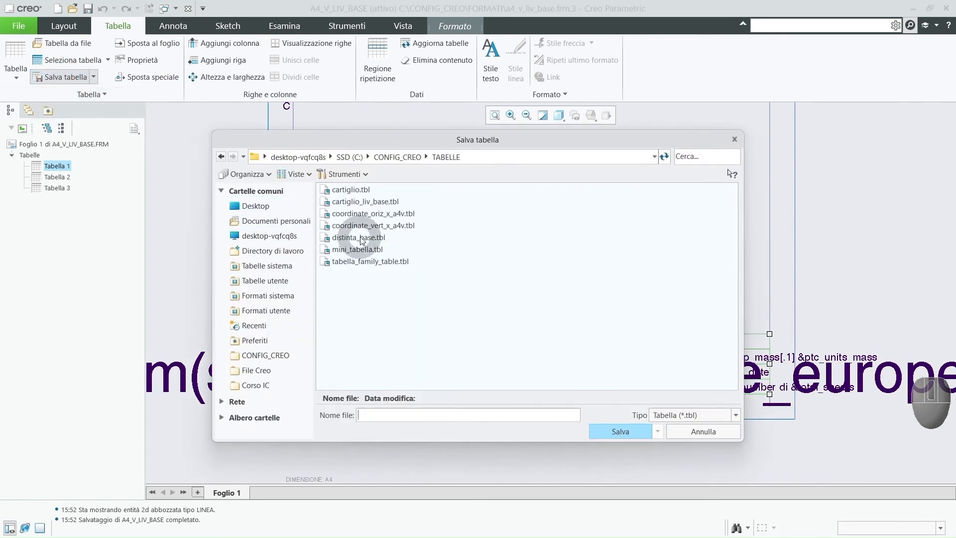
pyautogui.click(377, 203)
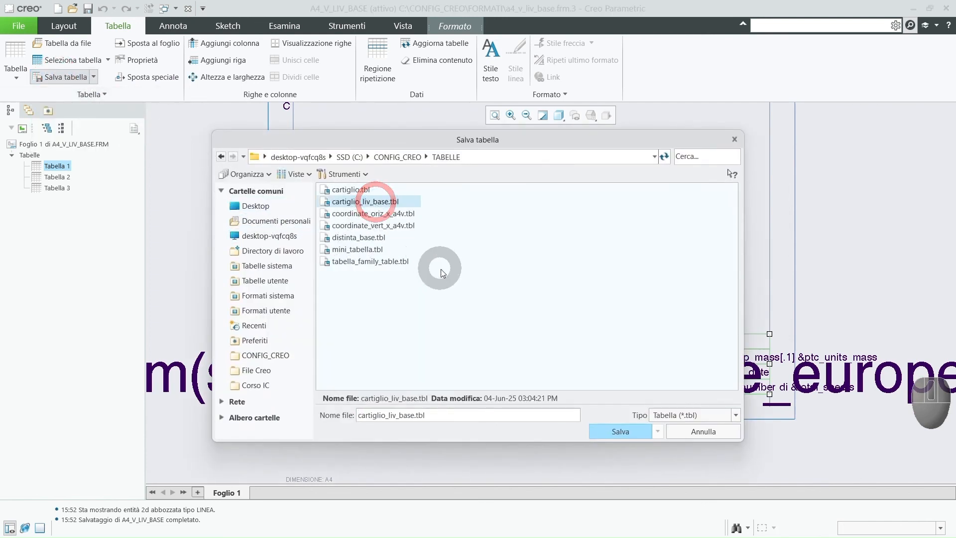
pyautogui.click(620, 432)
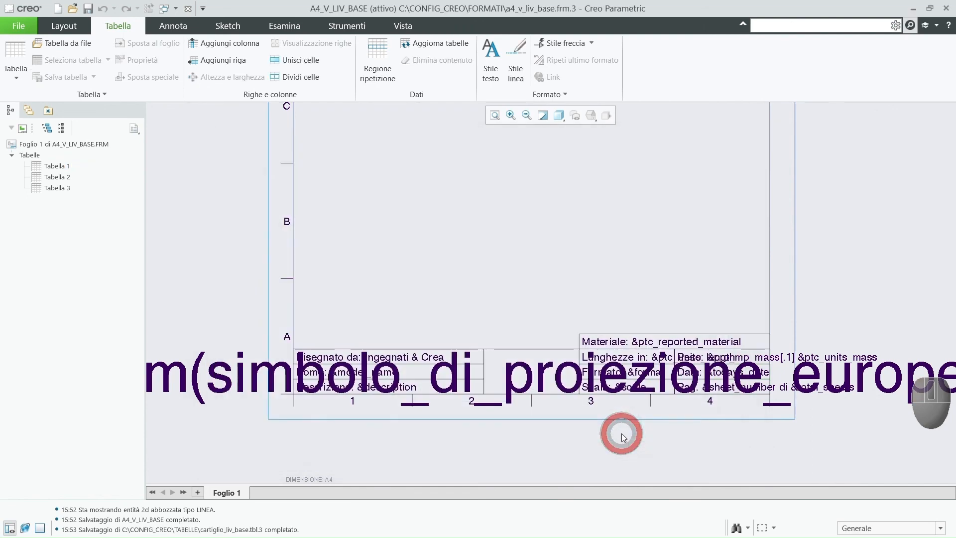
pyautogui.click(530, 298)
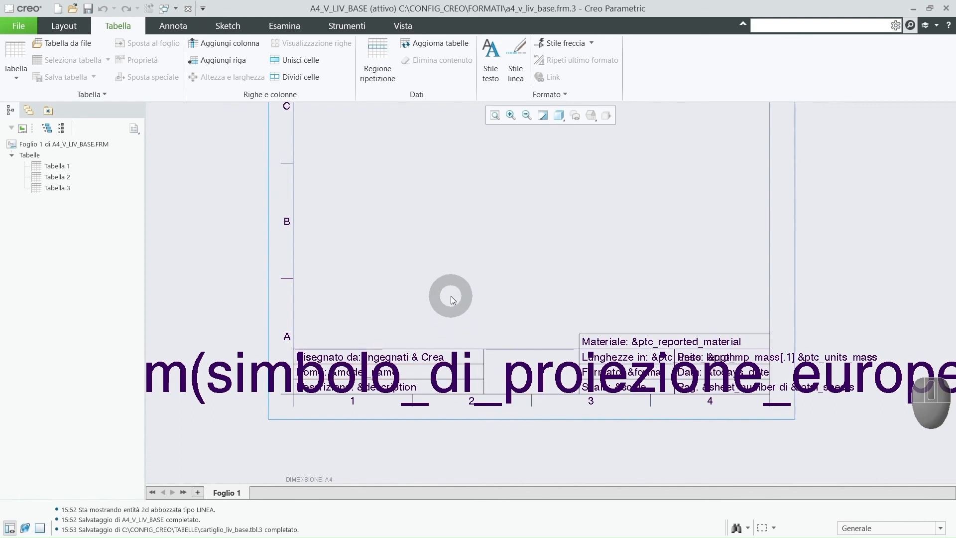
pyautogui.scroll(-2, 450, 297)
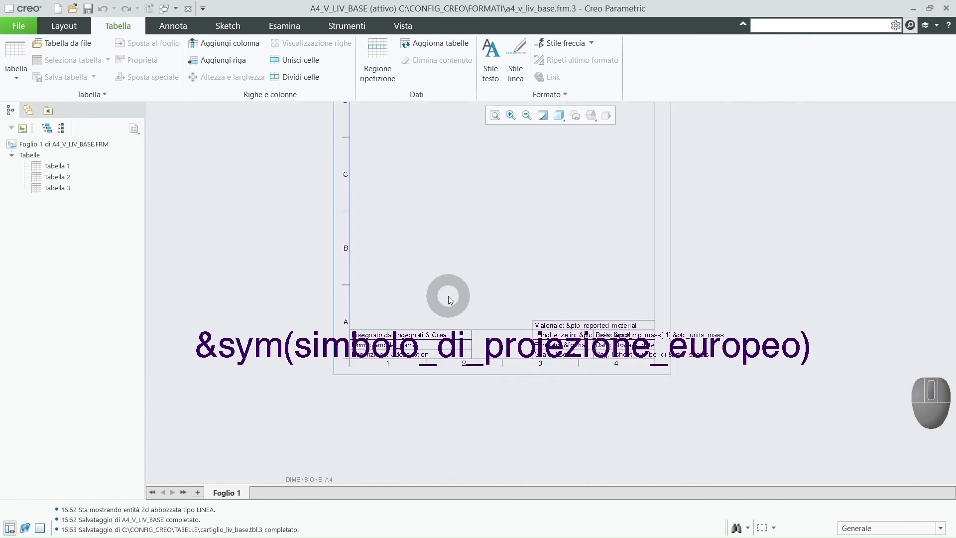
# Step: Create a new empty format named a3_o_liv_base with horizontal orientation and standard size A3
pyautogui.click(60, 9)
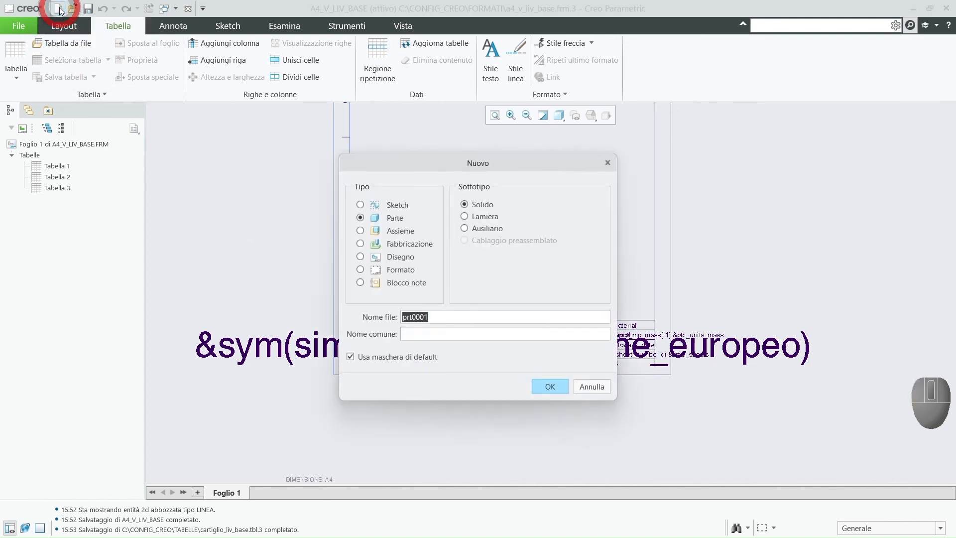
pyautogui.click(359, 271)
pyautogui.click(551, 388)
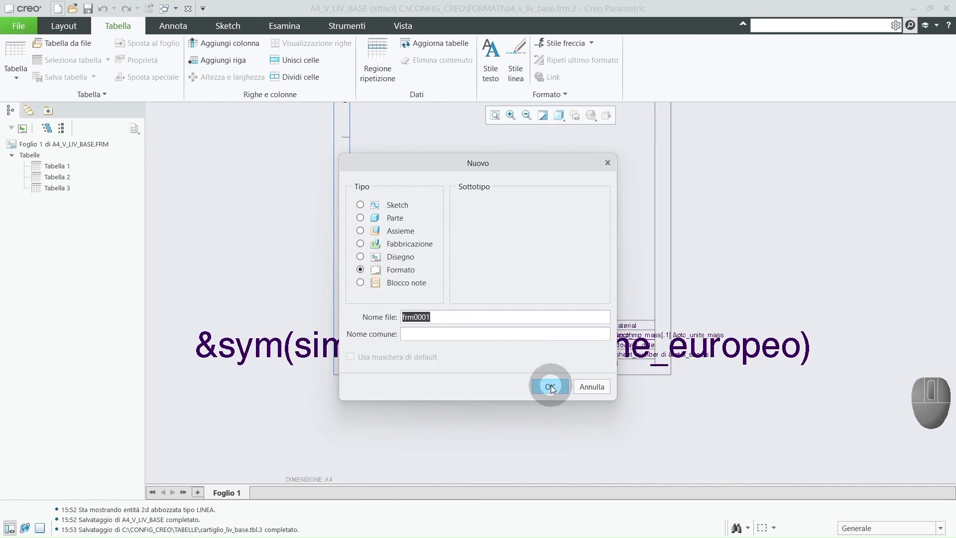
pyautogui.write('a3_o_liv_base')
pyautogui.click(550, 387)
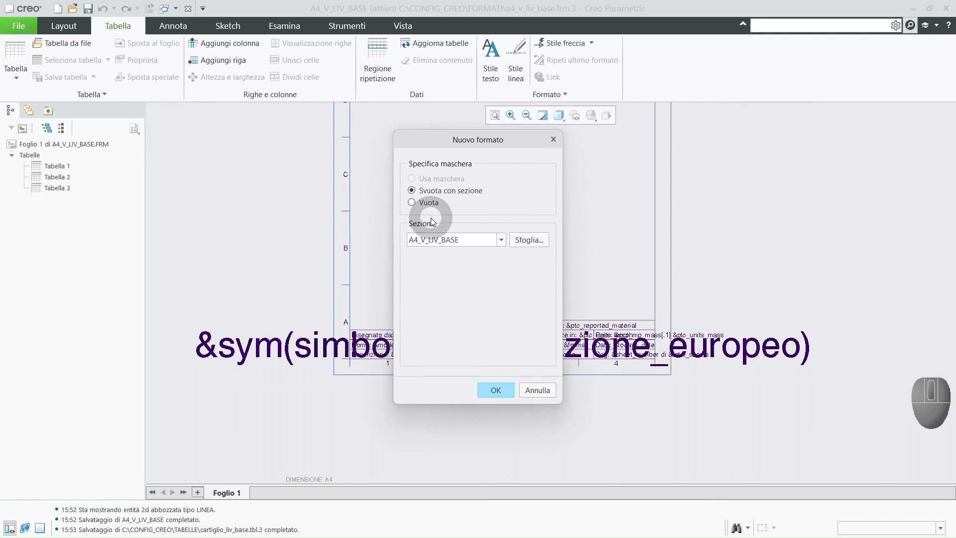
pyautogui.click(421, 202)
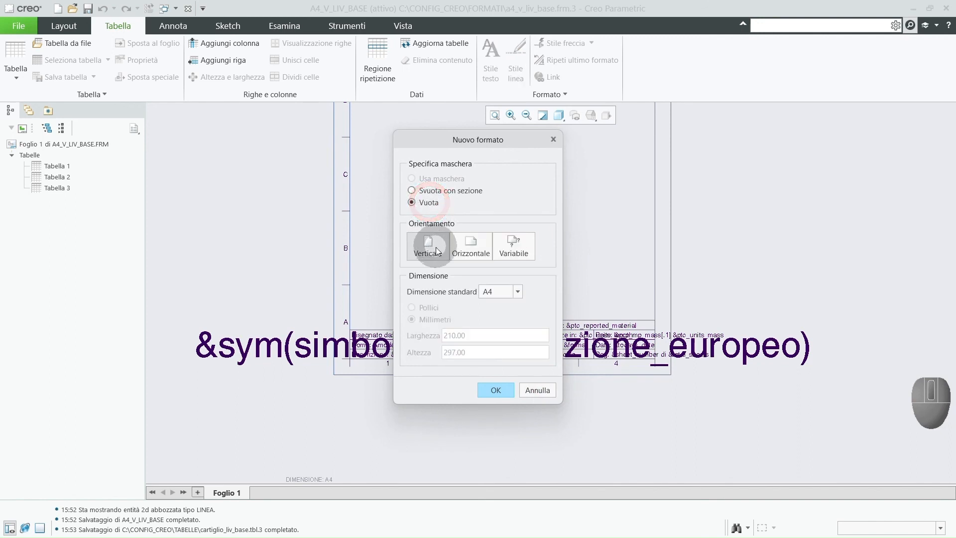
pyautogui.click(470, 245)
pyautogui.click(518, 292)
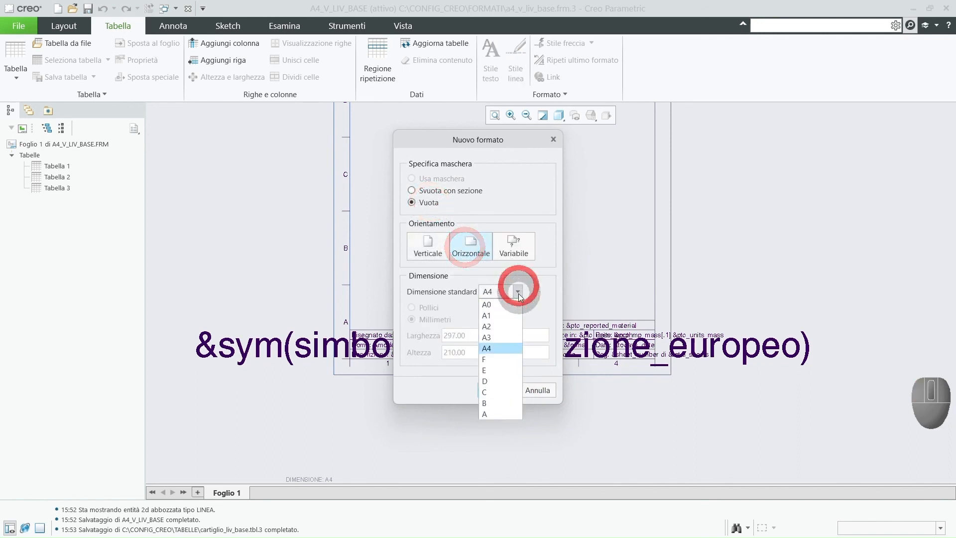
pyautogui.click(508, 339)
pyautogui.click(499, 390)
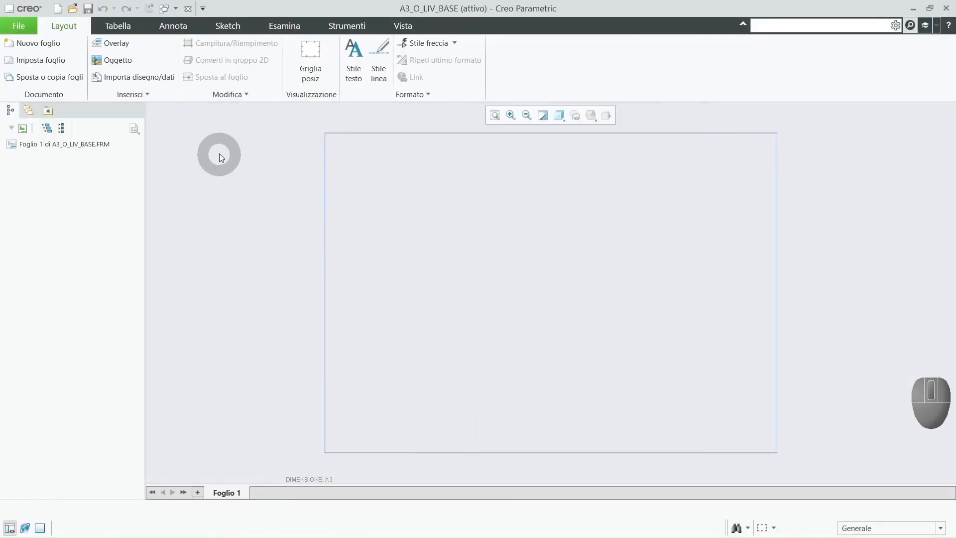
# Step: Offset the sheet's left, bottom and right edges inward as an entity chain, using an offset of -10
pyautogui.click(222, 27)
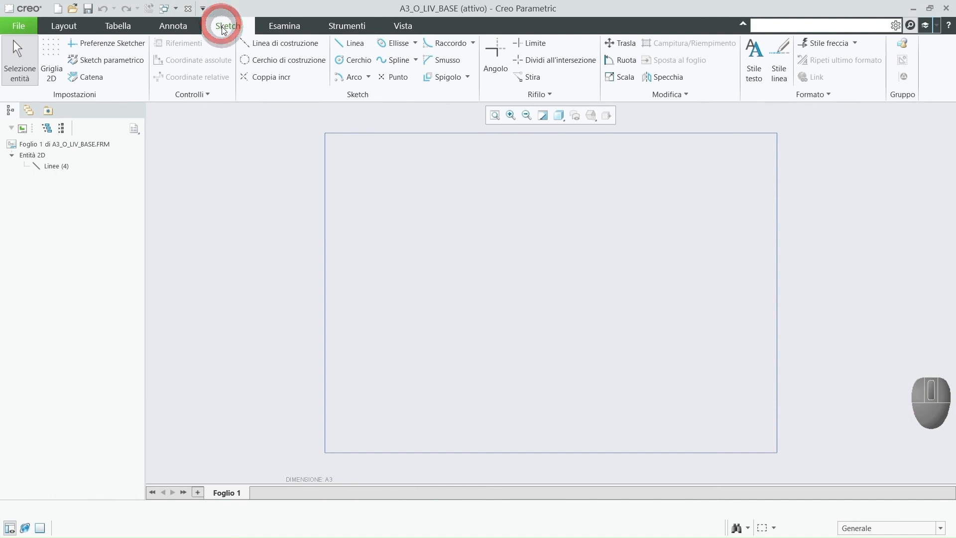
pyautogui.click(444, 77)
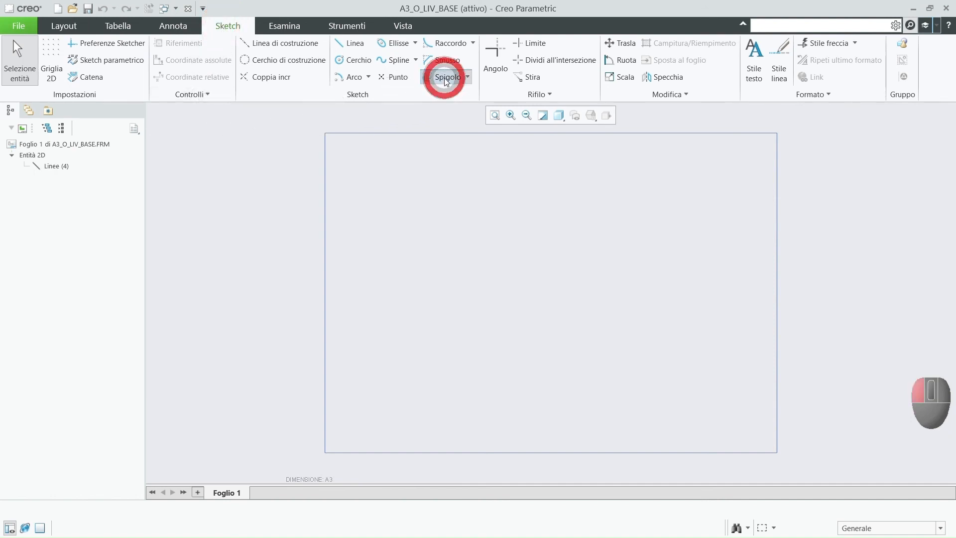
pyautogui.click(906, 152)
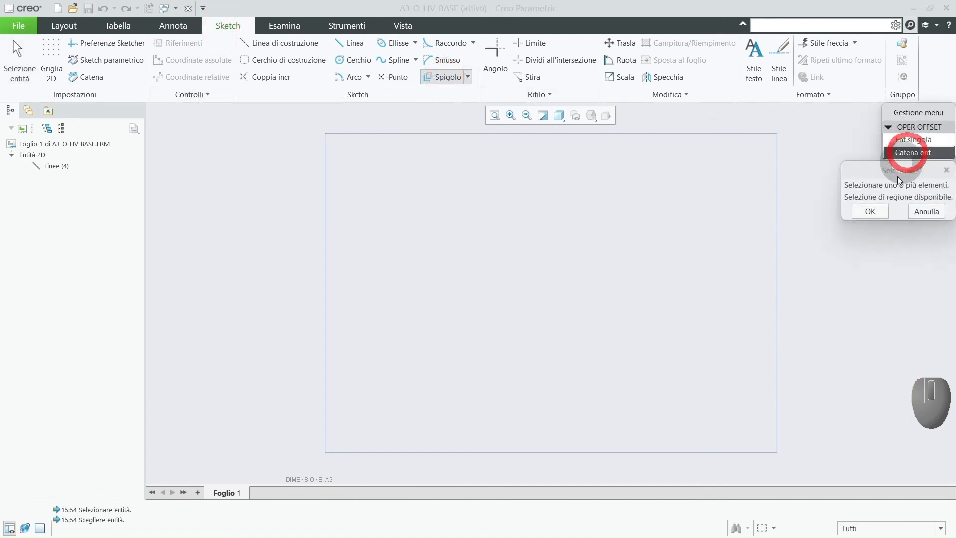
pyautogui.moveTo(817, 471); pyautogui.dragTo(264, 404)
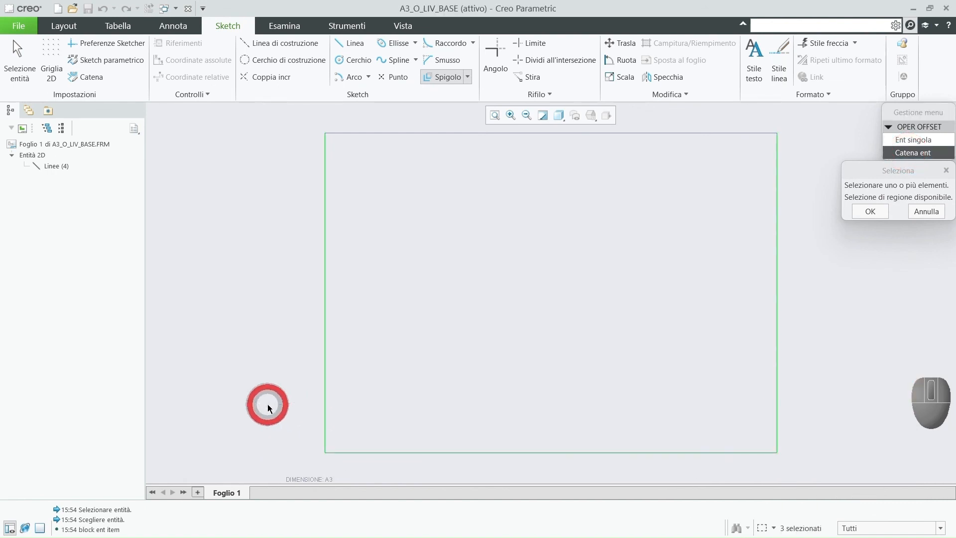
pyautogui.middleClick(435, 323)
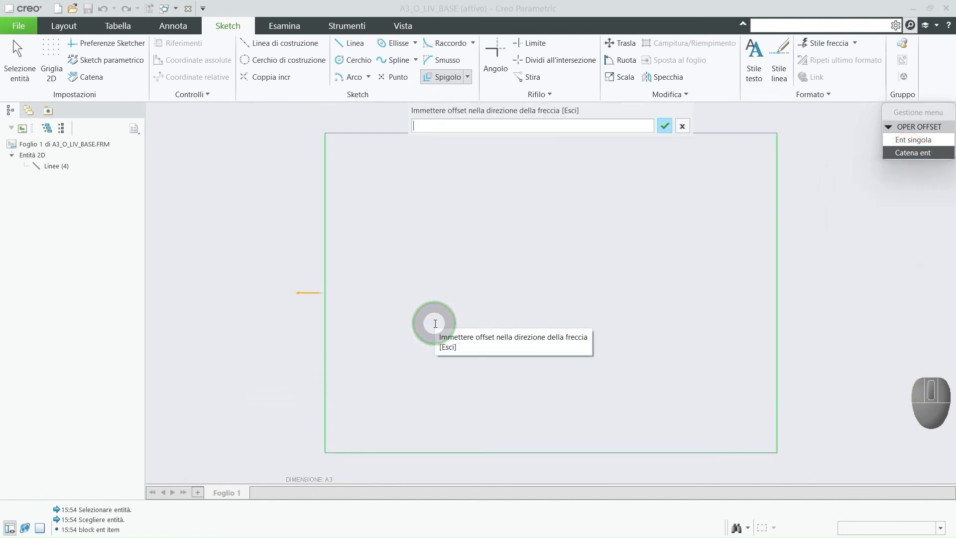
pyautogui.write('-10')
pyautogui.press('Return')
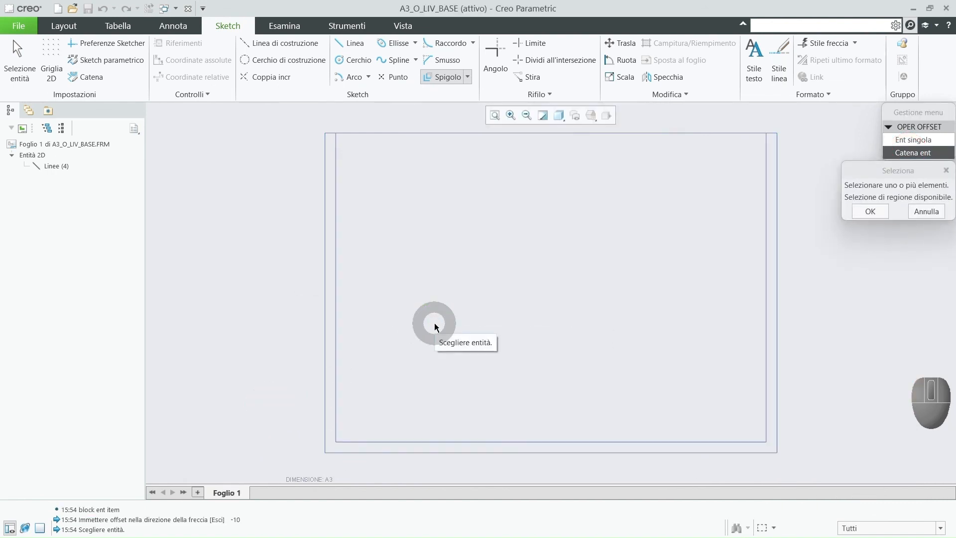
# Step: Offset the sheet's top edge inward by 11 as a single entity
pyautogui.click(919, 145)
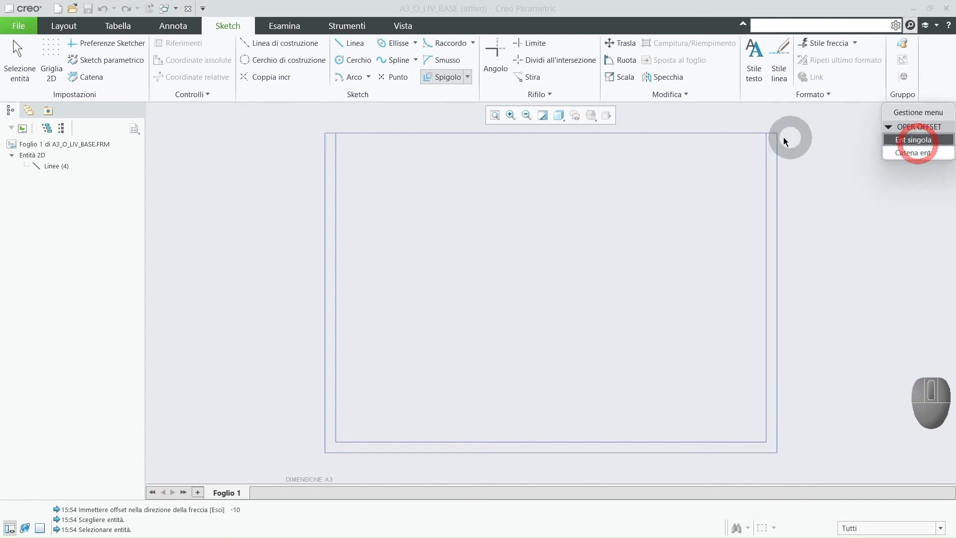
pyautogui.click(734, 132)
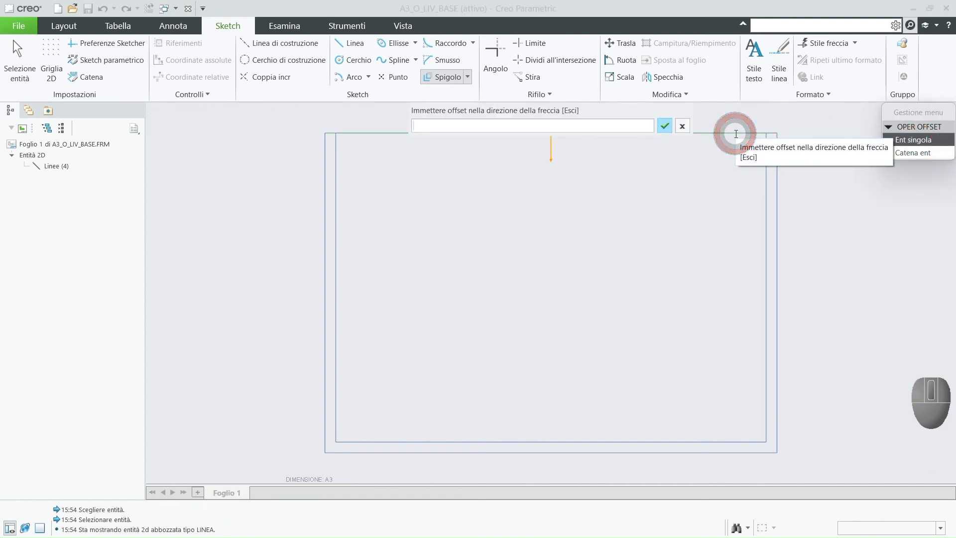
pyautogui.write('11')
pyautogui.press('Return')
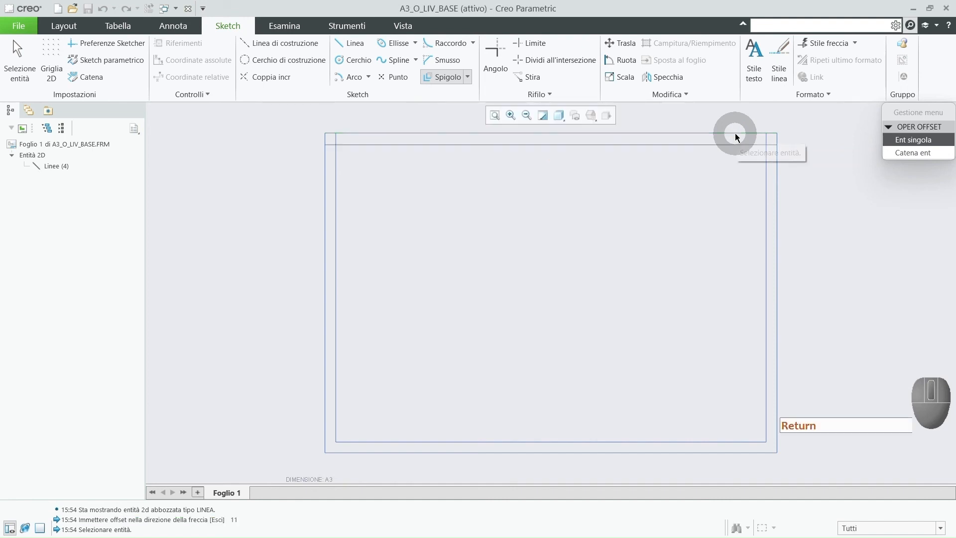
pyautogui.middleClick(708, 168)
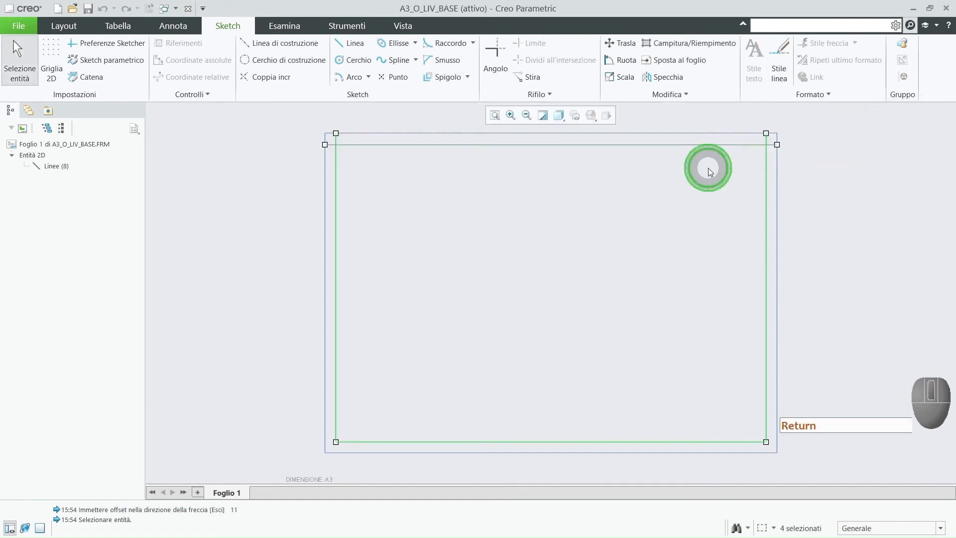
# Step: Trim the offset lines to a corner at the upper-left and upper-right of the inner border frame
pyautogui.click(492, 48)
pyautogui.scroll(-4, 348, 124)
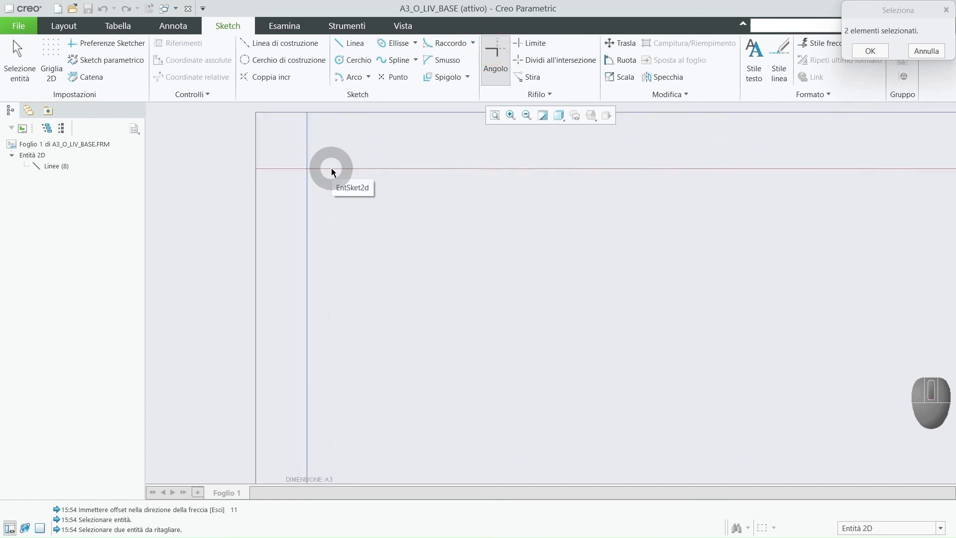
pyautogui.click(331, 169)
pyautogui.keyDown('ctrl'); pyautogui.click(306, 205); pyautogui.keyUp('ctrl')
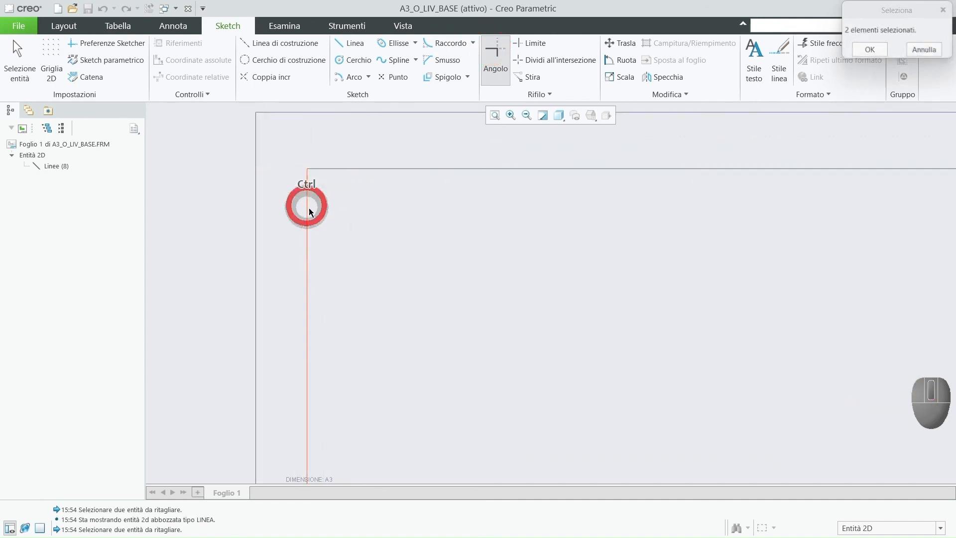
pyautogui.scroll(4, 329, 242)
pyautogui.scroll(2, 571, 257)
pyautogui.scroll(-4, 902, 215)
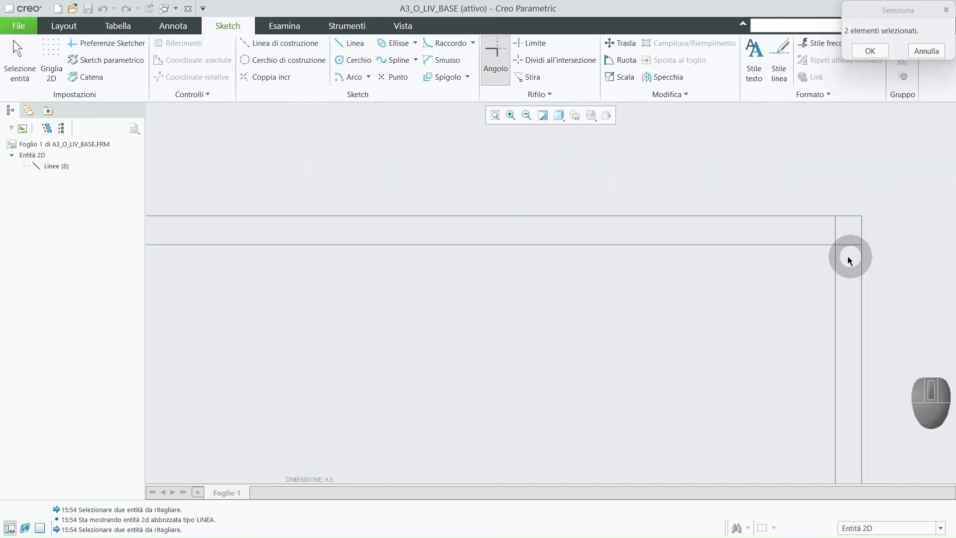
pyautogui.click(823, 245)
pyautogui.keyDown('ctrl'); pyautogui.click(834, 256); pyautogui.keyUp('ctrl')
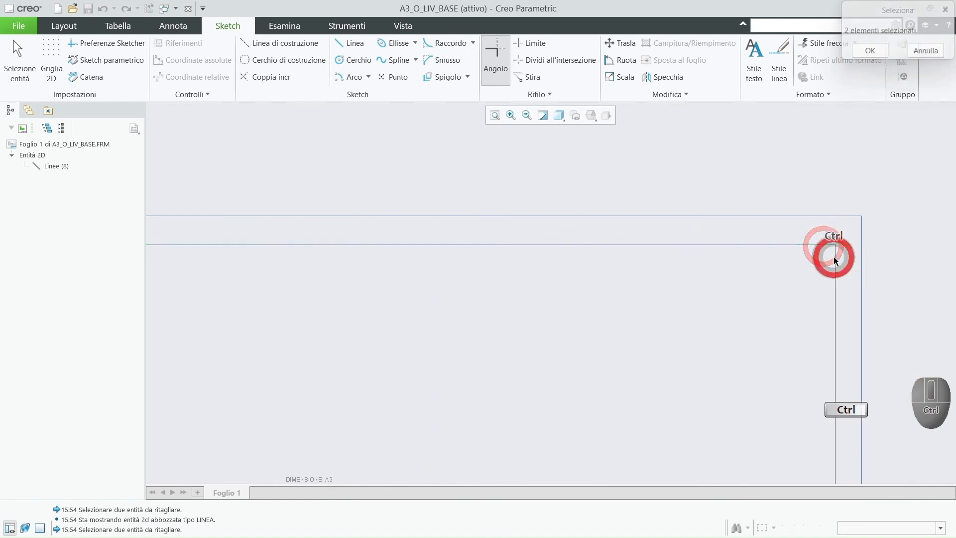
pyautogui.middleClick(795, 183)
pyautogui.scroll(4, 791, 179)
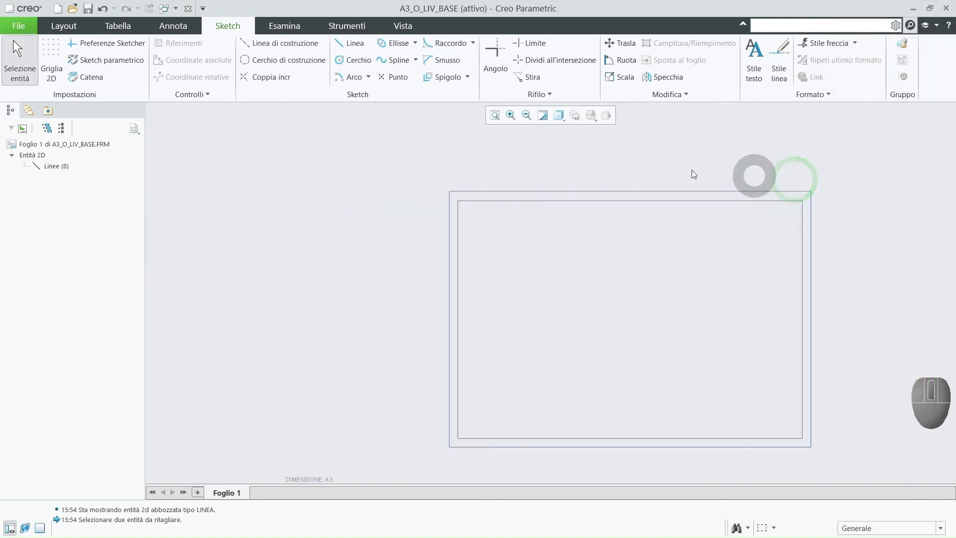
# Step: Insert the cartiglio_liv_base.tbl table from the user tables, anchoring it to the lower-right vertex of the inner border frame
pyautogui.click(113, 27)
pyautogui.click(80, 44)
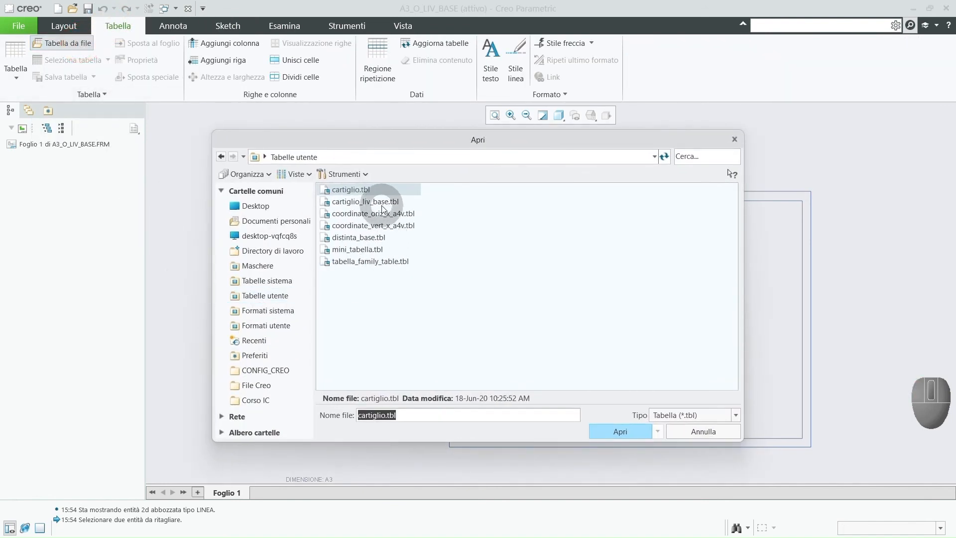
pyautogui.click(380, 204)
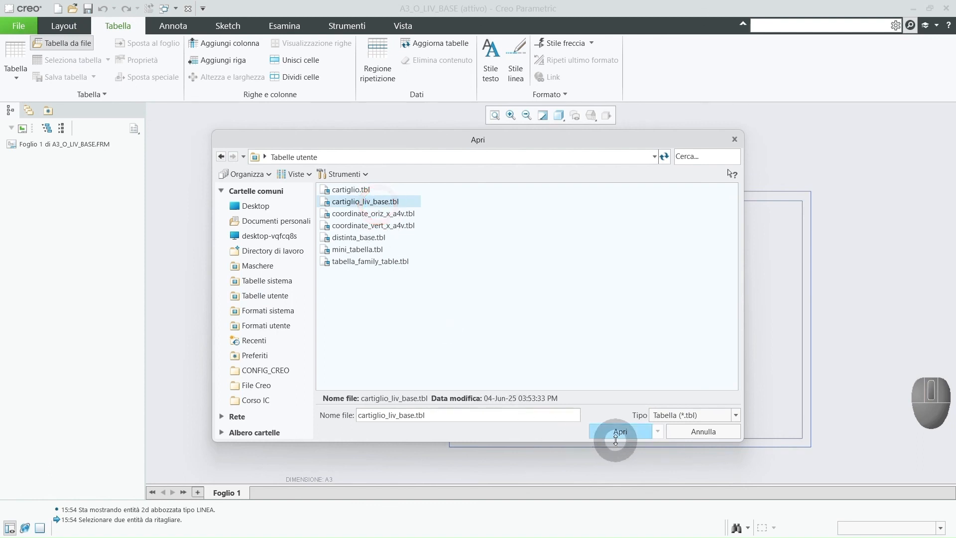
pyautogui.click(617, 432)
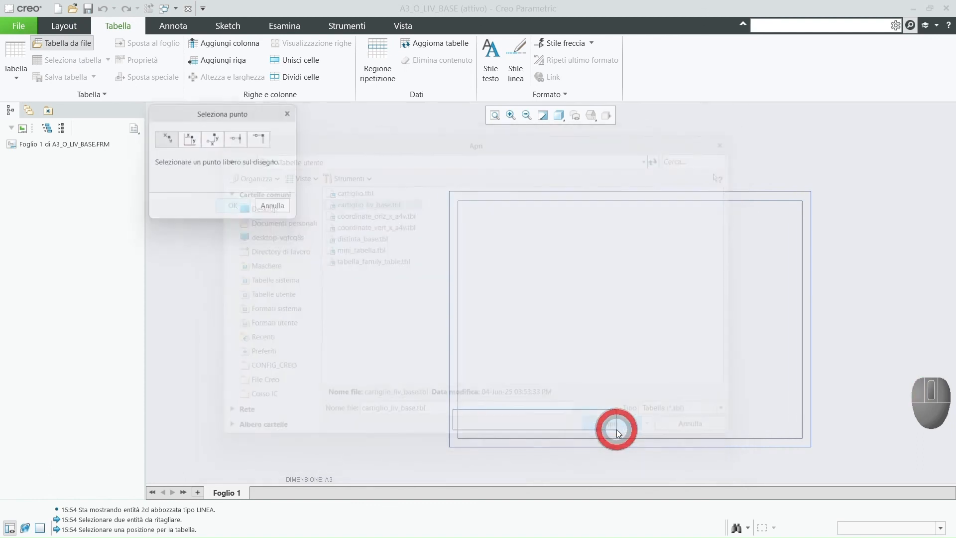
pyautogui.click(269, 140)
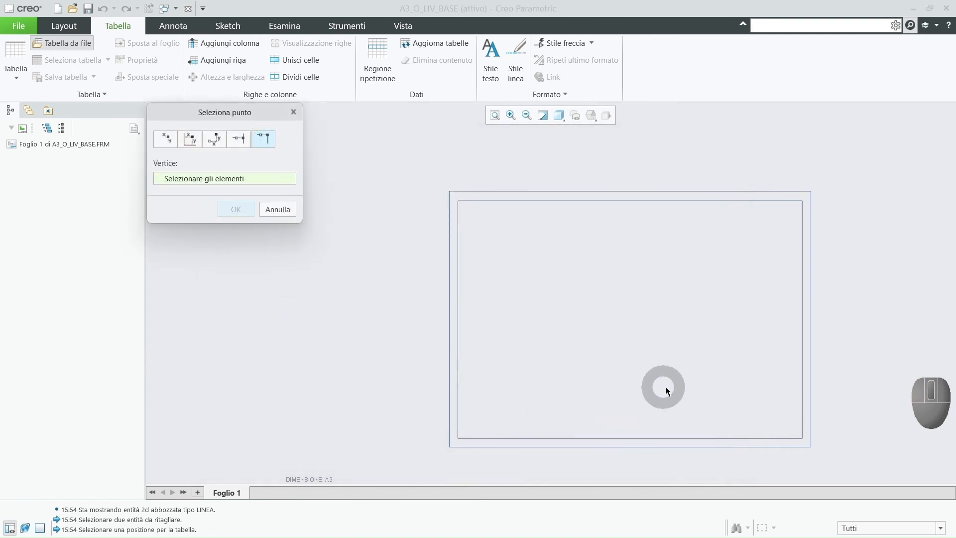
pyautogui.click(801, 426)
pyautogui.middleClick(763, 353)
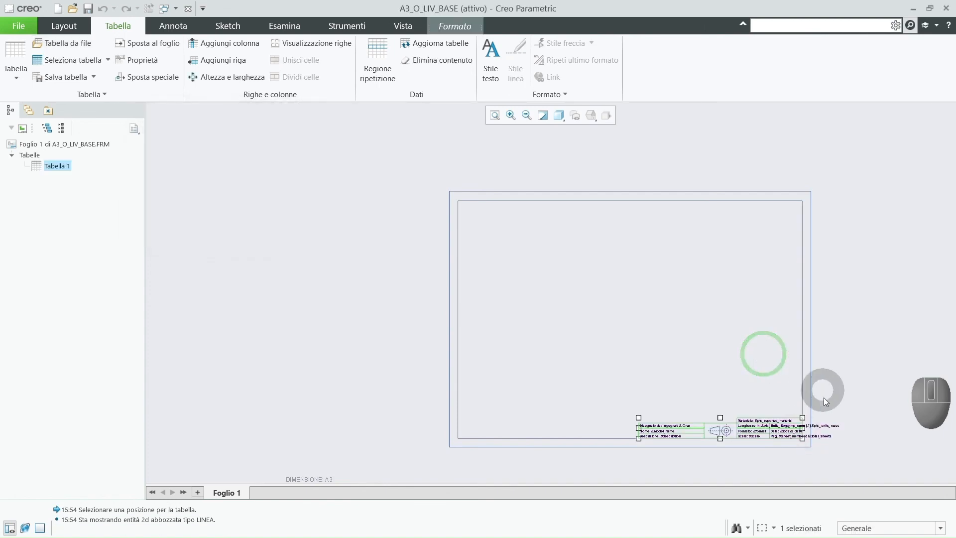
pyautogui.scroll(-5, 814, 456)
pyautogui.scroll(3, 811, 452)
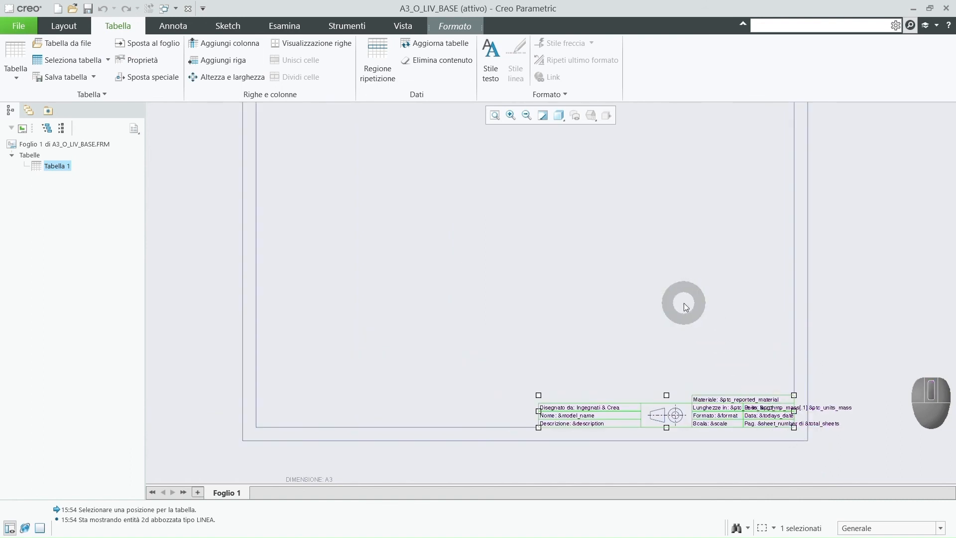
pyautogui.scroll(1, 683, 304)
pyautogui.moveTo(588, 291)
pyautogui.mouseDown(button='middle')
pyautogui.moveTo(569, 302)
pyautogui.moveTo(580, 307)
pyautogui.mouseUp(button='middle')
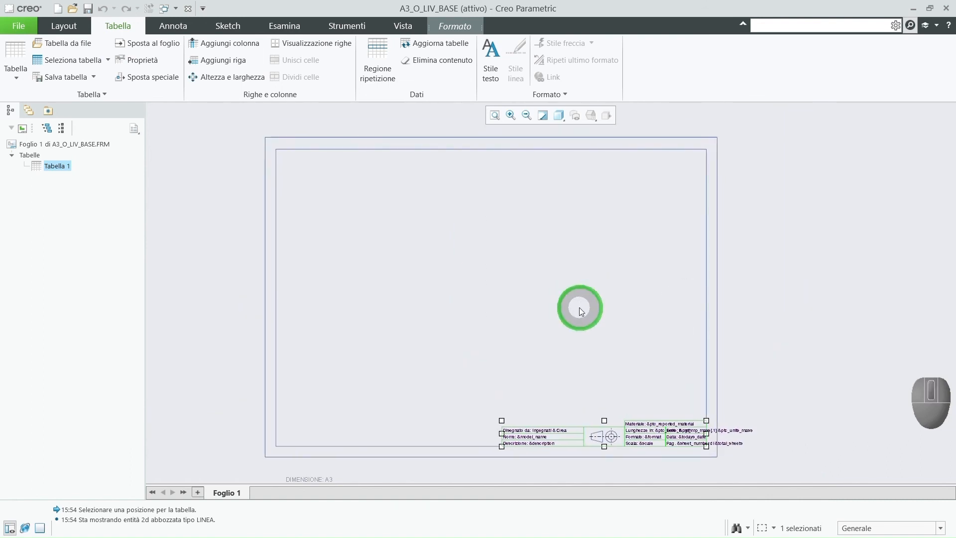